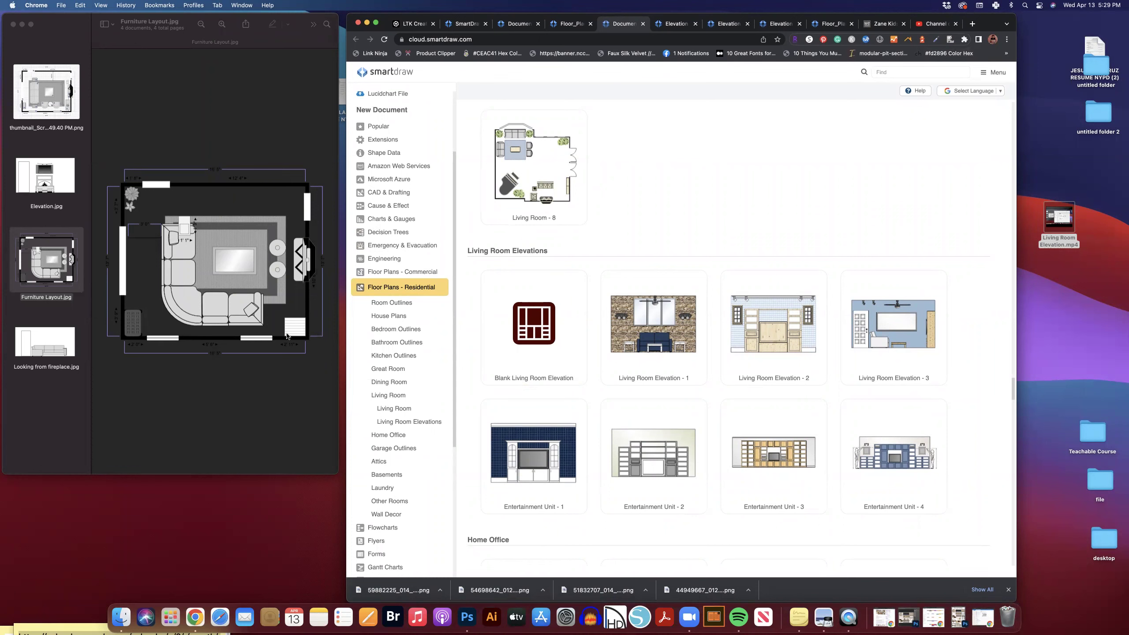
- Review the existing living room elevation drawings and the Floor_Plan LR drawing for reference
{"action": "left_click", "coordinate": [687, 26]}
{"action": "left_click", "coordinate": [747, 204]}
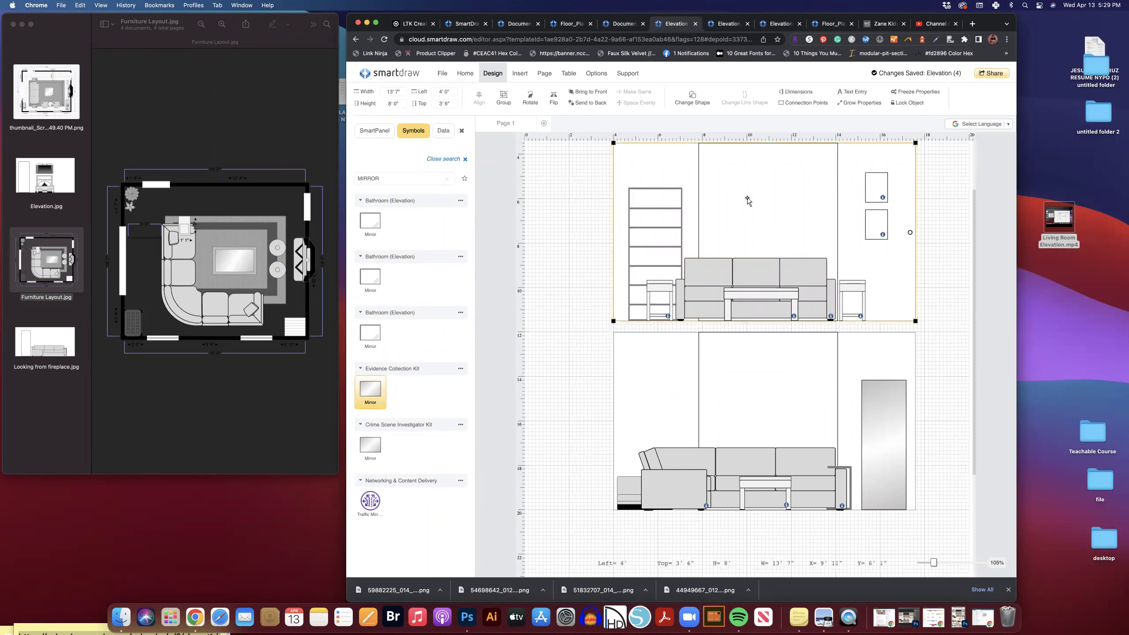
{"action": "scroll", "coordinate": [755, 218], "scroll_direction": "up", "scroll_amount": 1}
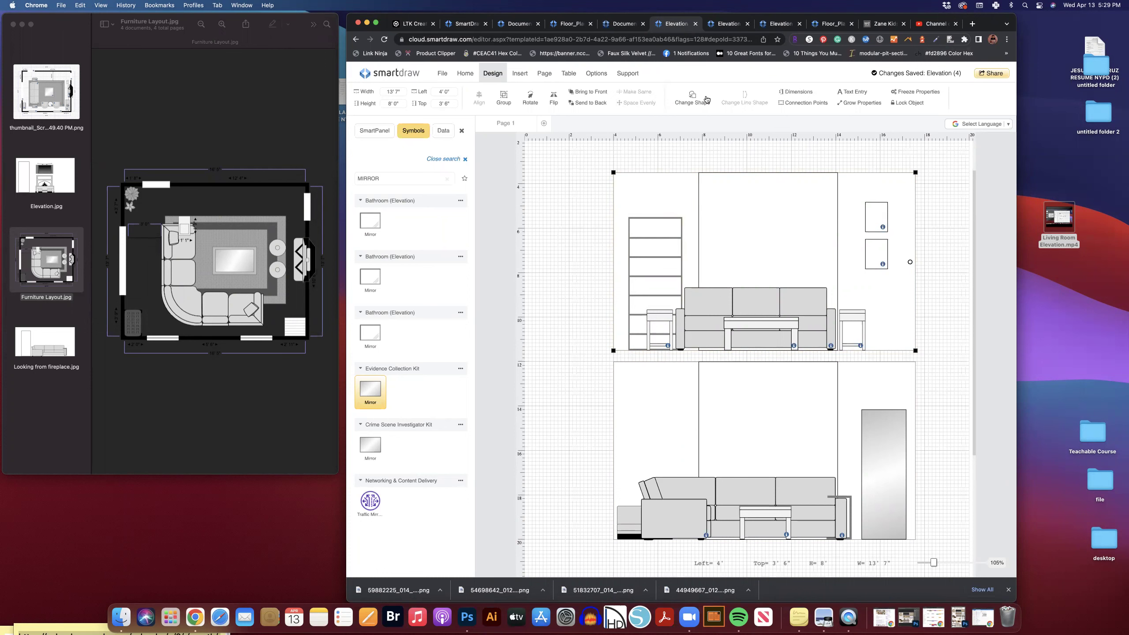
{"action": "left_click", "coordinate": [722, 24]}
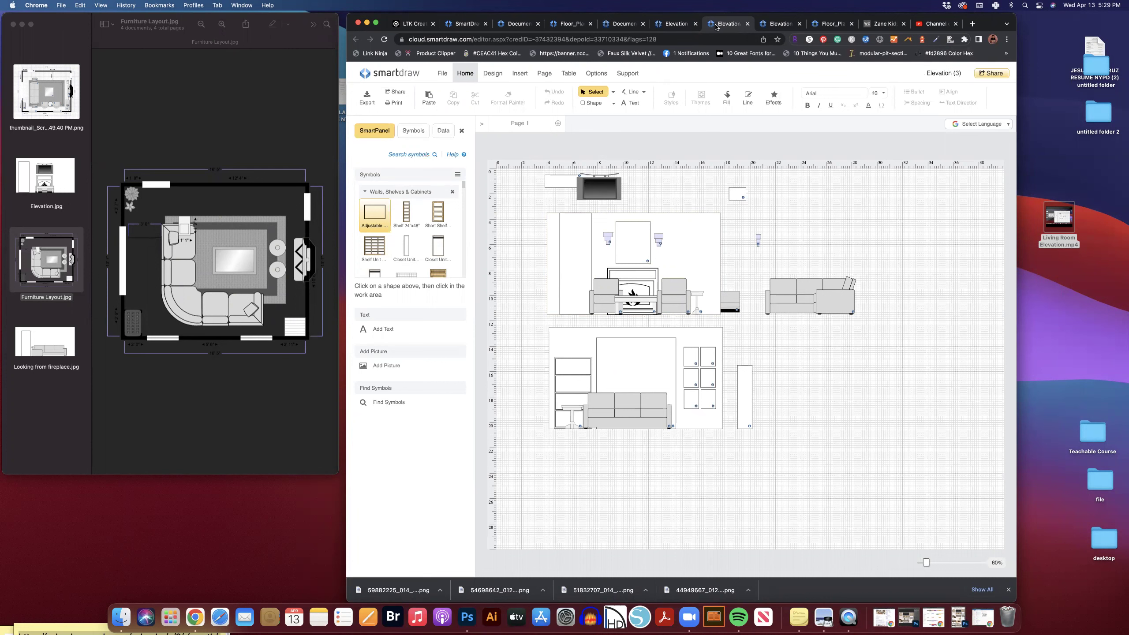
{"action": "left_click", "coordinate": [760, 23]}
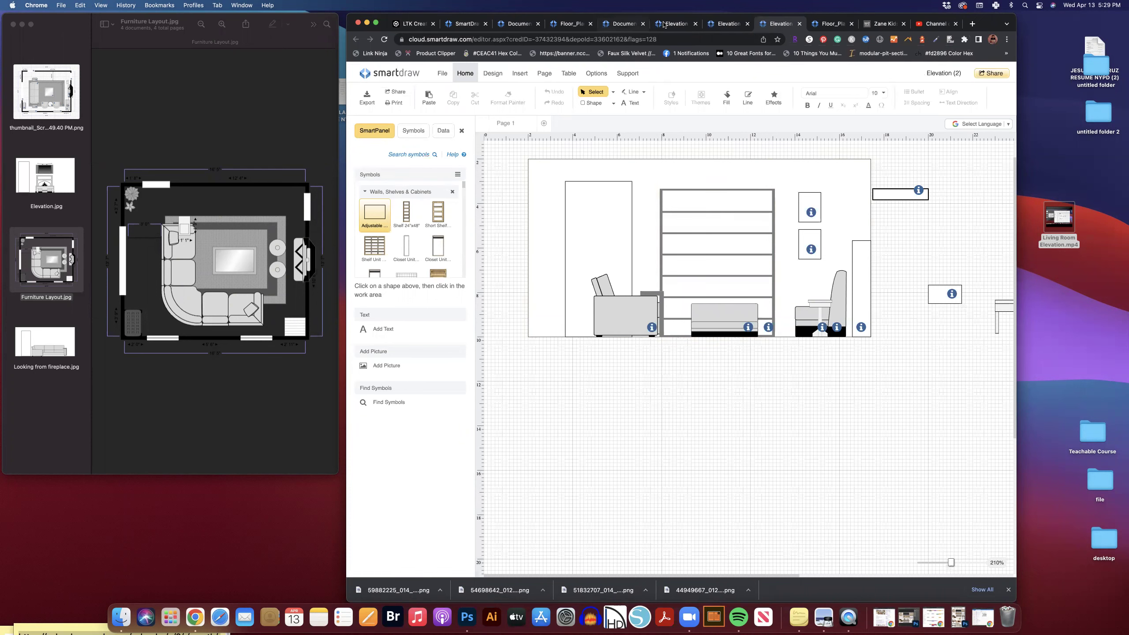
{"action": "left_click_drag", "start_coordinate": [662, 16], "coordinate": [634, 78]}
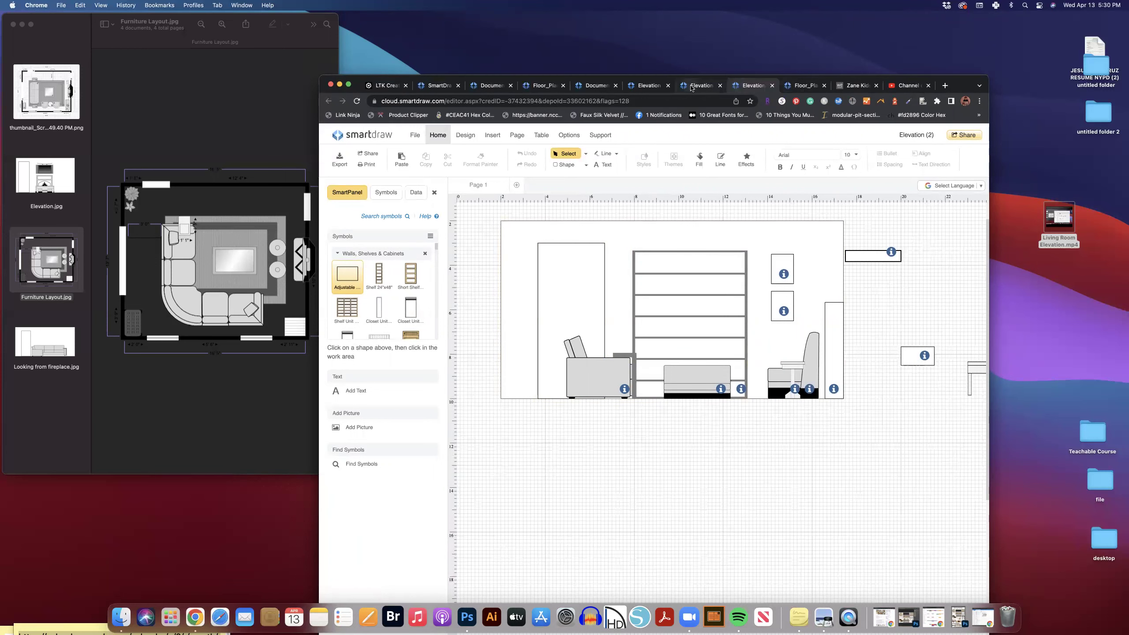
{"action": "left_click", "coordinate": [696, 86]}
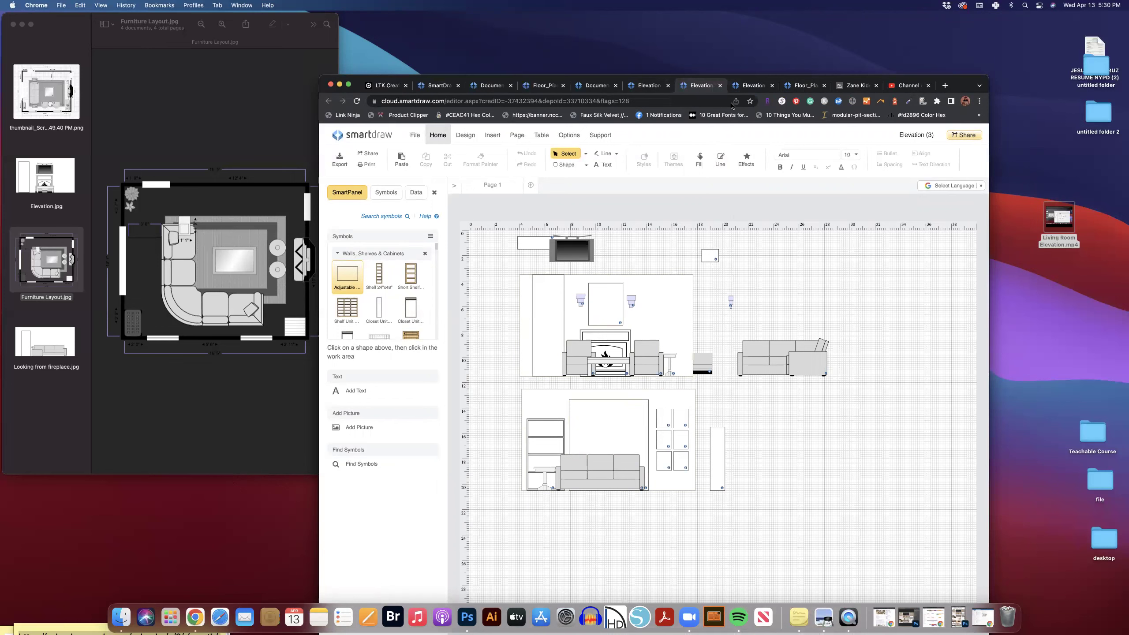
{"action": "left_click", "coordinate": [751, 86]}
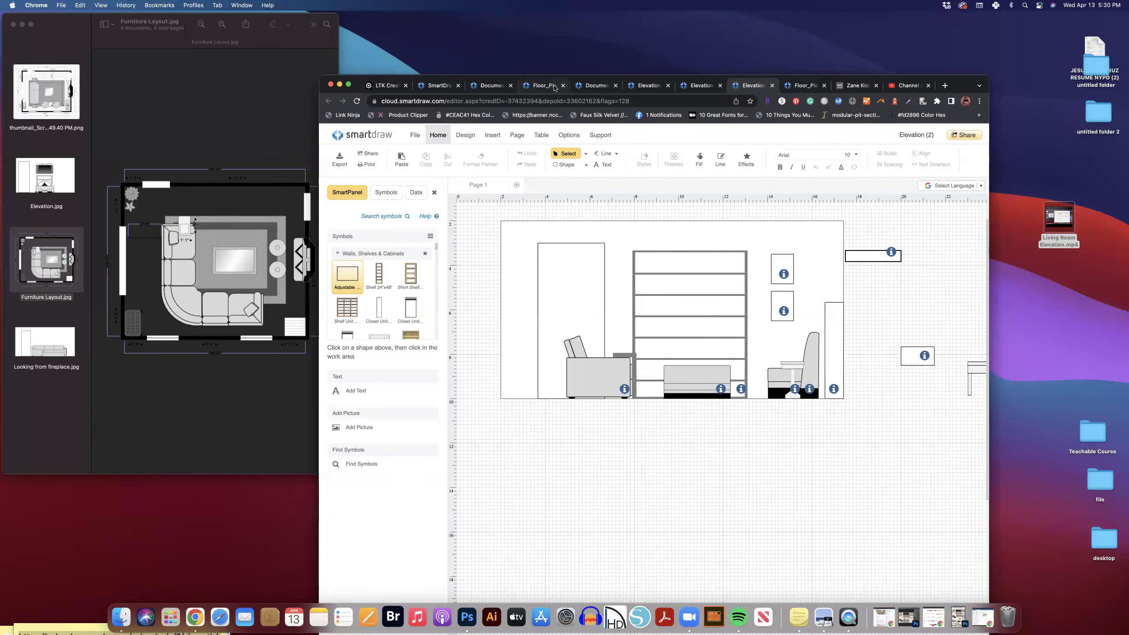
{"action": "left_click", "coordinate": [543, 86]}
{"action": "left_click", "coordinate": [639, 552]}
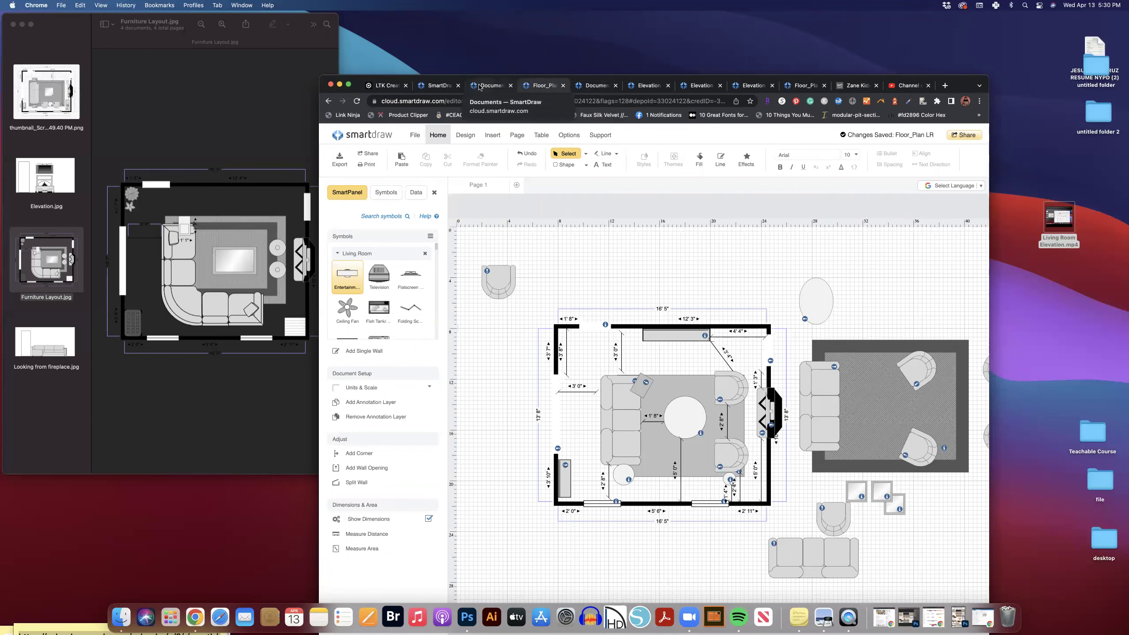
- Open the SmartDraw documents page from the SmartDraw website's My Documents link
{"action": "left_click", "coordinate": [580, 90]}
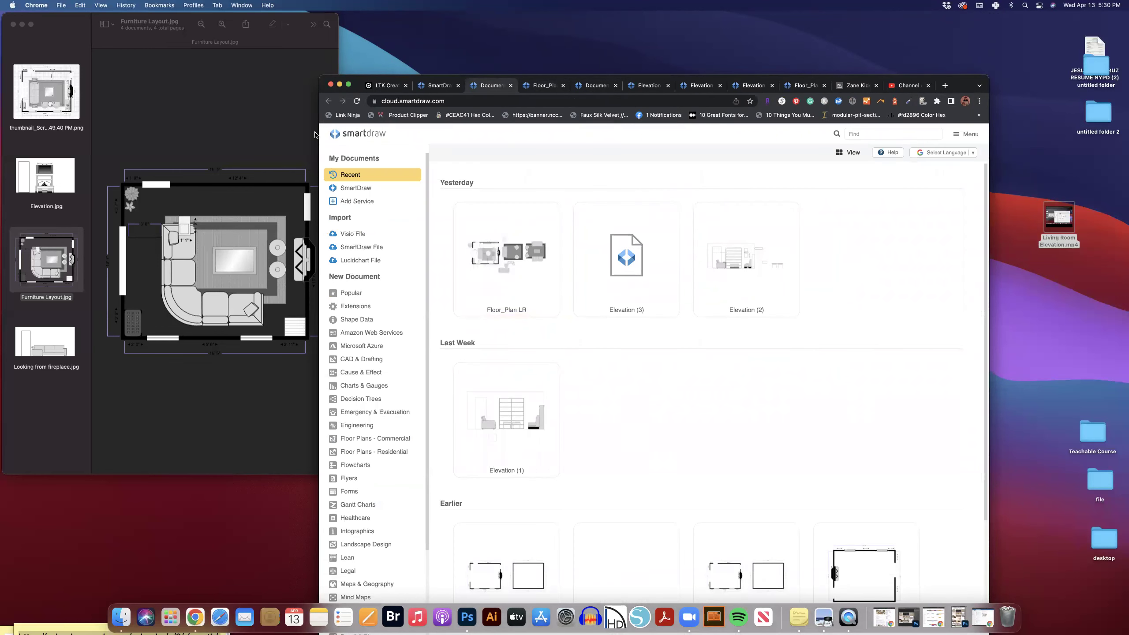
{"action": "left_click", "coordinate": [341, 135]}
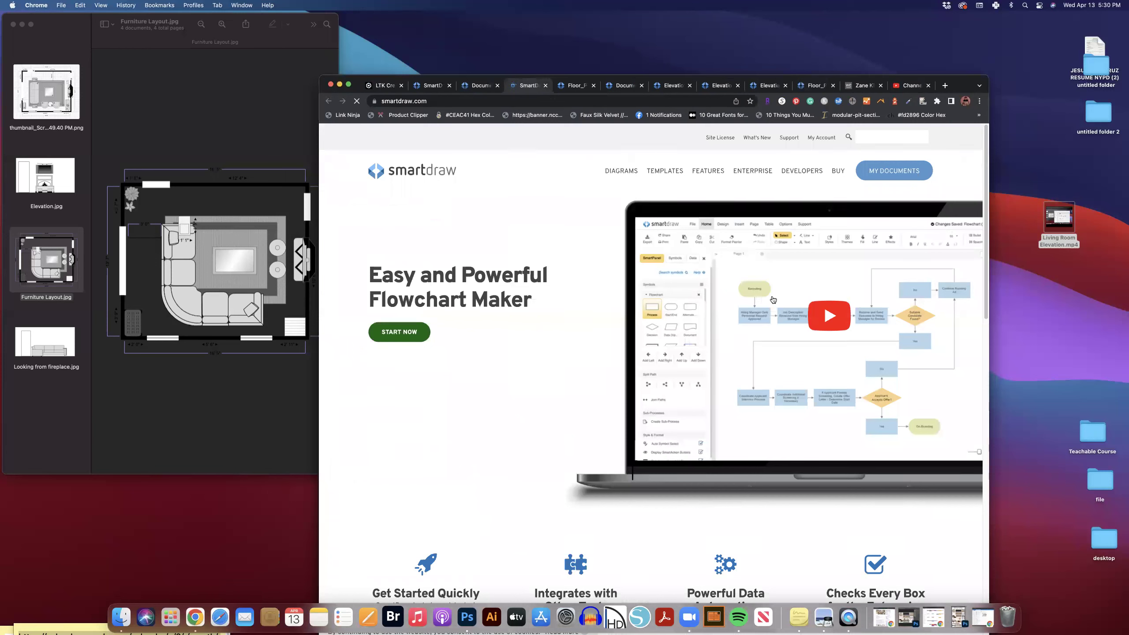
{"action": "left_click", "coordinate": [886, 173]}
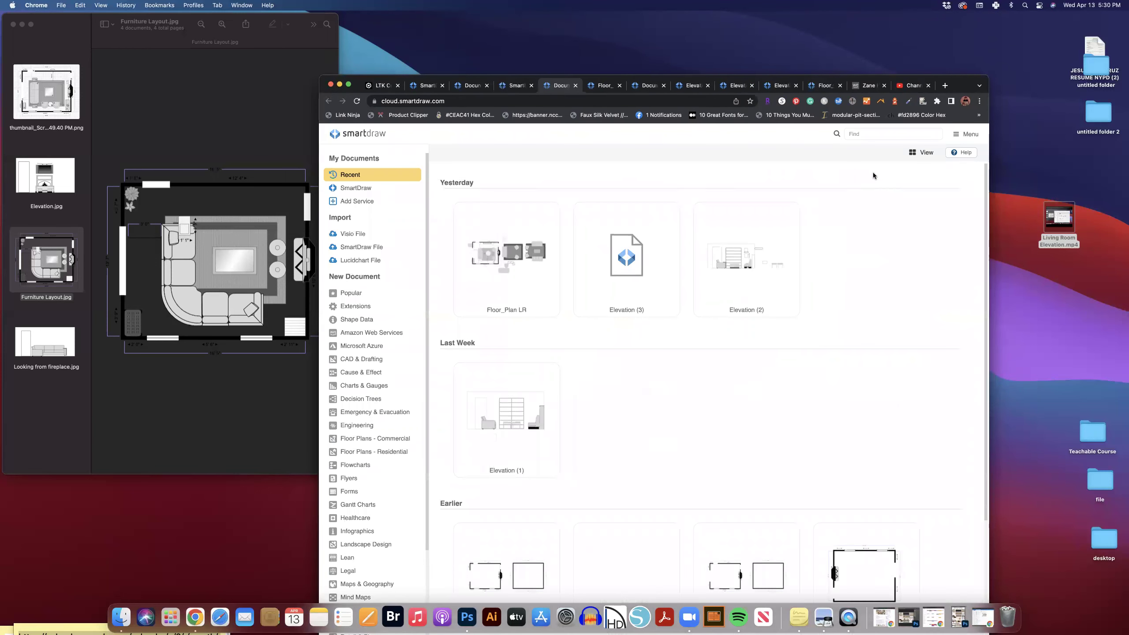
{"action": "left_click_drag", "start_coordinate": [458, 85], "coordinate": [452, 29]}
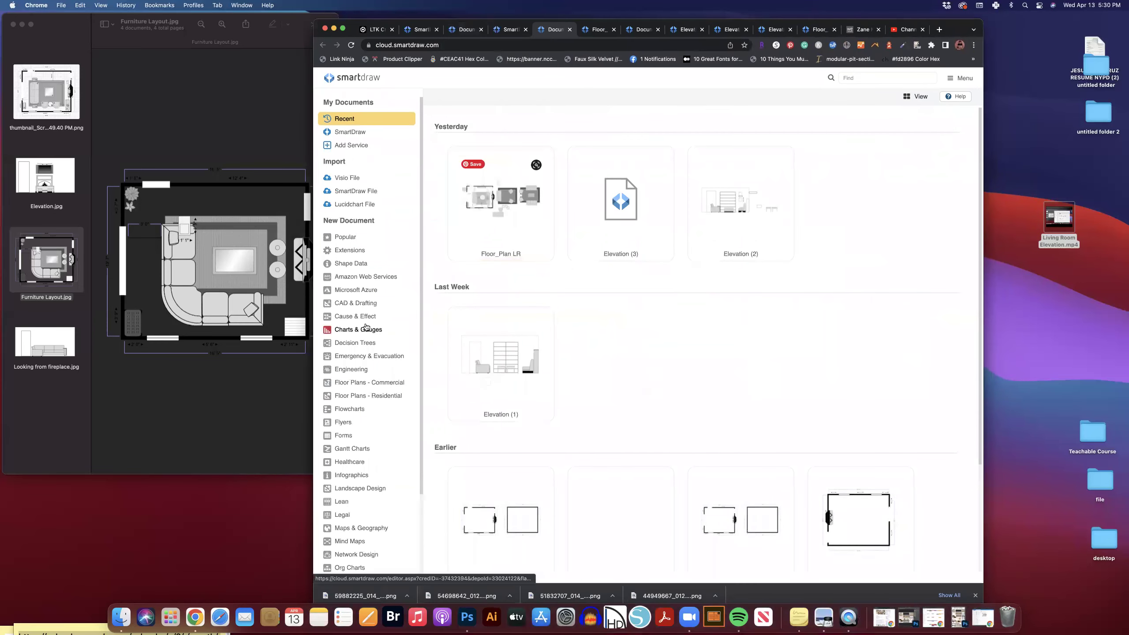
- Create a Blank Living Room Elevation from the residential floor plan templates
{"action": "left_click", "coordinate": [371, 398]}
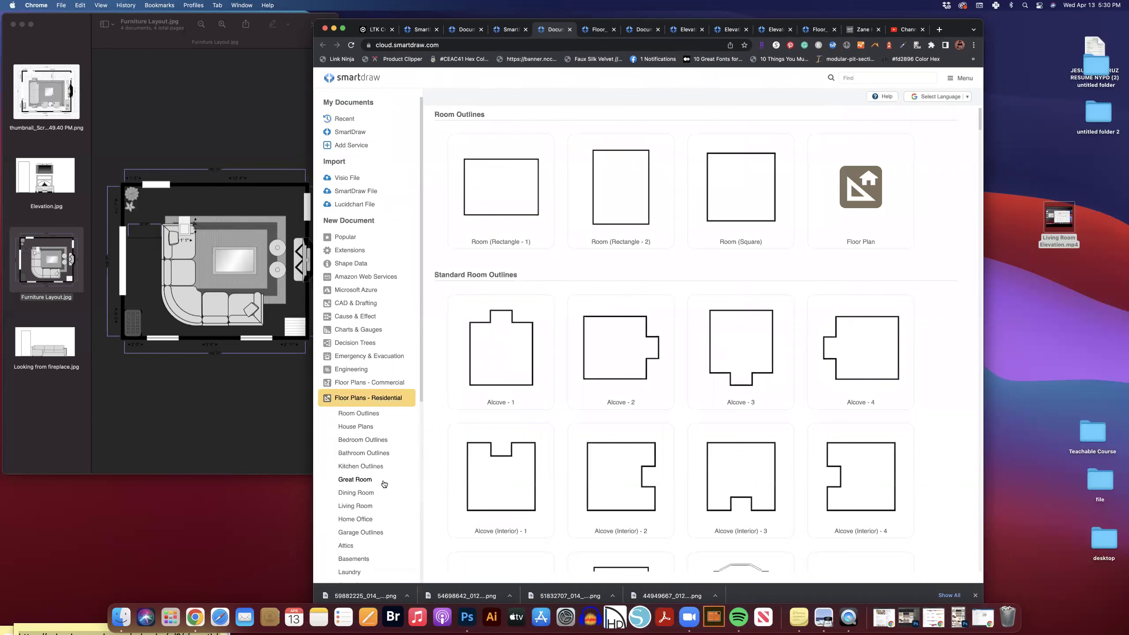
{"action": "scroll", "coordinate": [381, 486], "scroll_direction": "down", "scroll_amount": 2}
{"action": "left_click", "coordinate": [359, 468]}
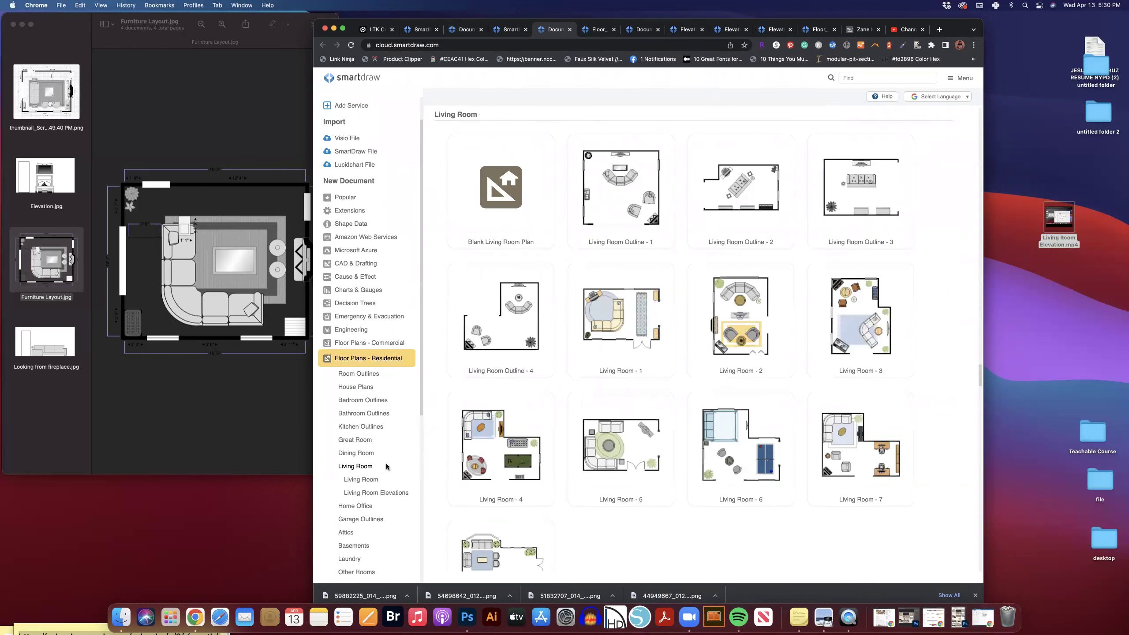
{"action": "scroll", "coordinate": [384, 465], "scroll_direction": "down", "scroll_amount": 3}
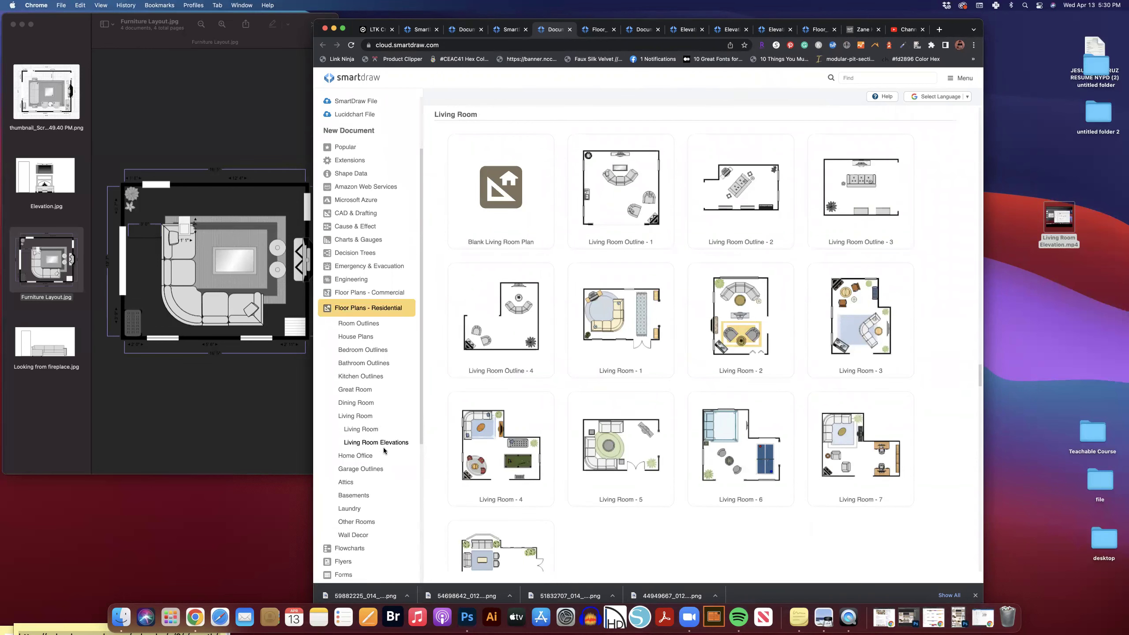
{"action": "left_click", "coordinate": [391, 445]}
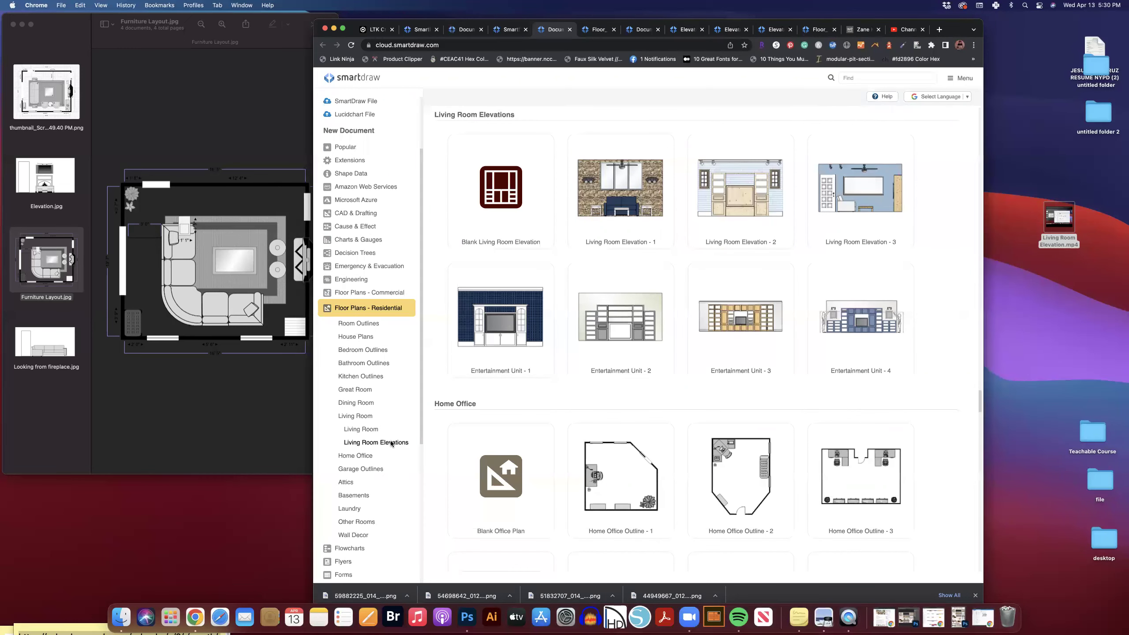
{"action": "left_click", "coordinate": [503, 187]}
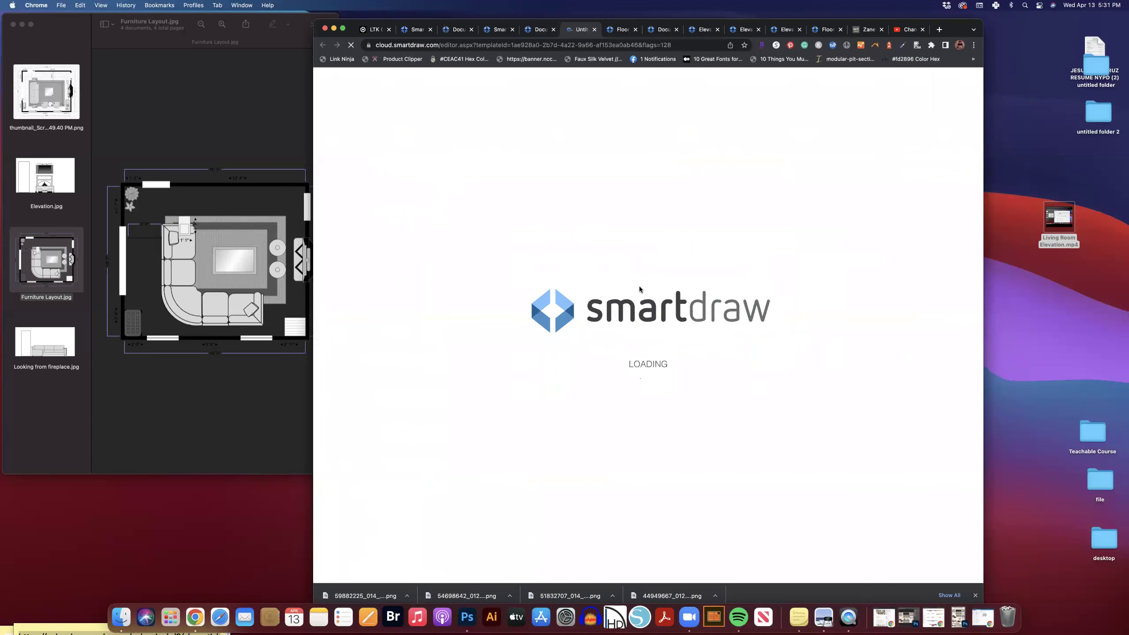
- Show the screenshot floor plan in Preview and set the elevation wall's width to 16' 5"
{"action": "left_click", "coordinate": [46, 92]}
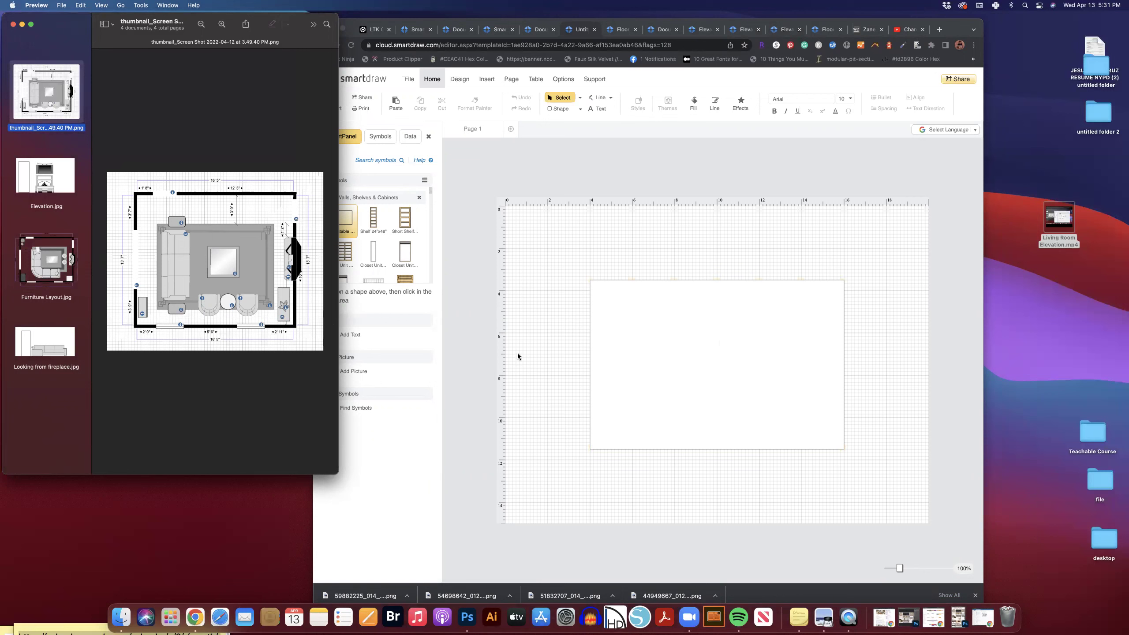
{"action": "left_click", "coordinate": [728, 340]}
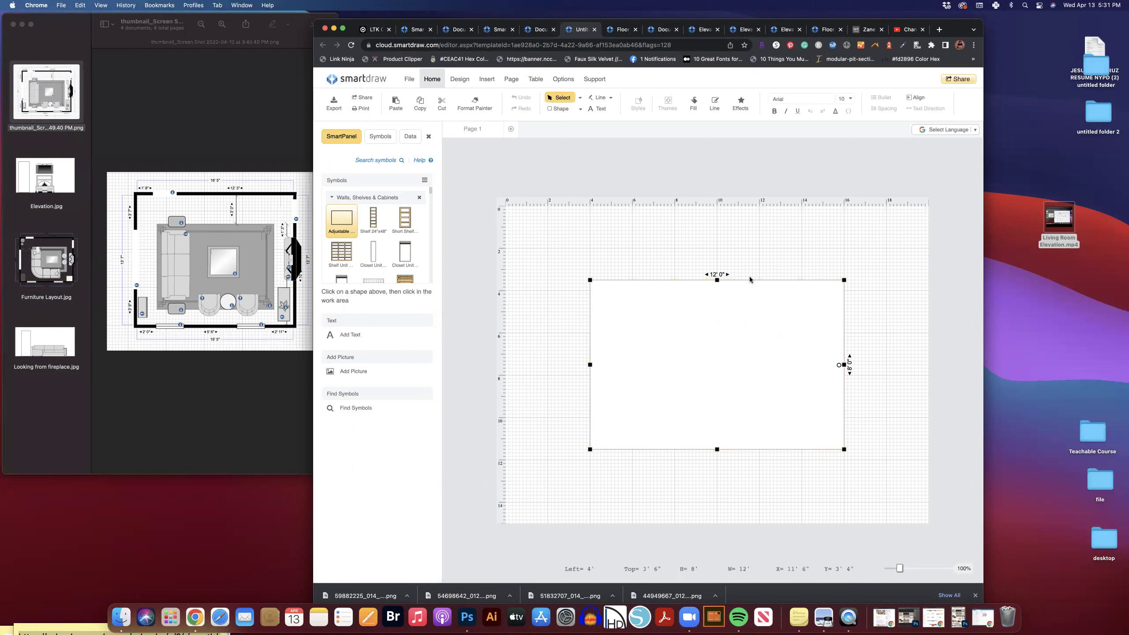
{"action": "left_click", "coordinate": [715, 275]}
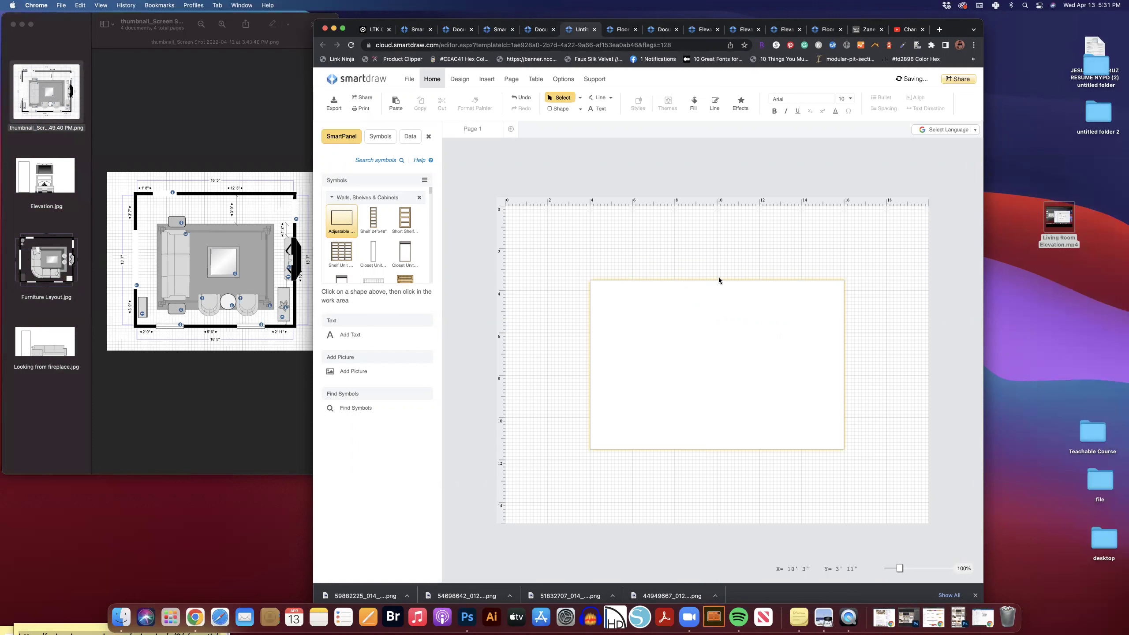
{"action": "left_click", "coordinate": [719, 289]}
{"action": "left_click_drag", "start_coordinate": [844, 366], "coordinate": [873, 366]}
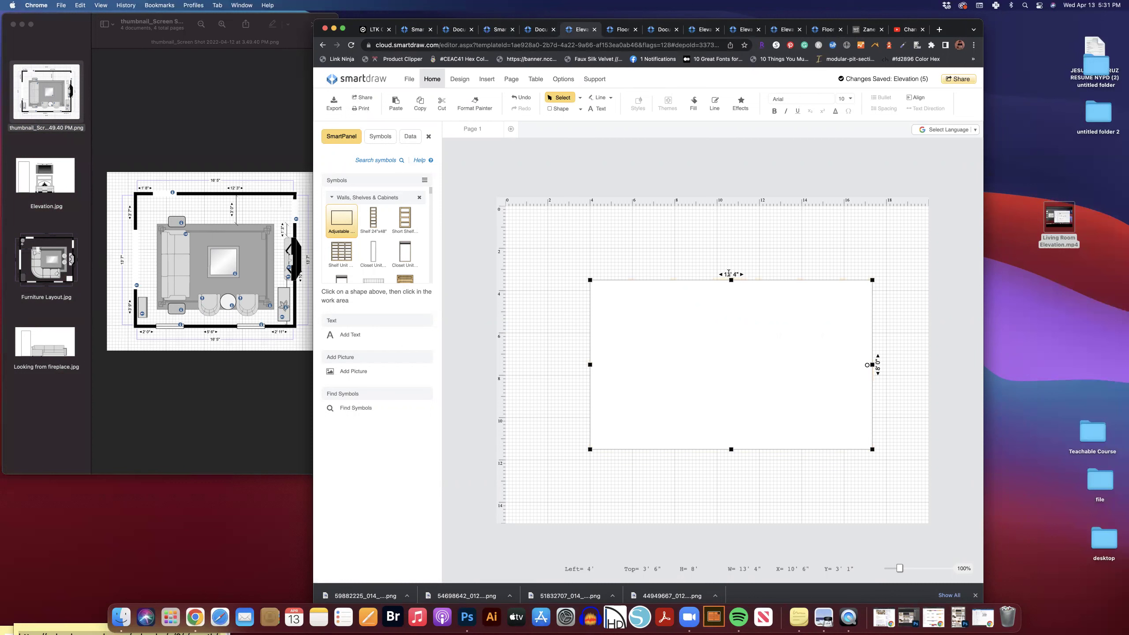
{"action": "left_click", "coordinate": [729, 275]}
{"action": "key", "text": "BackSpace"}
{"action": "key", "text": "BackSpace"}
{"action": "type", "text": "6'"}
{"action": "key", "text": "Return"}
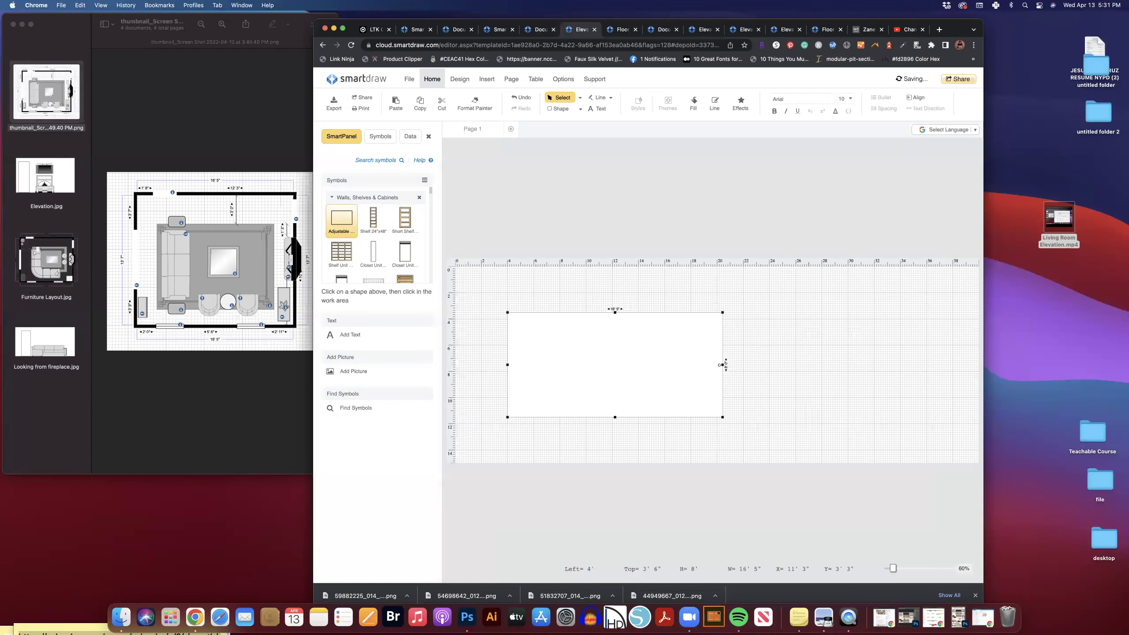
{"action": "left_click", "coordinate": [785, 333]}
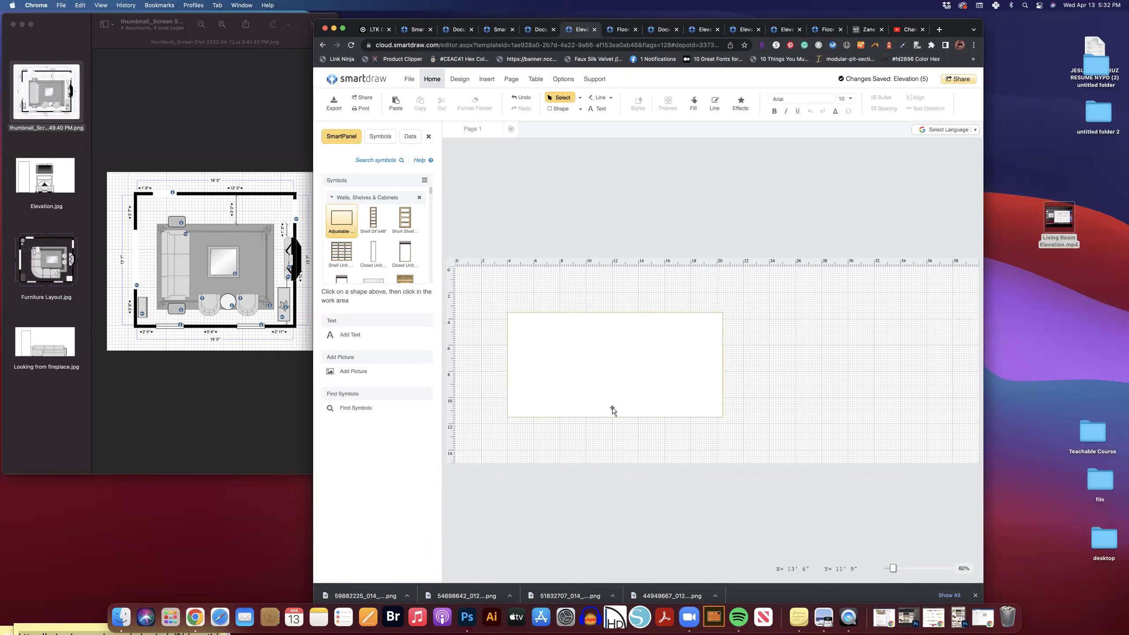
{"action": "left_click_drag", "start_coordinate": [893, 570], "coordinate": [901, 571]}
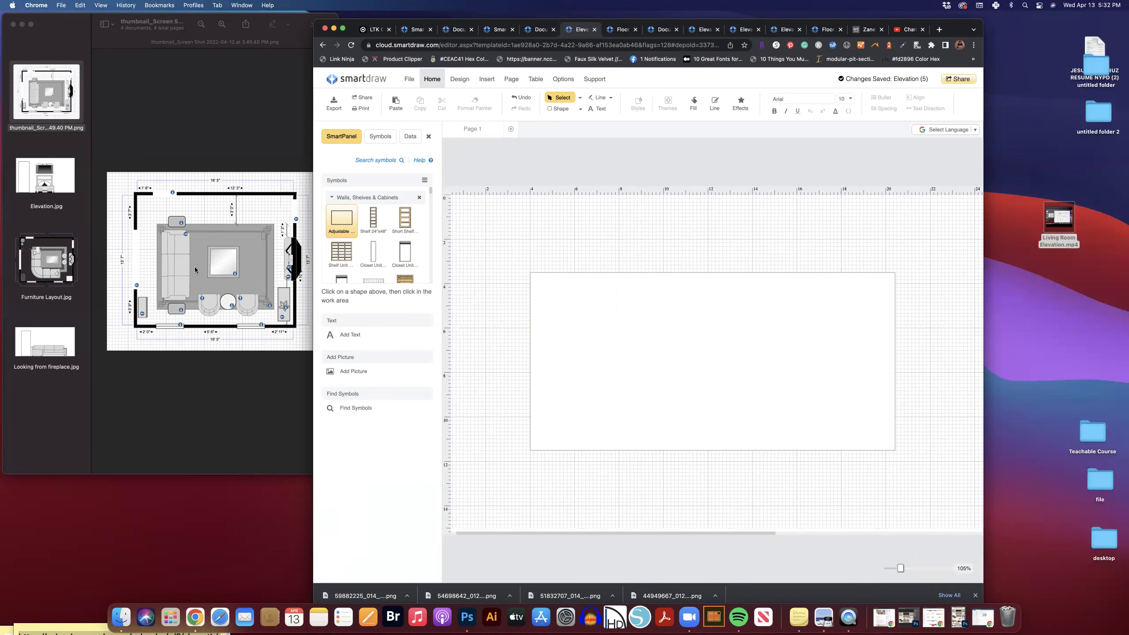
- Enlarge the reference floor plan image in Preview to make its wall dimensions readable, then return to the elevation in Chrome
{"action": "left_click", "coordinate": [189, 31]}
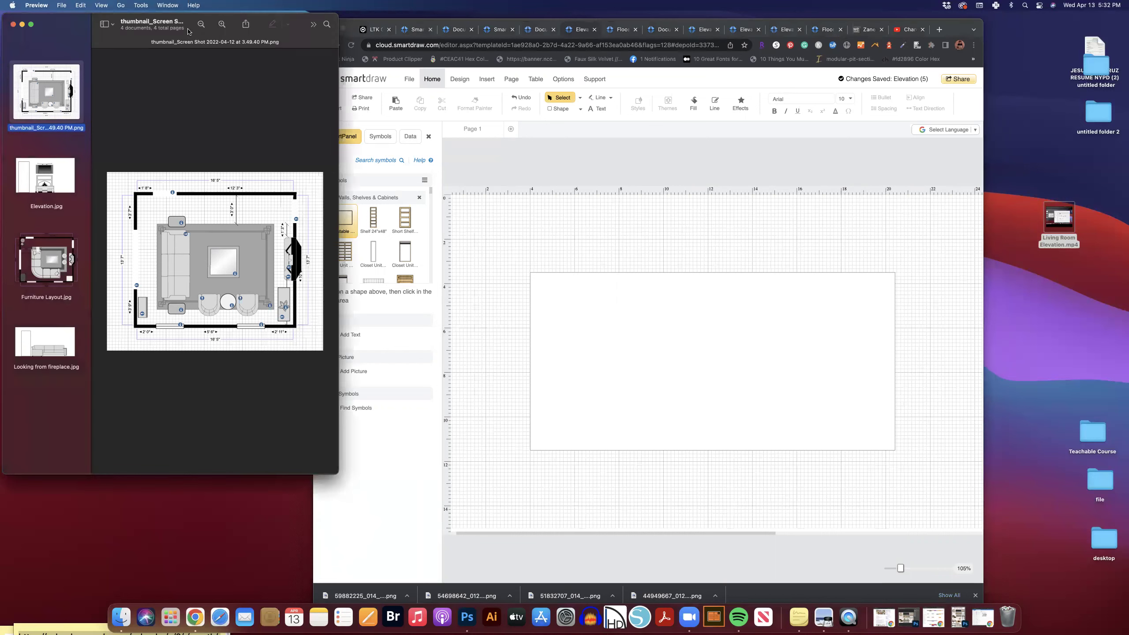
{"action": "left_click", "coordinate": [222, 29]}
{"action": "left_click", "coordinate": [223, 30]}
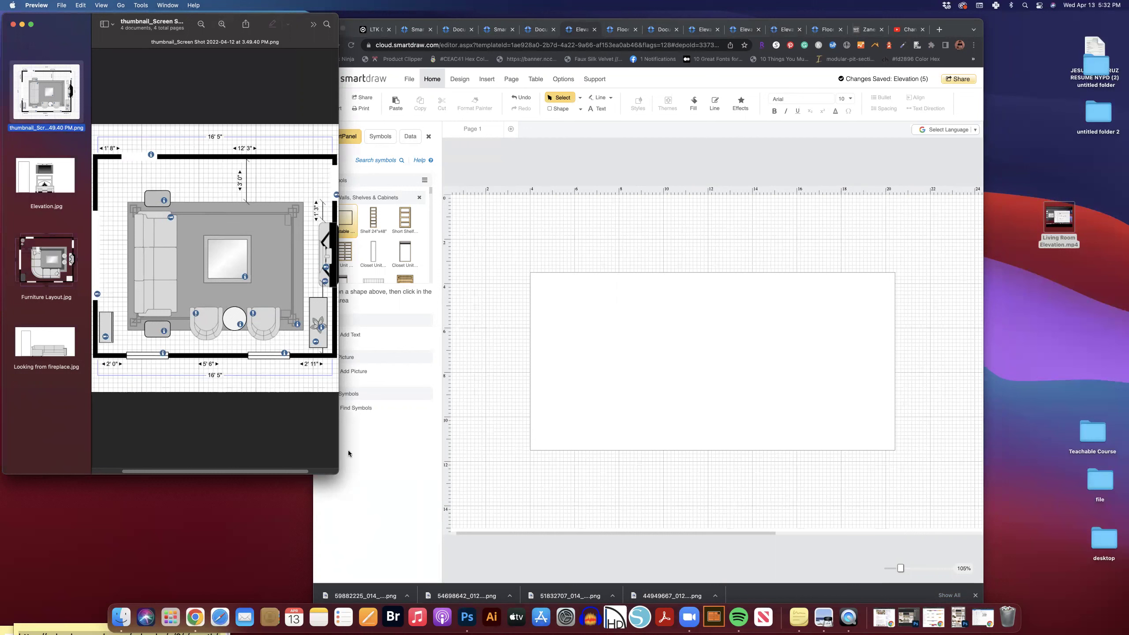
{"action": "left_click_drag", "start_coordinate": [353, 477], "coordinate": [376, 485]}
{"action": "left_click", "coordinate": [683, 247]}
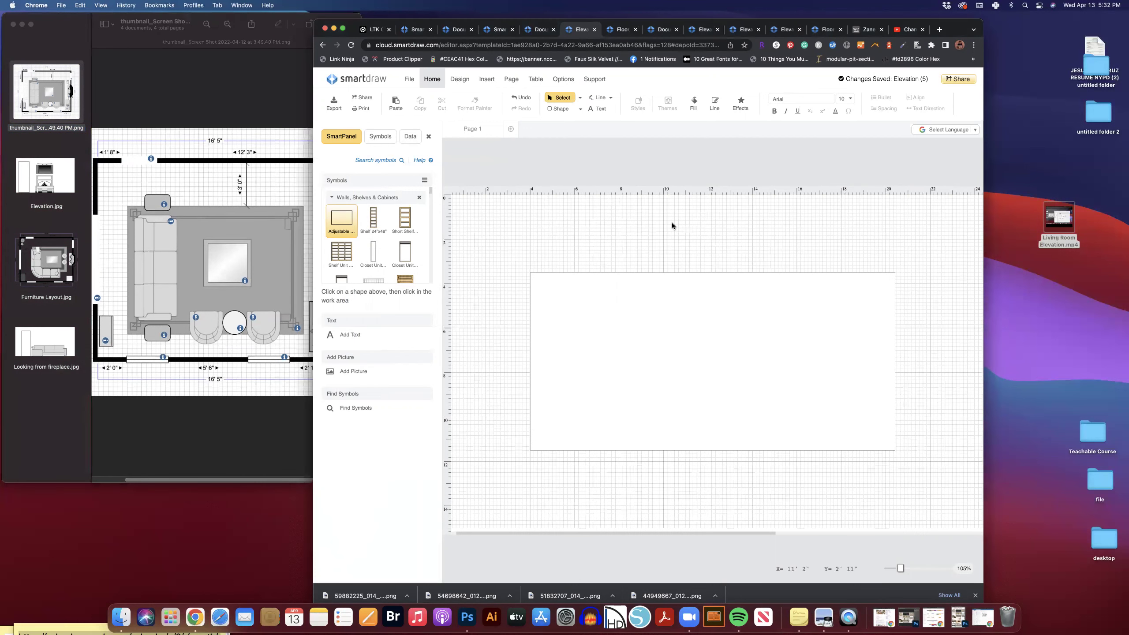
- Check the widths of the two openings along the lower wall in the Floor_Plan LR drawing
{"action": "left_click", "coordinate": [539, 31]}
{"action": "left_click", "coordinate": [581, 29]}
{"action": "left_click", "coordinate": [622, 30]}
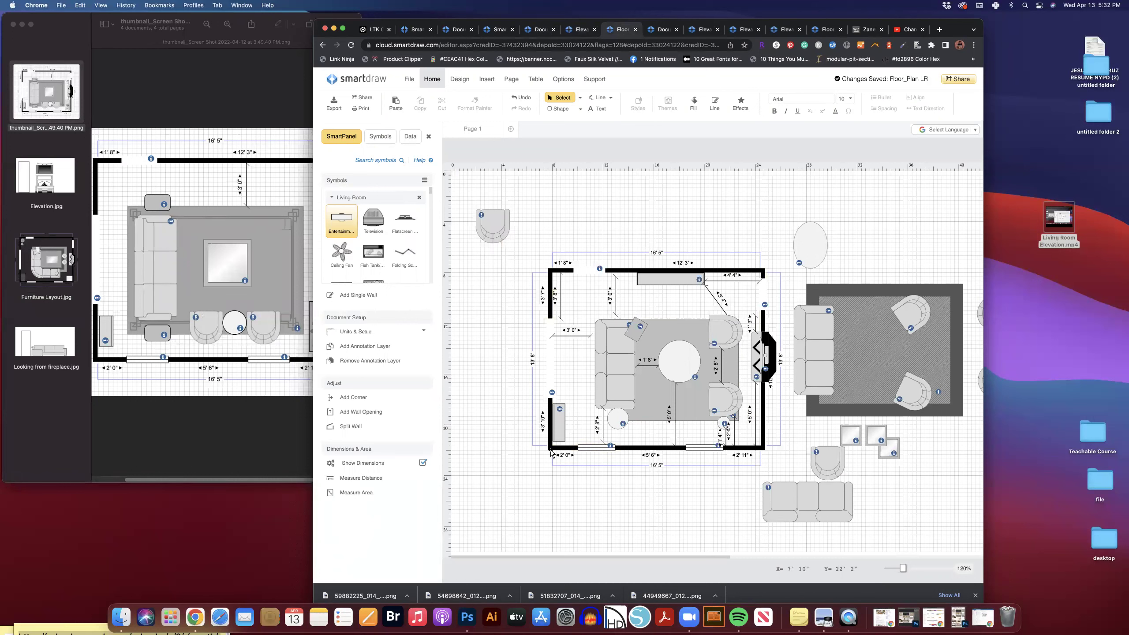
{"action": "left_click", "coordinate": [605, 448]}
{"action": "left_click", "coordinate": [686, 448]}
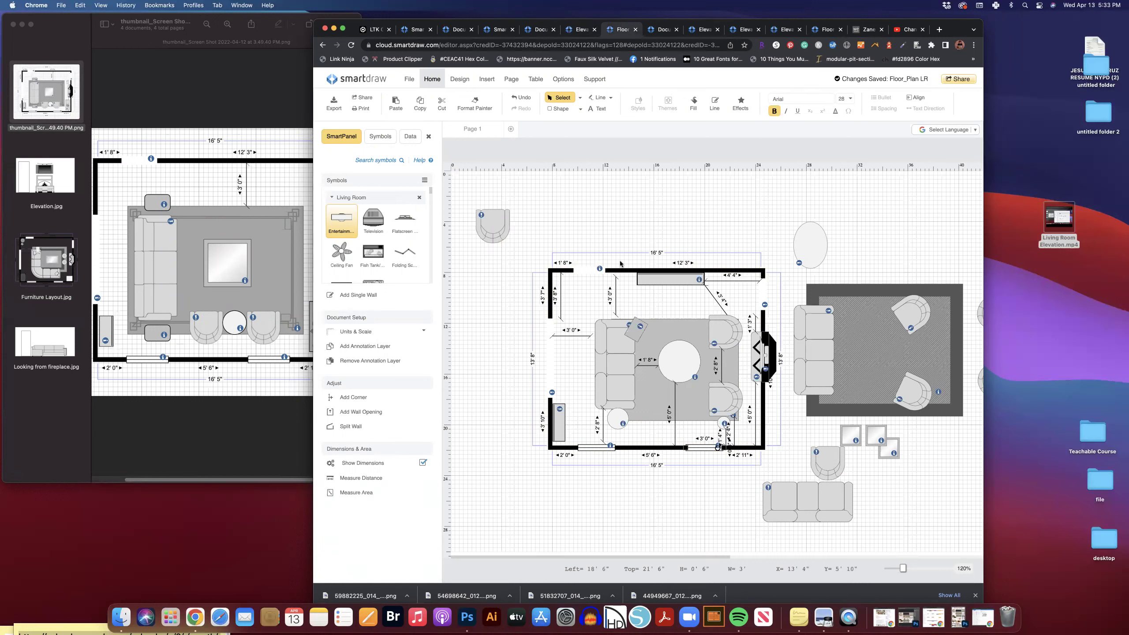
- Place a Door symbol from the Walls, Doors & Windows library near the left end of the new elevation's wall
{"action": "left_click", "coordinate": [579, 29]}
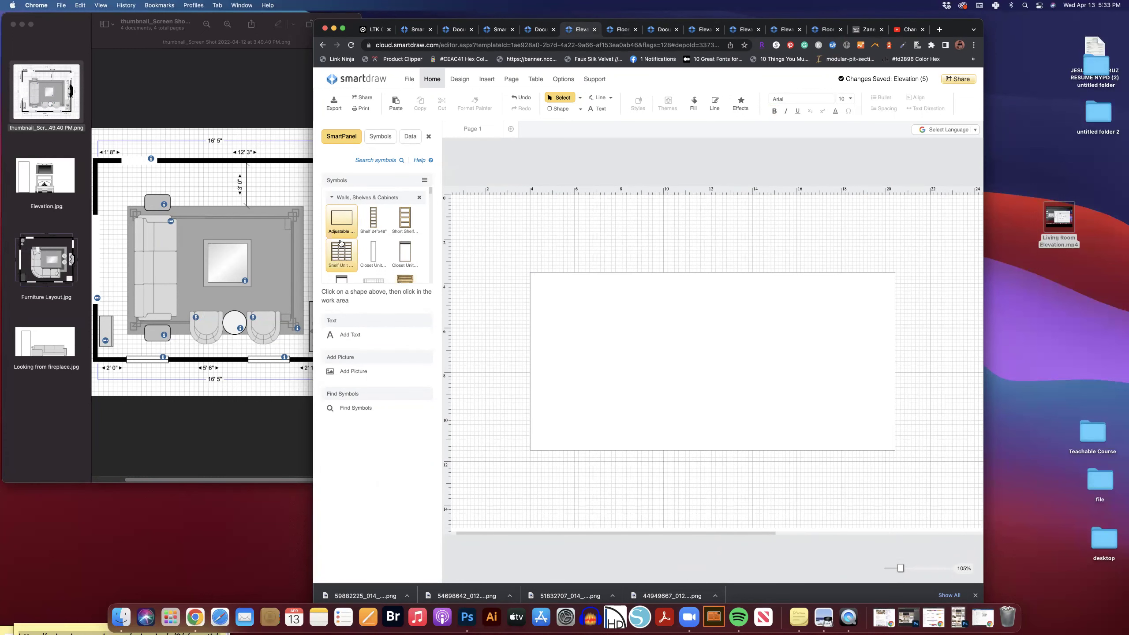
{"action": "scroll", "coordinate": [378, 263], "scroll_direction": "down", "scroll_amount": 5}
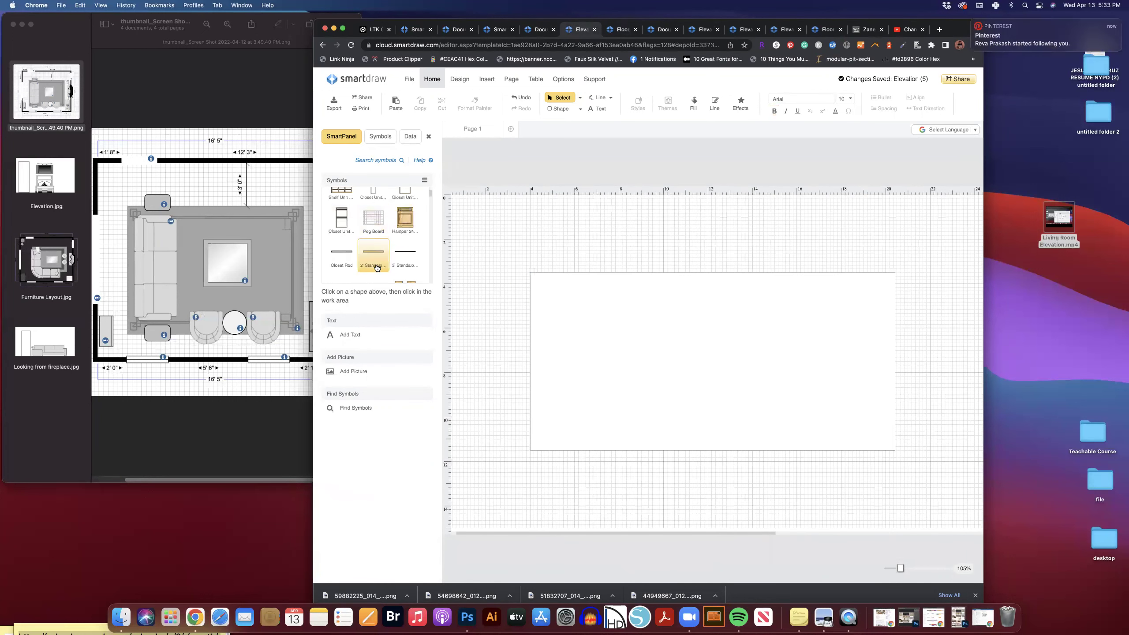
{"action": "scroll", "coordinate": [379, 266], "scroll_direction": "up", "scroll_amount": 1}
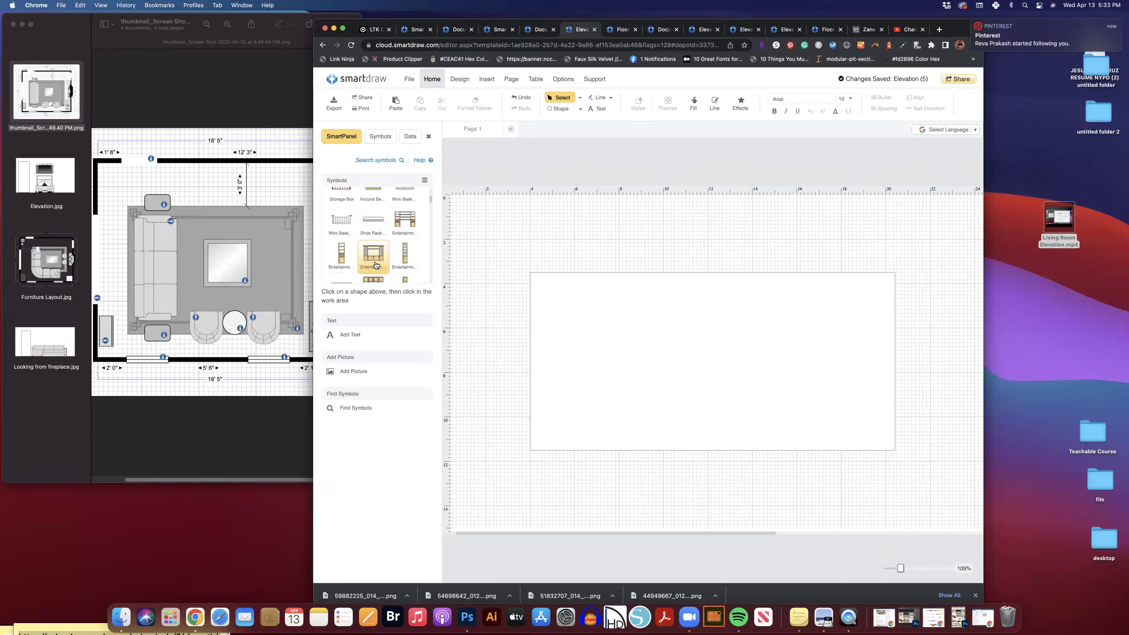
{"action": "scroll", "coordinate": [376, 266], "scroll_direction": "down", "scroll_amount": 10}
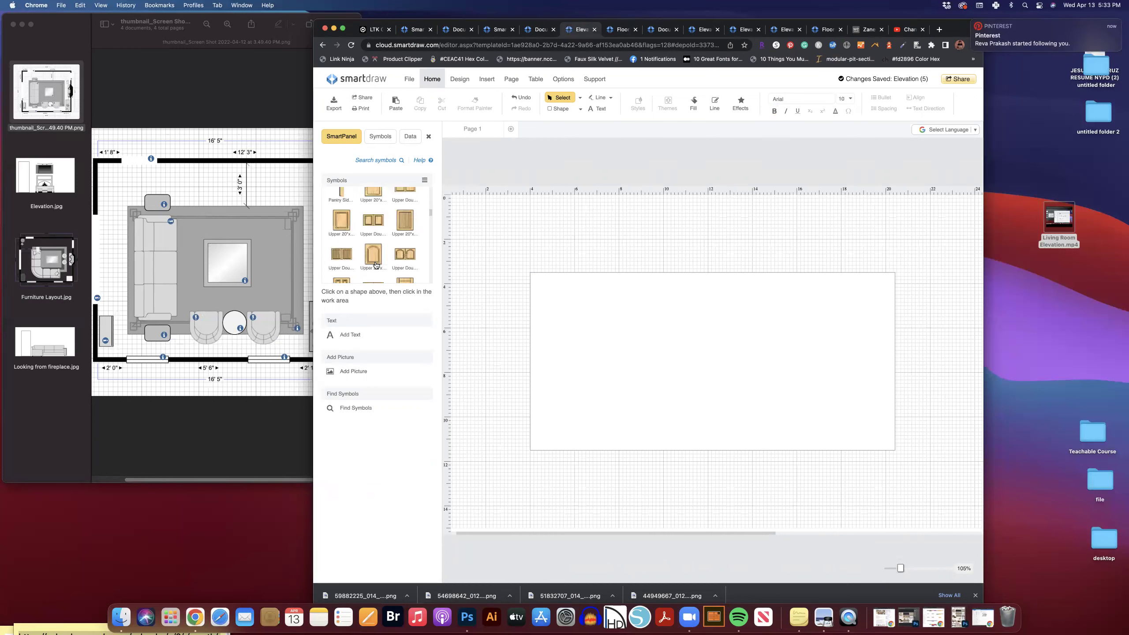
{"action": "left_click", "coordinate": [373, 234]}
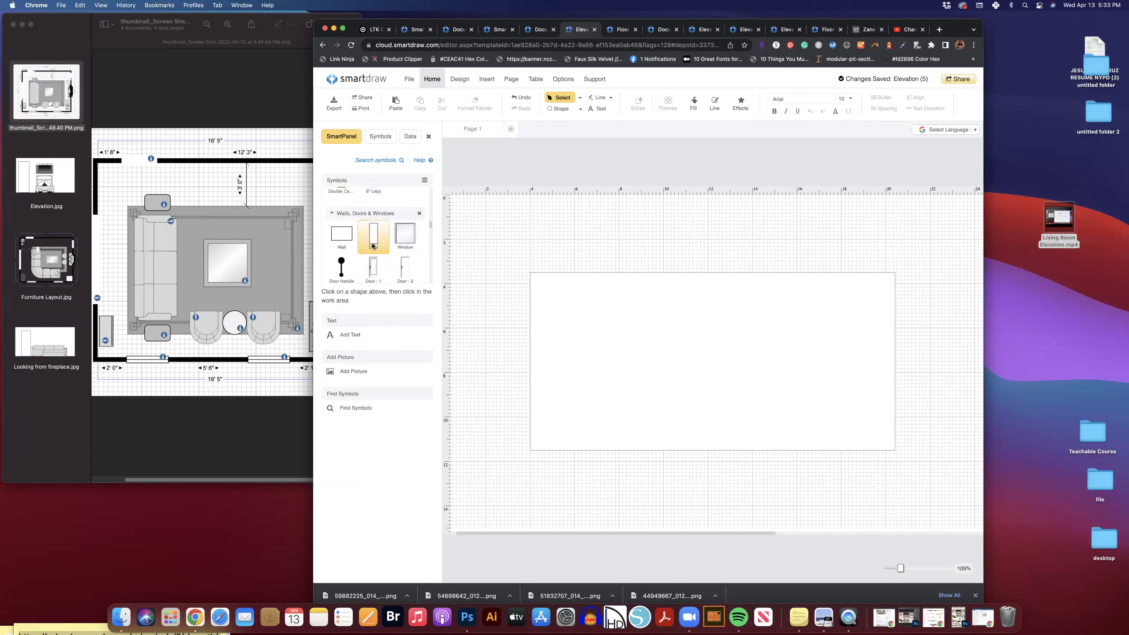
{"action": "left_click", "coordinate": [543, 351]}
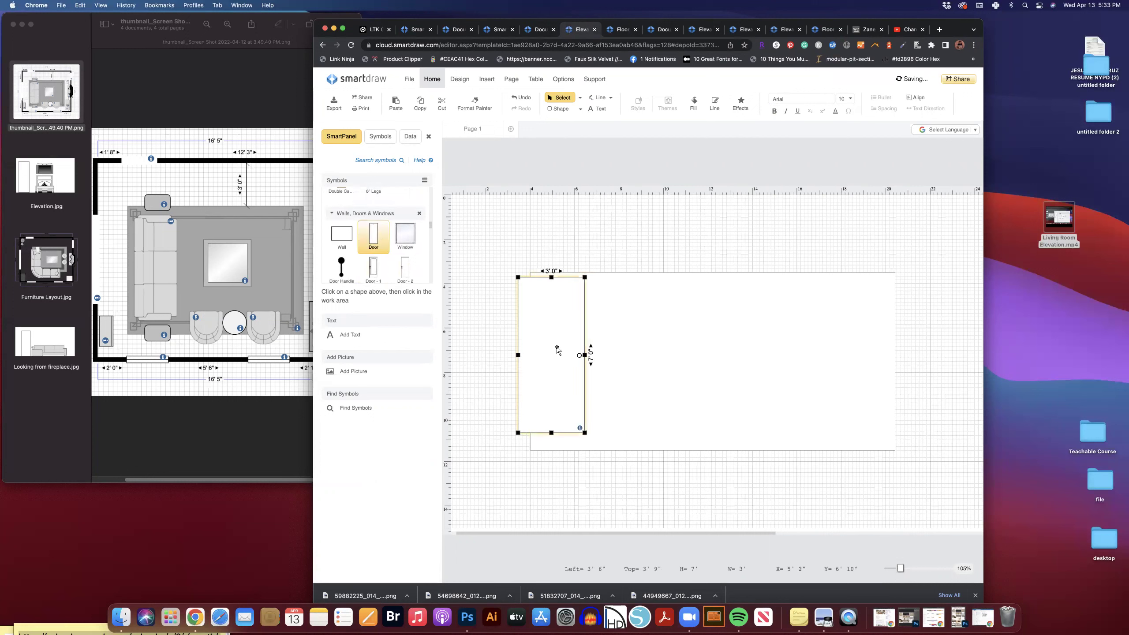
- Shrink the door symbol into a small spacer rectangle about 1' 11" wide and 10" high at the wall's left edge
{"action": "left_click_drag", "start_coordinate": [552, 278], "coordinate": [538, 407]}
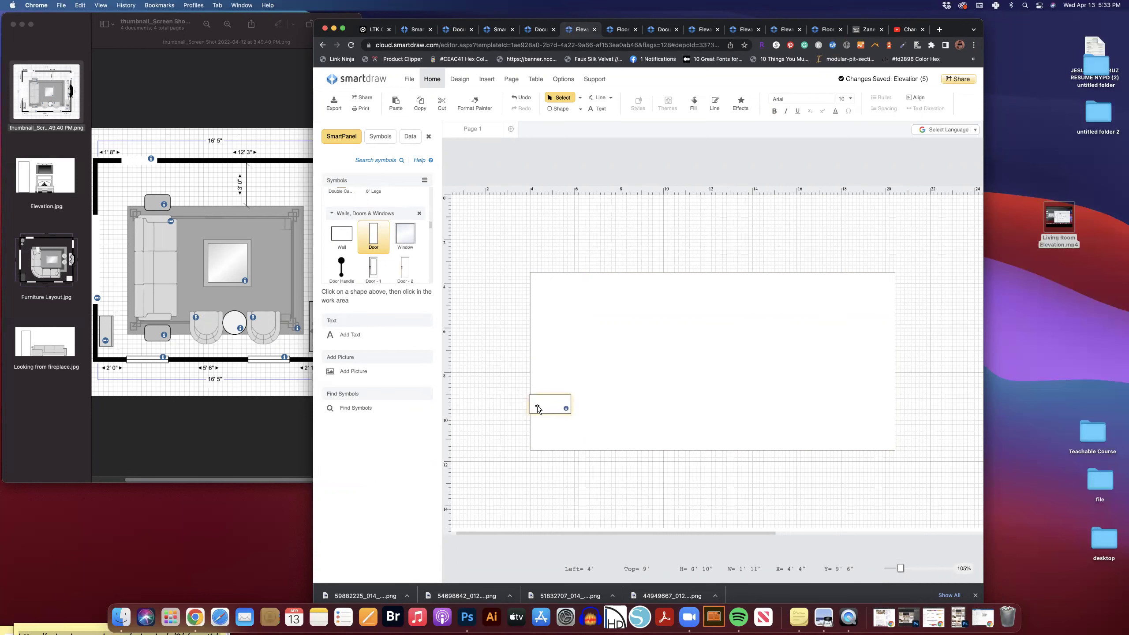
- Measure a vertical distance up from the lower wall near the lower-left corner of Floor_Plan LR, remove the measurement, and return to the elevation
{"action": "key", "text": "ctrl+Tab"}
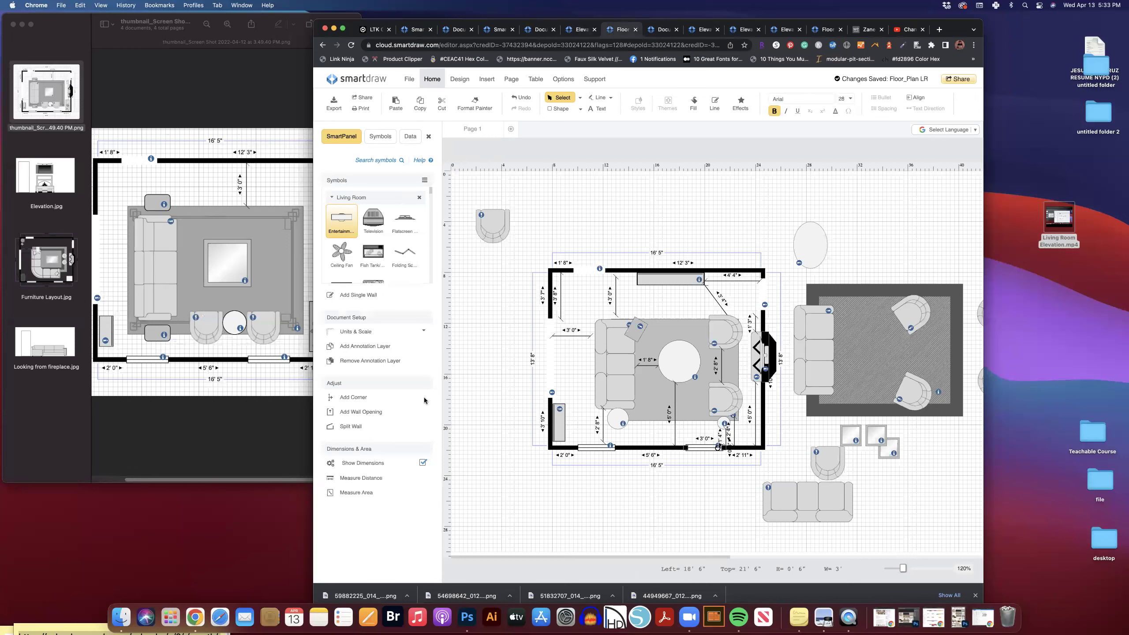
{"action": "left_click", "coordinate": [354, 478]}
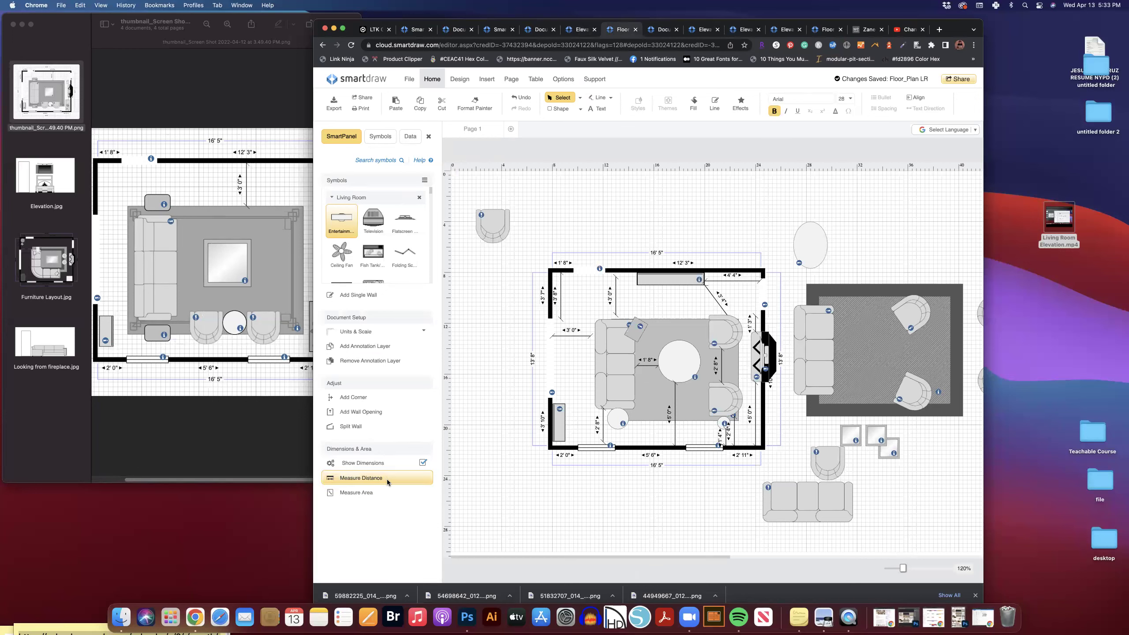
{"action": "left_click_drag", "start_coordinate": [573, 443], "coordinate": [575, 399]}
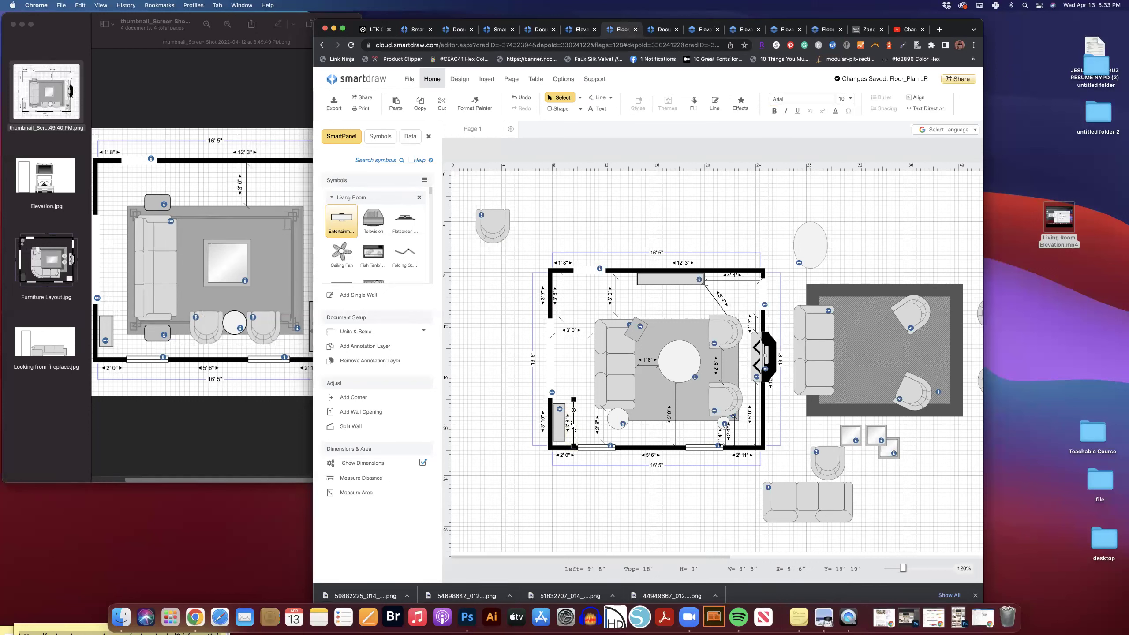
{"action": "left_click_drag", "start_coordinate": [573, 426], "coordinate": [505, 428]}
{"action": "key", "text": "Delete"}
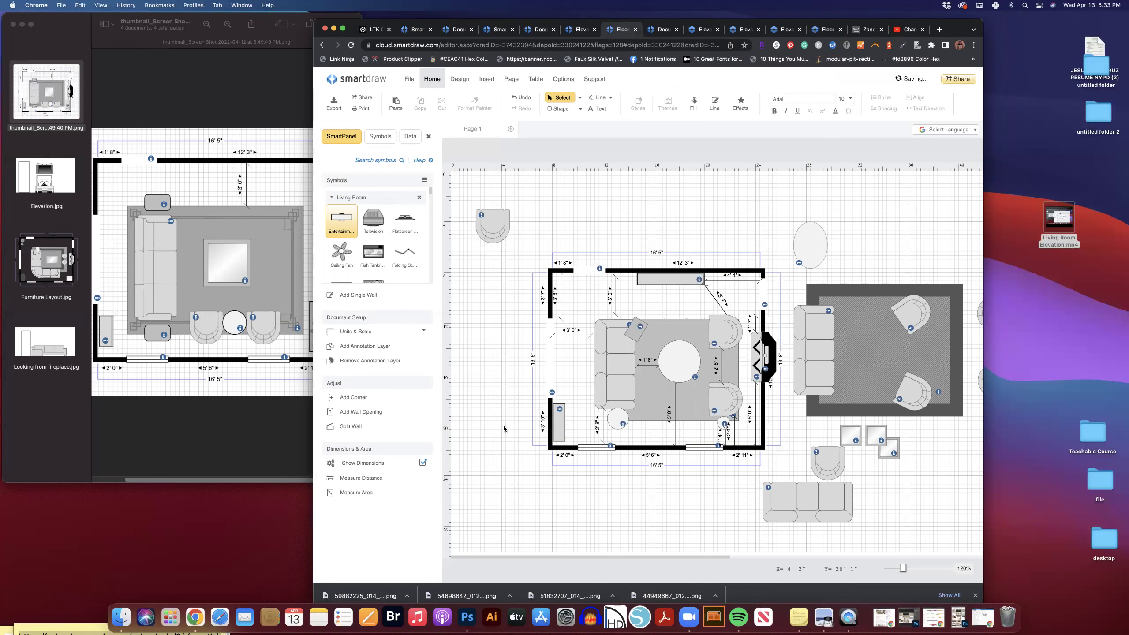
{"action": "left_click", "coordinate": [655, 32]}
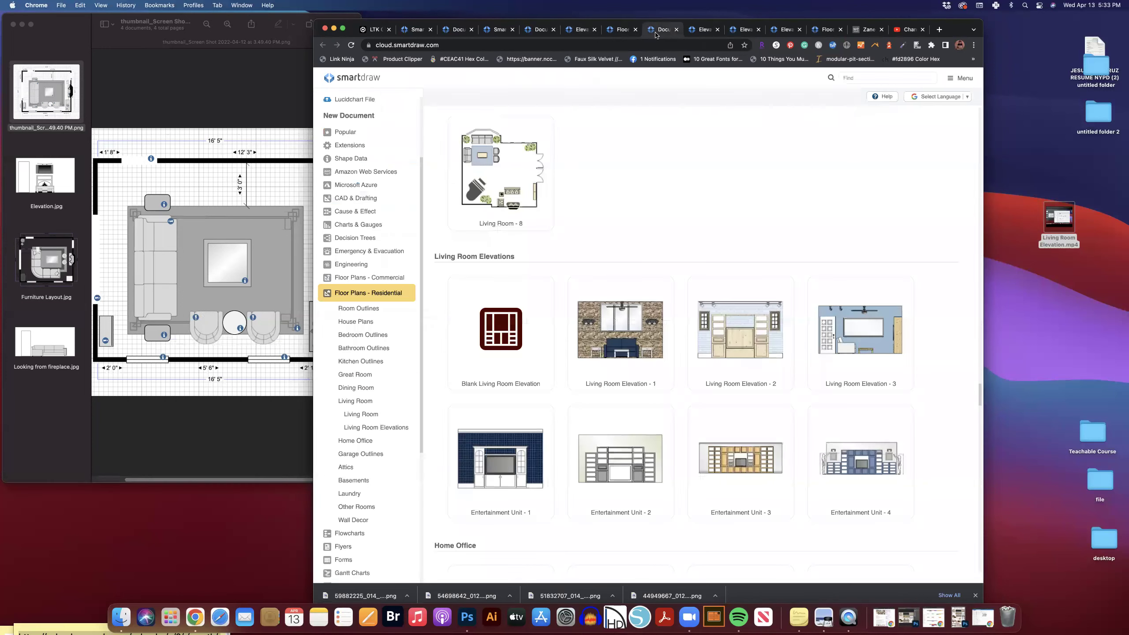
{"action": "left_click", "coordinate": [577, 29]}
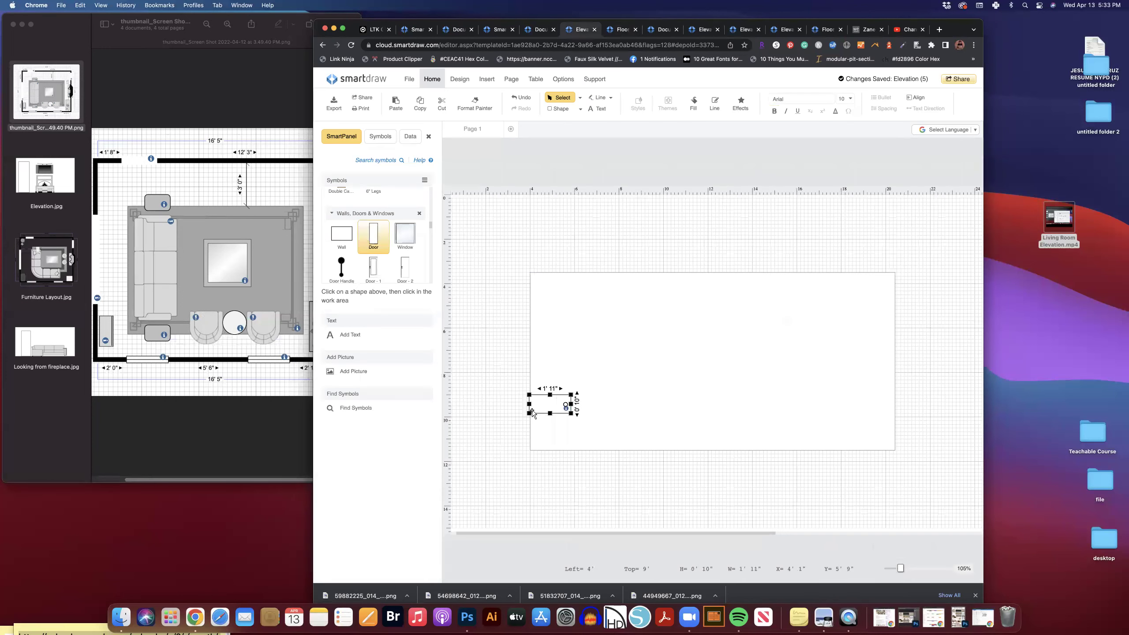
- Resize the spacer rectangle to 2' wide and about 8" high, starting at the wall's left edge
{"action": "mouse_move", "coordinate": [572, 404]}
{"action": "left_mouse_down"}
{"action": "mouse_move", "coordinate": [554, 399]}
{"action": "mouse_move", "coordinate": [575, 406]}
{"action": "left_mouse_up"}
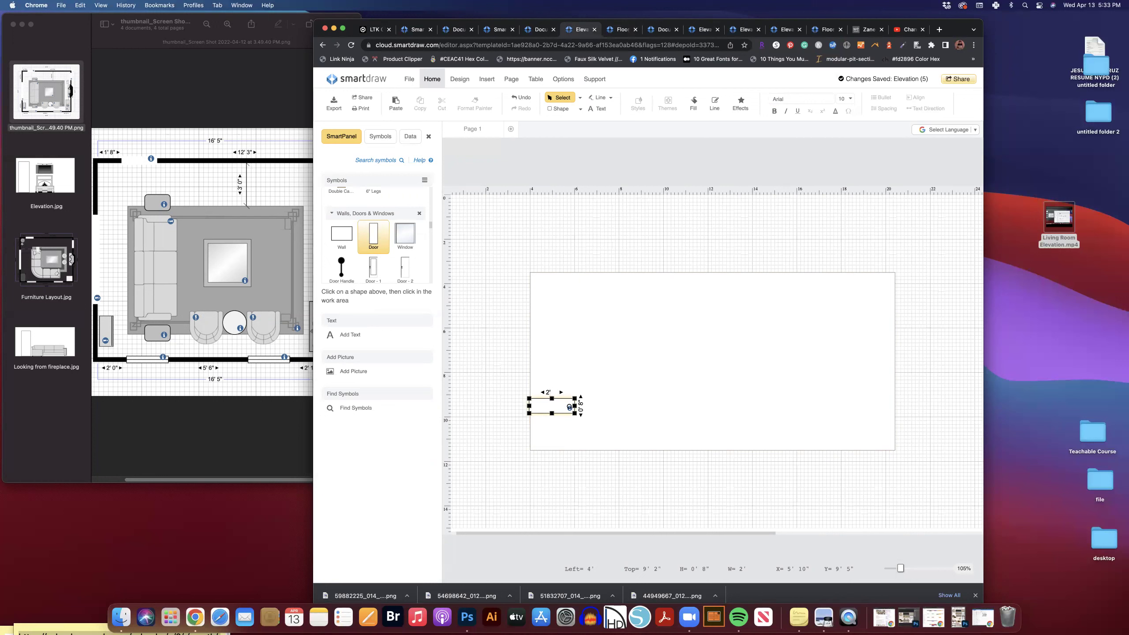
{"action": "left_click", "coordinate": [554, 408]}
{"action": "left_click", "coordinate": [535, 382]}
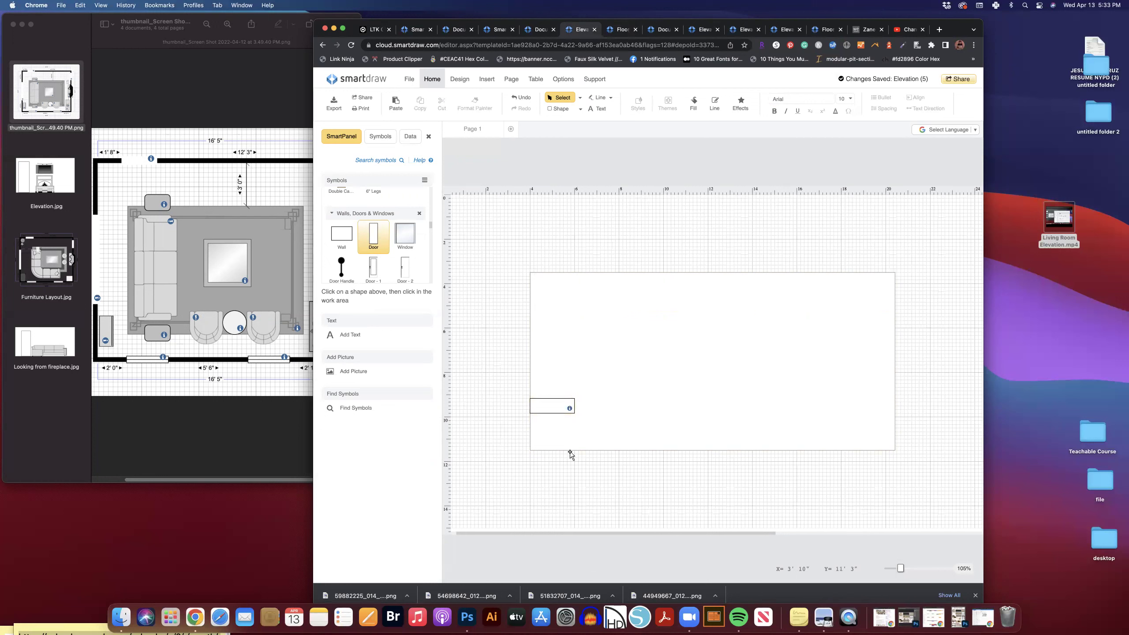
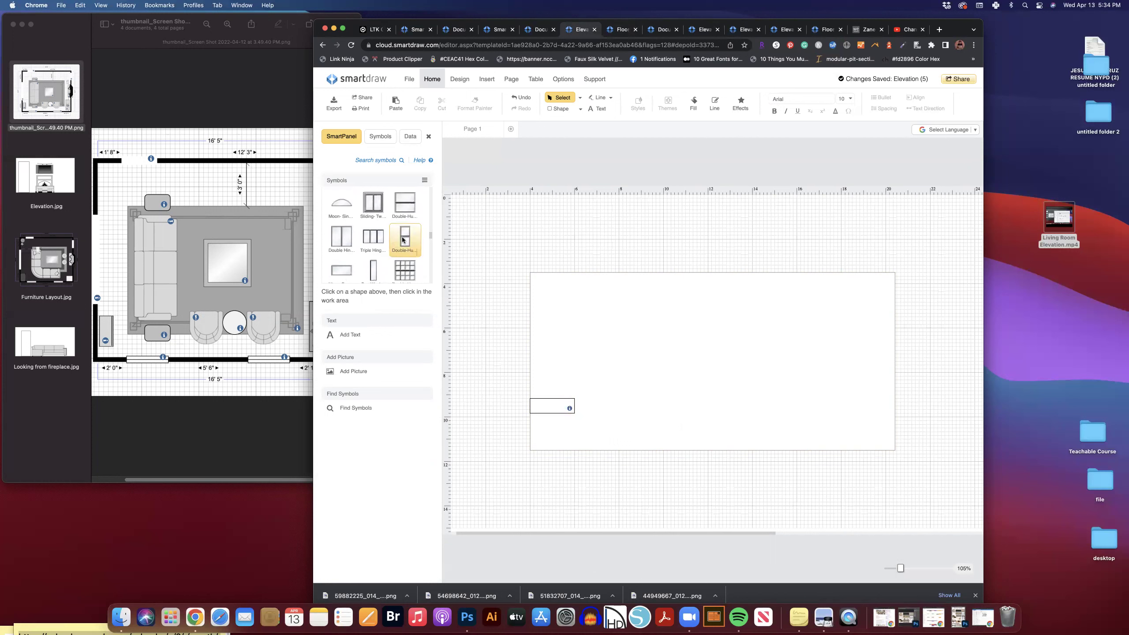
- Add a Window symbol from the Walls, Doors & Windows library to the elevation wall and make it 3' wide
{"action": "scroll", "coordinate": [374, 242], "scroll_direction": "up", "scroll_amount": 2}
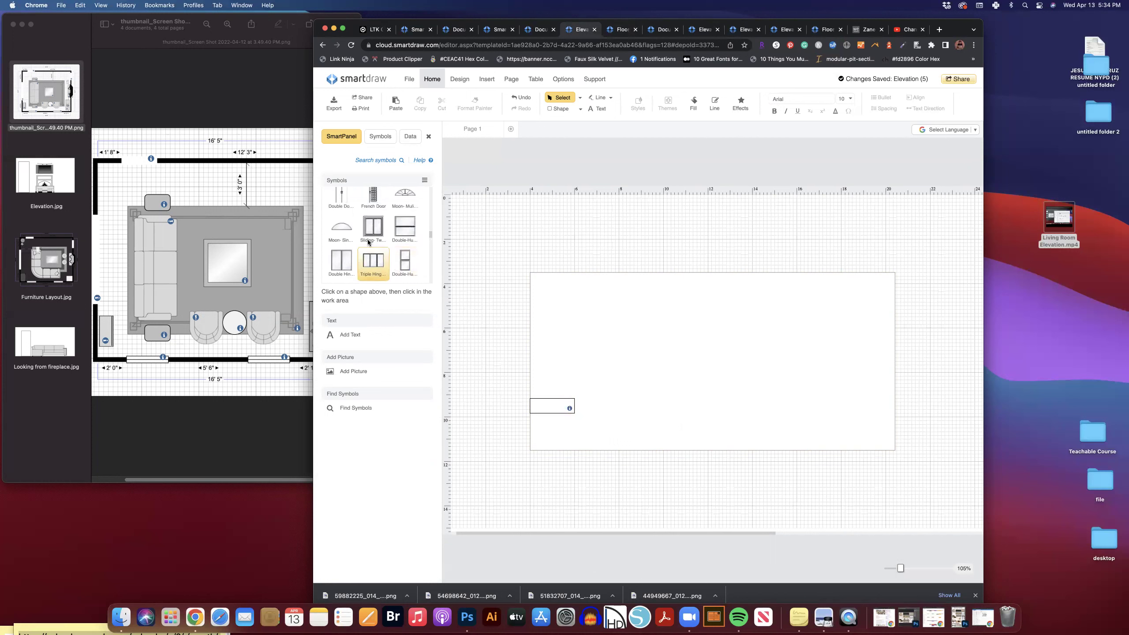
{"action": "scroll", "coordinate": [369, 254], "scroll_direction": "down", "scroll_amount": 1}
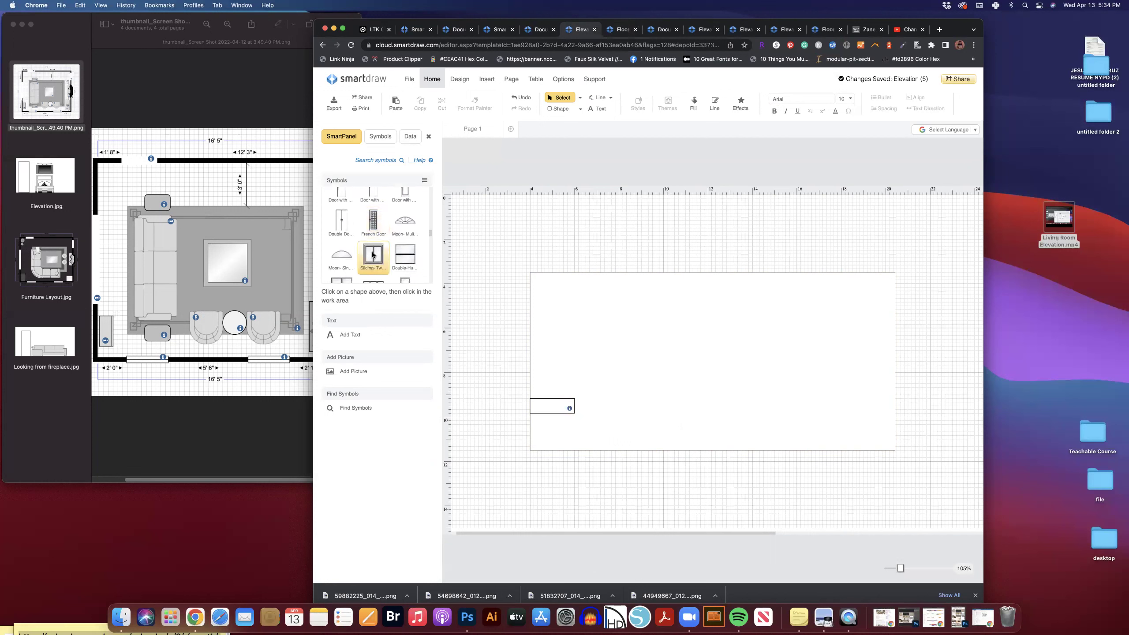
{"action": "scroll", "coordinate": [372, 253], "scroll_direction": "up", "scroll_amount": 3}
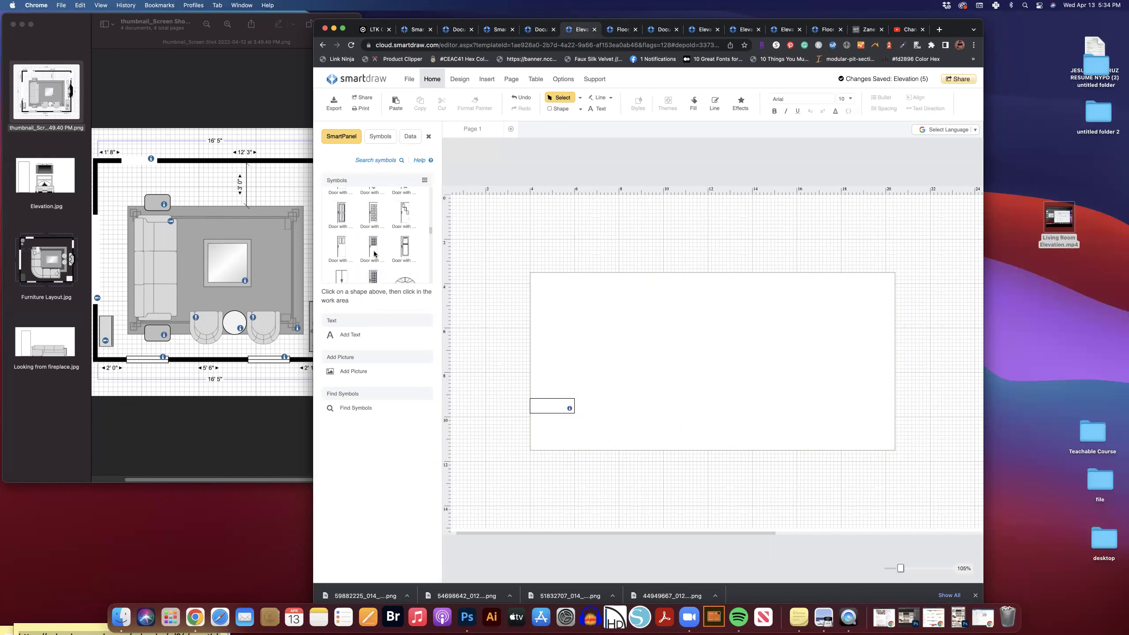
{"action": "scroll", "coordinate": [373, 253], "scroll_direction": "up", "scroll_amount": 5}
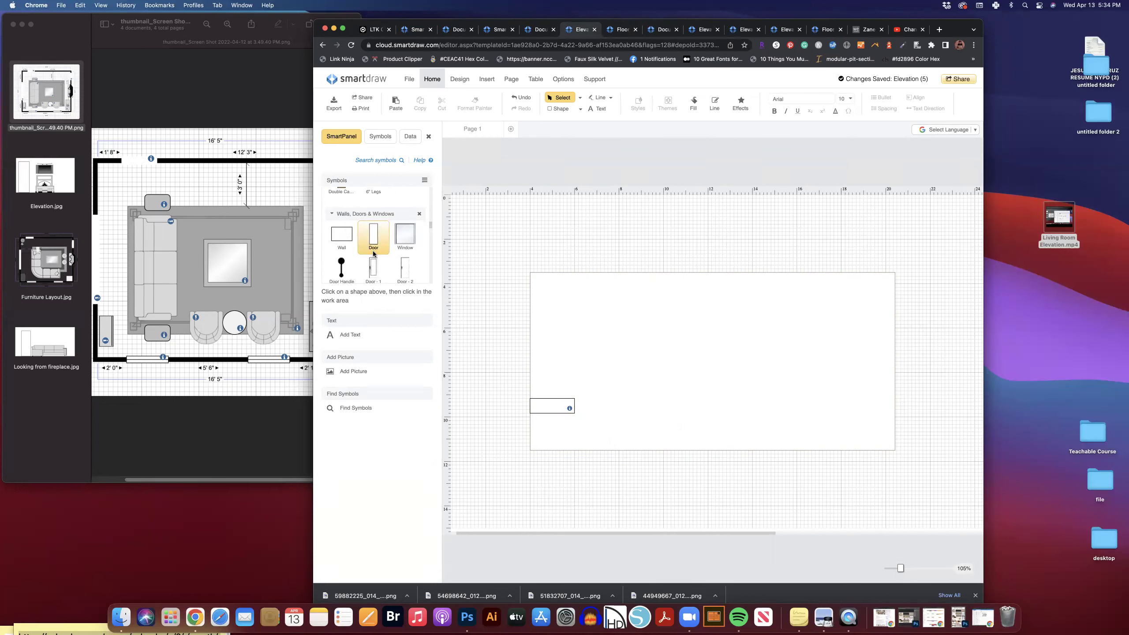
{"action": "left_click", "coordinate": [406, 222]}
{"action": "left_click", "coordinate": [599, 333]}
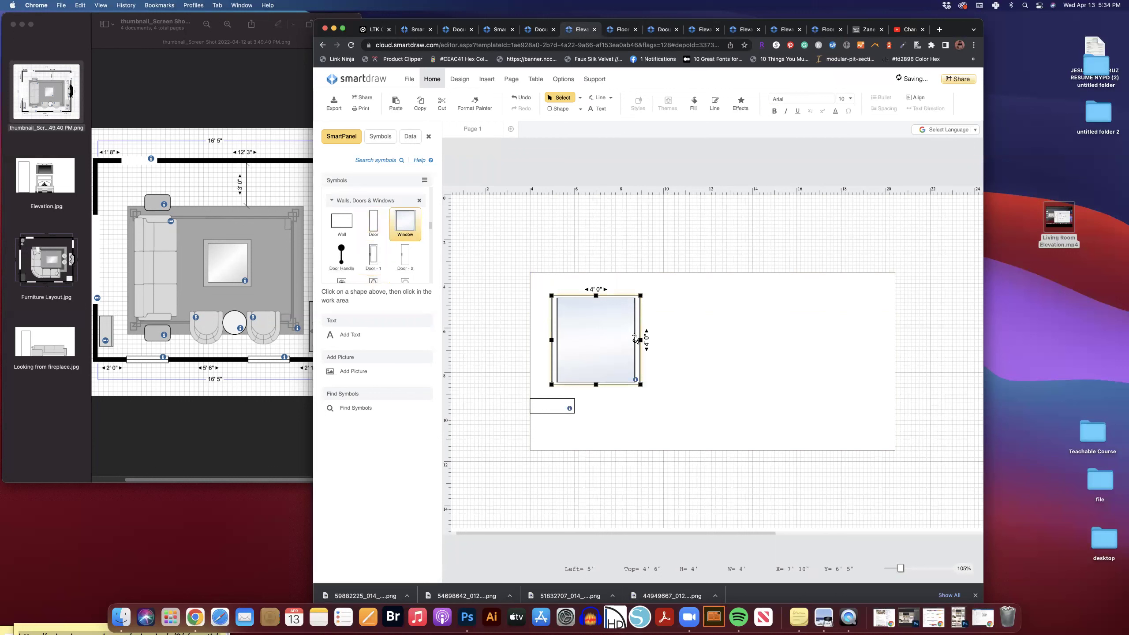
{"action": "left_click_drag", "start_coordinate": [640, 340], "coordinate": [625, 340]}
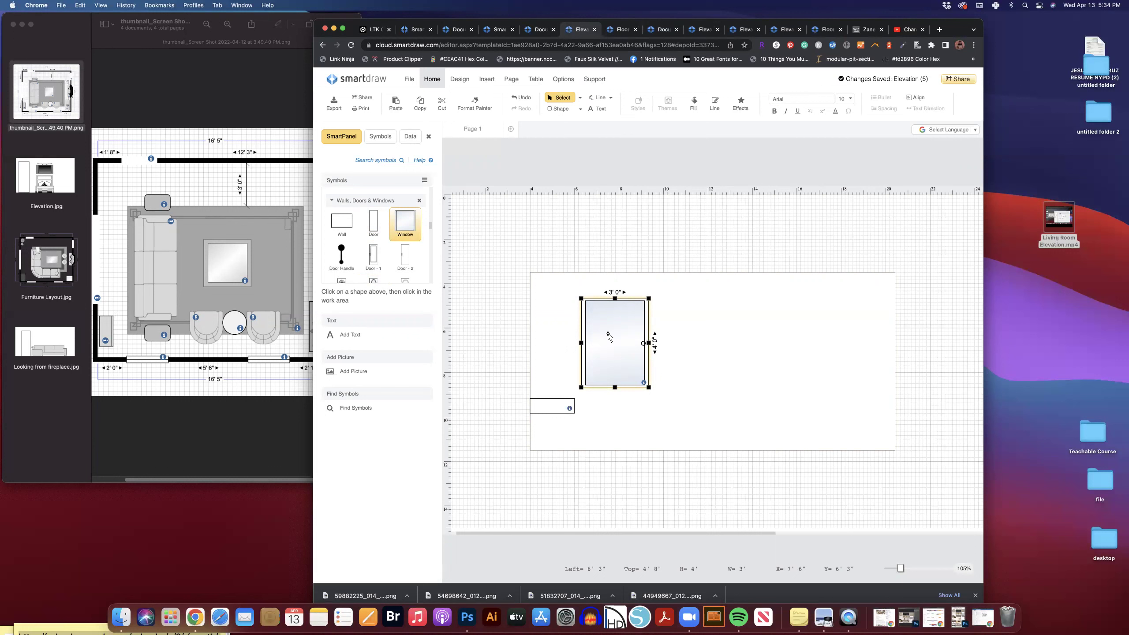
- Raise the 2' spacer to window level and align the window's left edge with the spacer's right end
{"action": "left_click_drag", "start_coordinate": [551, 408], "coordinate": [606, 343]}
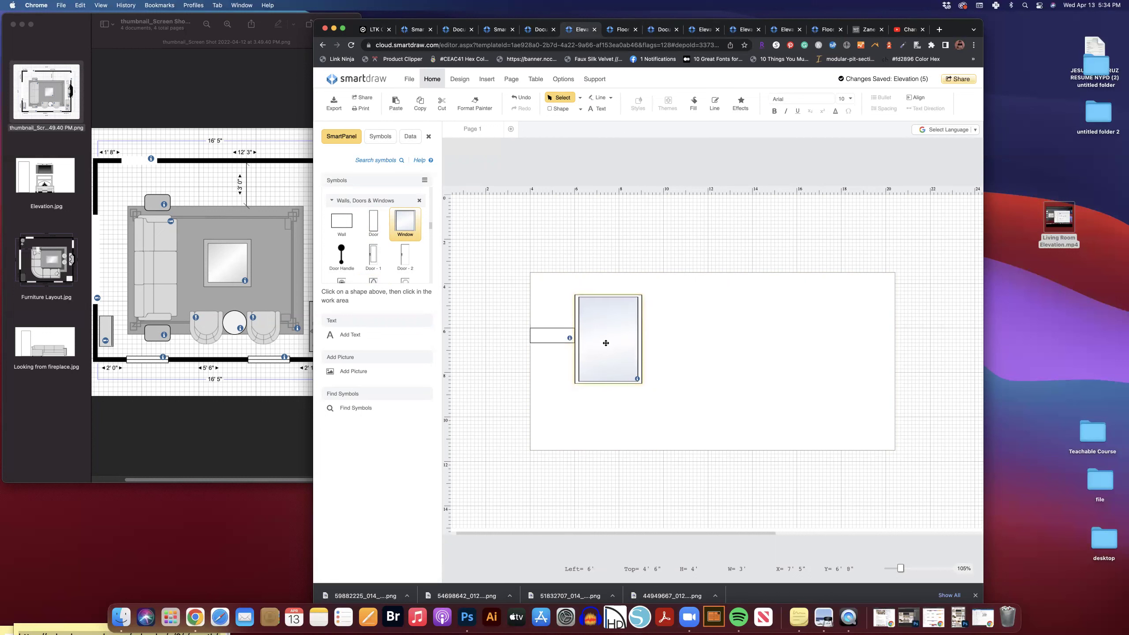
{"action": "left_click", "coordinate": [500, 340]}
{"action": "left_click", "coordinate": [602, 334]}
- Duplicate the 2' spacer, place the copy against the window's right side, and set its width to 5' 6"
{"action": "left_click", "coordinate": [555, 339]}
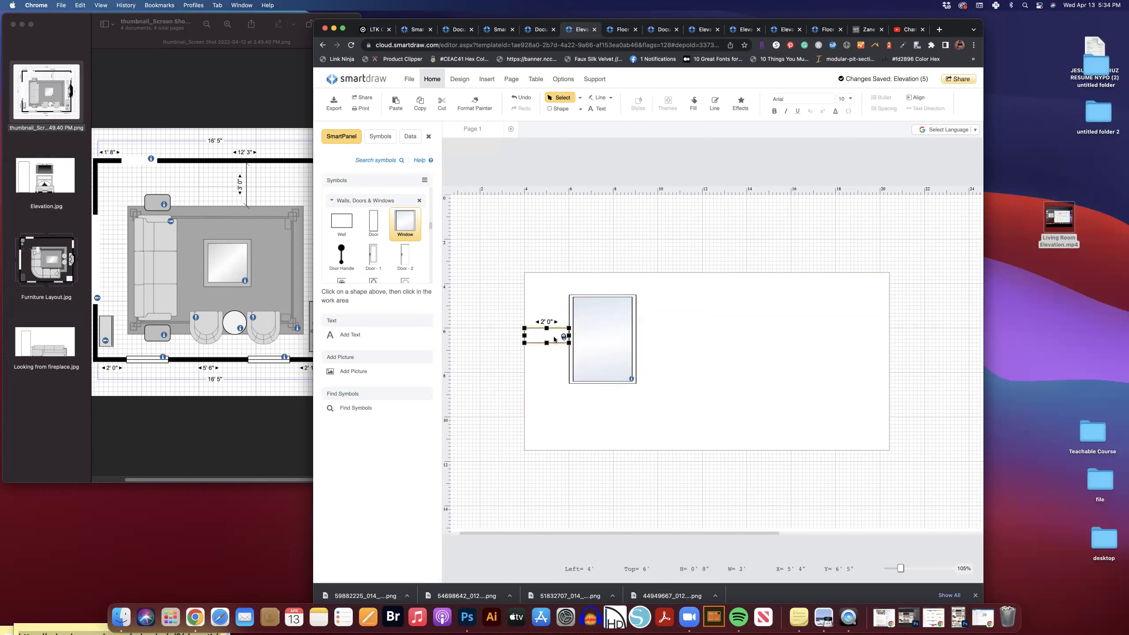
{"action": "key", "text": "super+v"}
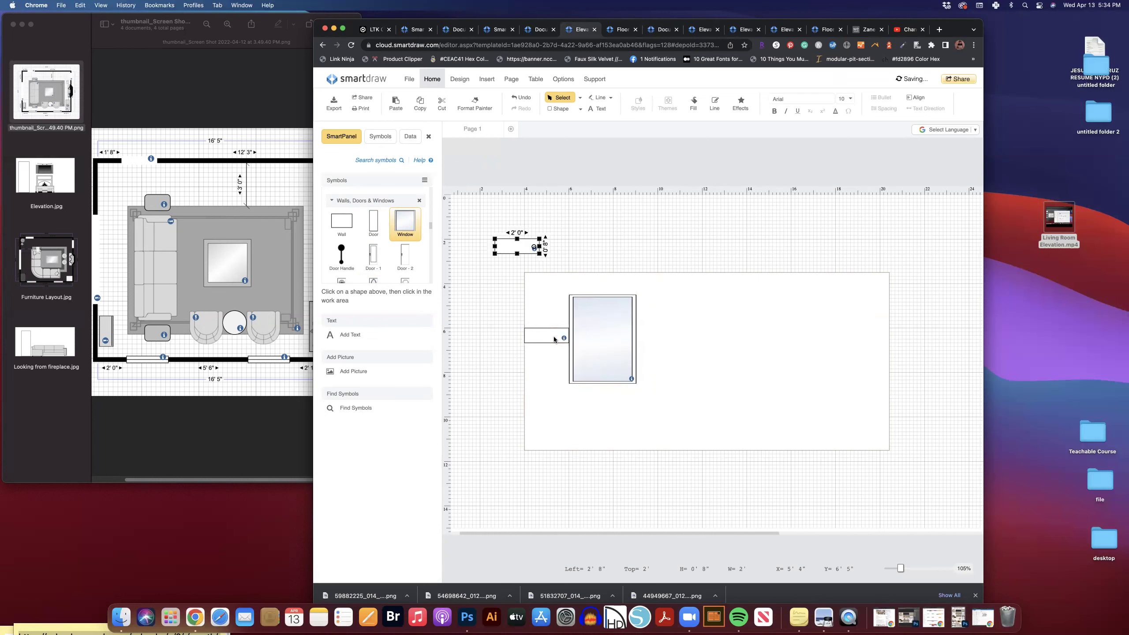
{"action": "left_click_drag", "start_coordinate": [507, 247], "coordinate": [646, 335]}
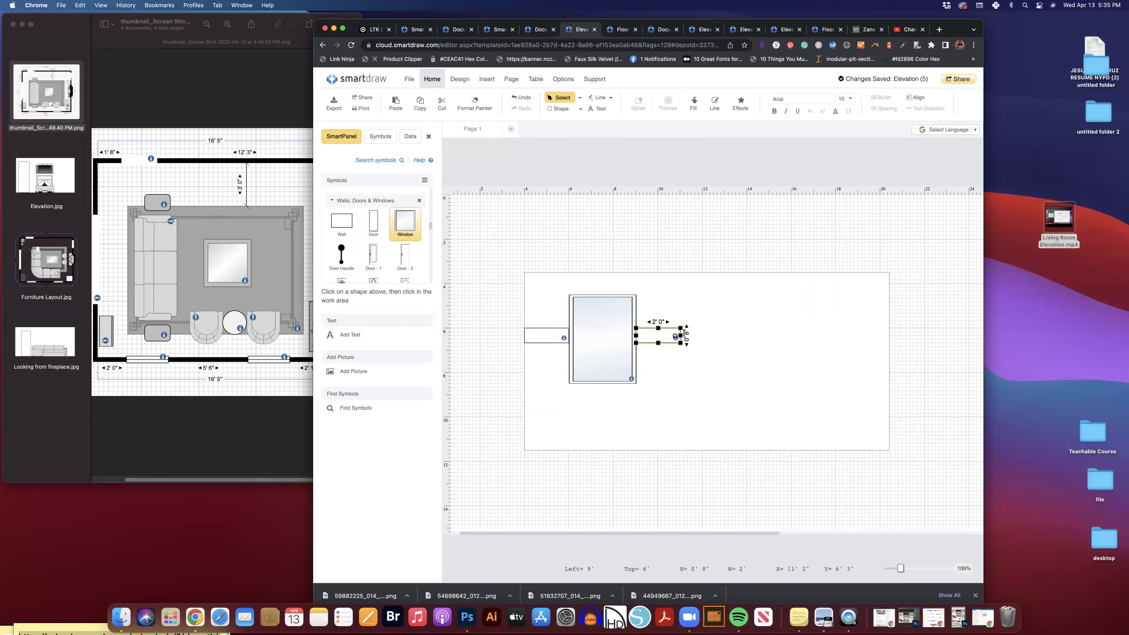
{"action": "left_click_drag", "start_coordinate": [681, 336], "coordinate": [717, 336]}
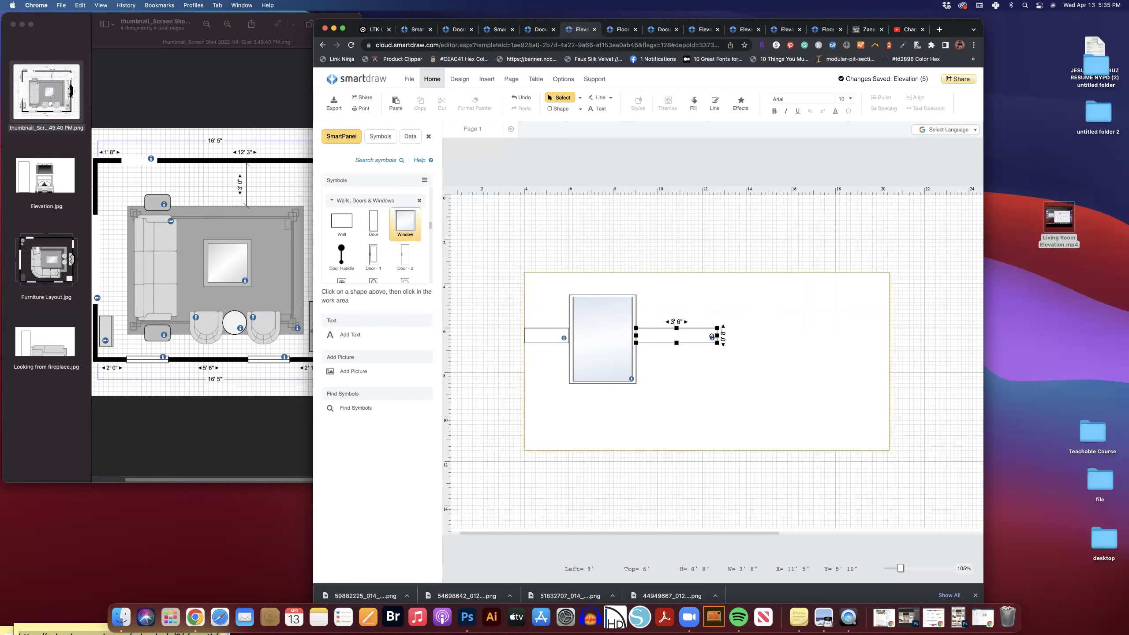
{"action": "key", "text": "Return"}
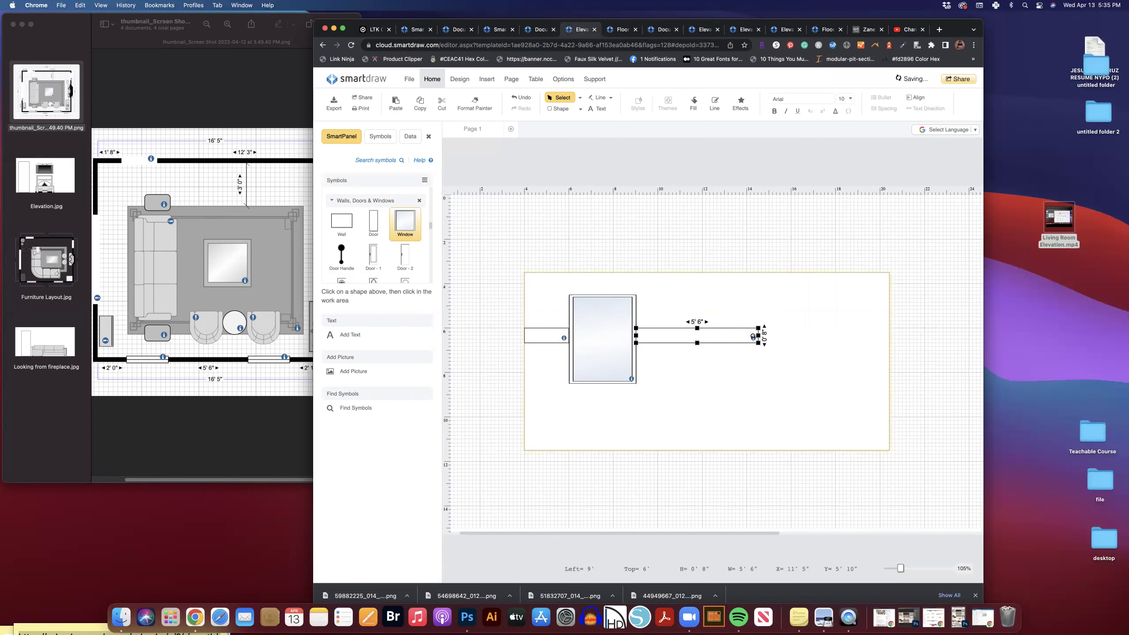
{"action": "left_click", "coordinate": [680, 264]}
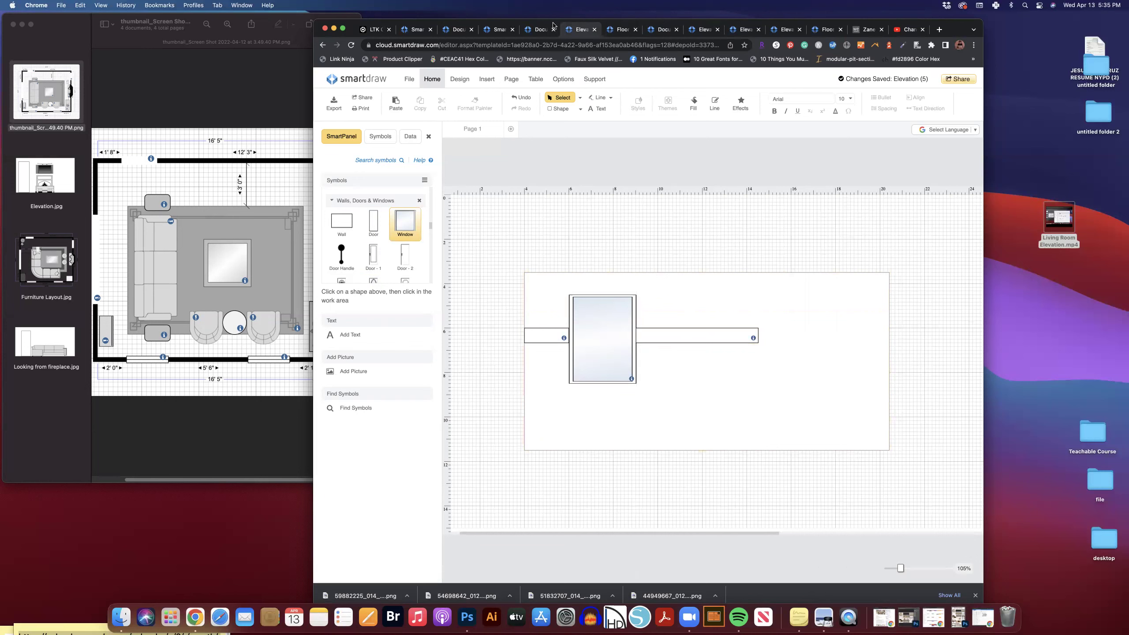
- Check the wall length between the two lower openings in Floor_Plan LR, and return to the elevation
{"action": "left_click", "coordinate": [623, 30]}
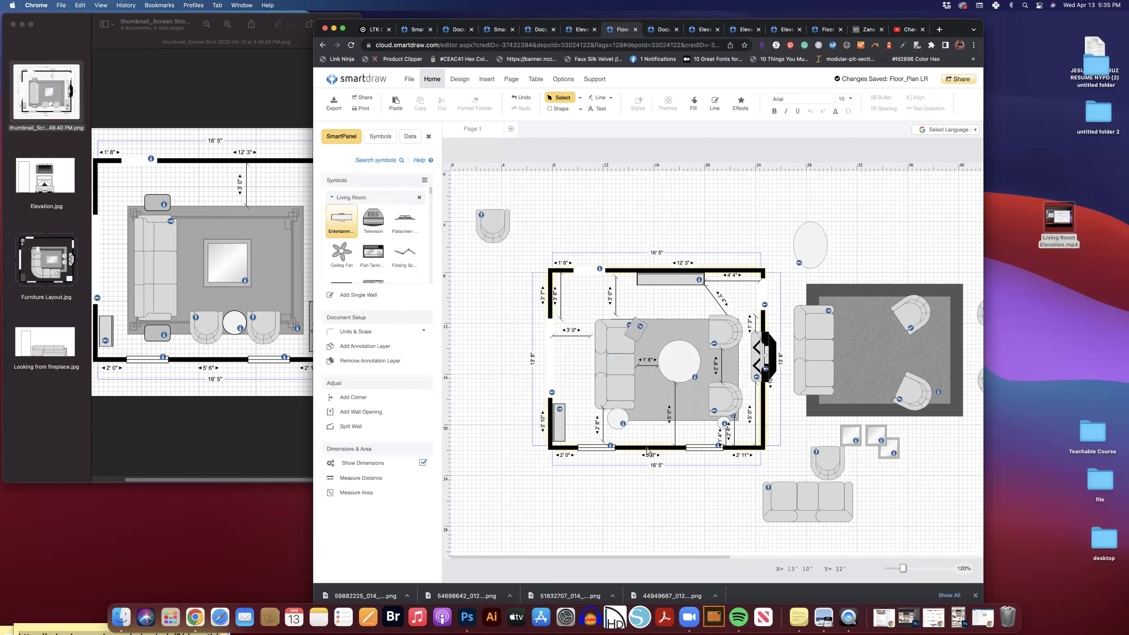
{"action": "right_click", "coordinate": [614, 451]}
{"action": "key", "text": "Escape"}
{"action": "left_click", "coordinate": [576, 29]}
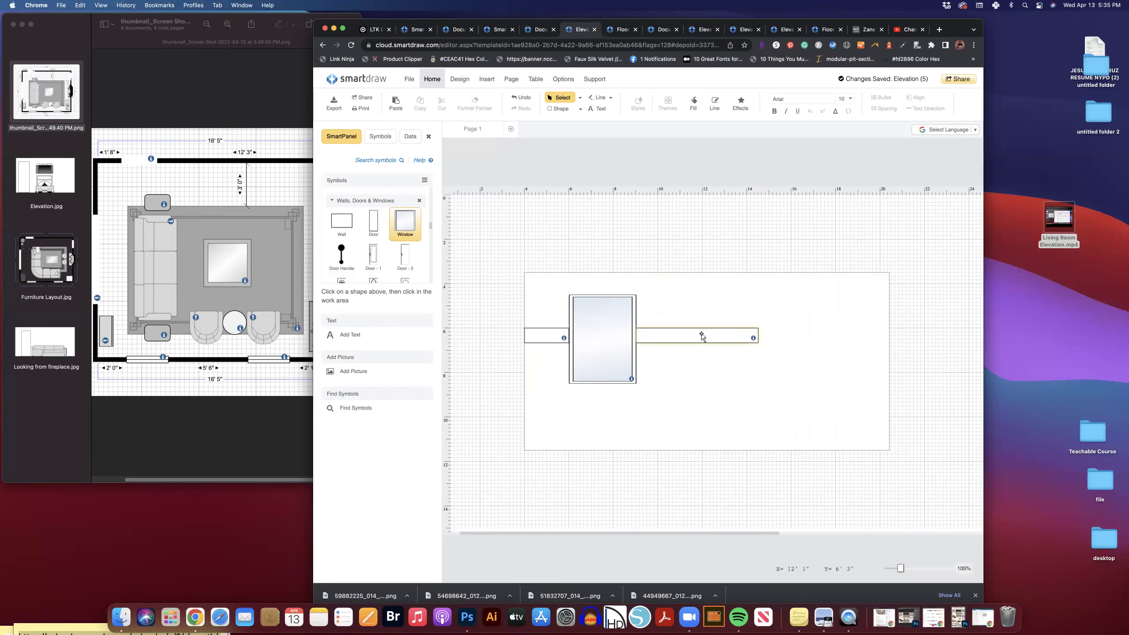
- Duplicate the 3' window and place the copy against the right end of the 5' 6" spacer
{"action": "left_click", "coordinate": [600, 330]}
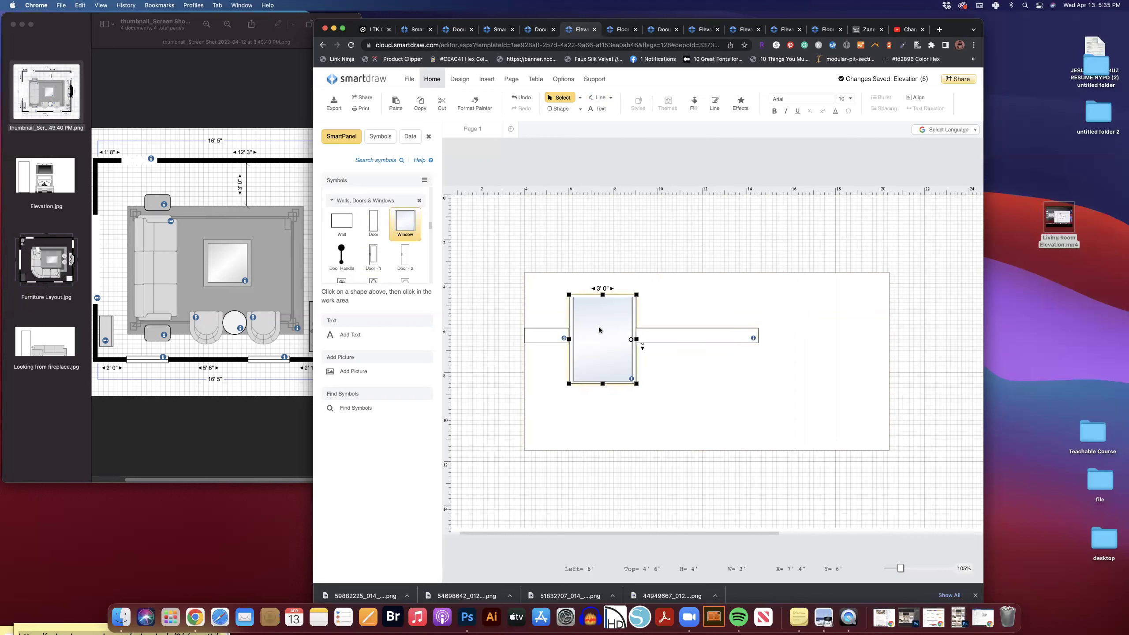
{"action": "key", "text": "cmd+v"}
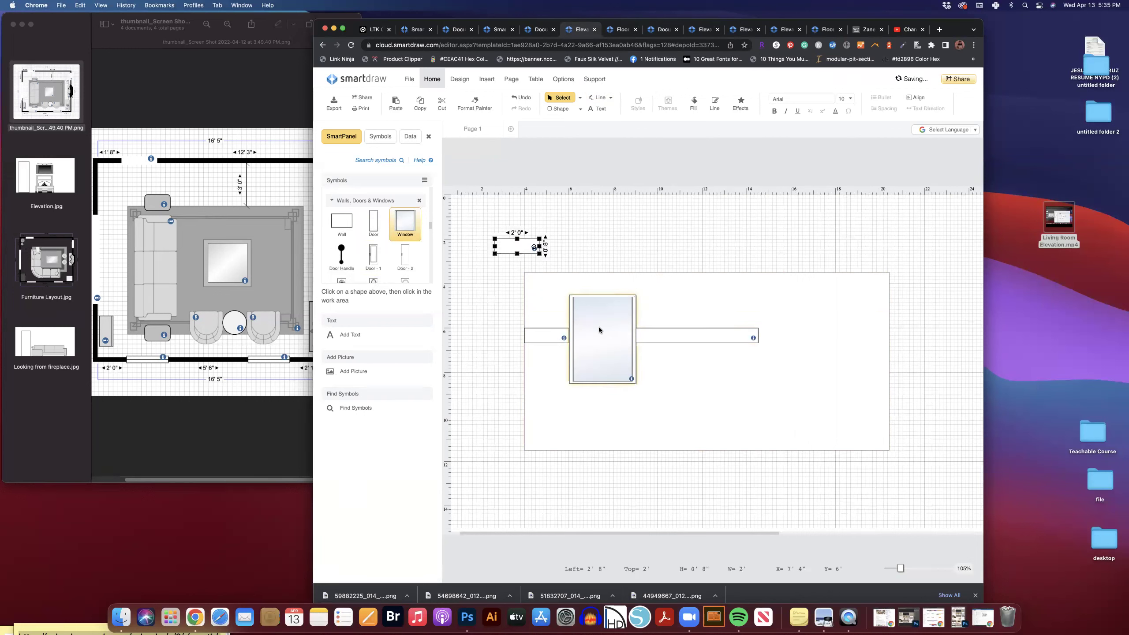
{"action": "key", "text": "cmd+v"}
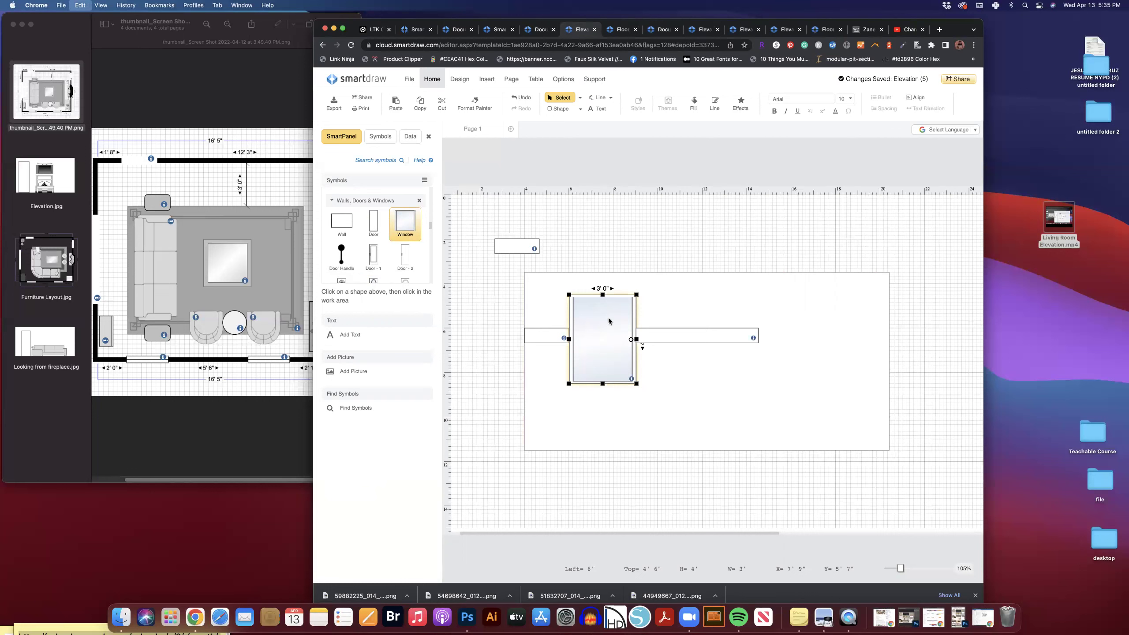
{"action": "left_click_drag", "start_coordinate": [520, 292], "coordinate": [780, 347]}
{"action": "left_click", "coordinate": [660, 263]}
- Try a copy of the 5' 6" spacer as a strip about 8' 8" wide along the window tops, and delete it
{"action": "left_click", "coordinate": [668, 338]}
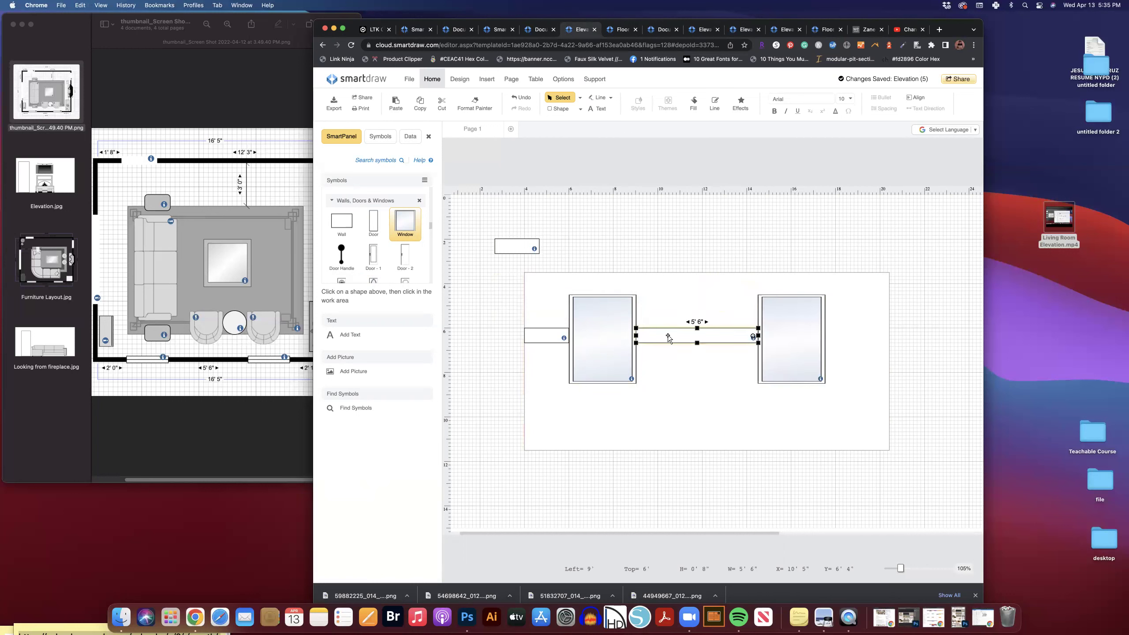
{"action": "key", "text": "ctrl+c"}
{"action": "key", "text": "ctrl+v"}
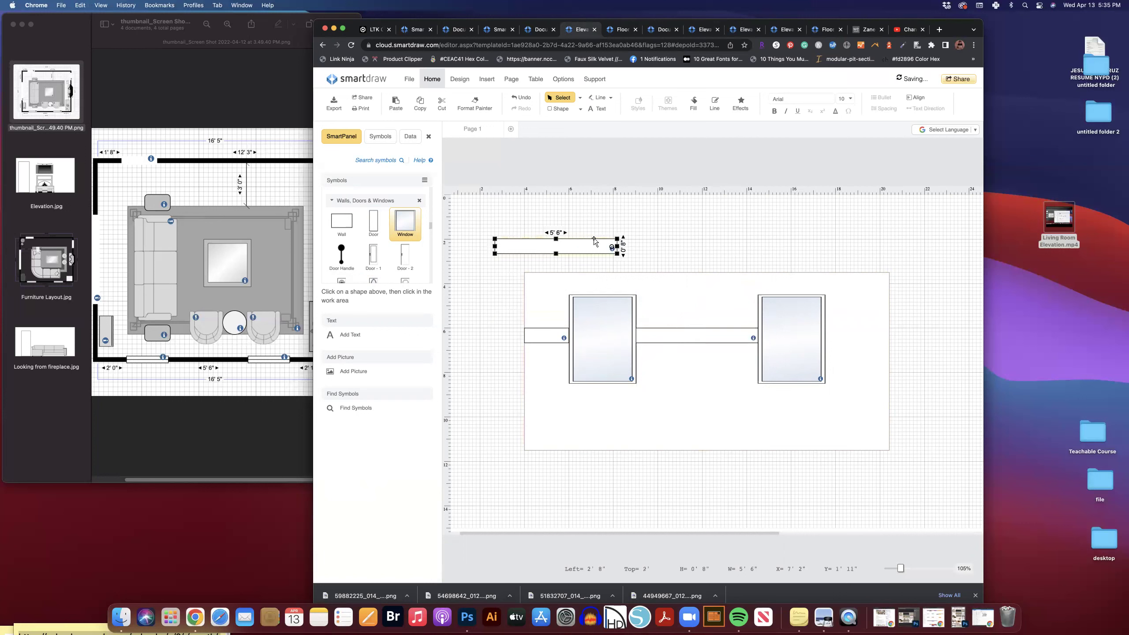
{"action": "left_click_drag", "start_coordinate": [607, 247], "coordinate": [787, 291]}
{"action": "left_click", "coordinate": [751, 295]}
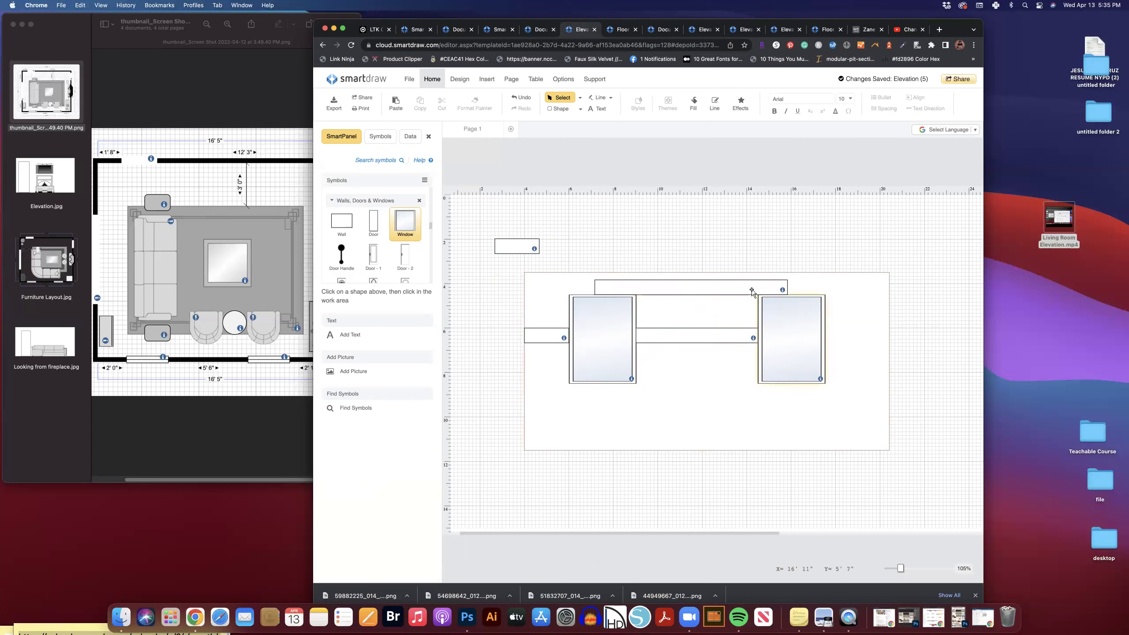
{"action": "left_click", "coordinate": [693, 289]}
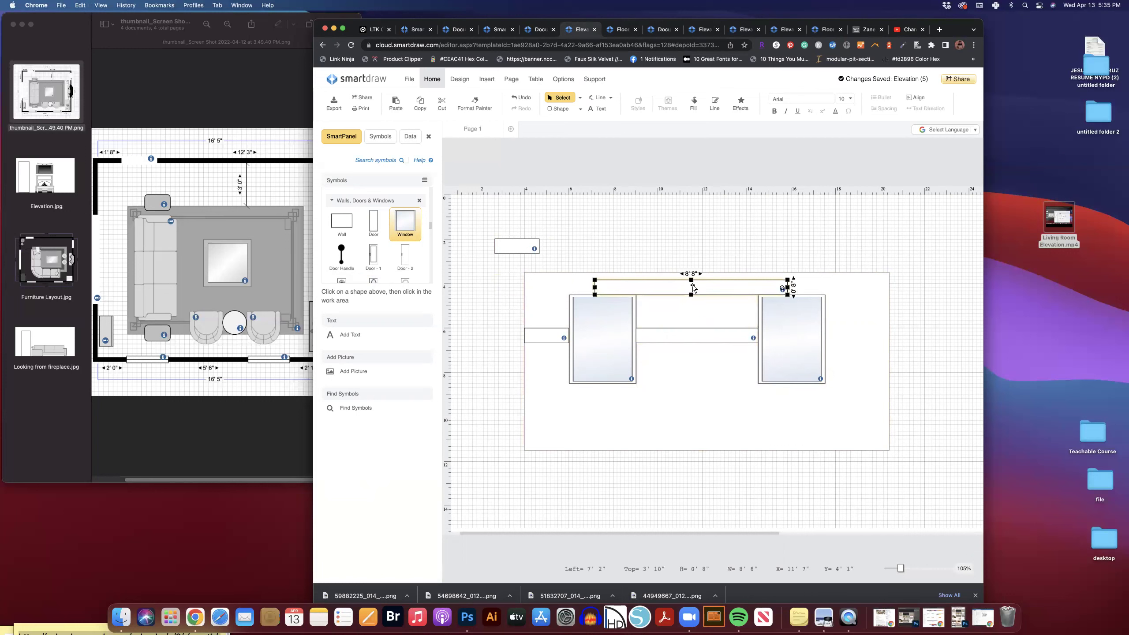
{"action": "key", "text": "Delete"}
- Delete the 5' 6" spacer between the windows and the 2' spacer beside the left window
{"action": "left_click", "coordinate": [668, 336]}
{"action": "key", "text": "Delete"}
{"action": "left_click", "coordinate": [545, 335]}
{"action": "key", "text": "Delete"}
- Group the 16' 5" wall and its two 3' windows into one object
{"action": "left_click_drag", "start_coordinate": [510, 266], "coordinate": [914, 483]}
{"action": "left_click", "coordinate": [215, 367]}
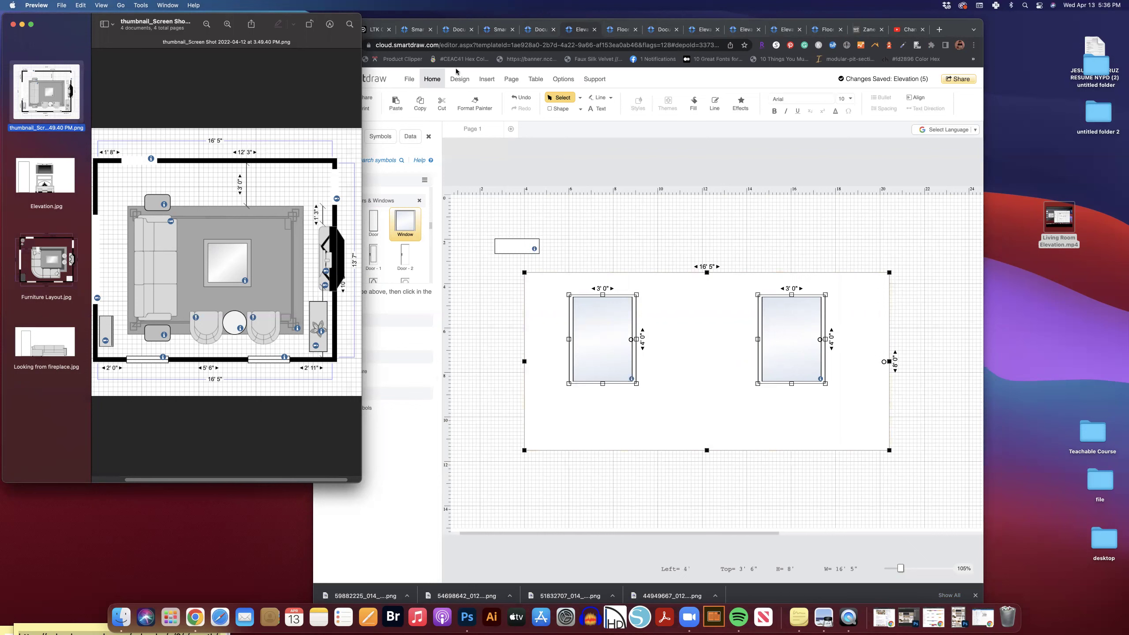
{"action": "left_click", "coordinate": [458, 85]}
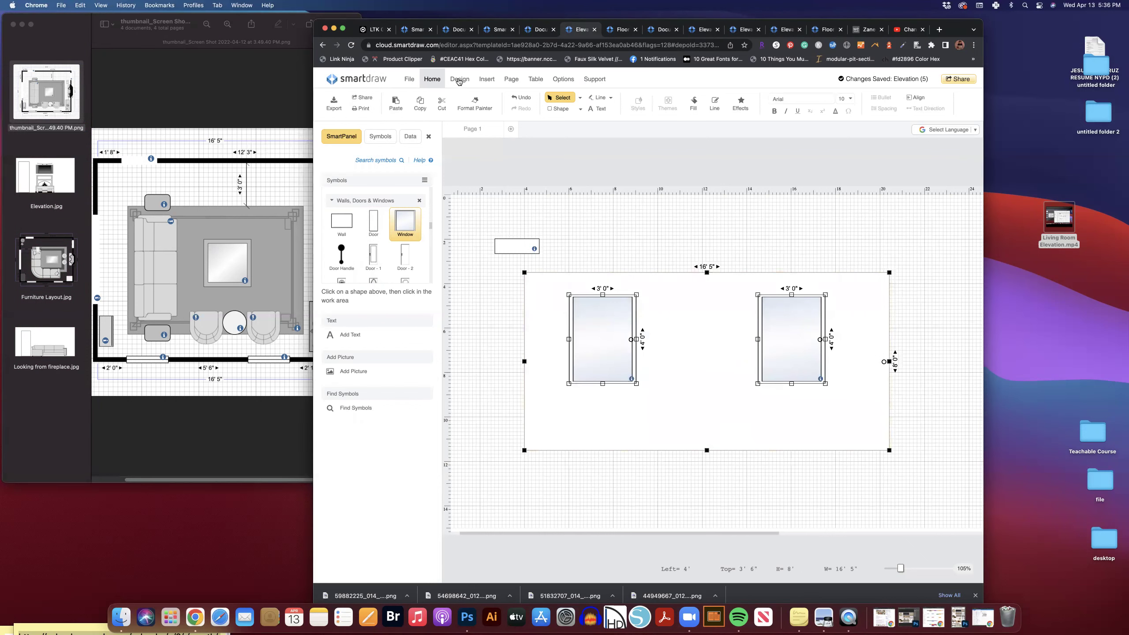
{"action": "left_click", "coordinate": [460, 79]}
{"action": "left_click", "coordinate": [470, 103]}
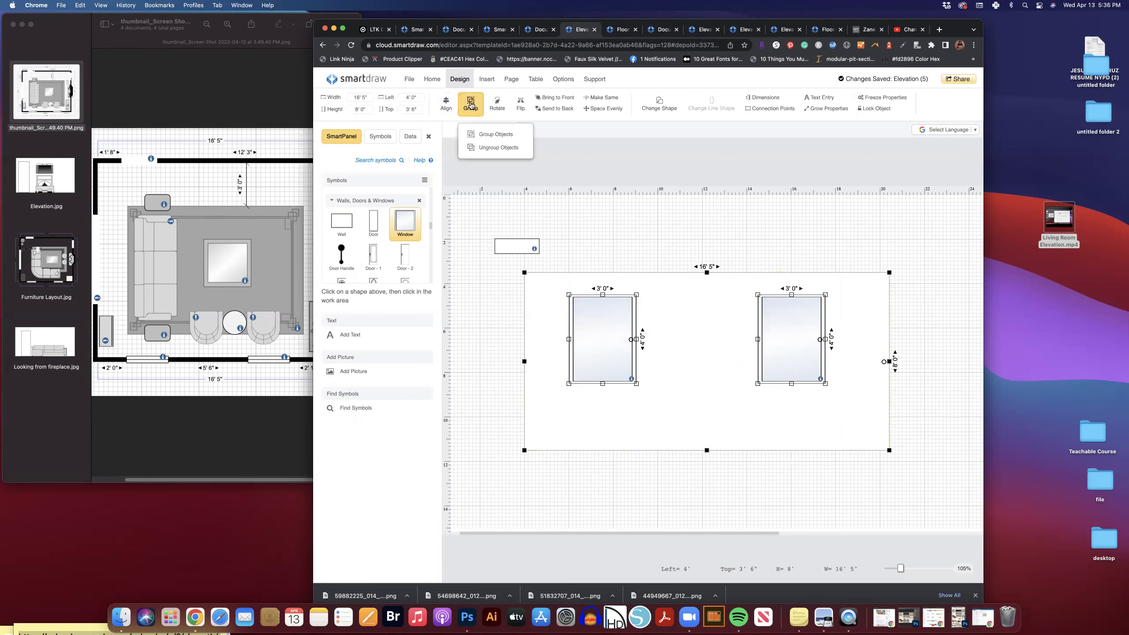
{"action": "left_click", "coordinate": [503, 134]}
{"action": "left_click", "coordinate": [758, 250]}
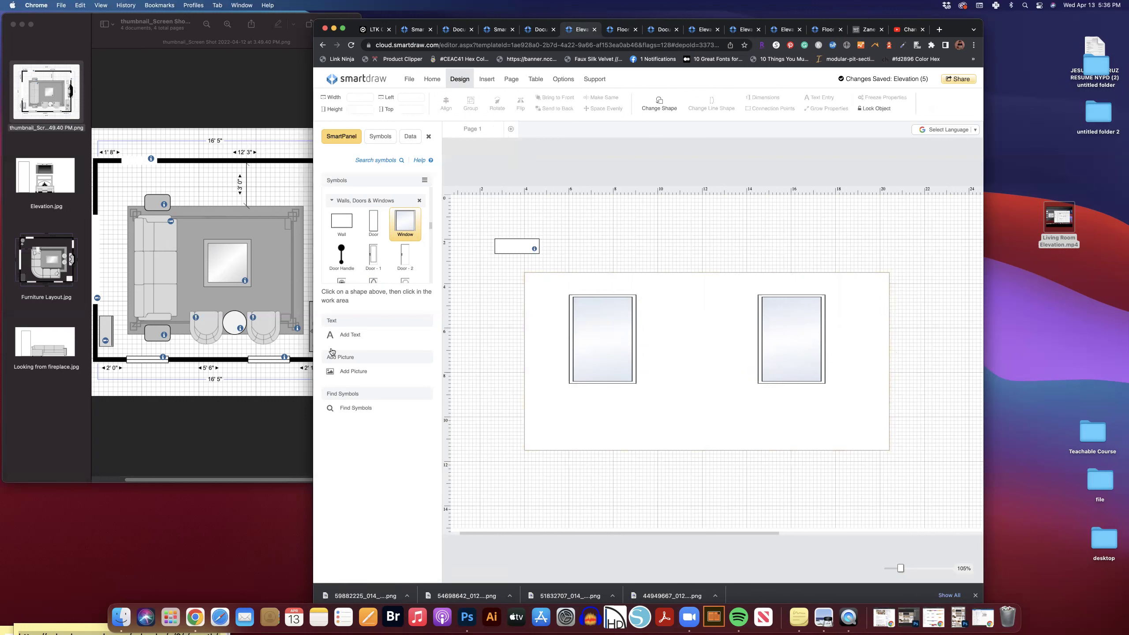
- Switch to Preview, rotate the floor plan image 180 degrees and enlarge its window to reveal the whole room
{"action": "left_click", "coordinate": [253, 274]}
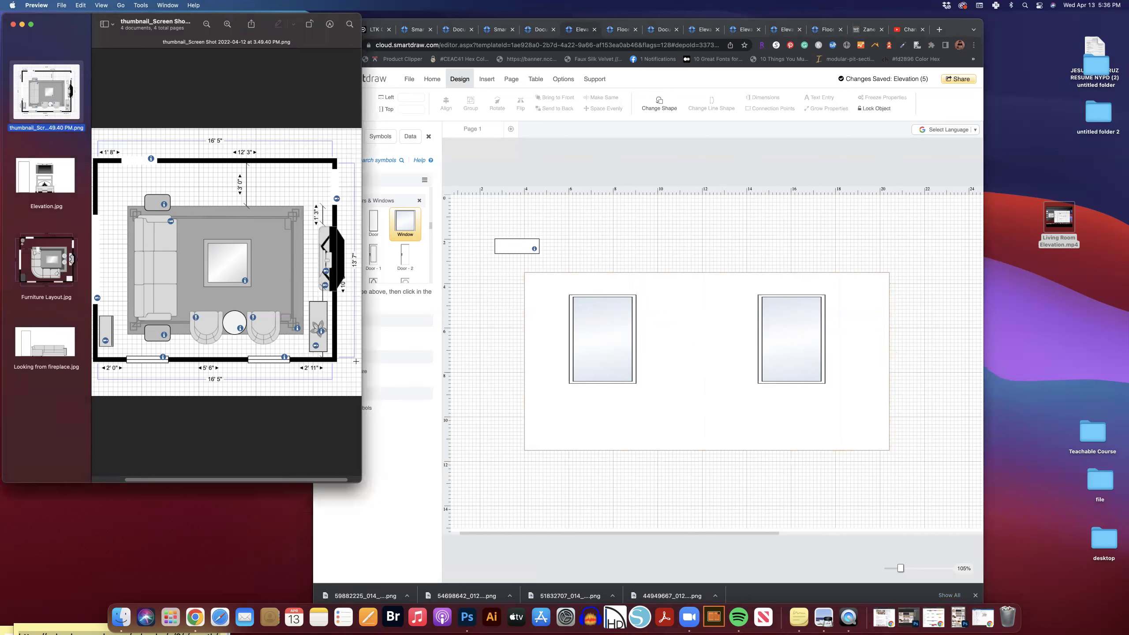
{"action": "left_click", "coordinate": [308, 24]}
{"action": "left_click", "coordinate": [308, 24]}
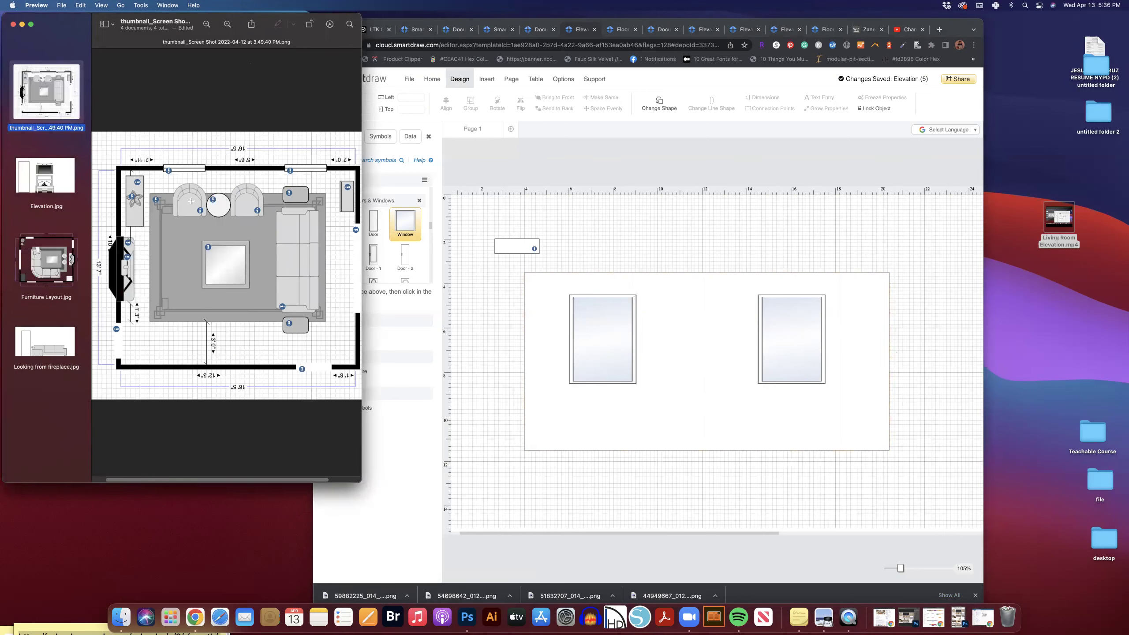
{"action": "left_click_drag", "start_coordinate": [363, 486], "coordinate": [399, 500]}
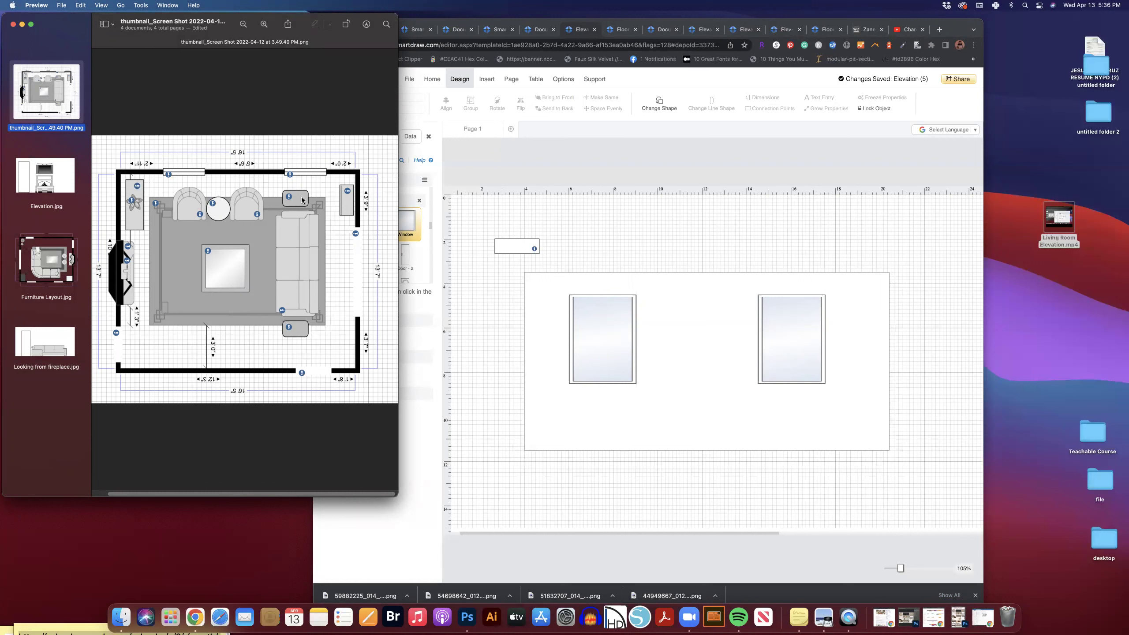
{"action": "left_click", "coordinate": [294, 301]}
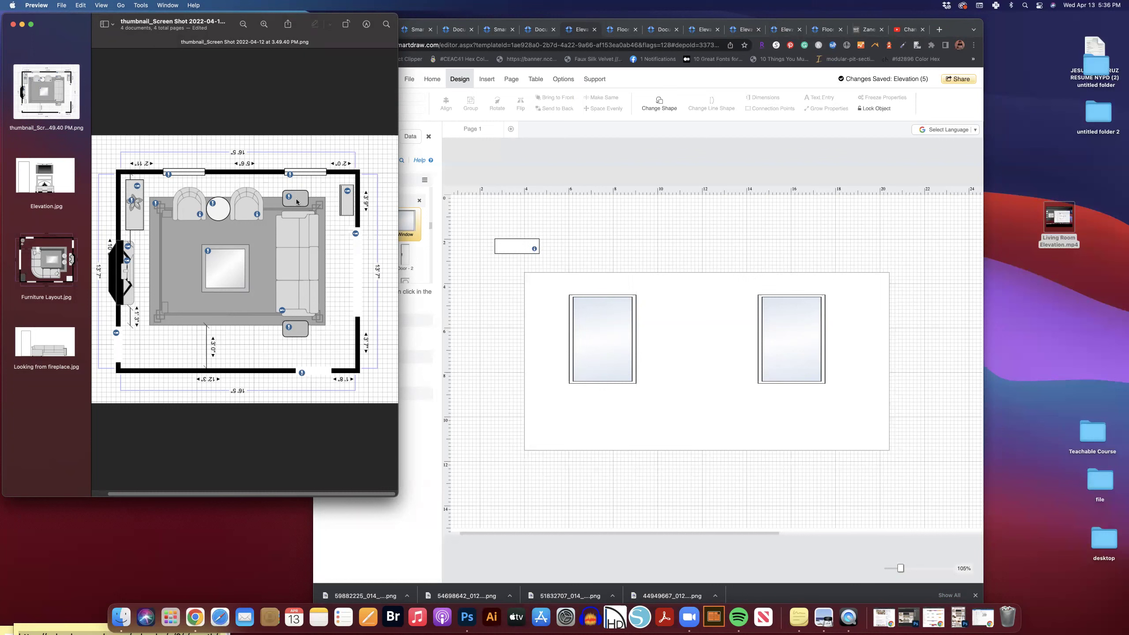
- Return to the elevation, try a 2' by 7' closet unit at the wall's left end, and delete it
{"action": "left_click", "coordinate": [430, 272]}
{"action": "scroll", "coordinate": [337, 252], "scroll_direction": "up", "scroll_amount": 2}
{"action": "scroll", "coordinate": [338, 251], "scroll_direction": "up", "scroll_amount": 3}
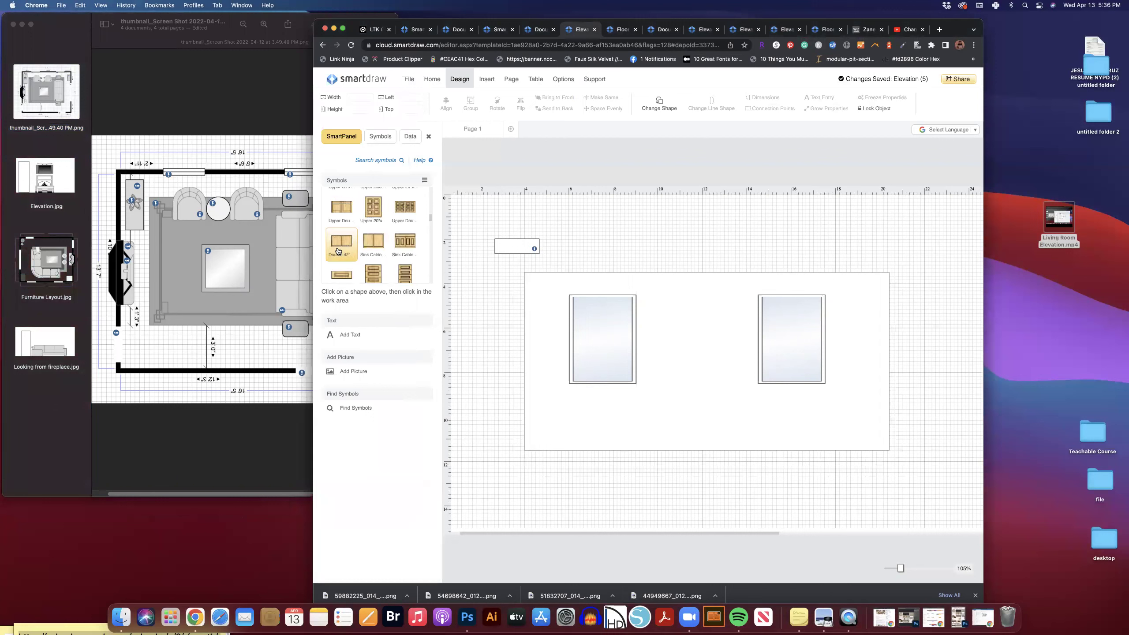
{"action": "scroll", "coordinate": [337, 252], "scroll_direction": "up", "scroll_amount": 5}
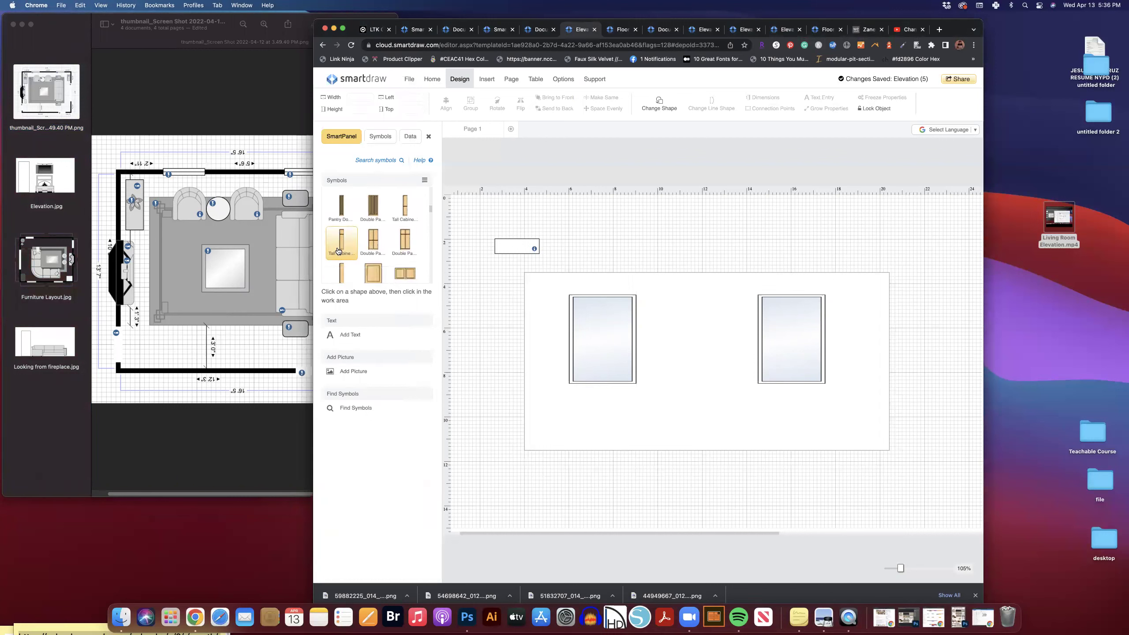
{"action": "scroll", "coordinate": [338, 252], "scroll_direction": "up", "scroll_amount": 4}
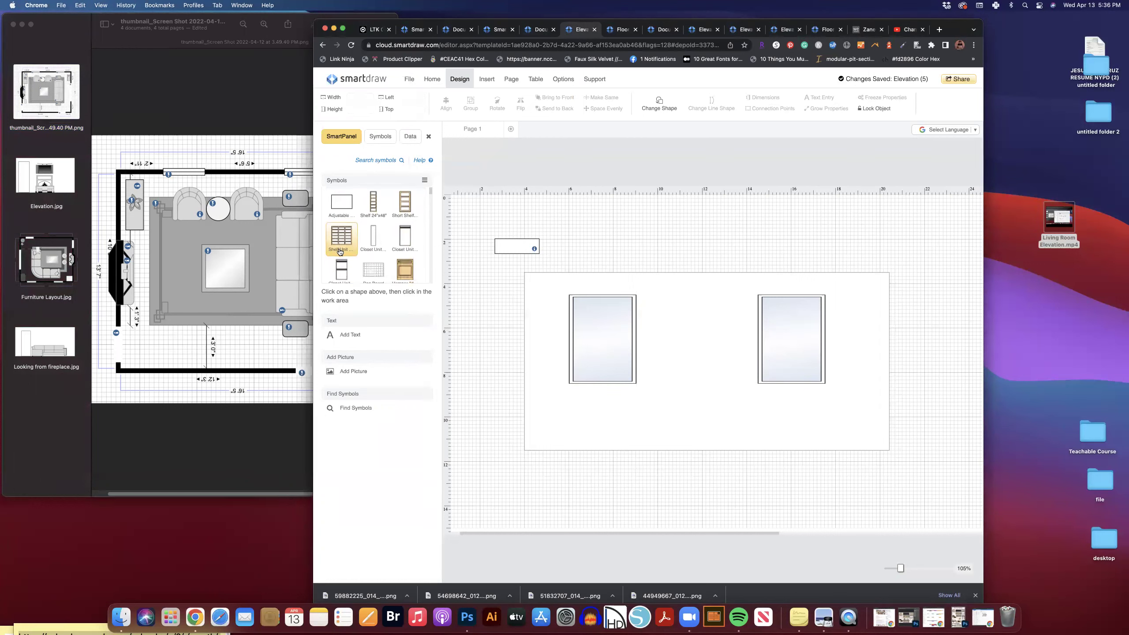
{"action": "left_click", "coordinate": [375, 240]}
{"action": "left_click", "coordinate": [542, 351]}
{"action": "left_click_drag", "start_coordinate": [549, 350], "coordinate": [510, 325]}
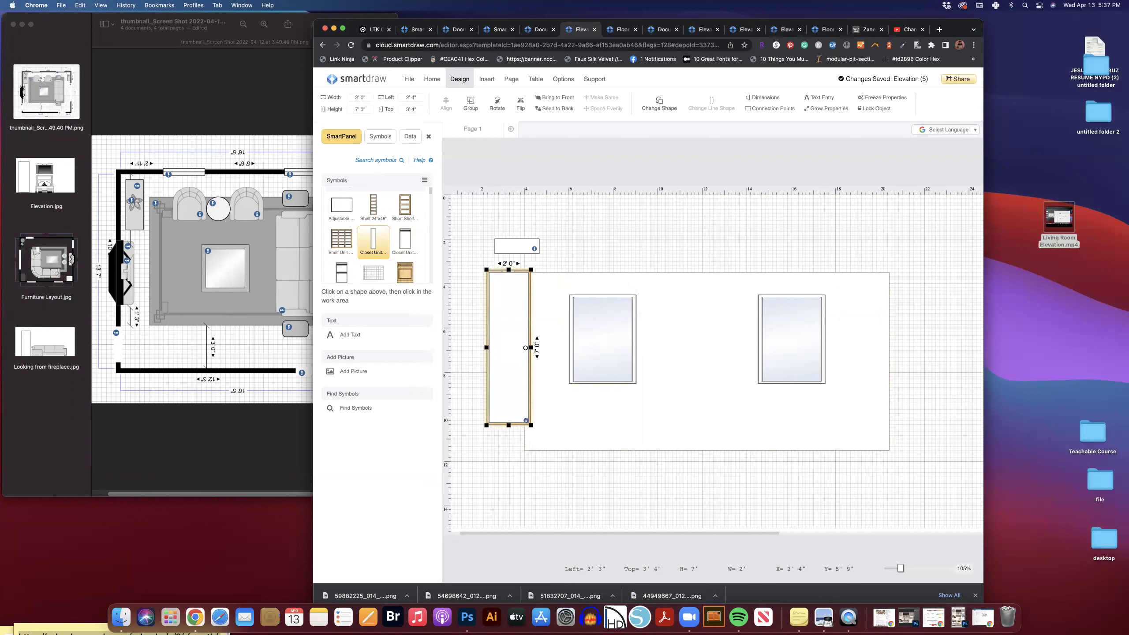
{"action": "key", "text": "Delete"}
- Try a 4' by 6' shelf unit from Shelf Units and Storage over the wall's left end, and delete it
{"action": "scroll", "coordinate": [381, 267], "scroll_direction": "up", "scroll_amount": 1}
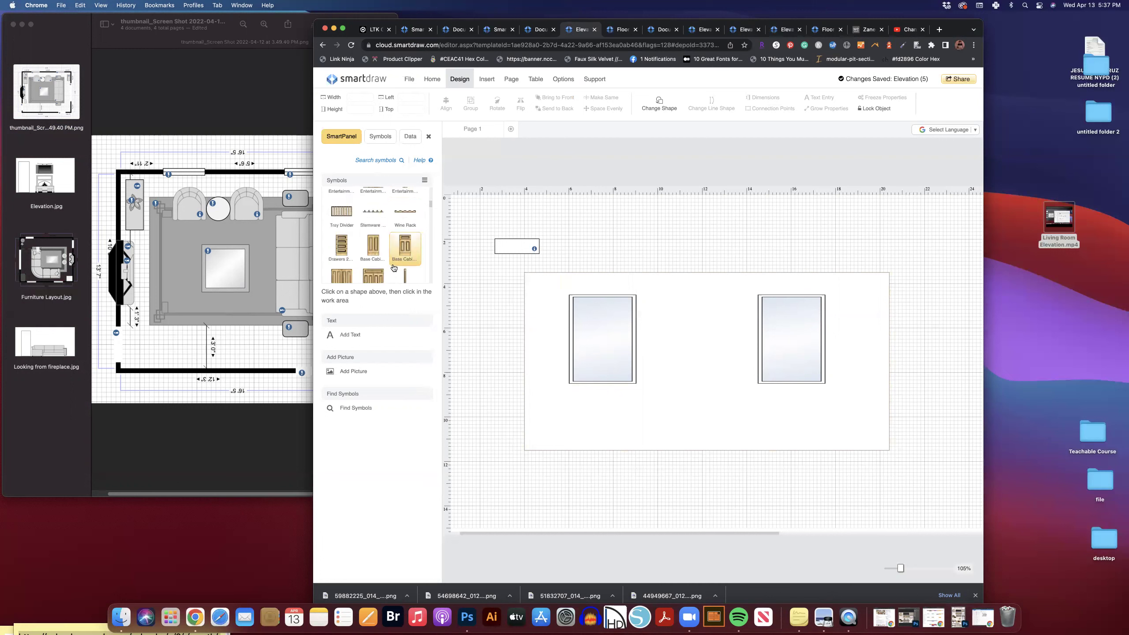
{"action": "scroll", "coordinate": [393, 267], "scroll_direction": "up", "scroll_amount": 5}
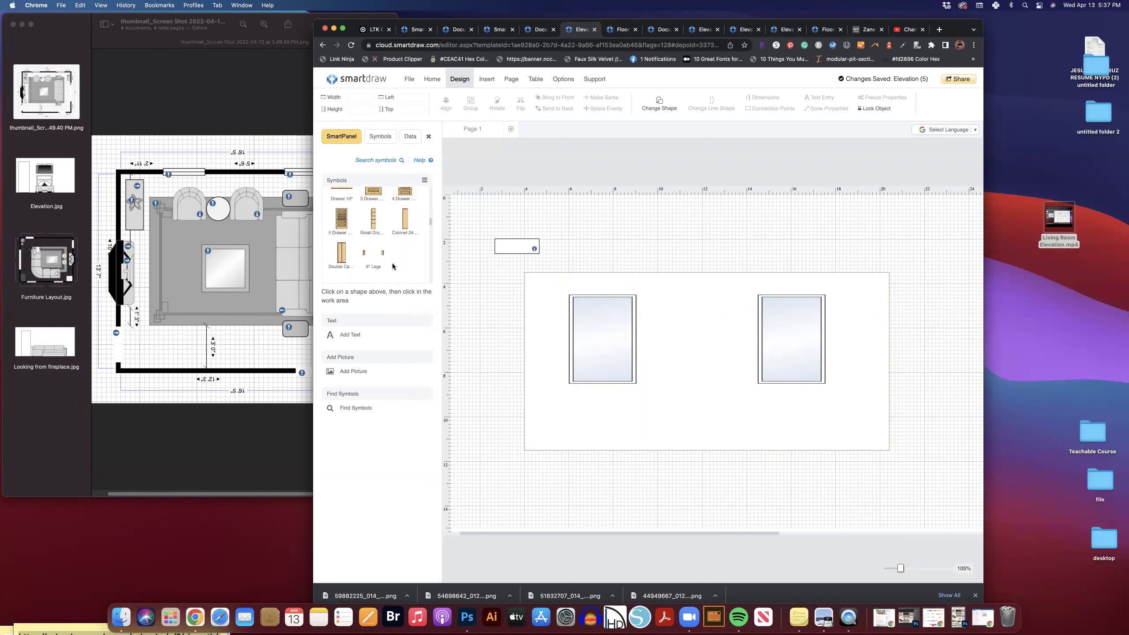
{"action": "scroll", "coordinate": [393, 267], "scroll_direction": "down", "scroll_amount": 5}
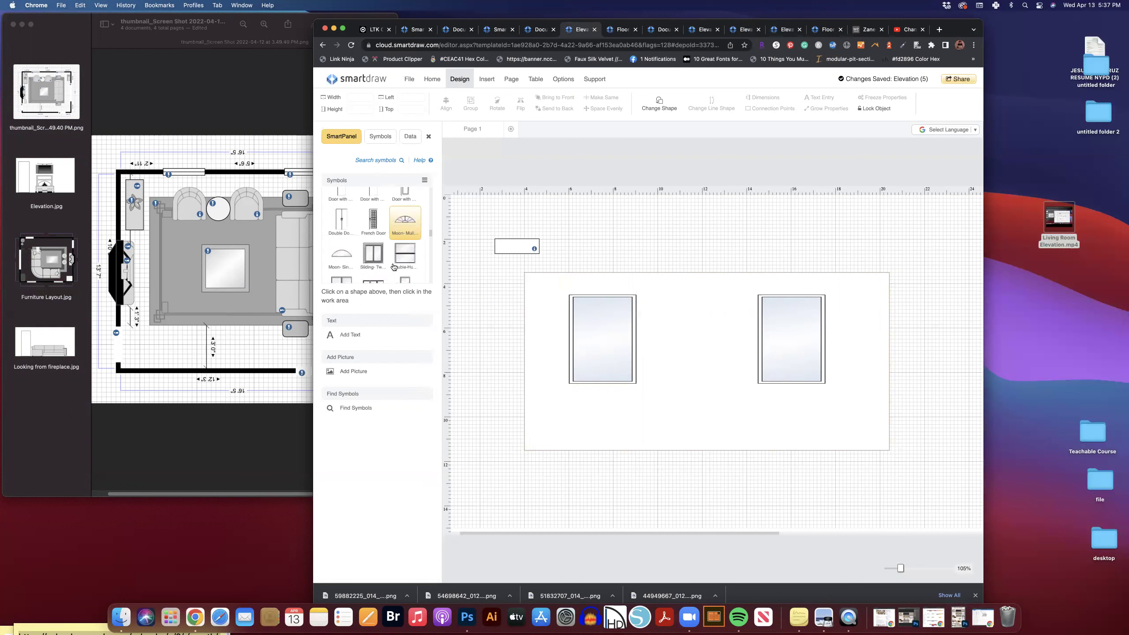
{"action": "scroll", "coordinate": [393, 267], "scroll_direction": "down", "scroll_amount": 5}
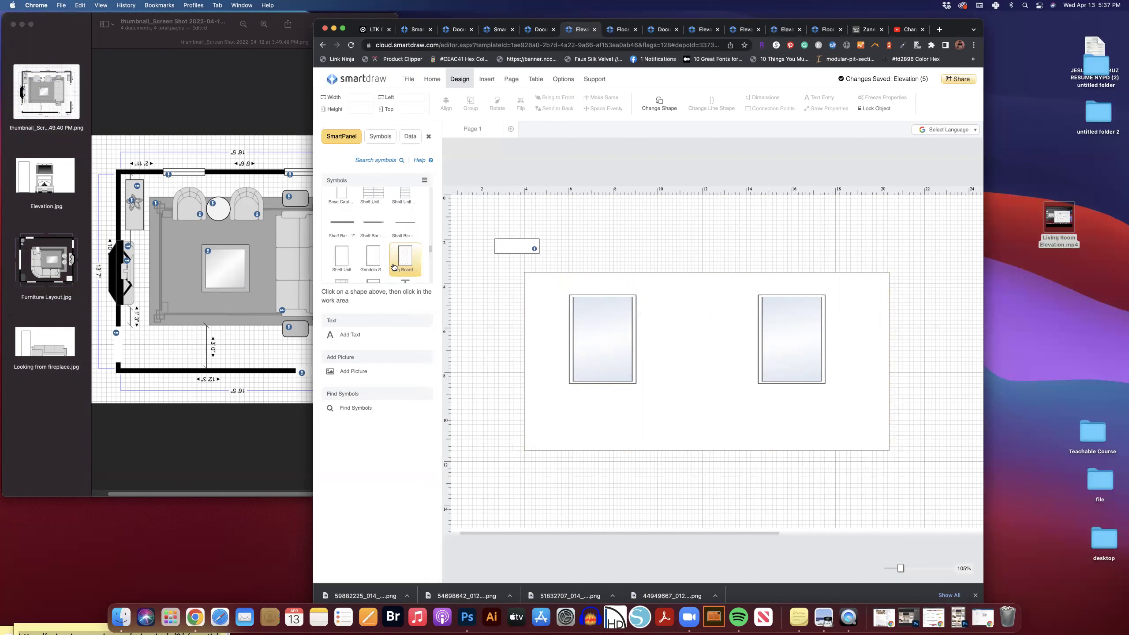
{"action": "scroll", "coordinate": [393, 267], "scroll_direction": "down", "scroll_amount": 2}
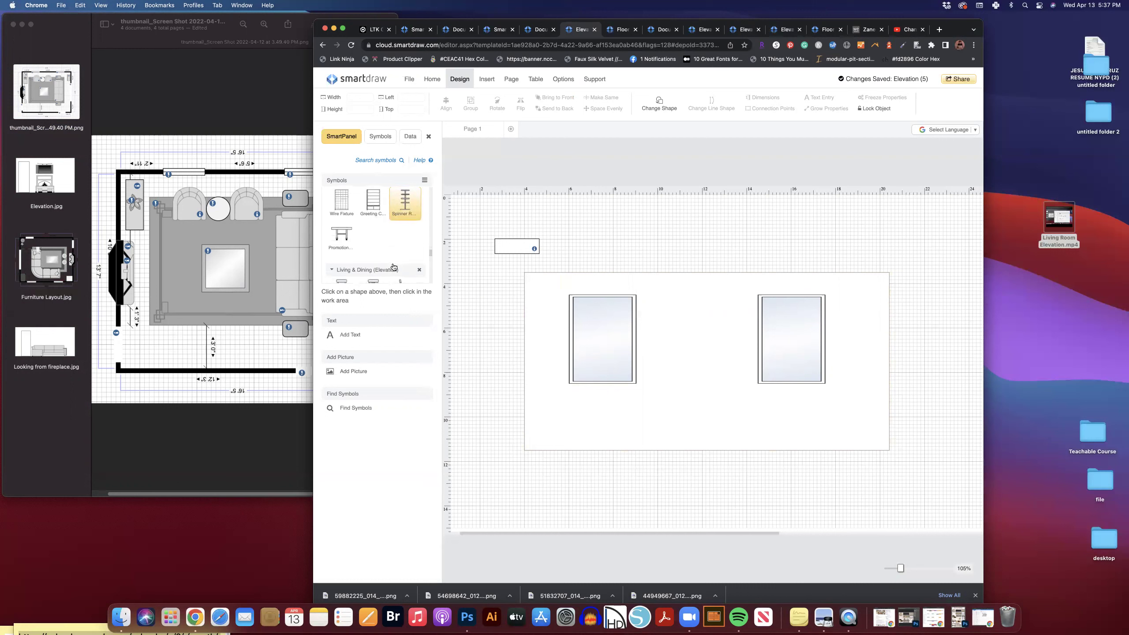
{"action": "scroll", "coordinate": [393, 267], "scroll_direction": "up", "scroll_amount": 2}
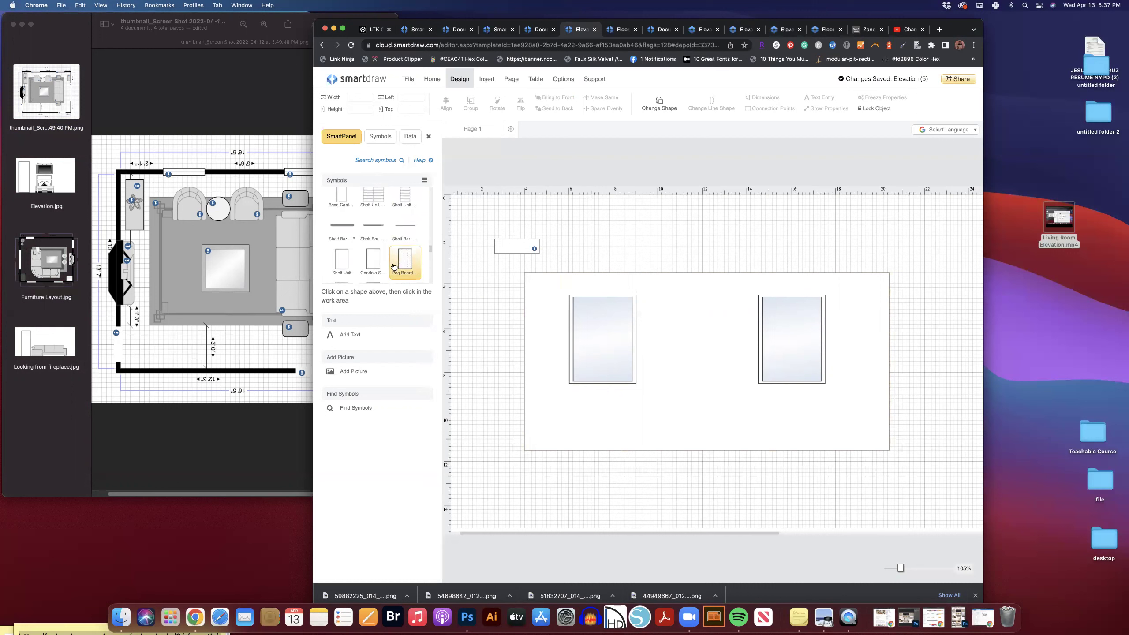
{"action": "left_click", "coordinate": [341, 260]}
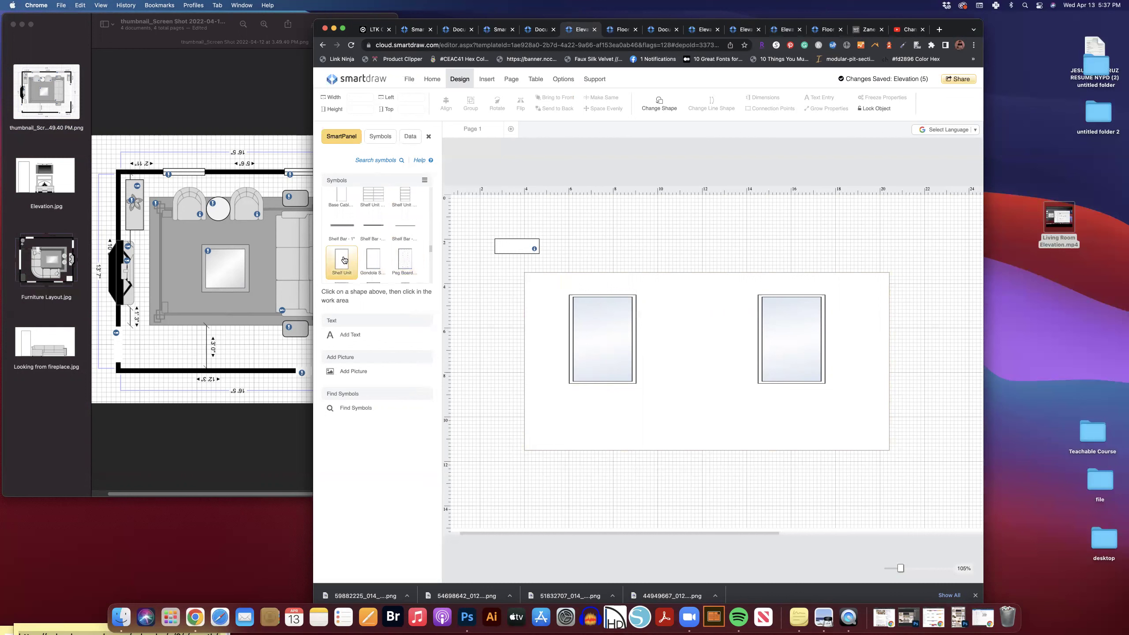
{"action": "left_click", "coordinate": [530, 350]}
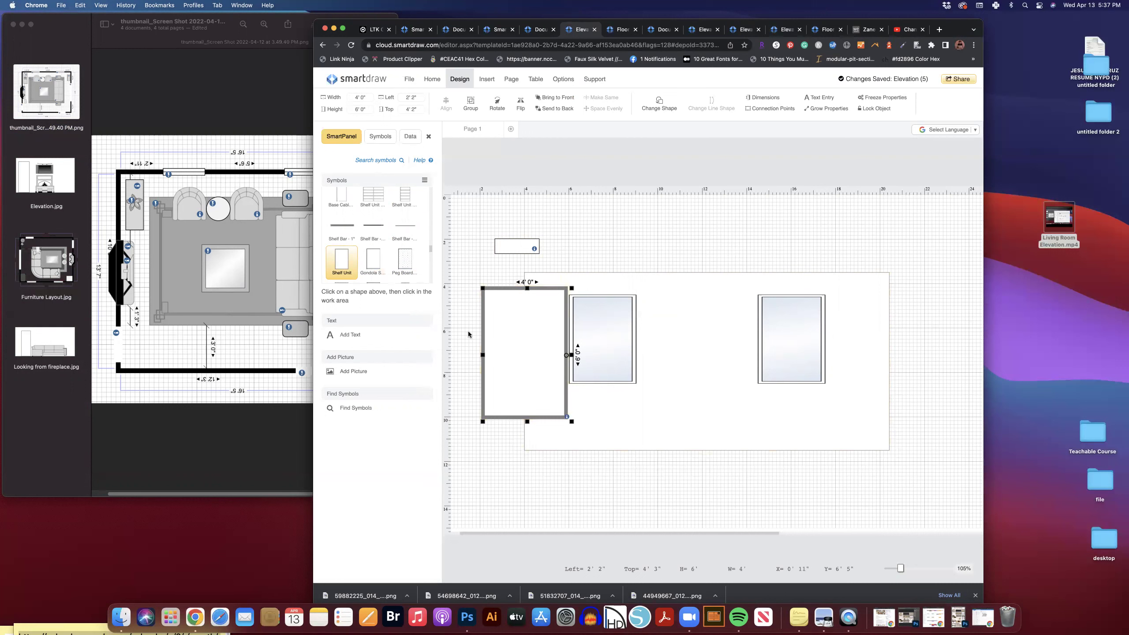
{"action": "key", "text": "BackSpace"}
- Try a 4' by 8' base cabinet from Shelf Units and Storage over the wall's left end, and delete it
{"action": "scroll", "coordinate": [369, 249], "scroll_direction": "up", "scroll_amount": 2}
{"action": "left_click", "coordinate": [342, 266]}
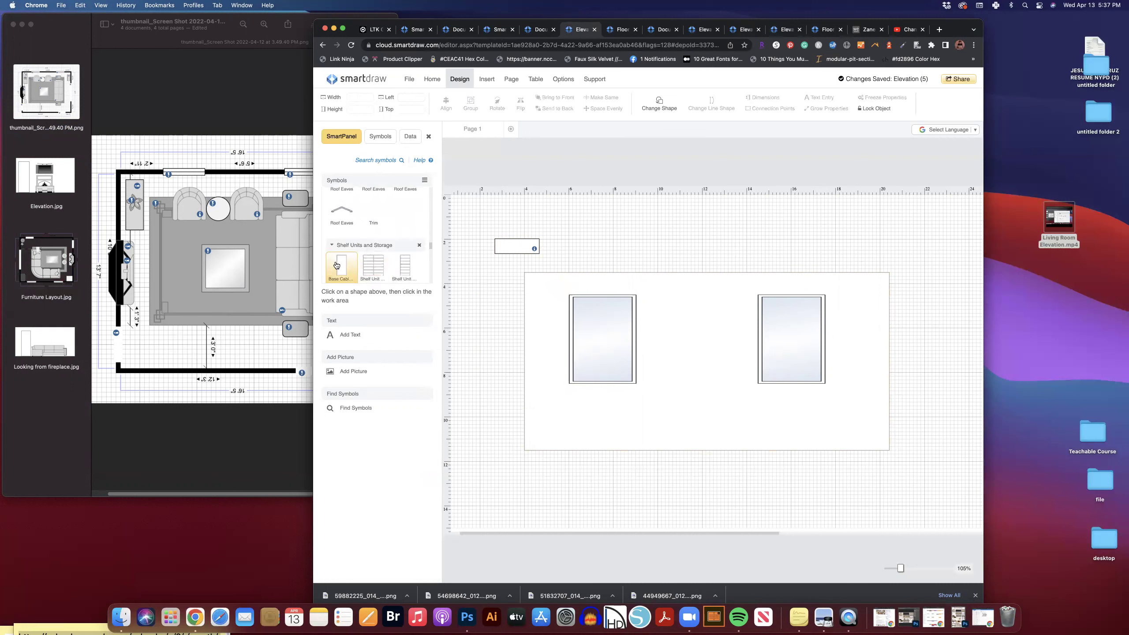
{"action": "left_click", "coordinate": [529, 340]}
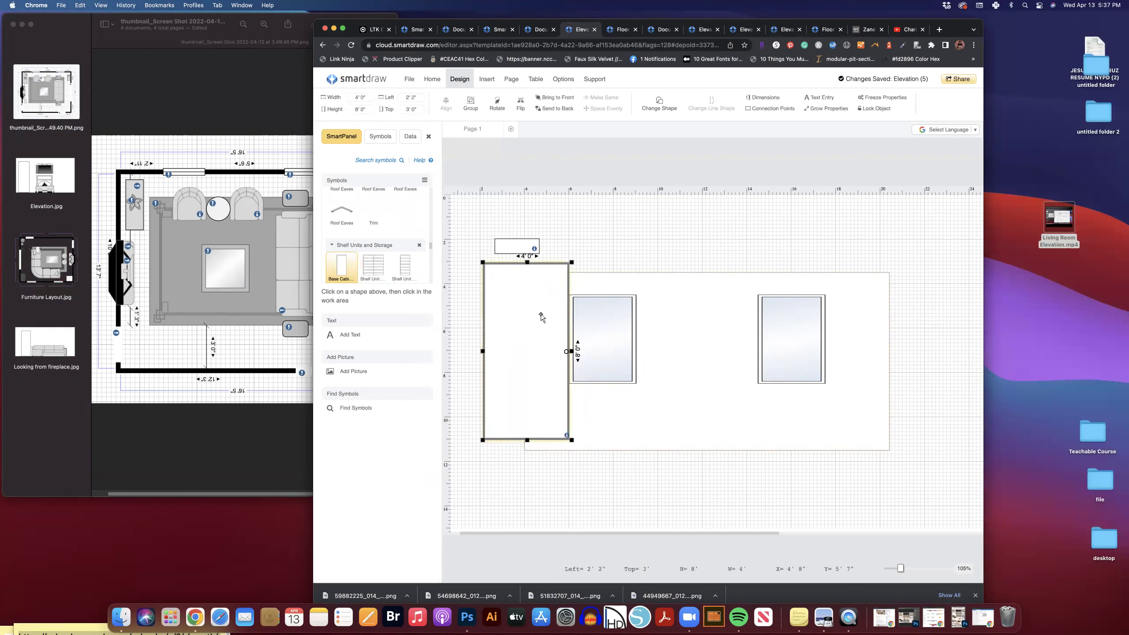
{"action": "key", "text": "BackSpace"}
{"action": "key", "text": "BackSpace"}
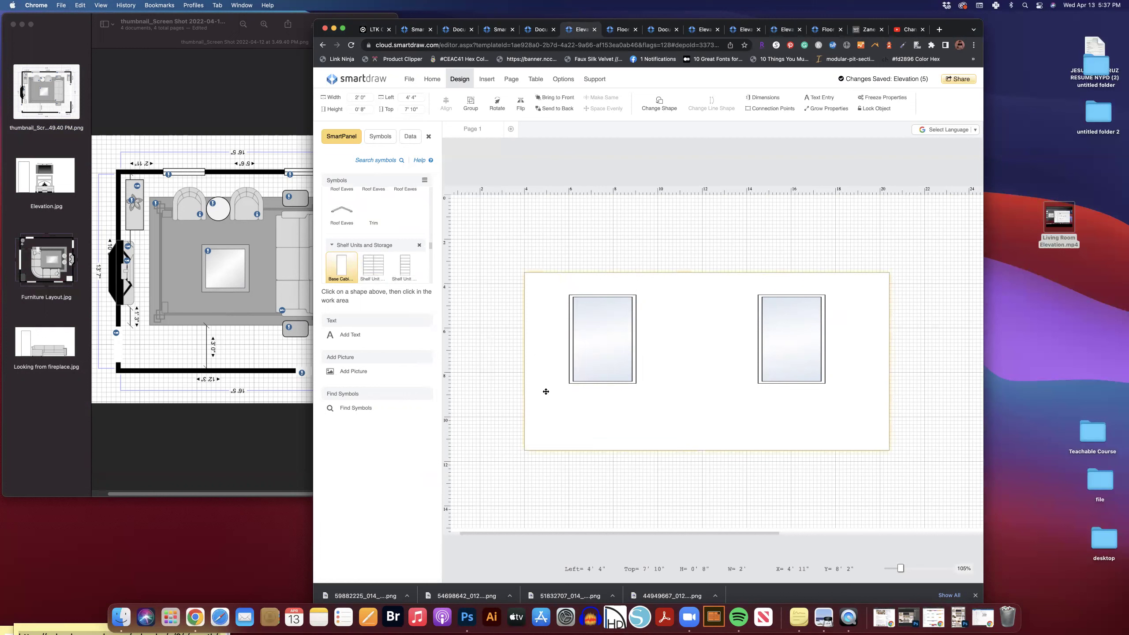
- Move the spare 2' by 8" rectangle to the wall's left end and bring it to the front
{"action": "left_click_drag", "start_coordinate": [502, 393], "coordinate": [500, 352]}
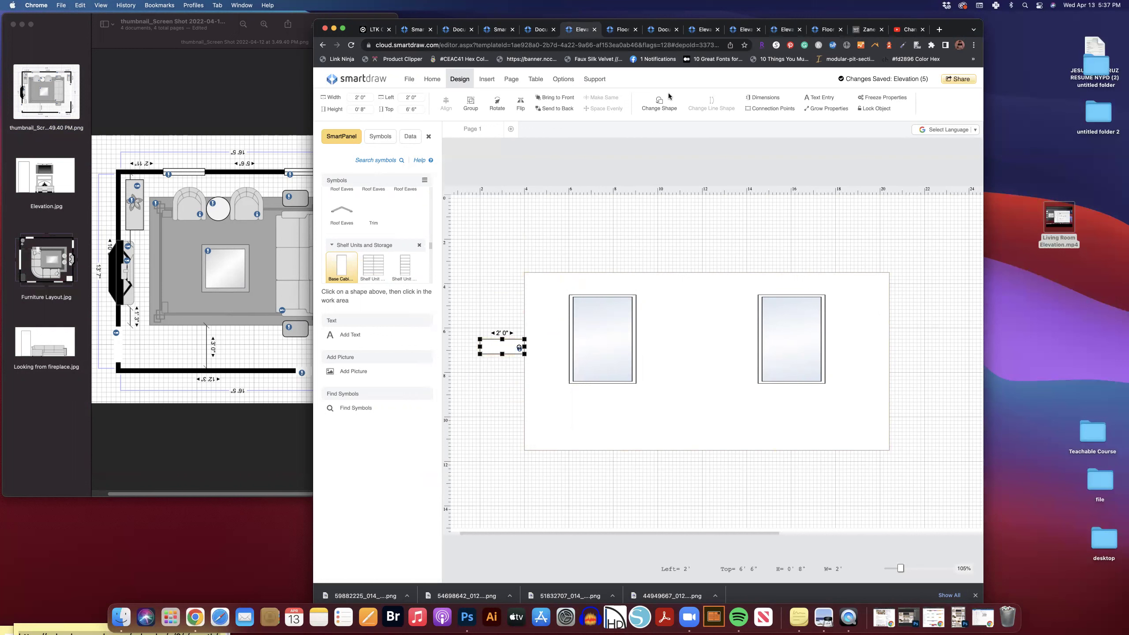
{"action": "left_click", "coordinate": [541, 100]}
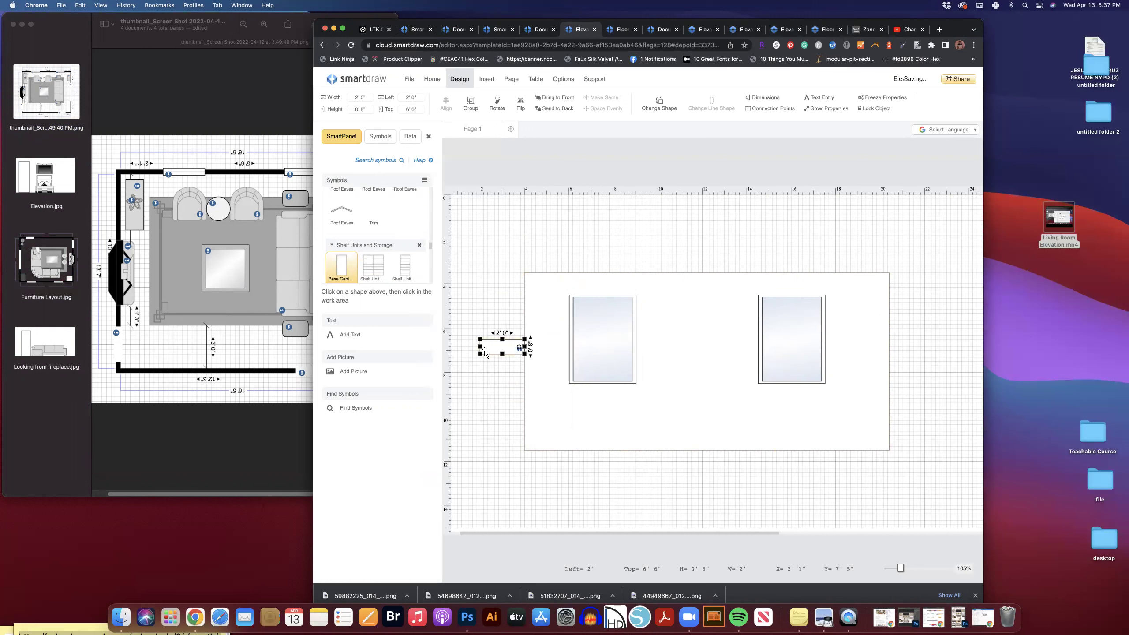
{"action": "left_click_drag", "start_coordinate": [506, 358], "coordinate": [519, 367]}
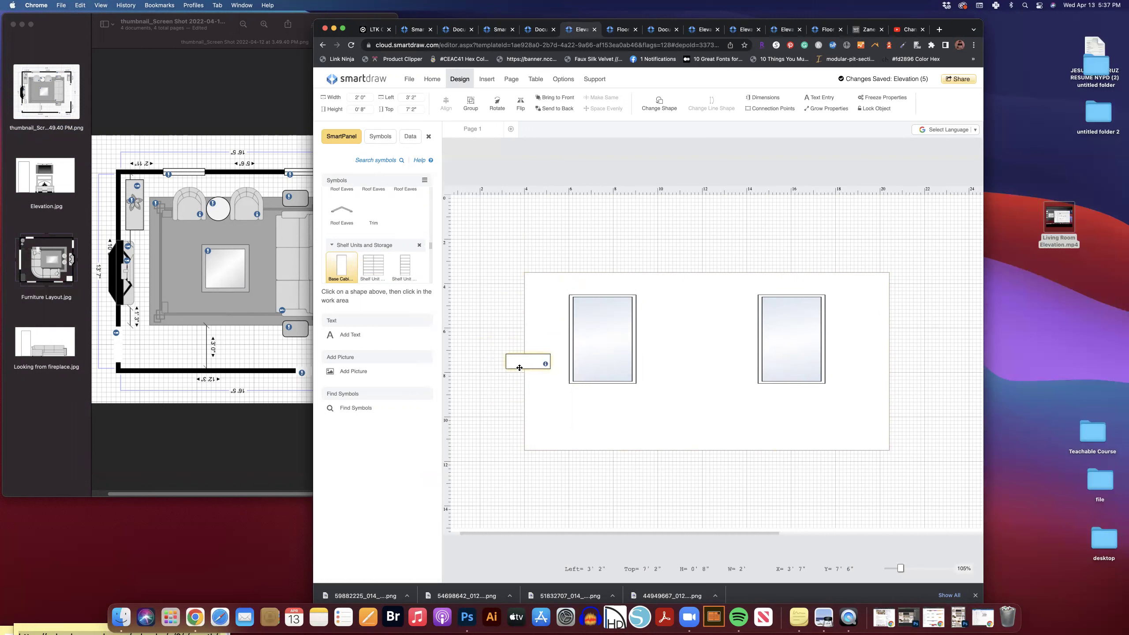
{"action": "left_click", "coordinate": [556, 109]}
- Resize the rectangle to 1' 2" wide by 5' 2" tall, standing on the wall's base near the left corner
{"action": "left_click_drag", "start_coordinate": [554, 365], "coordinate": [550, 335]}
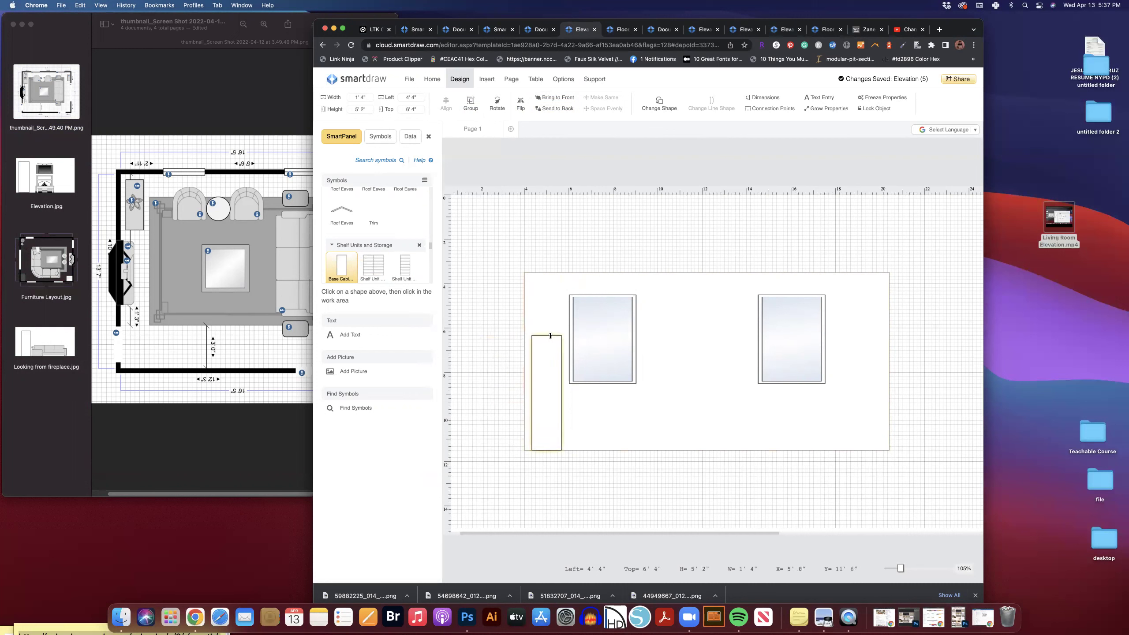
{"action": "left_click_drag", "start_coordinate": [561, 393], "coordinate": [555, 393]}
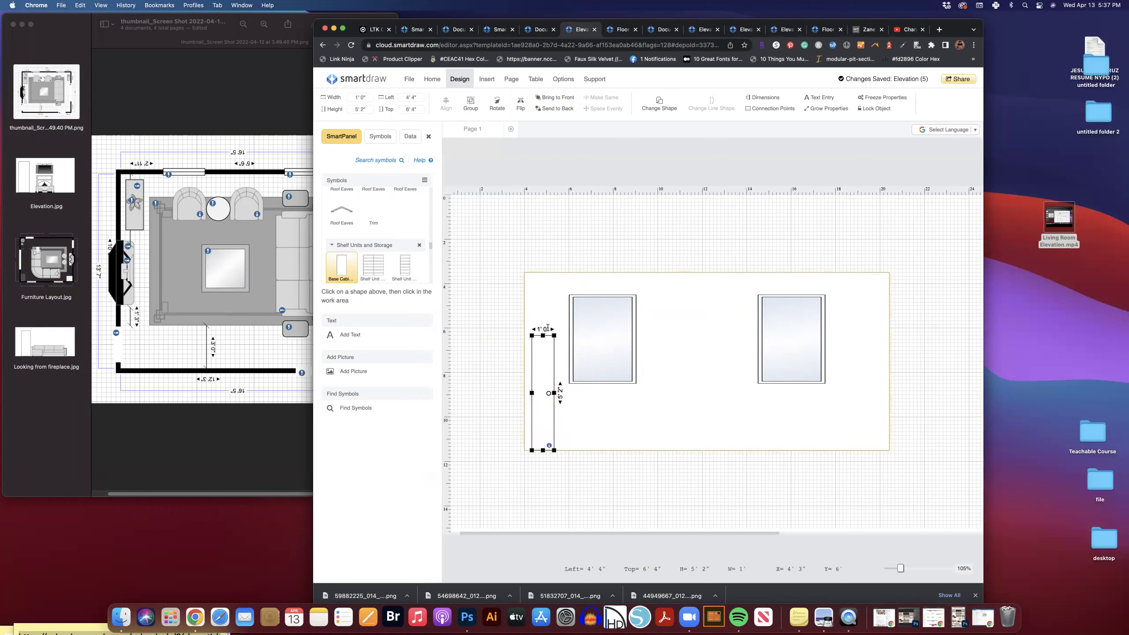
{"action": "left_click_drag", "start_coordinate": [553, 393], "coordinate": [558, 393]}
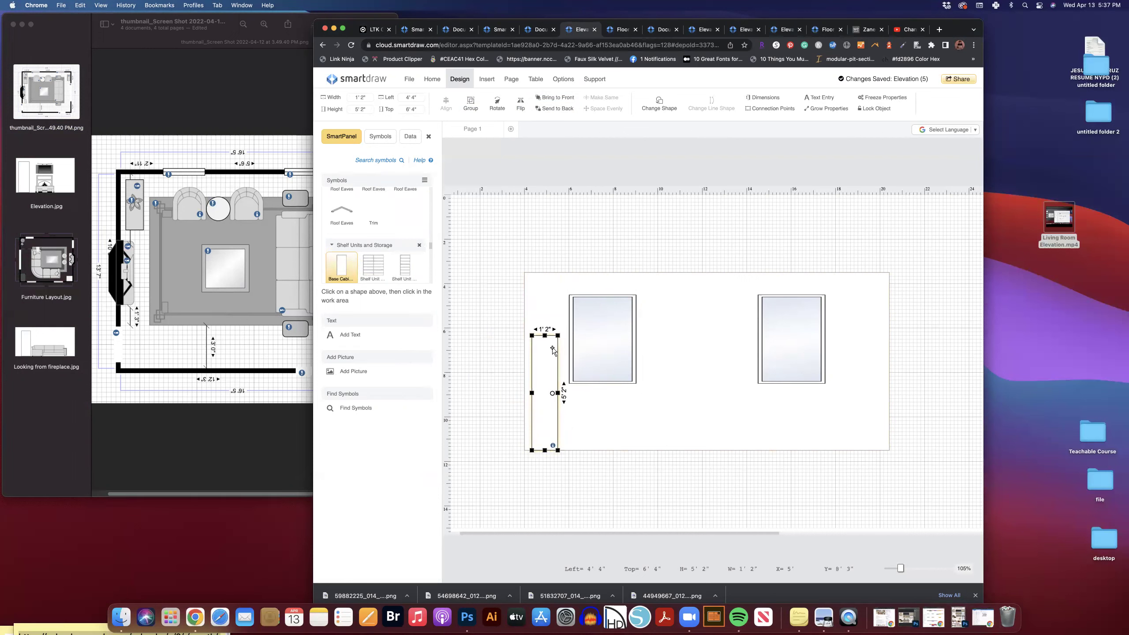
{"action": "left_click", "coordinate": [507, 381]}
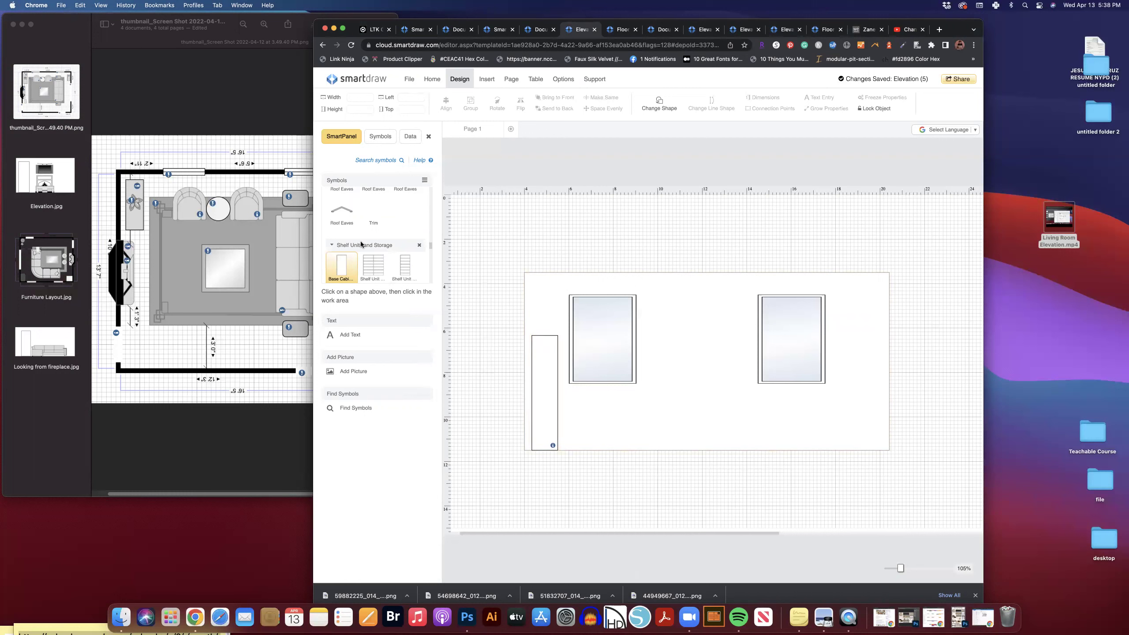
- Place an End Table symbol over the tall rectangle near the wall's left corner, narrowed to about 1' 2" and standing on the base
{"action": "scroll", "coordinate": [354, 229], "scroll_direction": "down", "scroll_amount": 5}
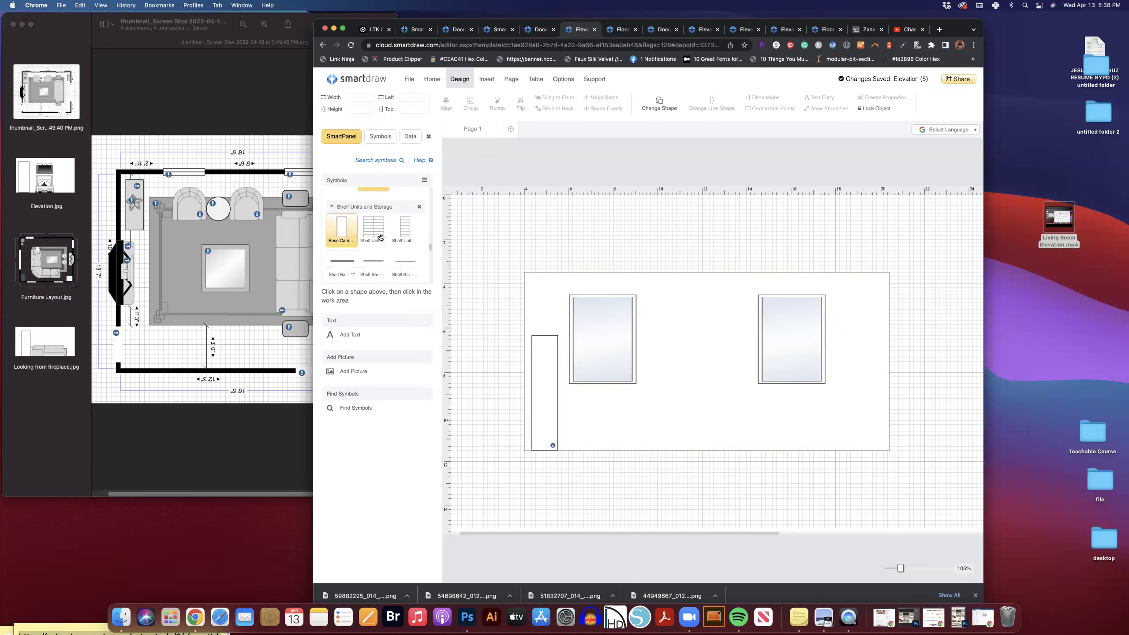
{"action": "scroll", "coordinate": [380, 236], "scroll_direction": "down", "scroll_amount": 8}
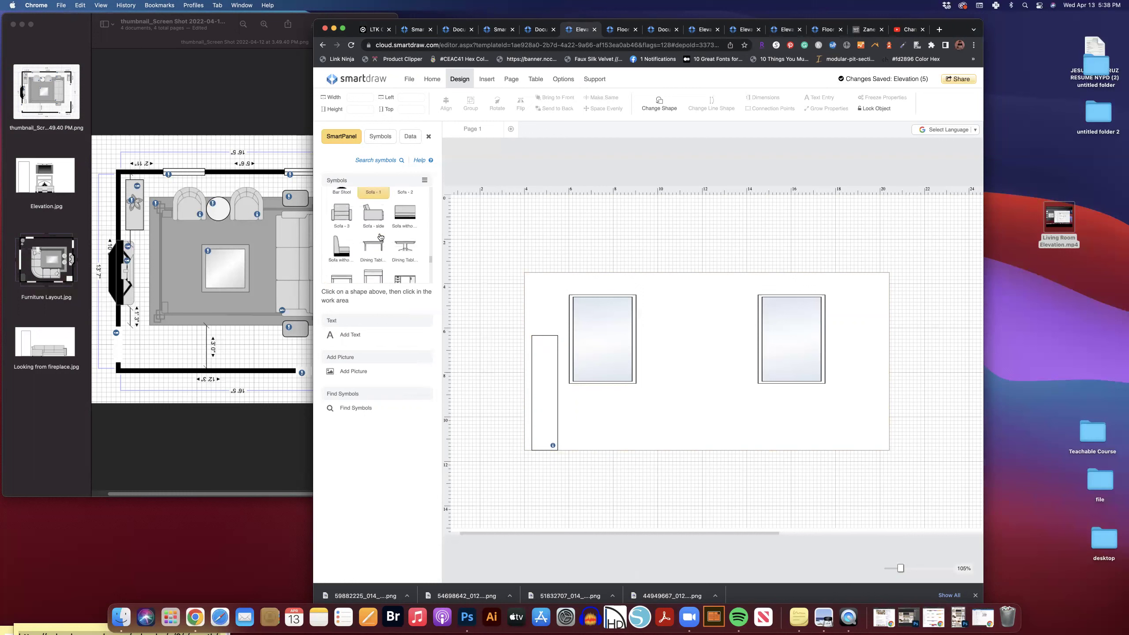
{"action": "left_click", "coordinate": [375, 240]}
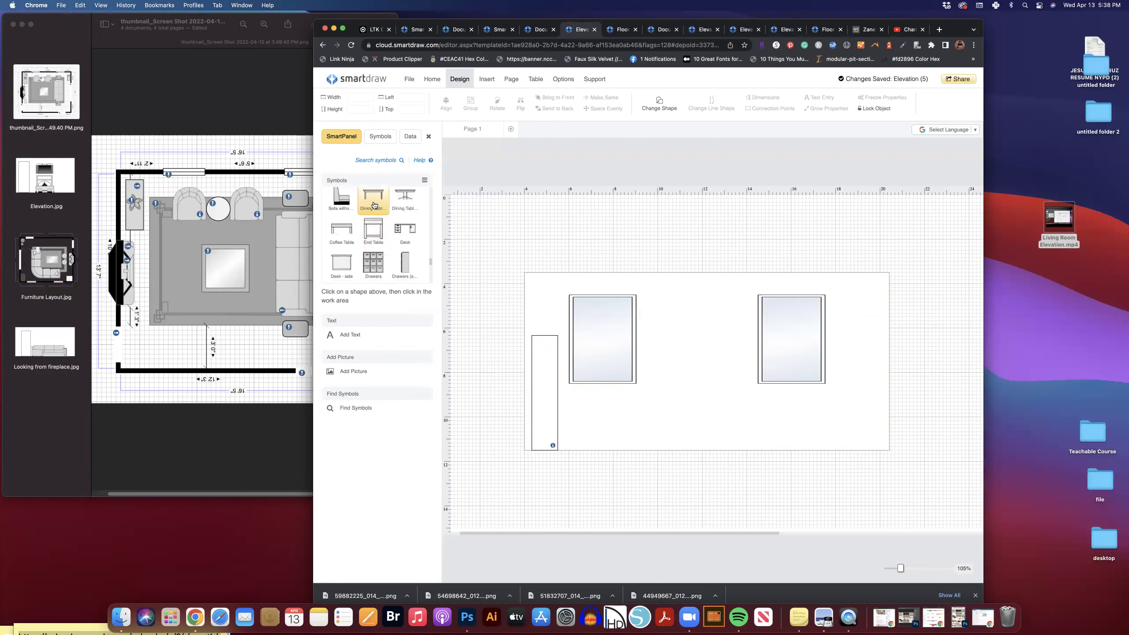
{"action": "scroll", "coordinate": [373, 229], "scroll_direction": "up", "scroll_amount": 2}
{"action": "left_click", "coordinate": [333, 258]}
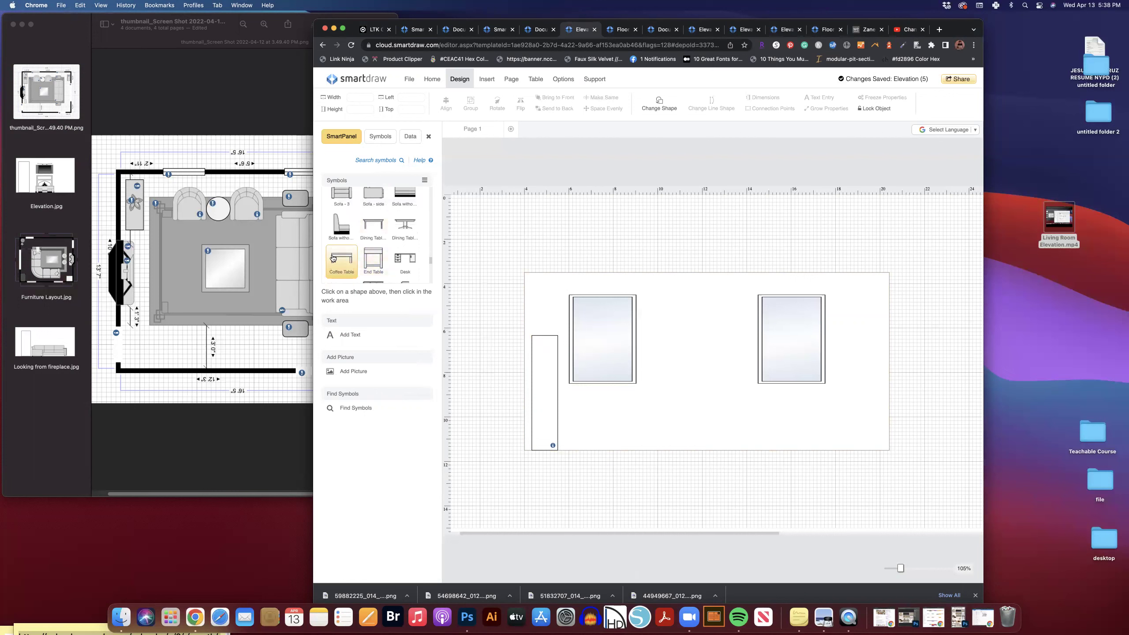
{"action": "left_click", "coordinate": [371, 223]}
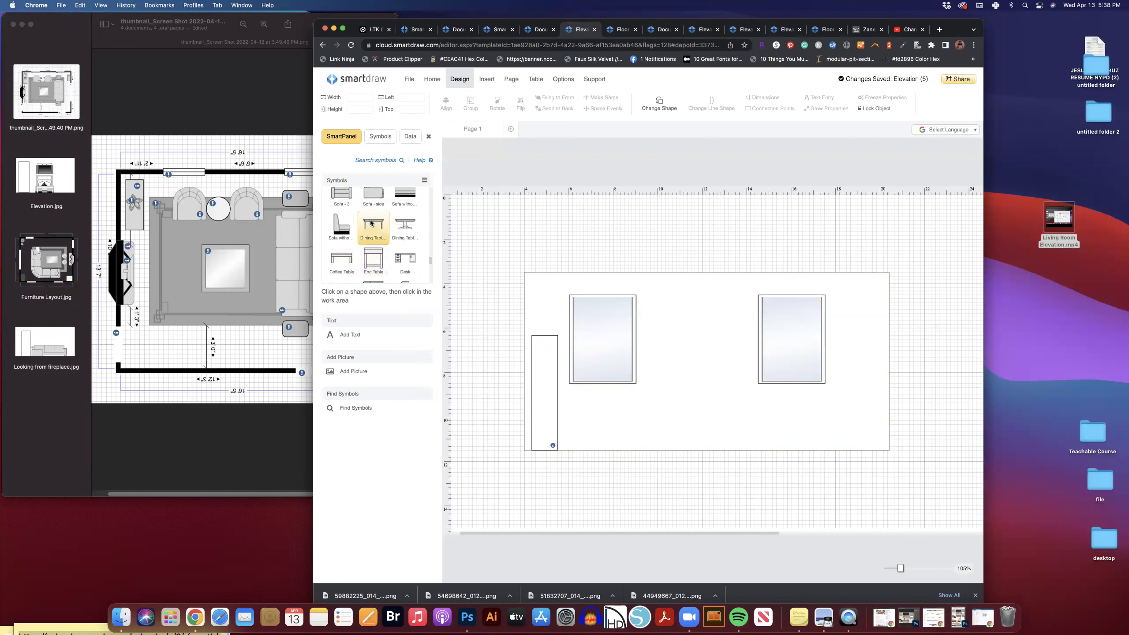
{"action": "left_click", "coordinate": [367, 251]}
{"action": "left_click", "coordinate": [509, 398]}
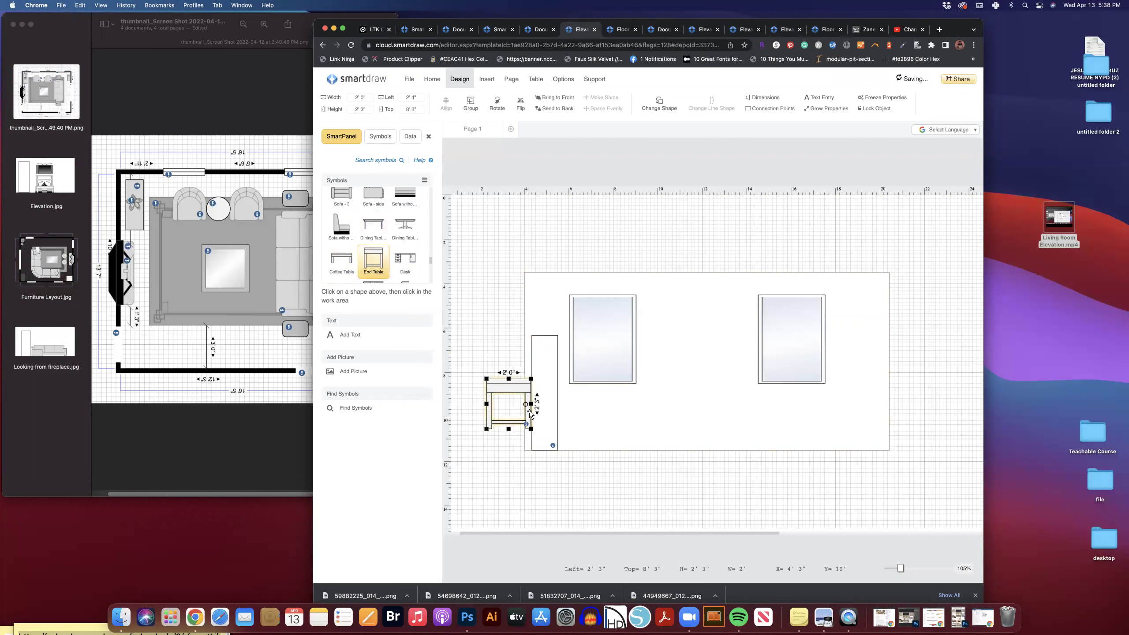
{"action": "mouse_move", "coordinate": [530, 412]}
{"action": "left_mouse_down"}
{"action": "mouse_move", "coordinate": [514, 405]}
{"action": "mouse_move", "coordinate": [549, 412]}
{"action": "left_mouse_up"}
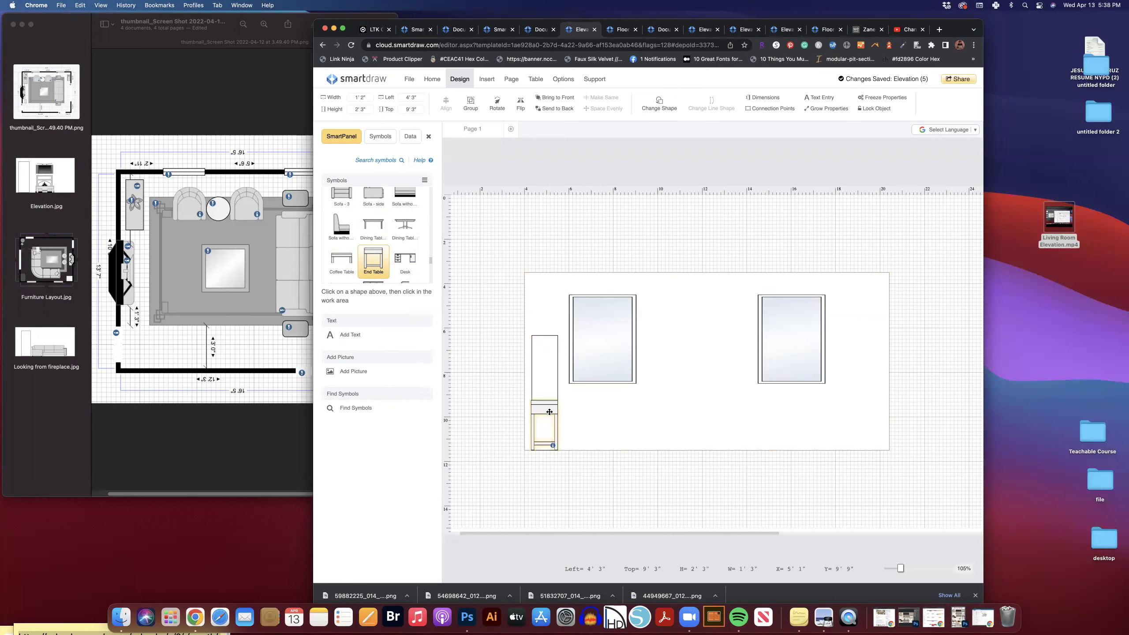
- Stretch the end table taller and park it outside the wall's left edge, leaving the tall rectangle in its place near the left corner
{"action": "left_click", "coordinate": [543, 364]}
{"action": "left_click_drag", "start_coordinate": [547, 364], "coordinate": [481, 364]}
{"action": "left_click", "coordinate": [548, 405]}
{"action": "left_click_drag", "start_coordinate": [548, 400], "coordinate": [547, 392]}
{"action": "key", "text": "Escape"}
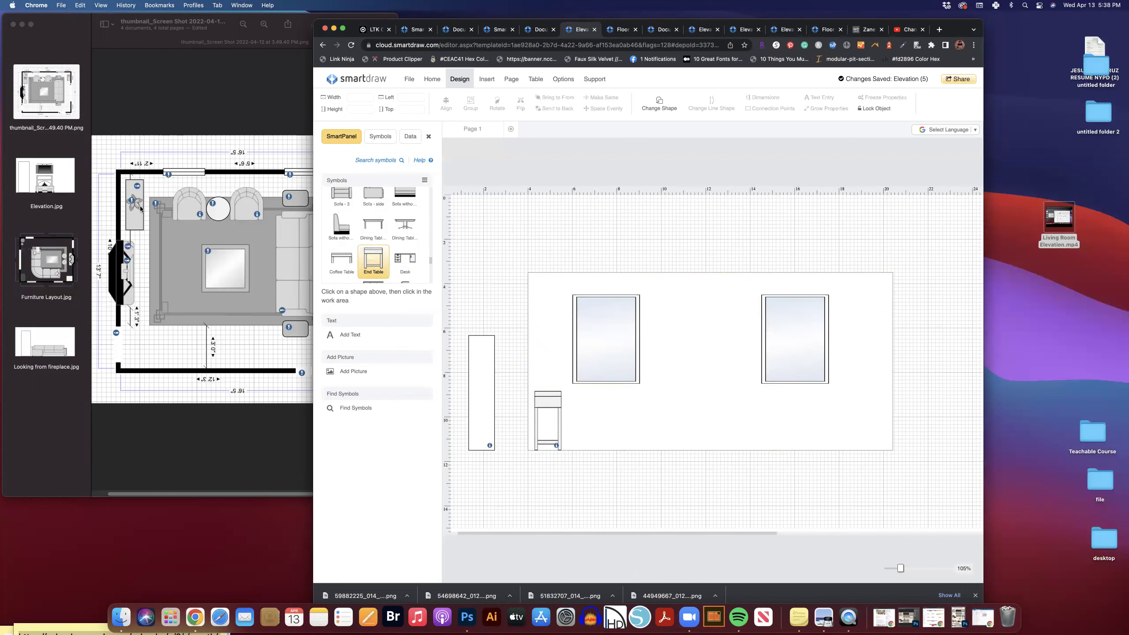
{"action": "left_click_drag", "start_coordinate": [546, 401], "coordinate": [544, 372]}
{"action": "left_click", "coordinate": [600, 469]}
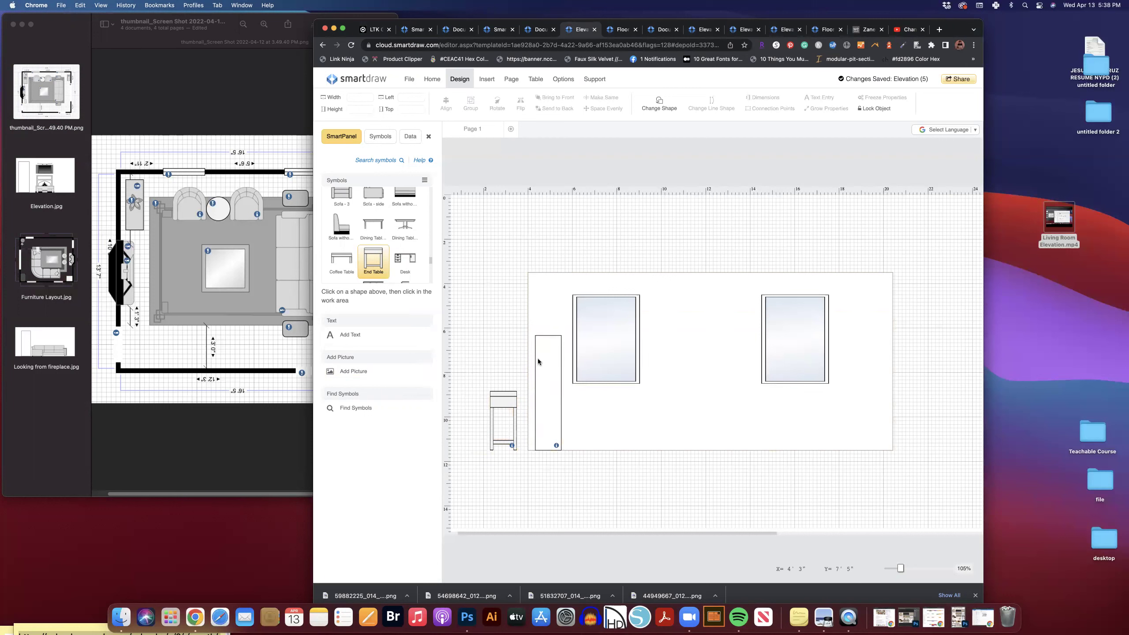
- In the Floor_Plan LR document, delete the 4' 4" dimension beside the upper wall's cabinet and check the size of the lower-left cabinet
{"action": "left_click", "coordinate": [621, 29]}
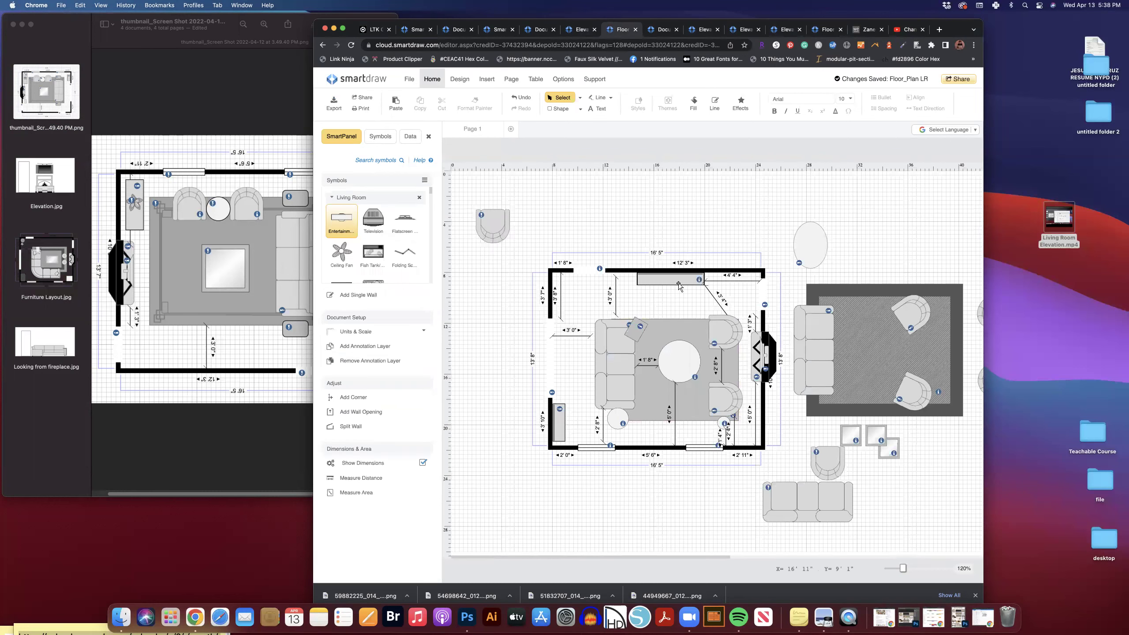
{"action": "left_click", "coordinate": [738, 281]}
{"action": "key", "text": "Delete"}
{"action": "left_click", "coordinate": [561, 419]}
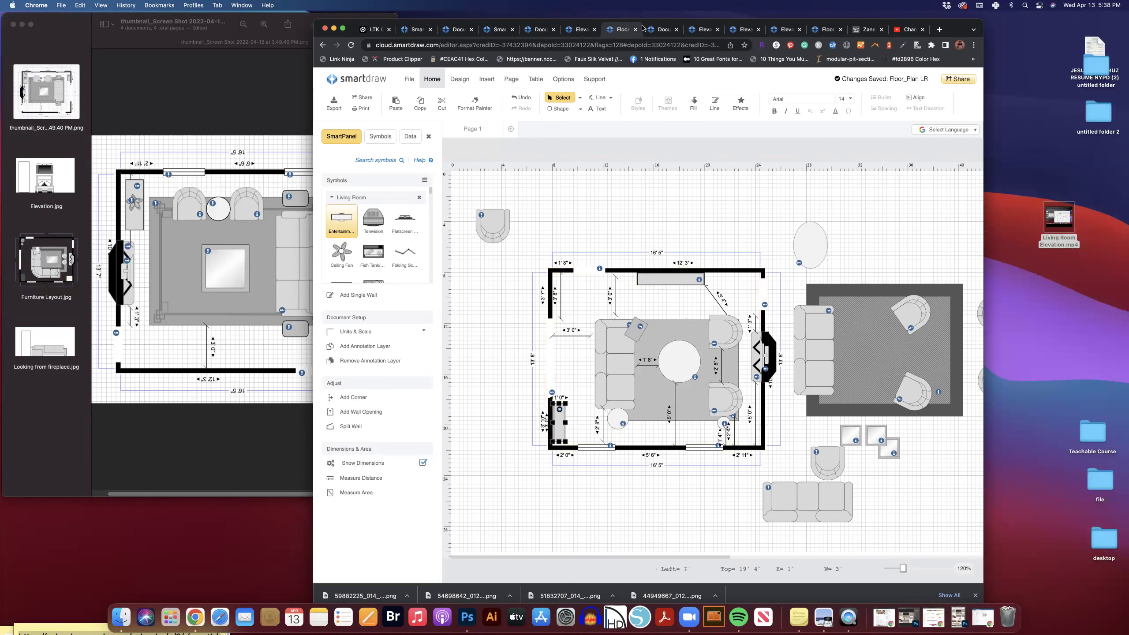
- Return to the elevation and stand a Sofa - 3 armchair on the wall's base below the left window, narrowed to 2' 10"
{"action": "left_click", "coordinate": [656, 31]}
{"action": "left_click", "coordinate": [576, 29]}
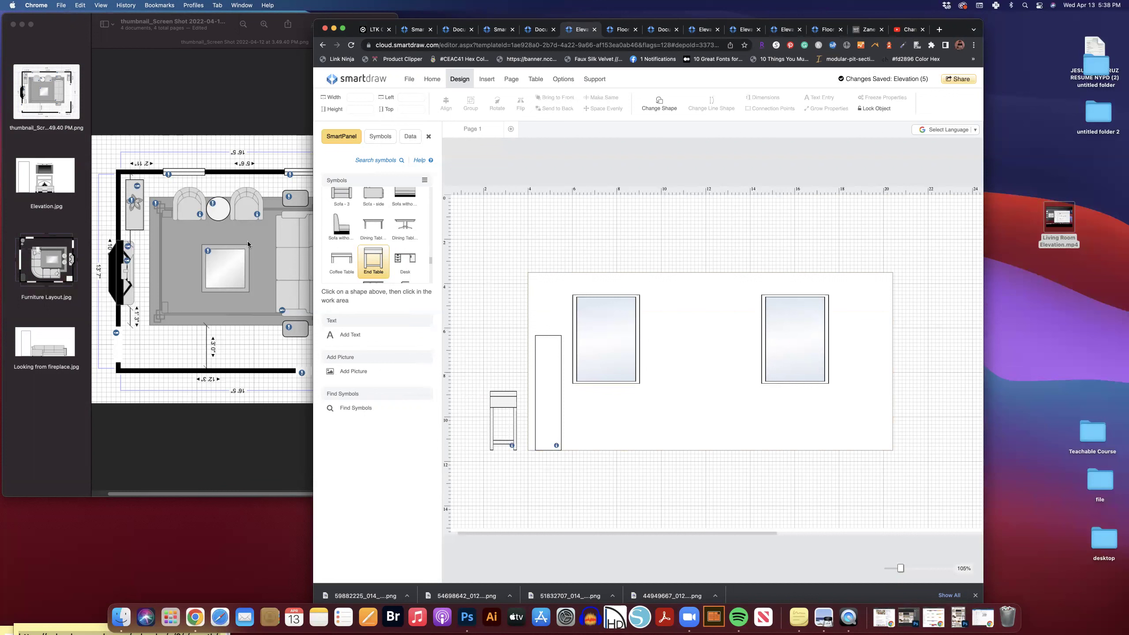
{"action": "scroll", "coordinate": [378, 263], "scroll_direction": "up", "scroll_amount": 3}
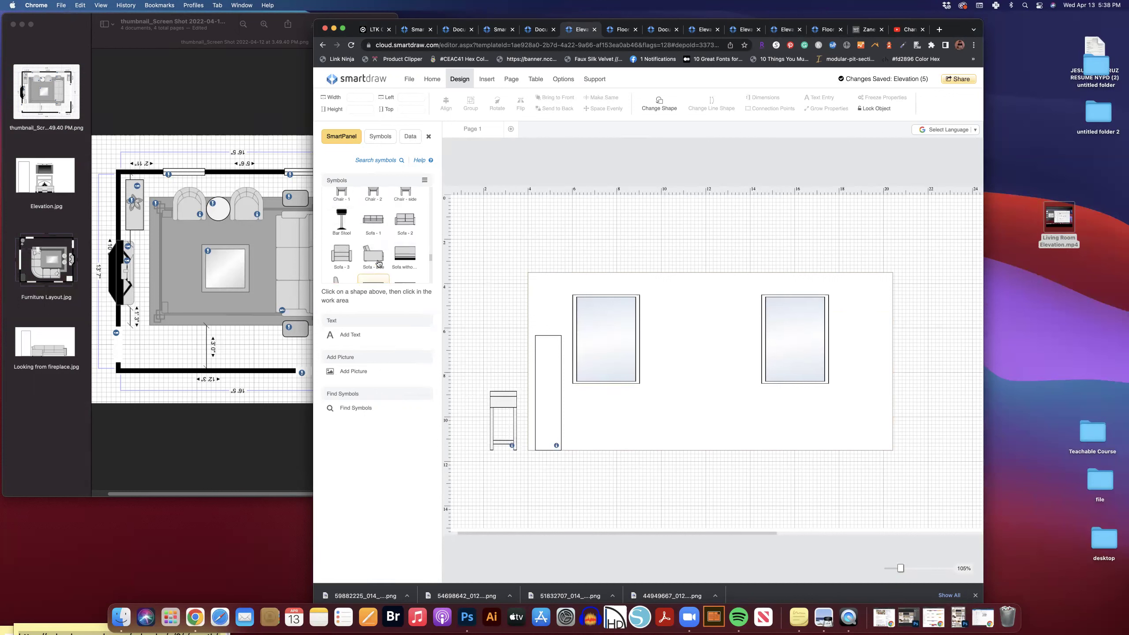
{"action": "left_click", "coordinate": [342, 256]}
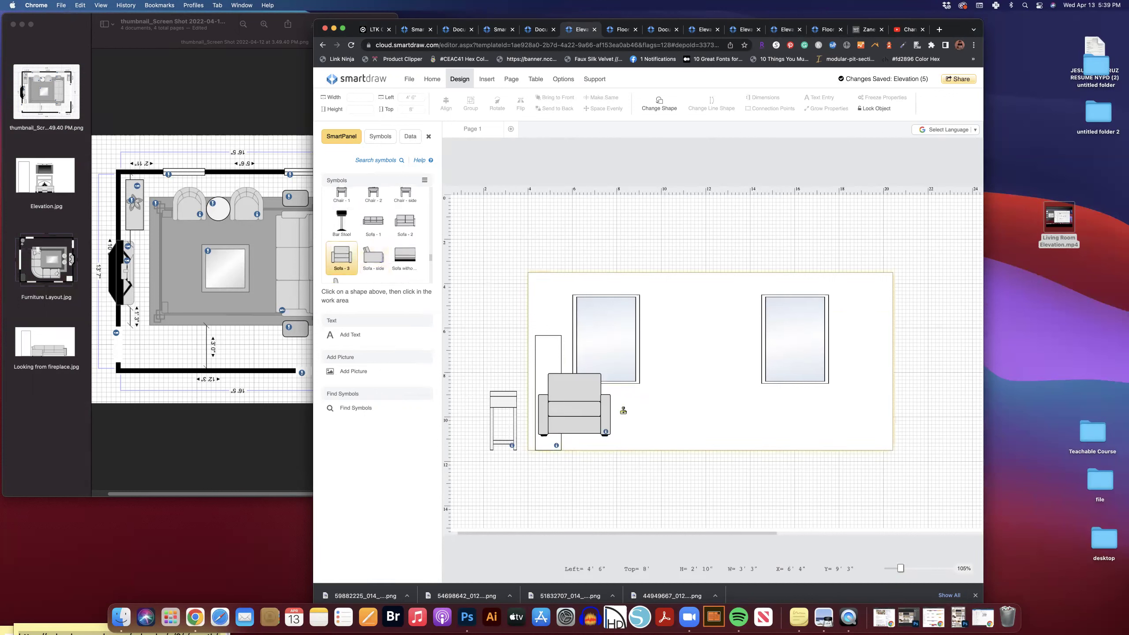
{"action": "left_click", "coordinate": [645, 409]}
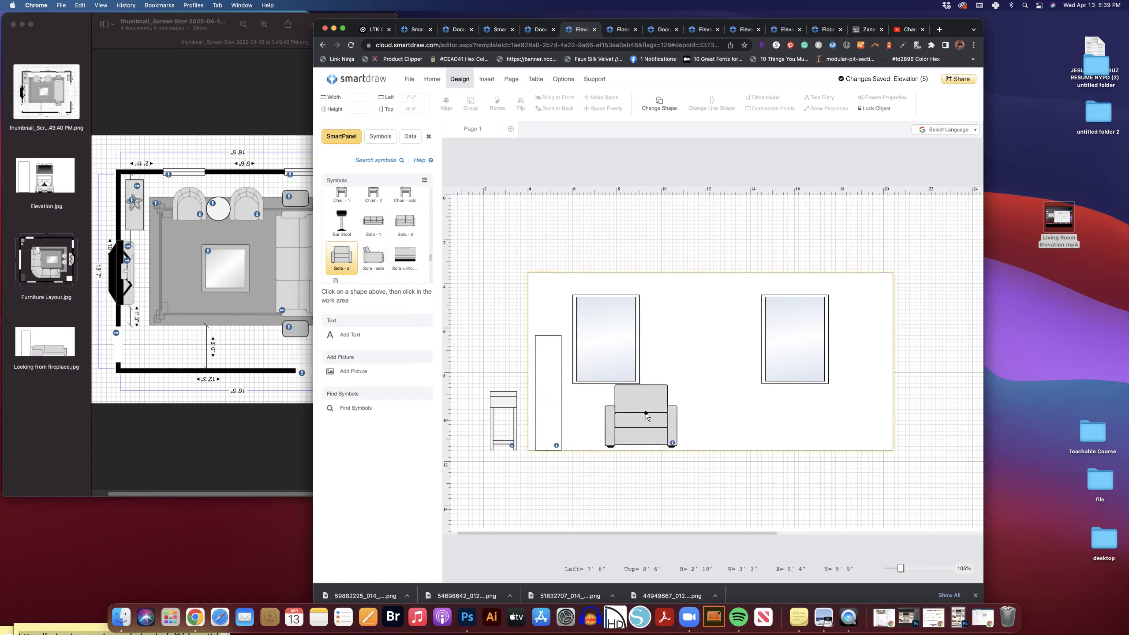
{"action": "mouse_move", "coordinate": [676, 416]}
{"action": "left_mouse_down"}
{"action": "mouse_move", "coordinate": [652, 421]}
{"action": "mouse_move", "coordinate": [672, 418]}
{"action": "left_mouse_up"}
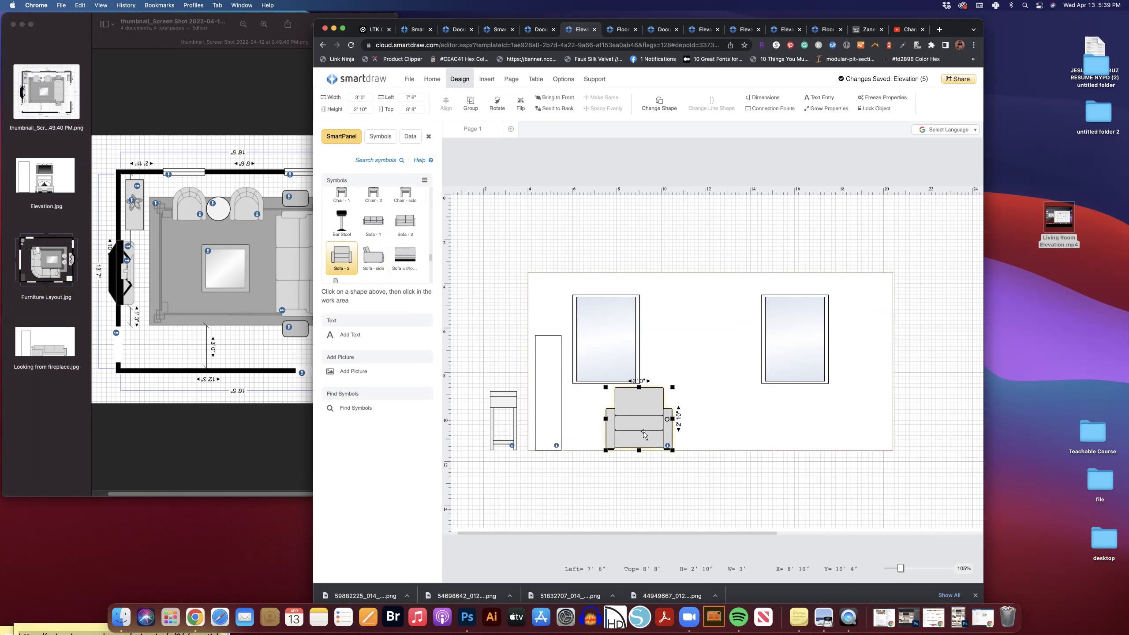
{"action": "left_click", "coordinate": [669, 479]}
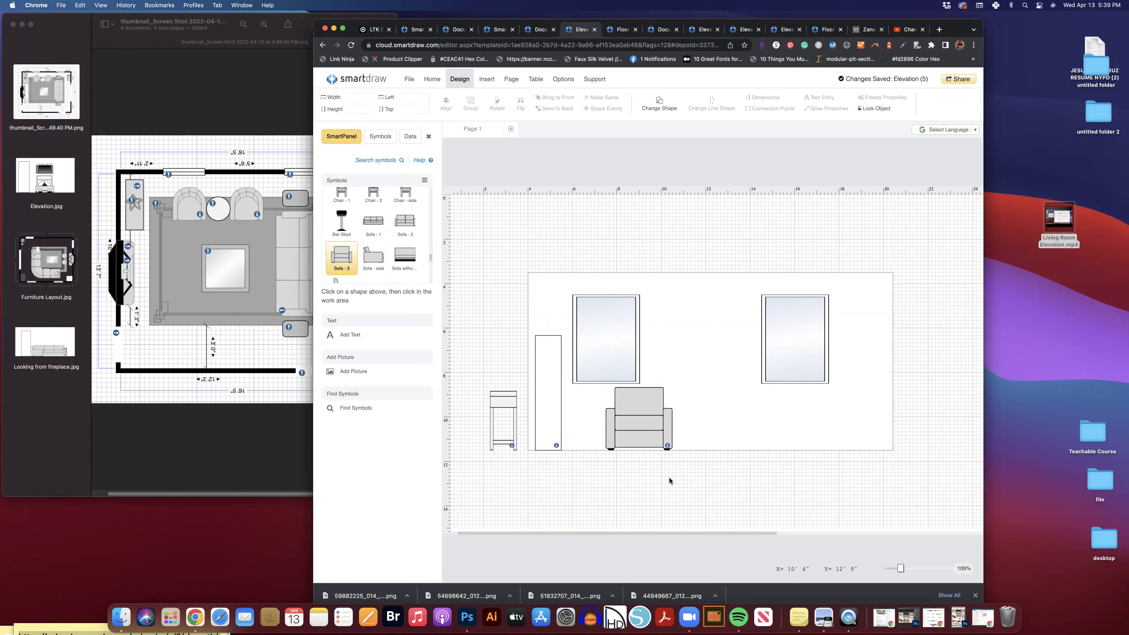
{"action": "left_click", "coordinate": [666, 426]}
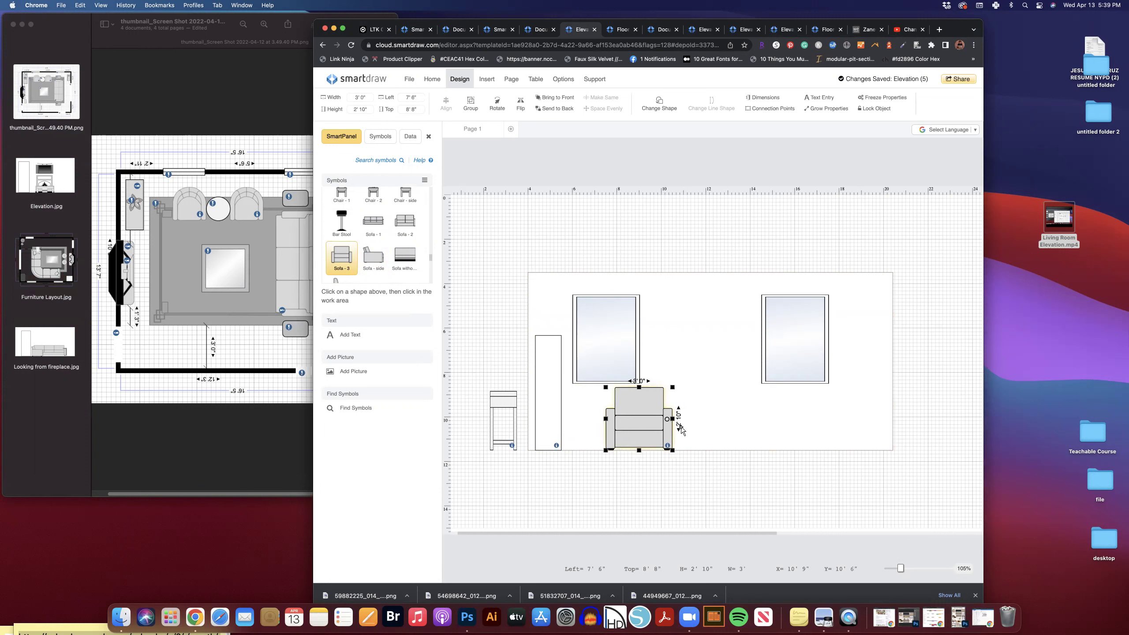
{"action": "left_click_drag", "start_coordinate": [673, 419], "coordinate": [670, 422]}
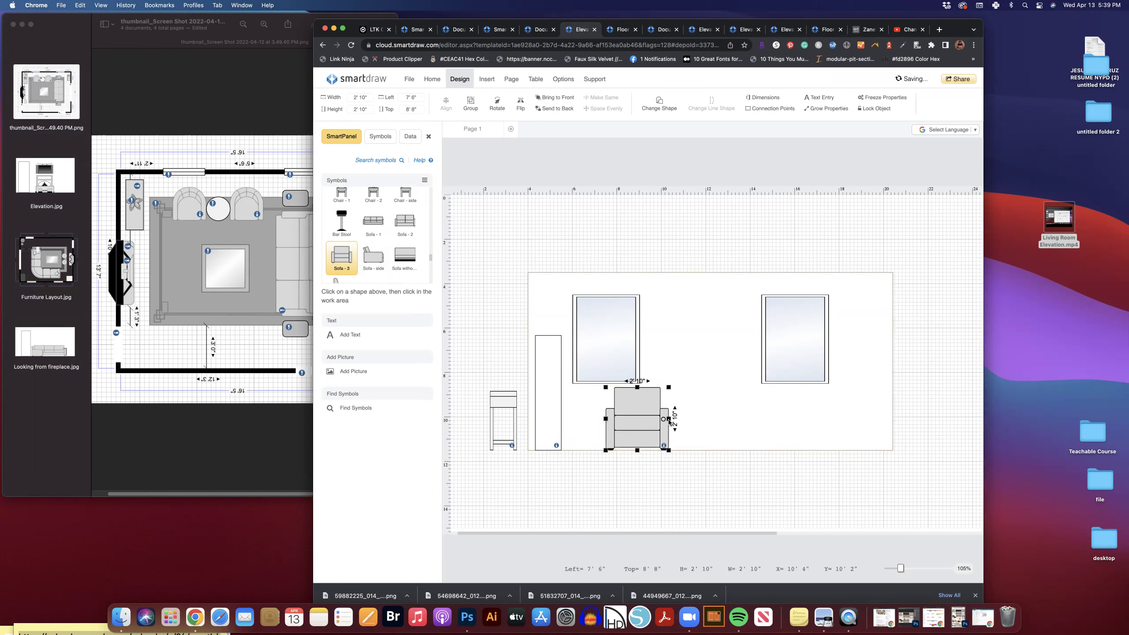
- Duplicate the armchair and stand the copy on the wall's base just left of the right window, with its left edge at 12' 2"
{"action": "key", "text": "super+v"}
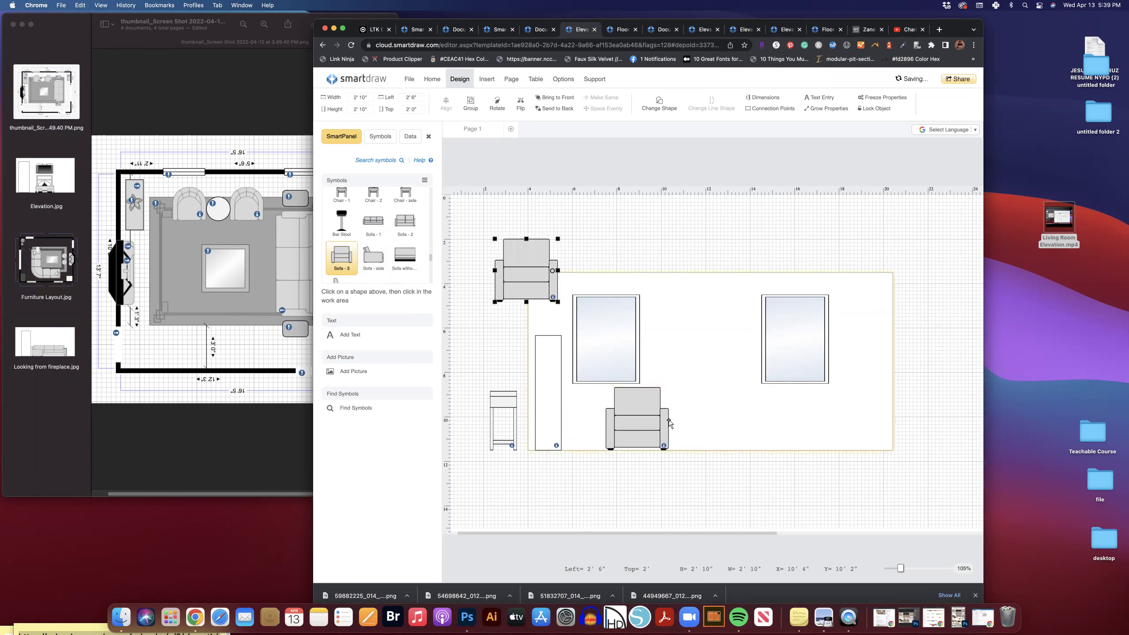
{"action": "left_click", "coordinate": [747, 418]}
{"action": "left_click", "coordinate": [577, 463]}
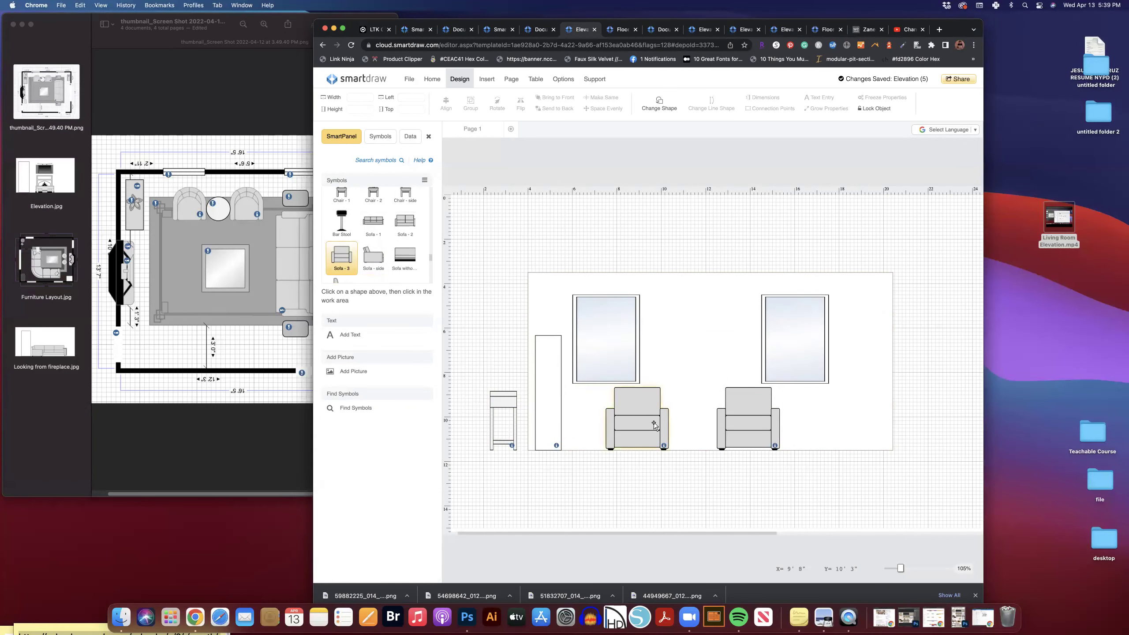
{"action": "left_click_drag", "start_coordinate": [350, 21], "coordinate": [414, 13]}
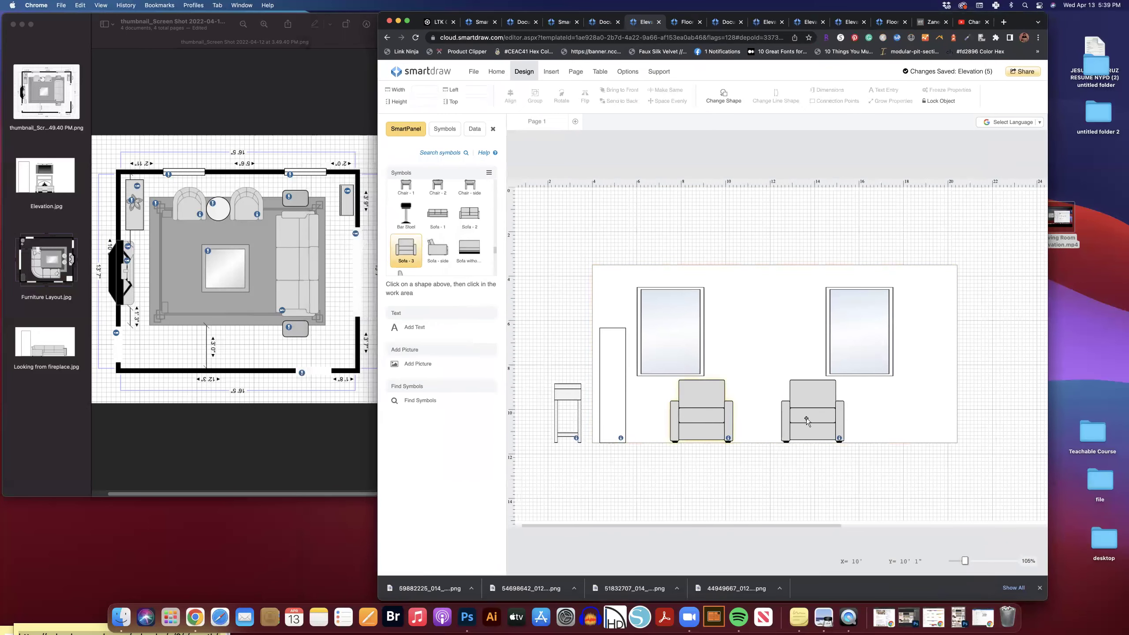
{"action": "left_click_drag", "start_coordinate": [824, 418], "coordinate": [815, 418]}
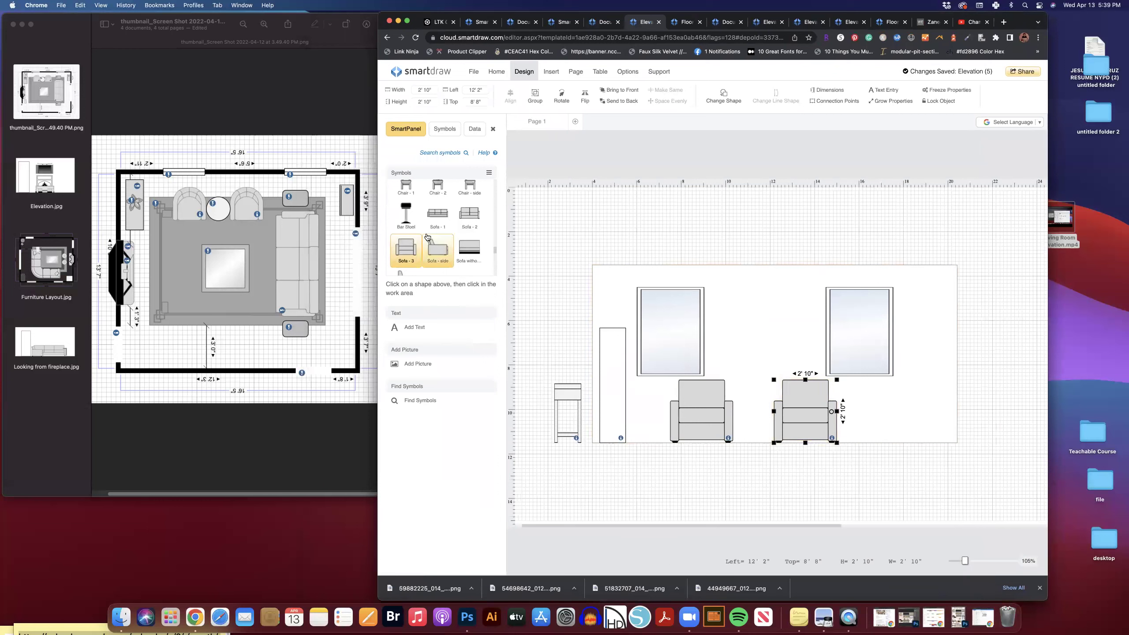
- Place a pedestal dining table between the two armchairs, sized about 1' 10" by 1' 10" and standing on the wall's base
{"action": "scroll", "coordinate": [417, 221], "scroll_direction": "down", "scroll_amount": 2}
{"action": "left_click", "coordinate": [472, 240]}
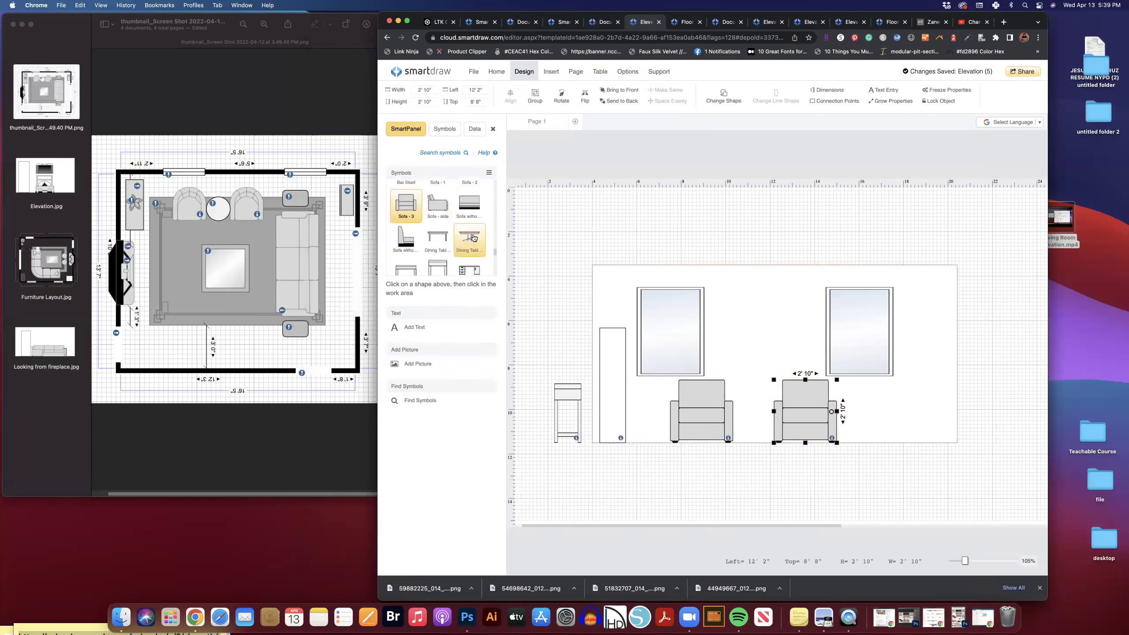
{"action": "left_click", "coordinate": [690, 383]}
{"action": "left_click_drag", "start_coordinate": [740, 390], "coordinate": [776, 422]}
{"action": "left_click", "coordinate": [776, 454]}
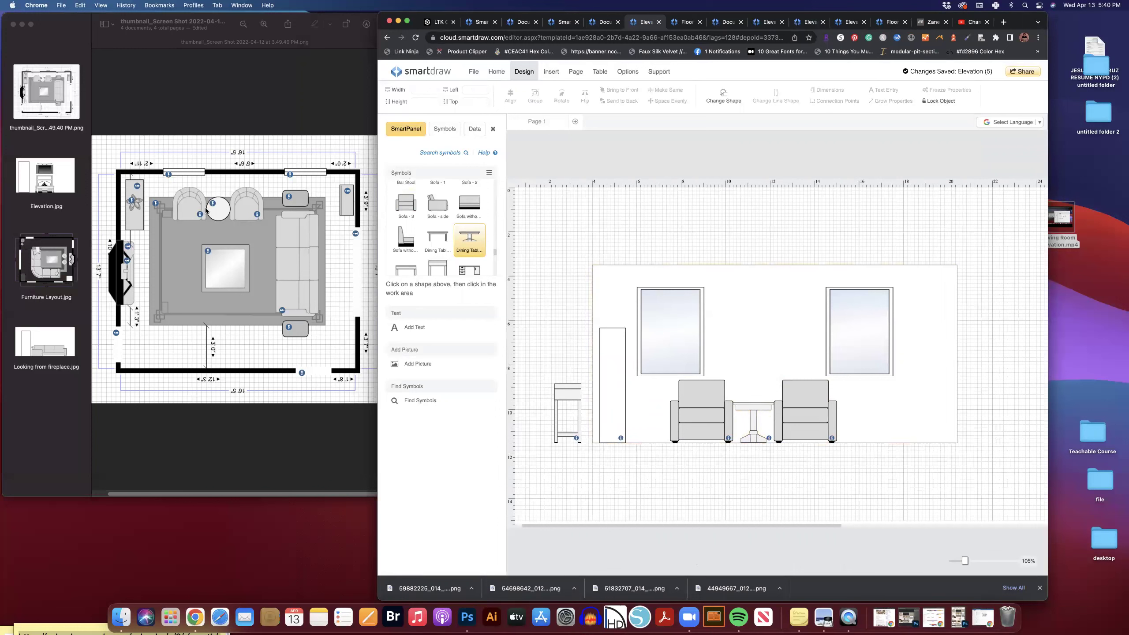
- Narrow the pedestal table to 1' 8" and nudge the armchairs on both sides to fit it, the right one at 12'
{"action": "left_click", "coordinate": [764, 416]}
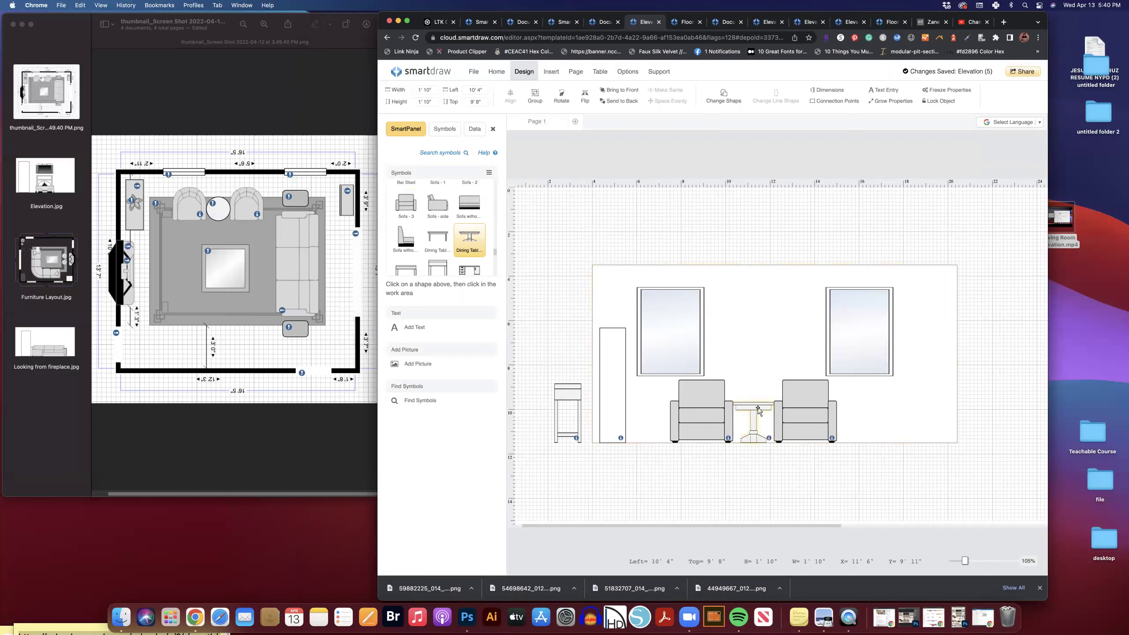
{"action": "left_click_drag", "start_coordinate": [773, 422], "coordinate": [800, 424]}
{"action": "left_click", "coordinate": [803, 425]}
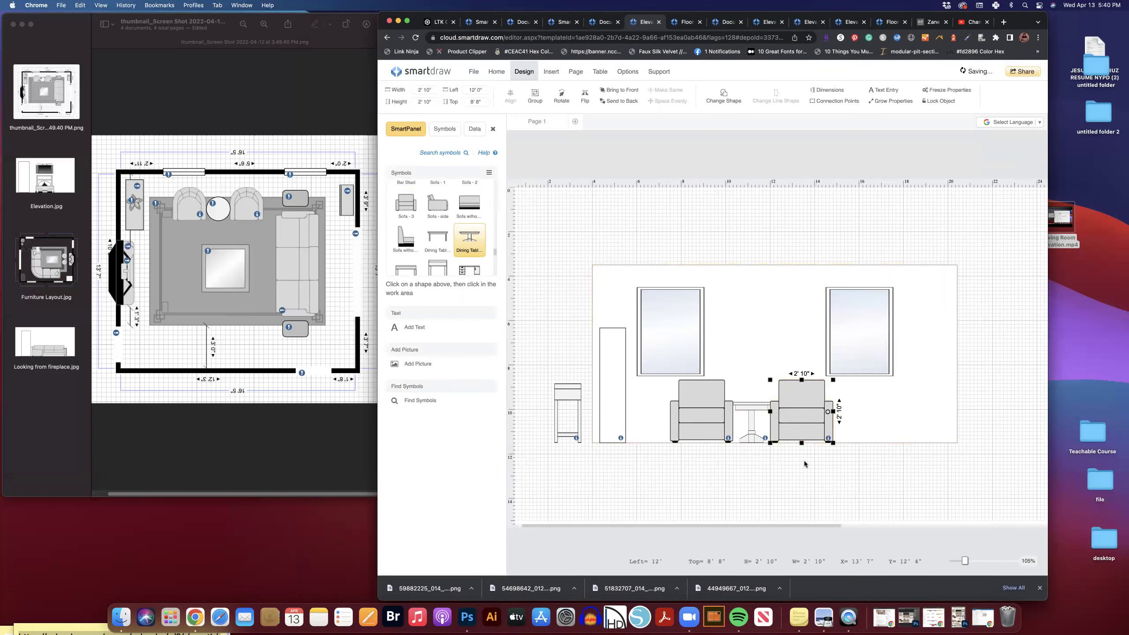
{"action": "key", "text": "Right"}
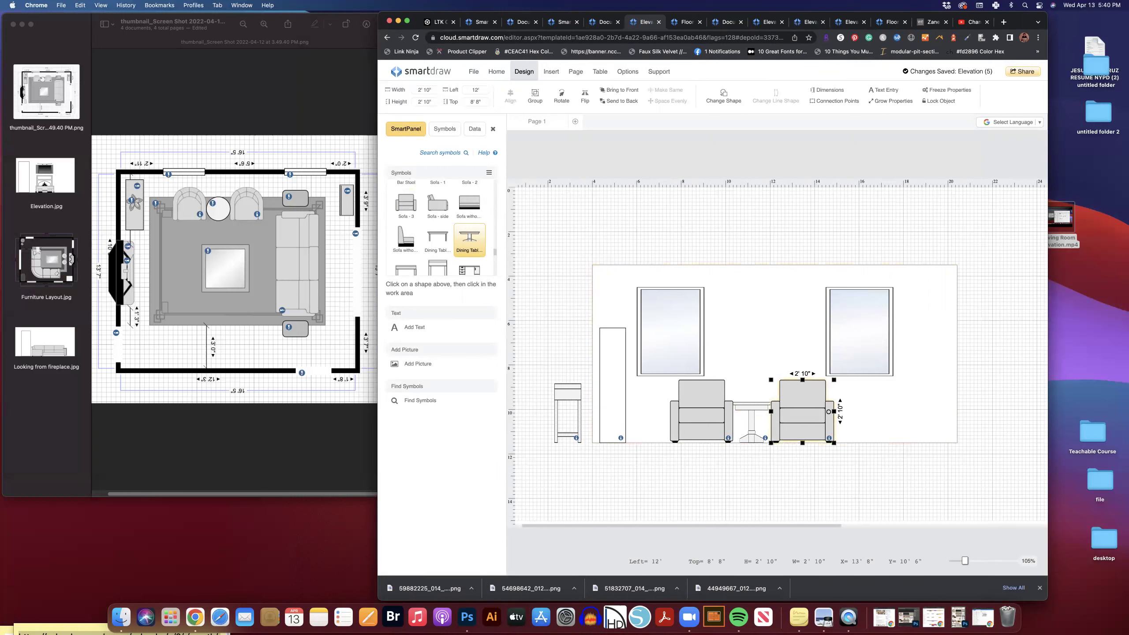
{"action": "left_click_drag", "start_coordinate": [705, 415], "coordinate": [703, 414]}
{"action": "left_click", "coordinate": [722, 487]}
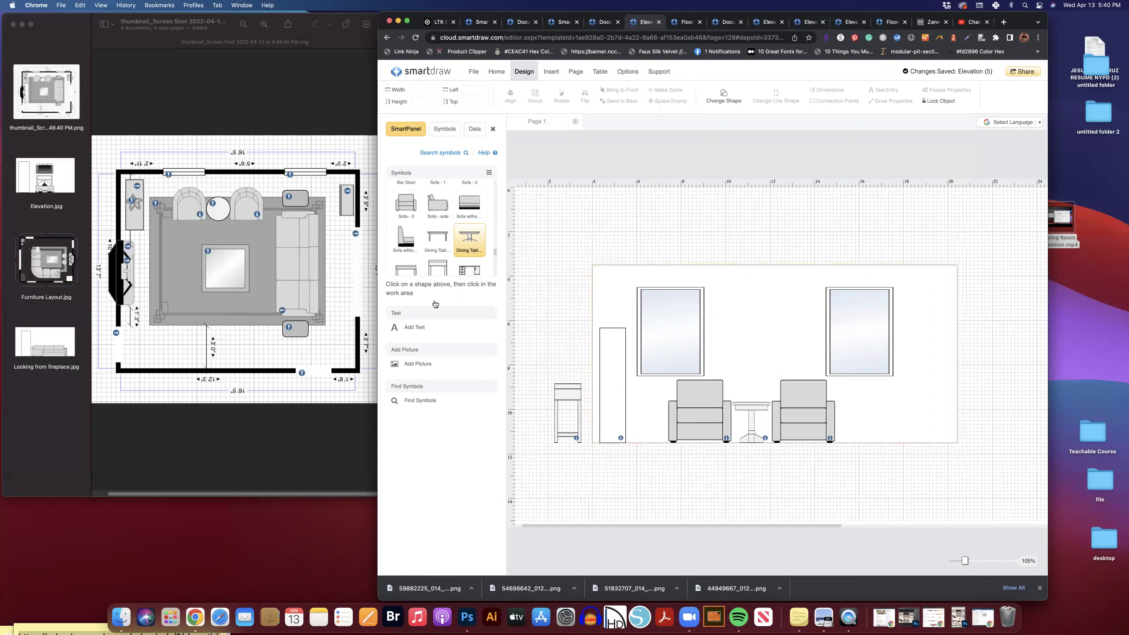
- Move both armchairs and the table left together along the wall's base, putting the right armchair's left edge at 11' 6"
{"action": "left_click", "coordinate": [720, 414]}
{"action": "left_click", "coordinate": [753, 413], "text": "shift"}
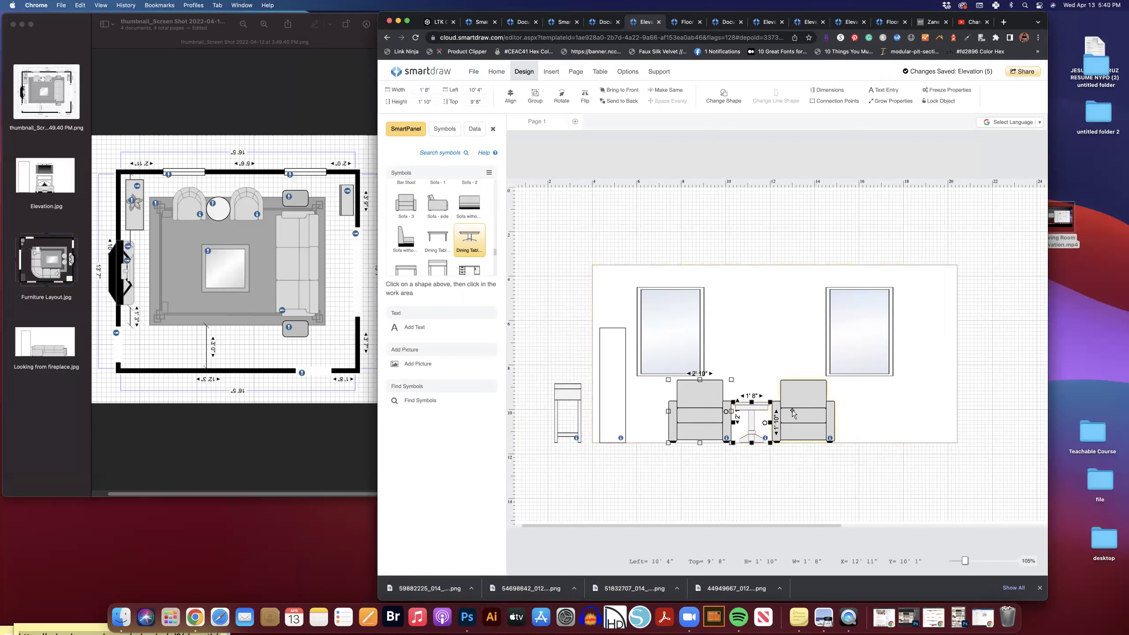
{"action": "left_click", "coordinate": [795, 414], "text": "shift"}
{"action": "left_click_drag", "start_coordinate": [796, 414], "coordinate": [782, 411]}
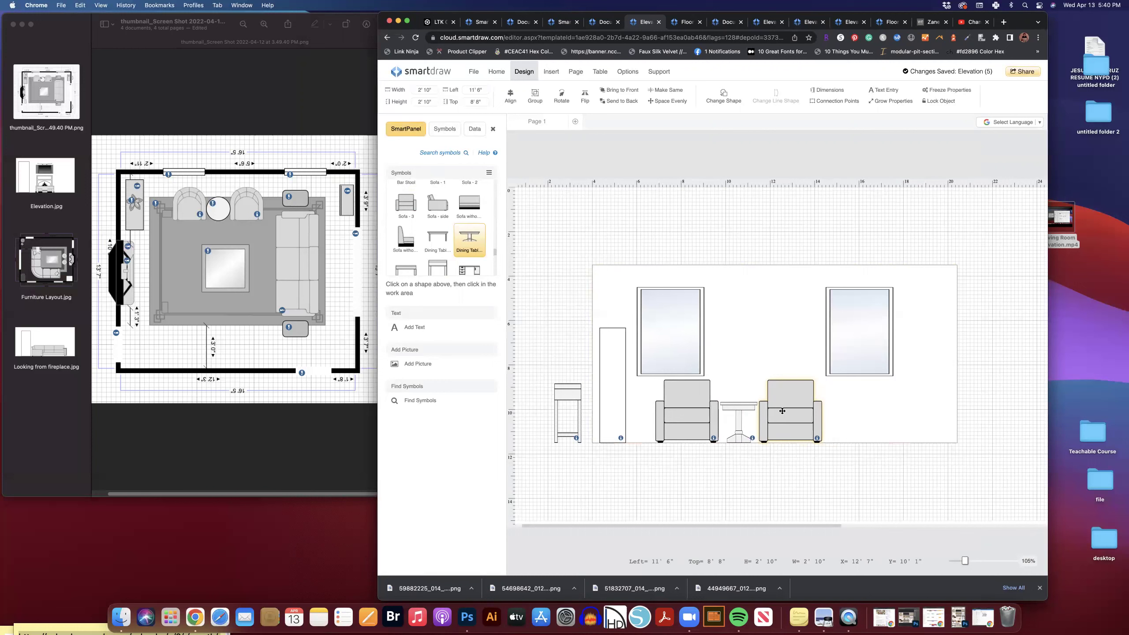
{"action": "left_click_drag", "start_coordinate": [782, 411], "coordinate": [782, 412]}
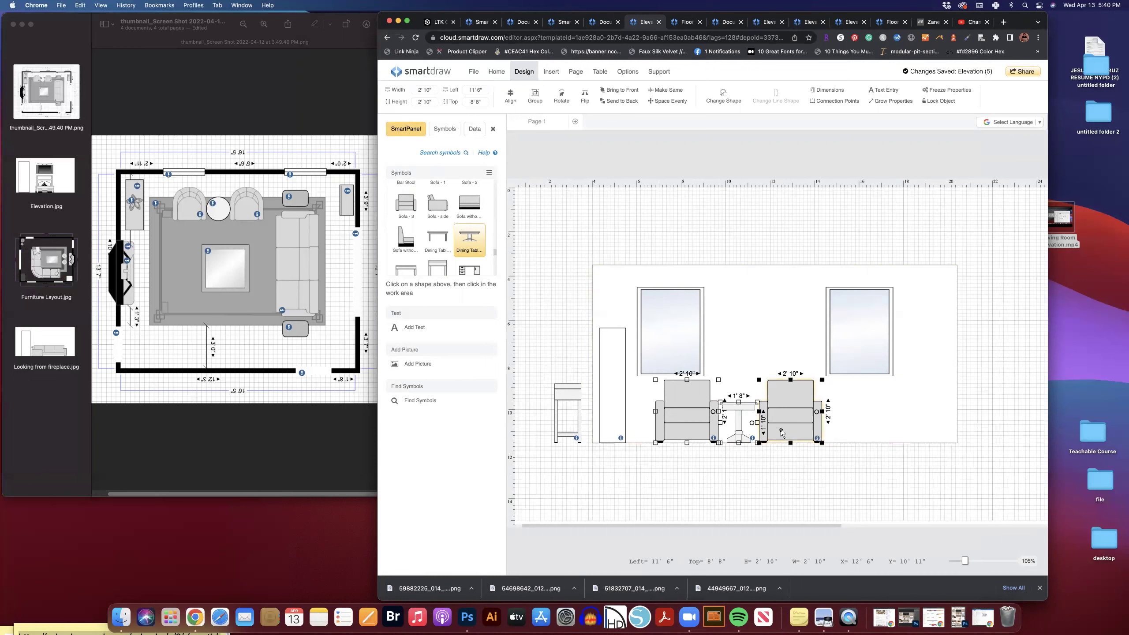
- Narrow both armchairs to 2' 8" wide
{"action": "left_click", "coordinate": [795, 429]}
{"action": "left_click_drag", "start_coordinate": [822, 412], "coordinate": [818, 412]}
{"action": "left_click", "coordinate": [697, 415]}
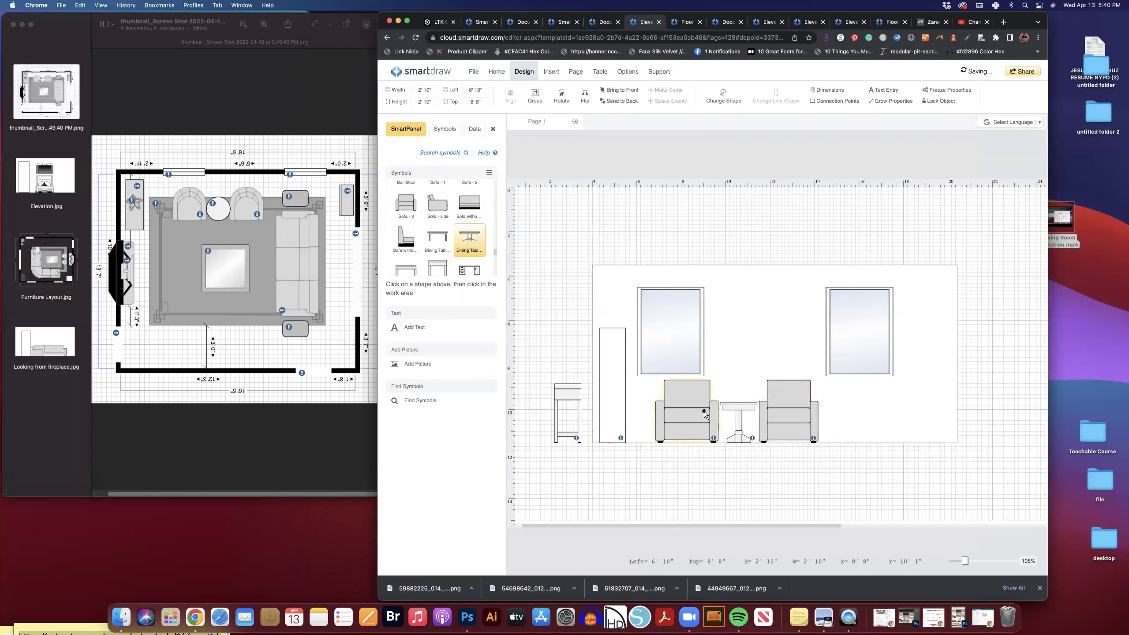
{"action": "left_click_drag", "start_coordinate": [719, 412], "coordinate": [774, 413]}
- Shift the pedestal table and both armchairs slightly left to close the gaps, with the left armchair's left edge at 6' 9"
{"action": "left_click", "coordinate": [738, 421]}
{"action": "key", "text": "Left"}
{"action": "key", "text": "Left"}
{"action": "key", "text": "Left"}
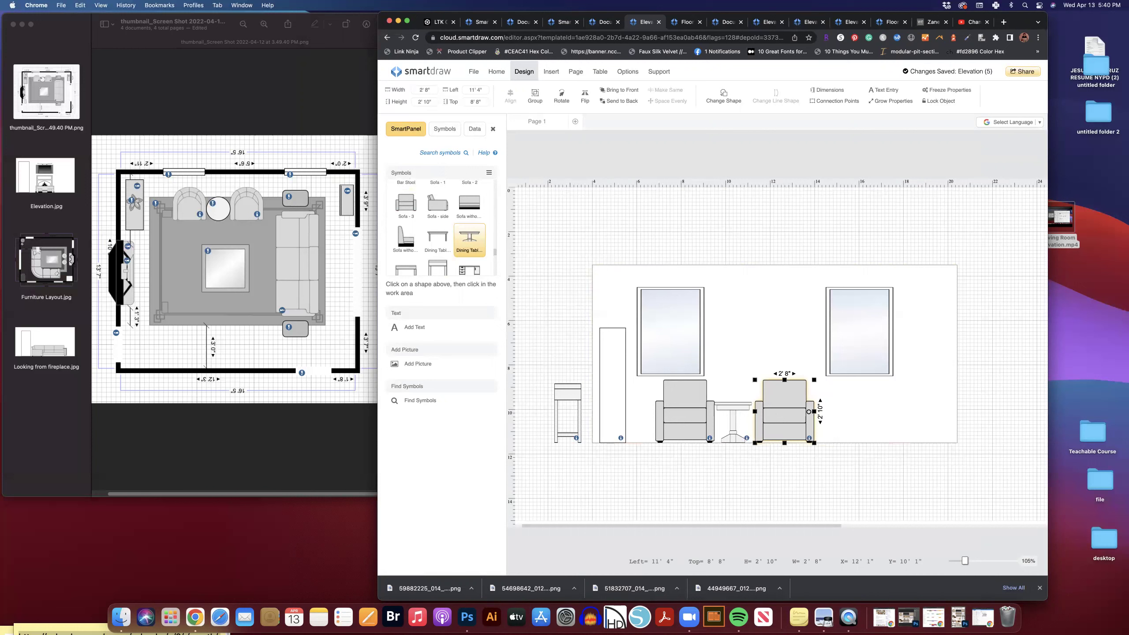
{"action": "left_click", "coordinate": [687, 422]}
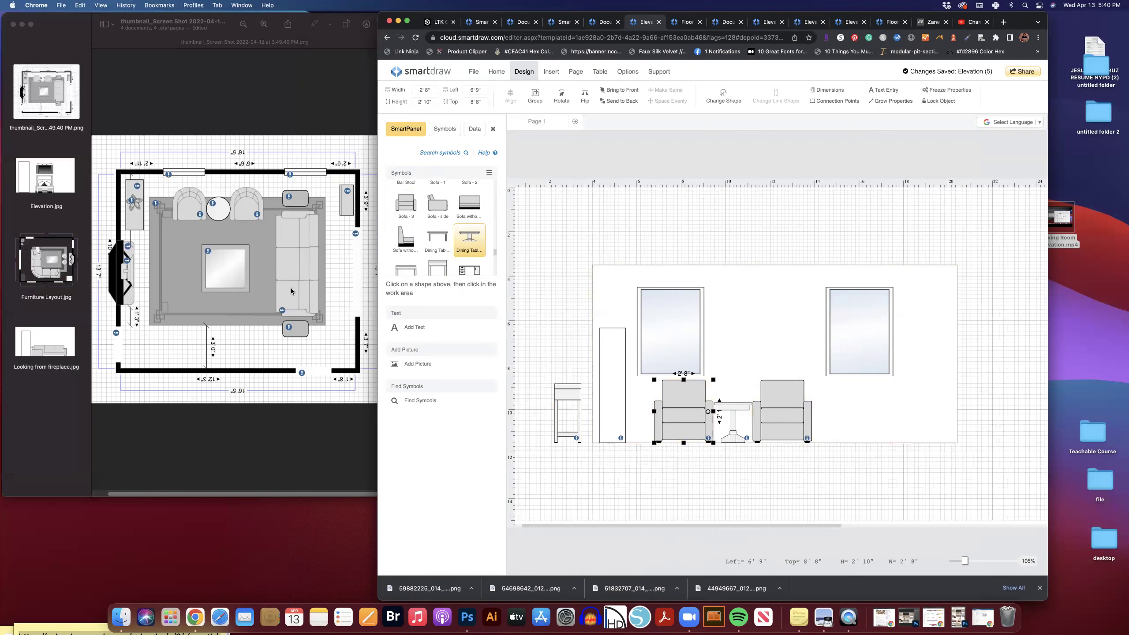
- Add a Sofa - side symbol beneath the right window, near the wall's base
{"action": "left_click", "coordinate": [716, 493]}
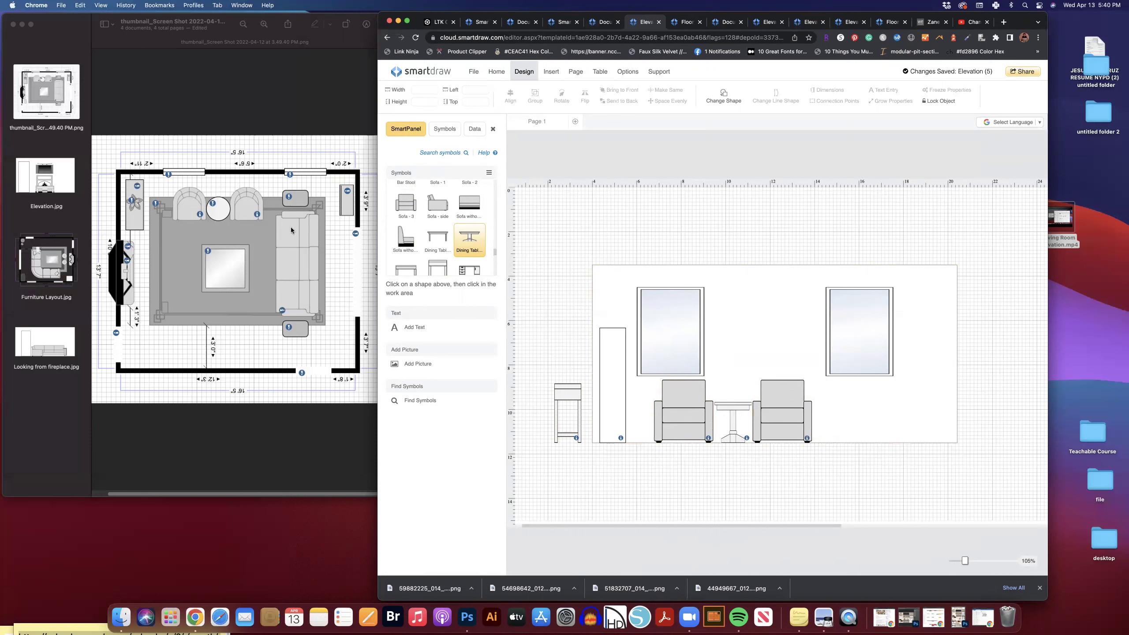
{"action": "left_click", "coordinate": [438, 205]}
{"action": "left_click", "coordinate": [880, 409]}
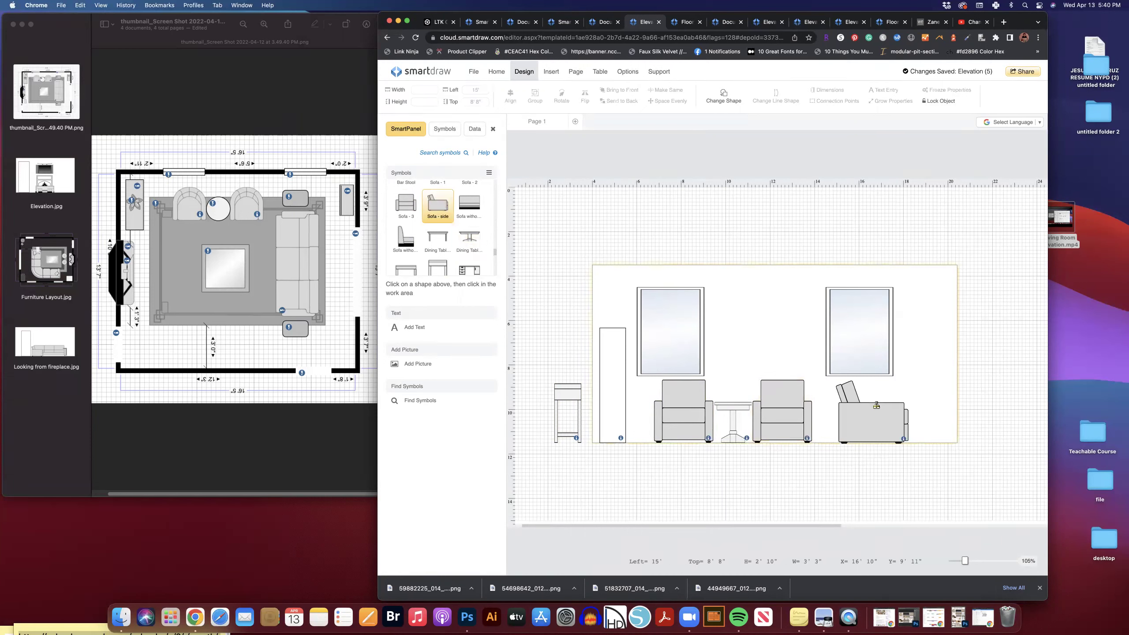
{"action": "left_click", "coordinate": [896, 420]}
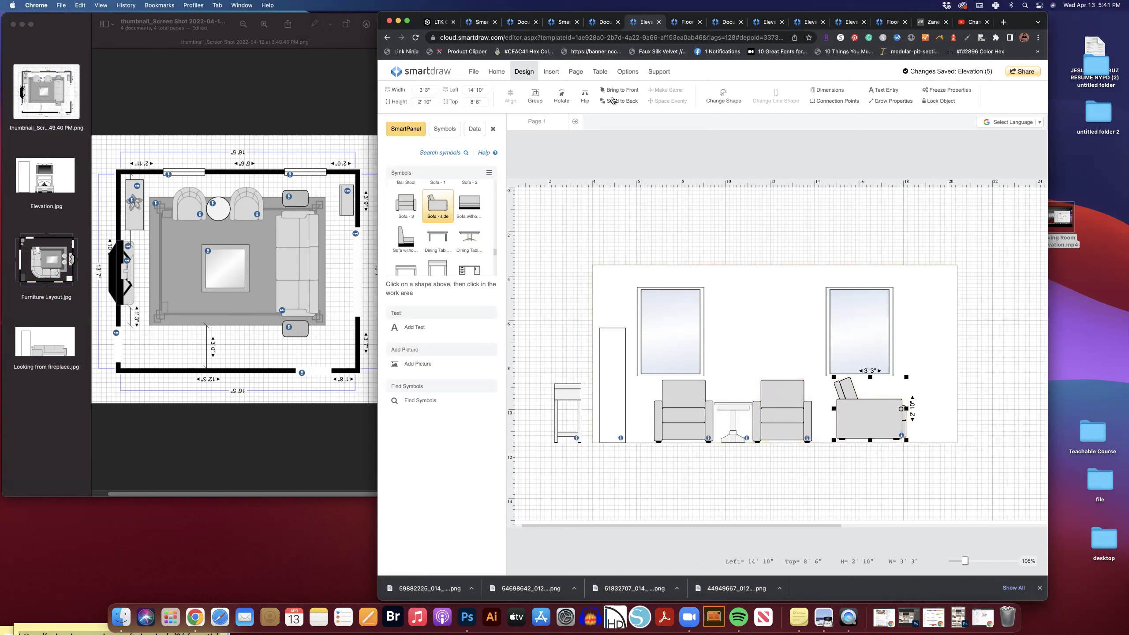
- Flip the side-view sofa horizontally and shift it slightly left along the wall's base, closer to the right armchair
{"action": "left_click", "coordinate": [584, 95]}
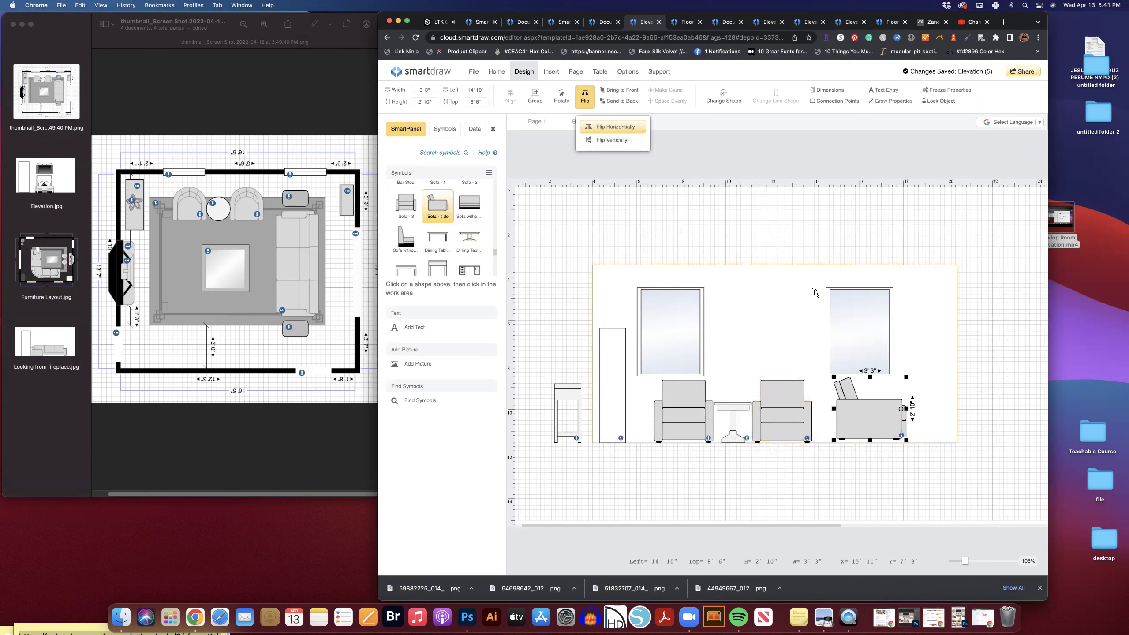
{"action": "left_click", "coordinate": [613, 127]}
{"action": "left_click_drag", "start_coordinate": [883, 423], "coordinate": [872, 427]}
{"action": "key", "text": "Escape"}
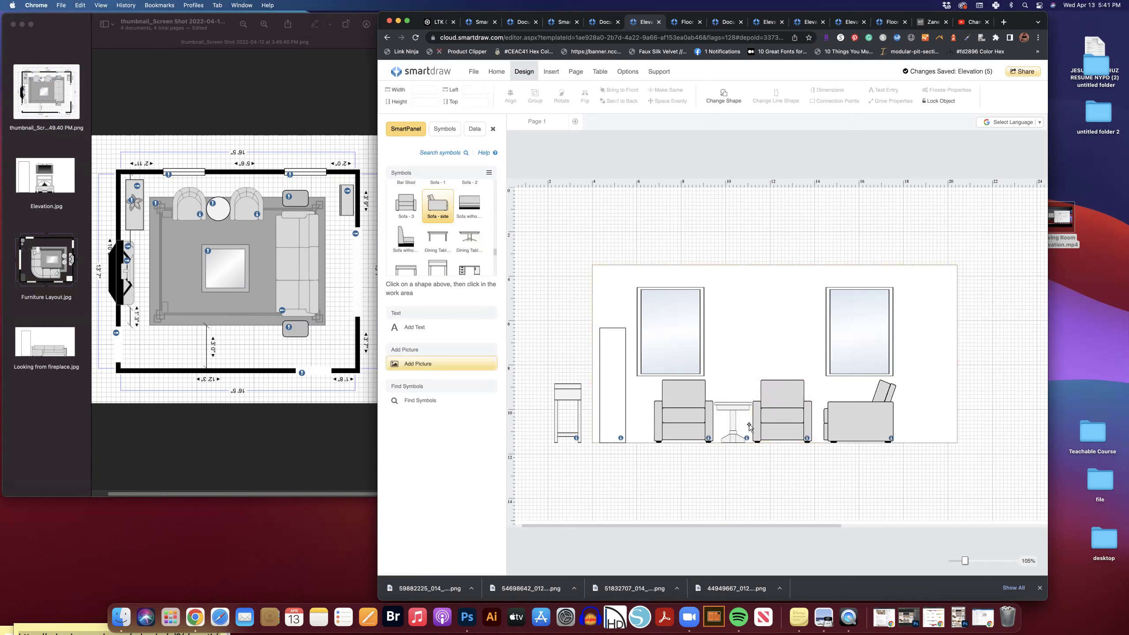
{"action": "left_click_drag", "start_coordinate": [861, 427], "coordinate": [857, 428]}
{"action": "left_click", "coordinate": [888, 472]}
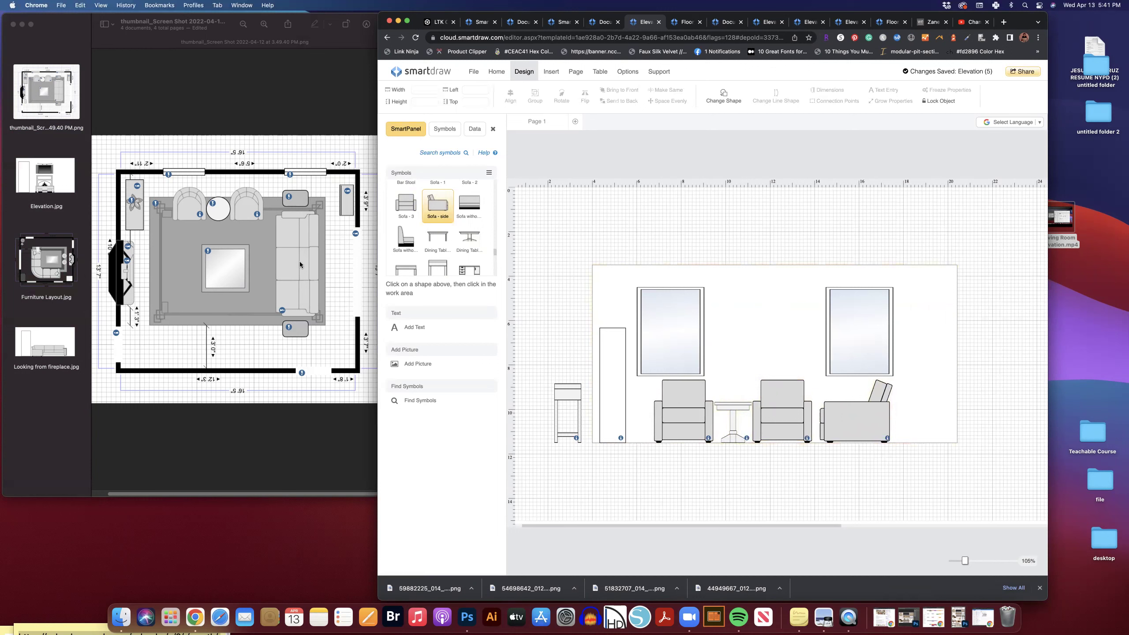
- Add an End Table in front of the side-view sofa, reduce its height to 2' 0" and rest it on the wall's base
{"action": "scroll", "coordinate": [440, 240], "scroll_direction": "down", "scroll_amount": 2}
{"action": "left_click", "coordinate": [440, 235]}
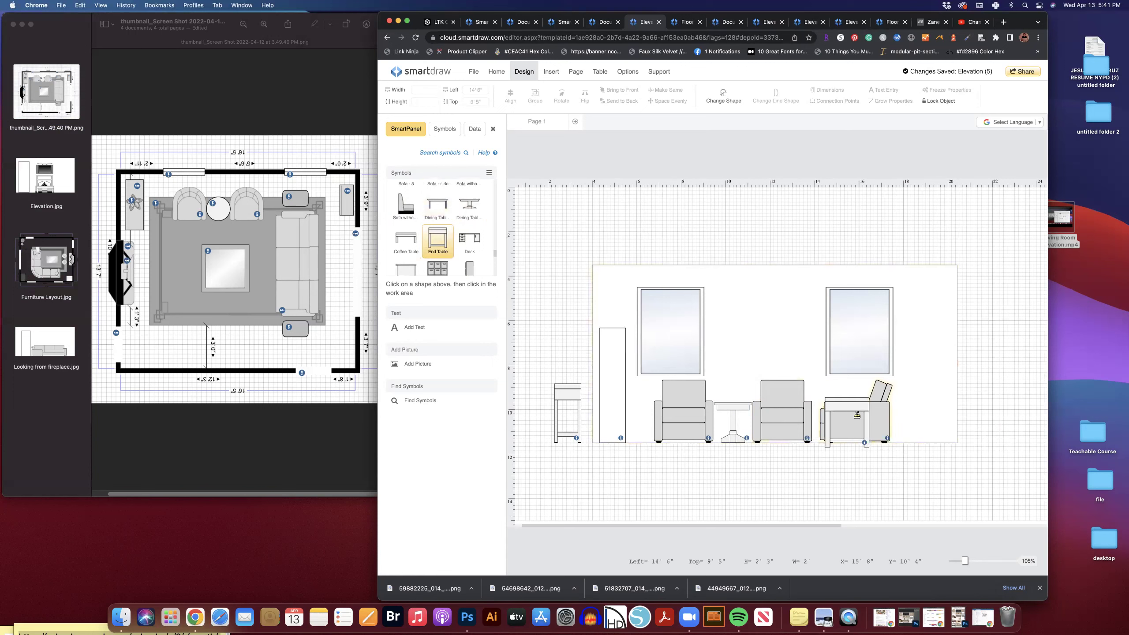
{"action": "left_click", "coordinate": [864, 412]}
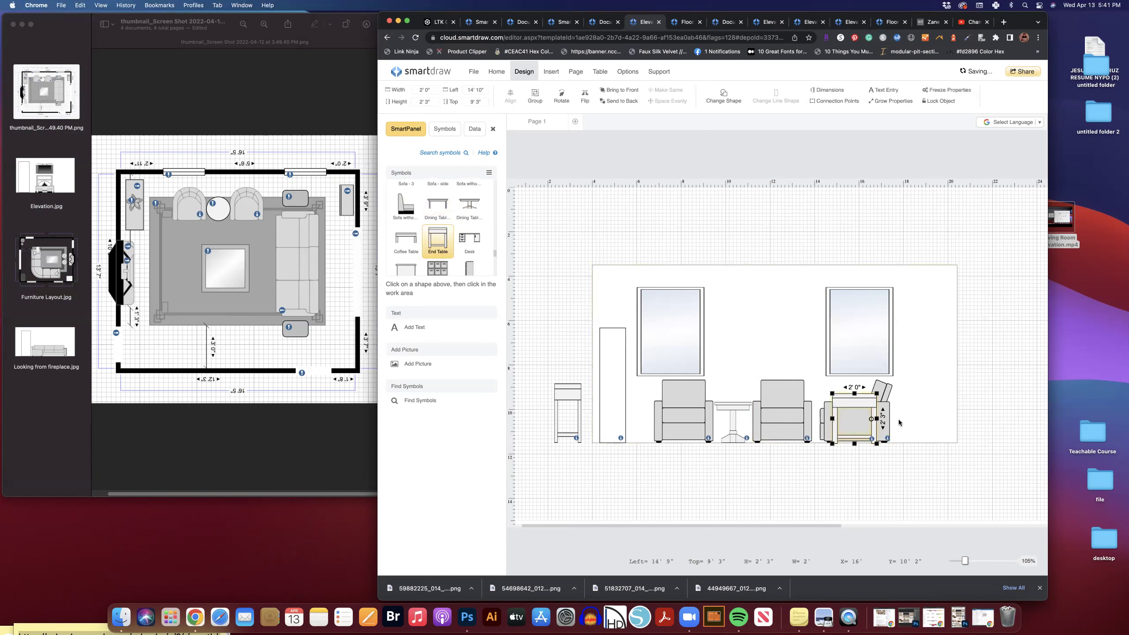
{"action": "left_click_drag", "start_coordinate": [854, 393], "coordinate": [853, 402]}
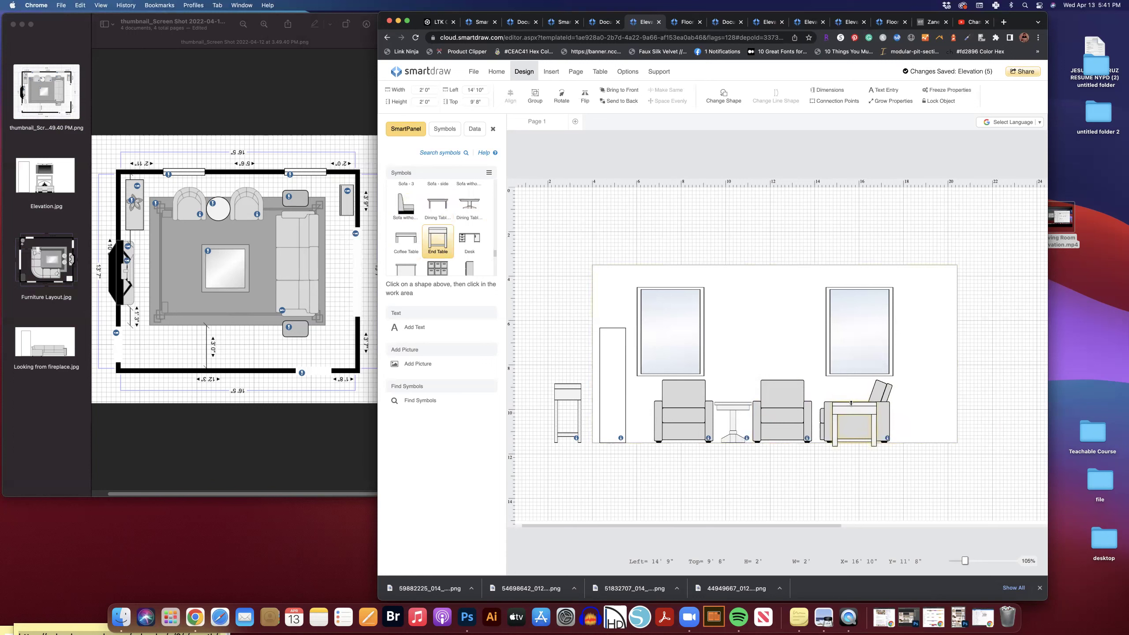
{"action": "left_click_drag", "start_coordinate": [875, 446], "coordinate": [870, 442]}
{"action": "left_click", "coordinate": [880, 481]}
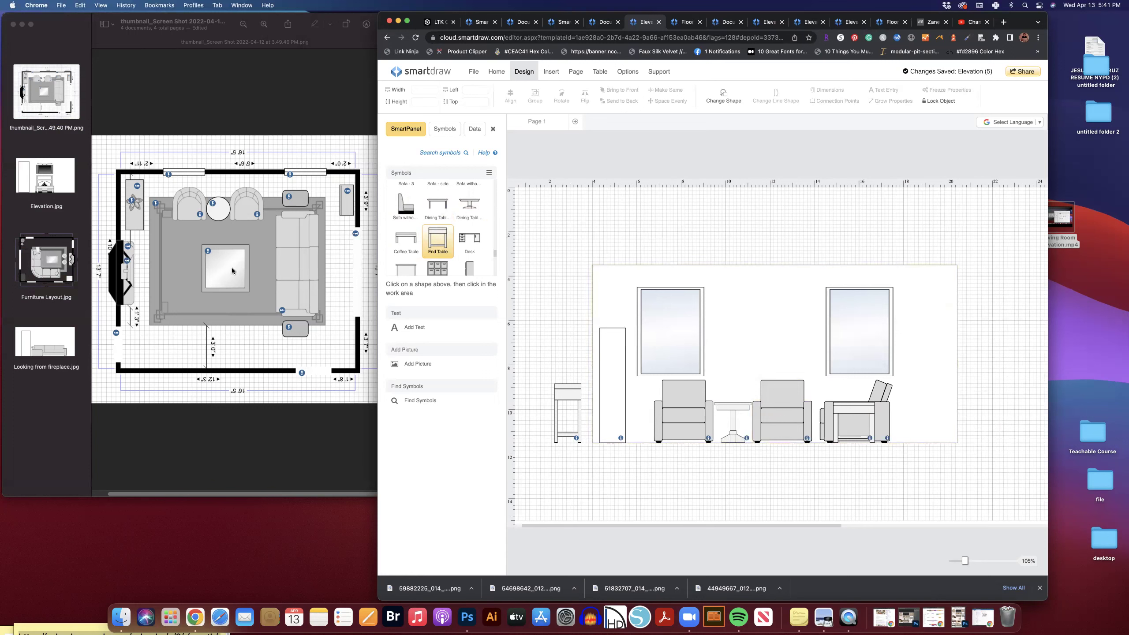
- Add a Coffee Table about 4' 3" wide, centred in front of the pedestal table and armchairs, standing on the wall's base
{"action": "left_click", "coordinate": [406, 240]}
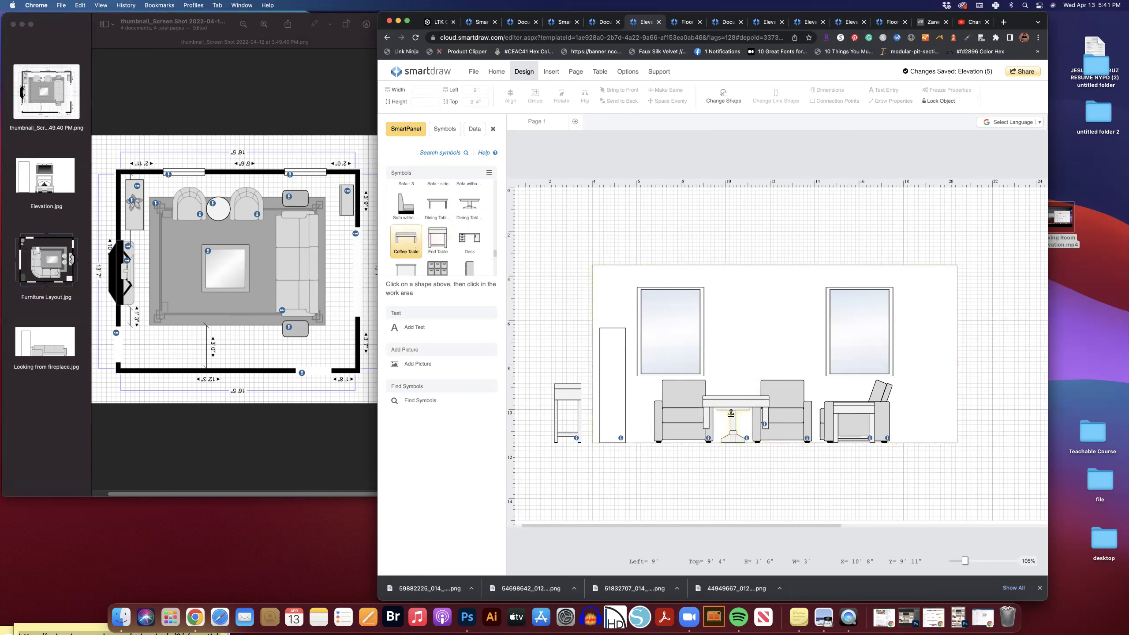
{"action": "left_click", "coordinate": [734, 421]}
{"action": "left_click_drag", "start_coordinate": [761, 426], "coordinate": [734, 417]}
{"action": "left_click", "coordinate": [774, 462]}
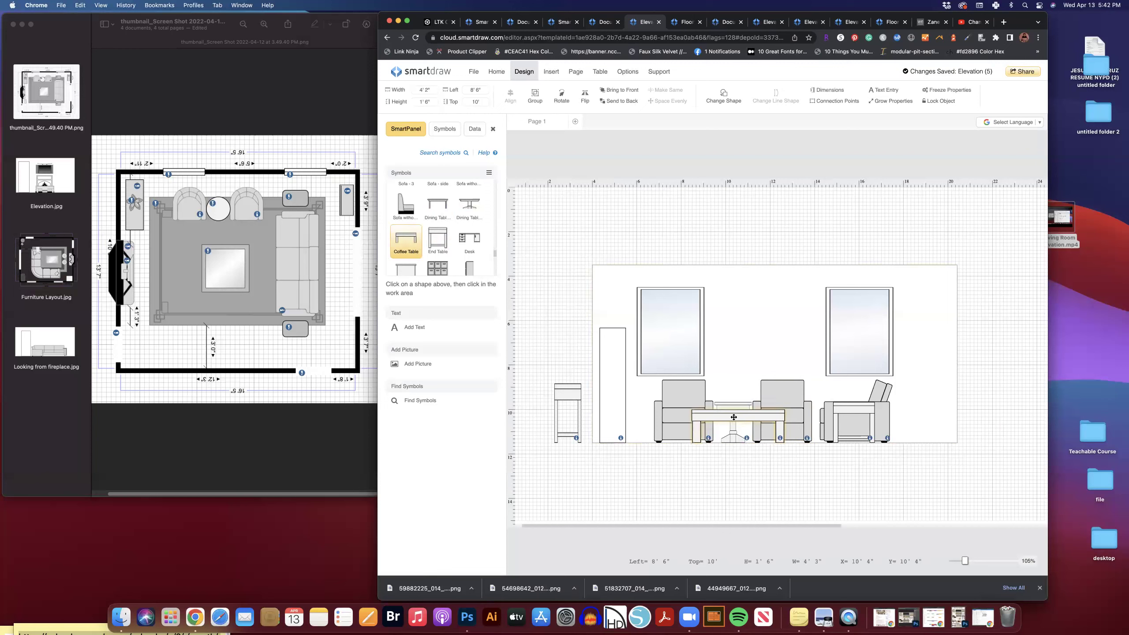
{"action": "left_click", "coordinate": [795, 466]}
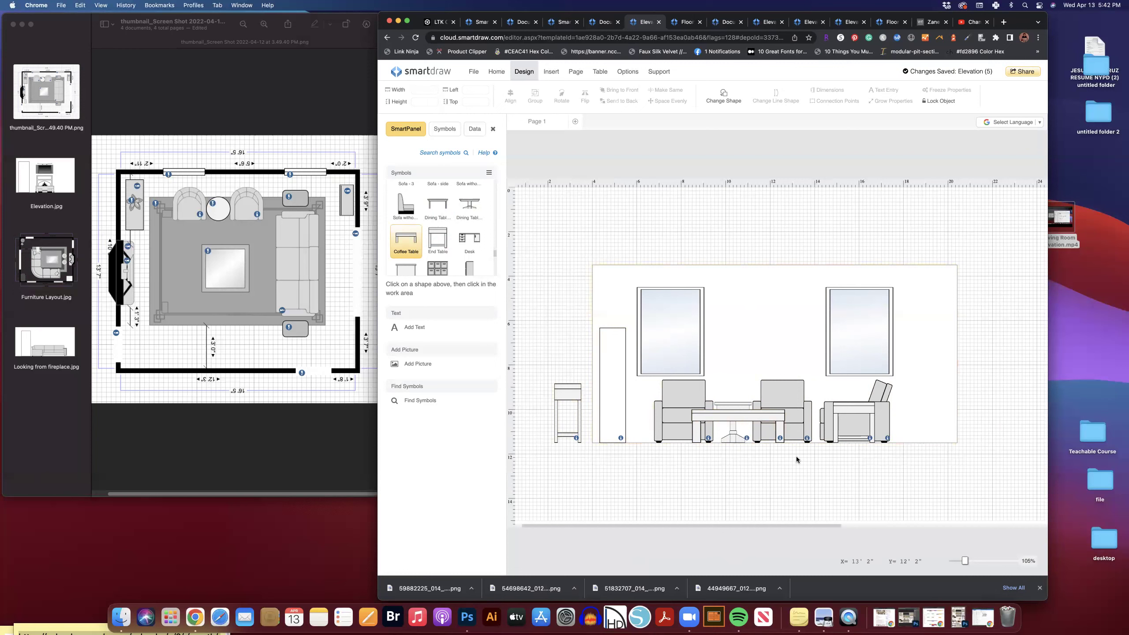
- Copy the tall cabinet rectangle as a 10" wide, 4' 6" tall box standing against the wall's left edge at 4' 0"
{"action": "left_click", "coordinate": [614, 354]}
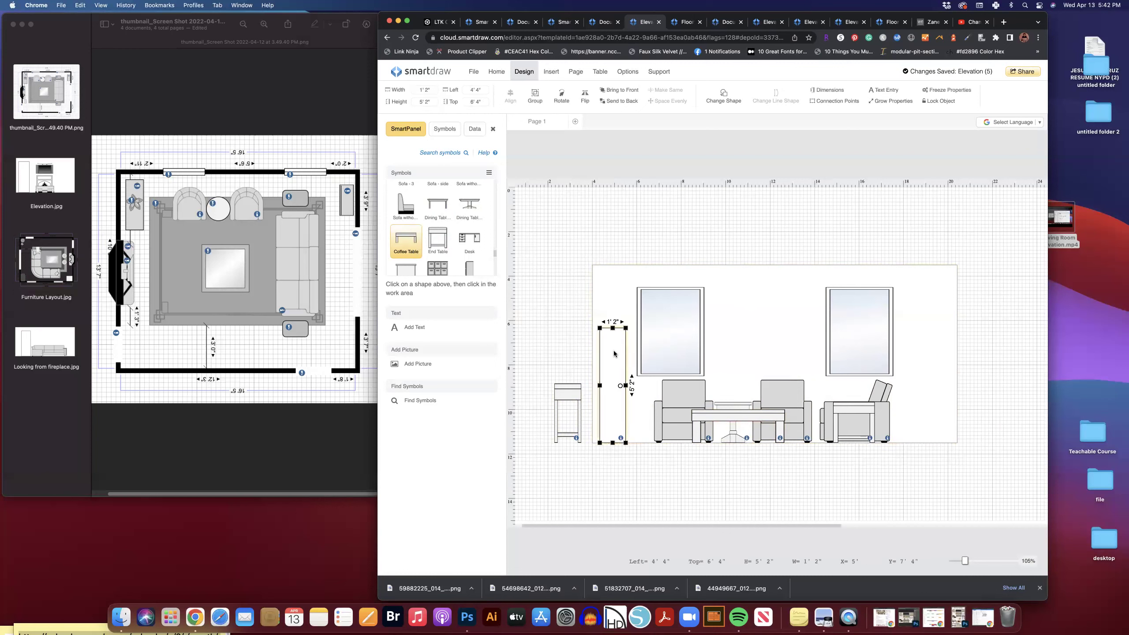
{"action": "mouse_move", "coordinate": [615, 353]}
{"action": "left_mouse_down"}
{"action": "mouse_move", "coordinate": [572, 255]}
{"action": "mouse_move", "coordinate": [617, 347]}
{"action": "mouse_move", "coordinate": [612, 404]}
{"action": "mouse_move", "coordinate": [605, 345]}
{"action": "left_mouse_up"}
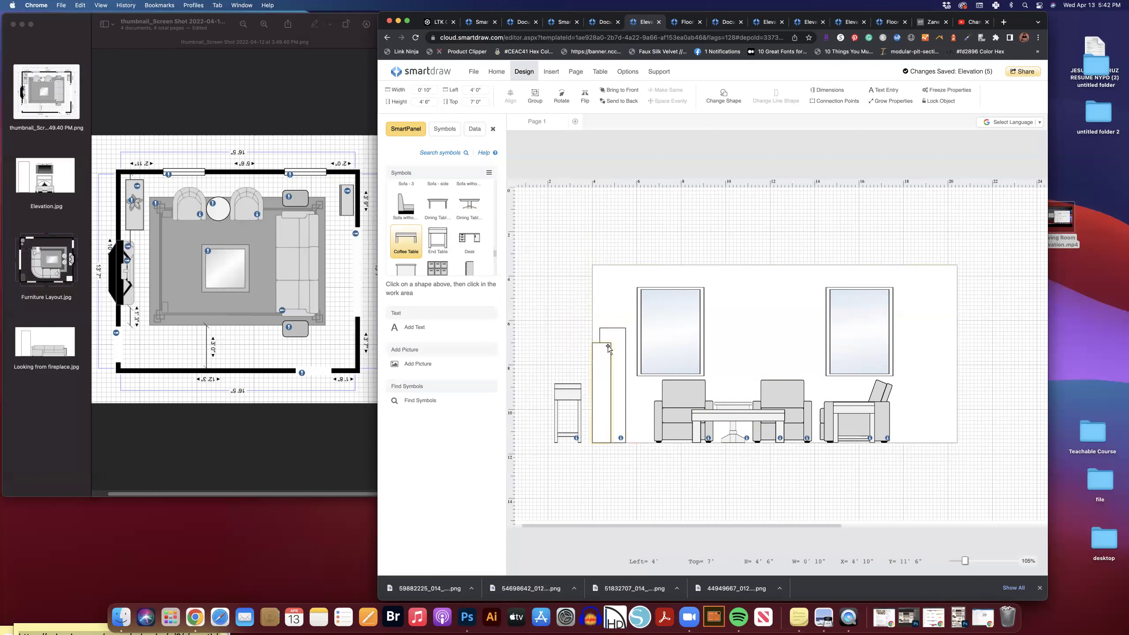
{"action": "left_click", "coordinate": [590, 427]}
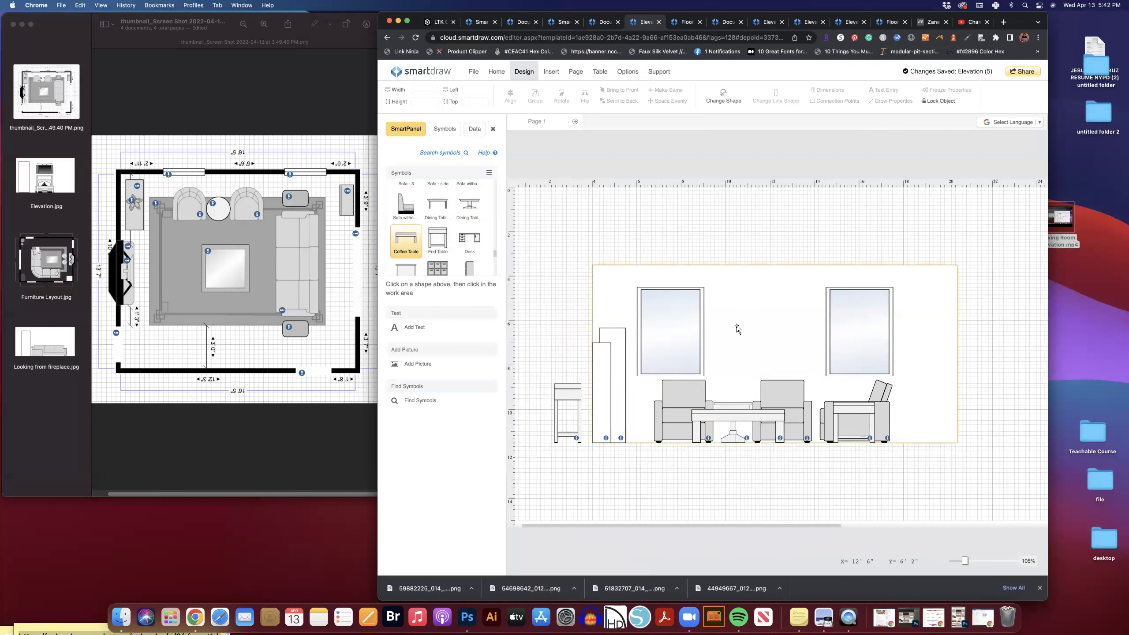
- Look back through the loaded symbols, from the furniture up to Walls, Shelves & Cabinets
{"action": "scroll", "coordinate": [449, 235], "scroll_direction": "up", "scroll_amount": 1}
{"action": "scroll", "coordinate": [449, 235], "scroll_direction": "up", "scroll_amount": 5}
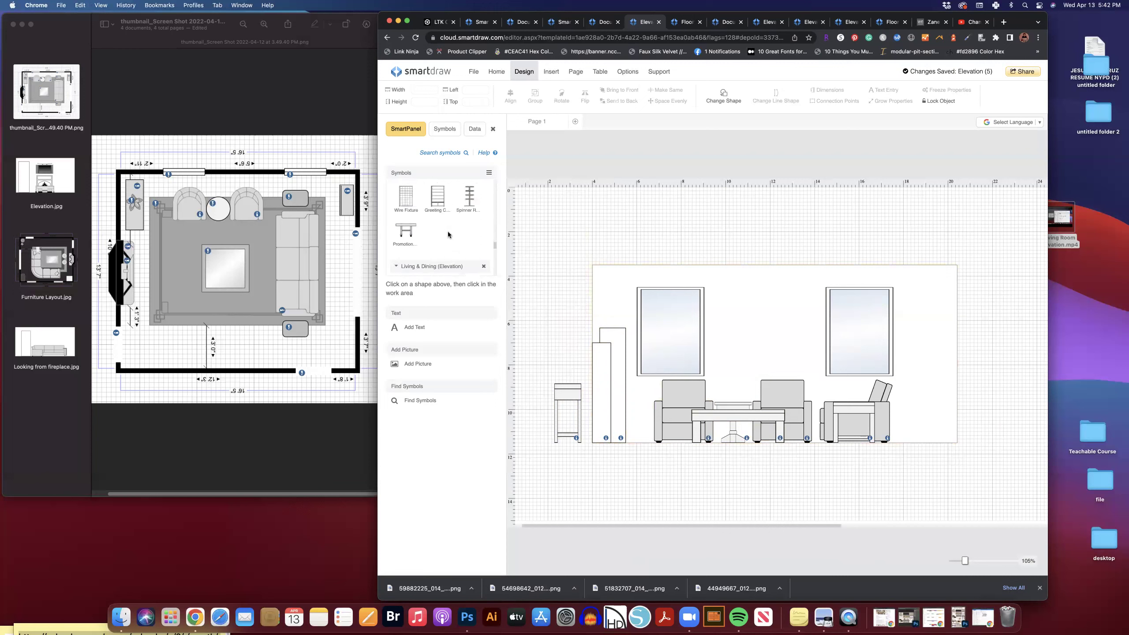
{"action": "scroll", "coordinate": [449, 234], "scroll_direction": "up", "scroll_amount": 6}
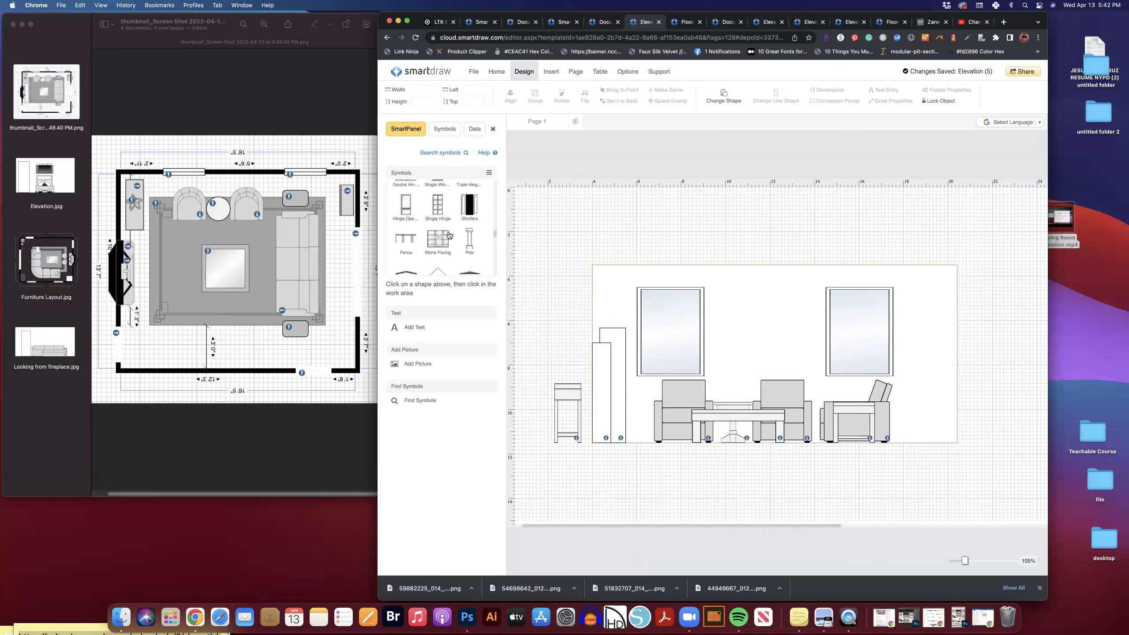
{"action": "scroll", "coordinate": [448, 234], "scroll_direction": "up", "scroll_amount": 6}
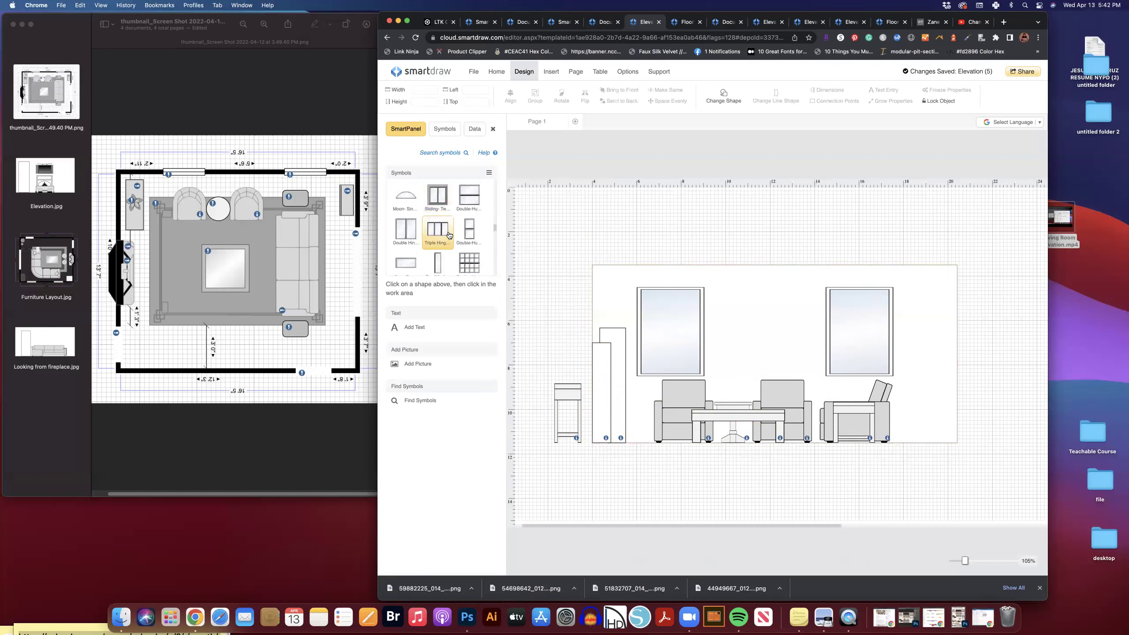
{"action": "scroll", "coordinate": [449, 235], "scroll_direction": "up", "scroll_amount": 6}
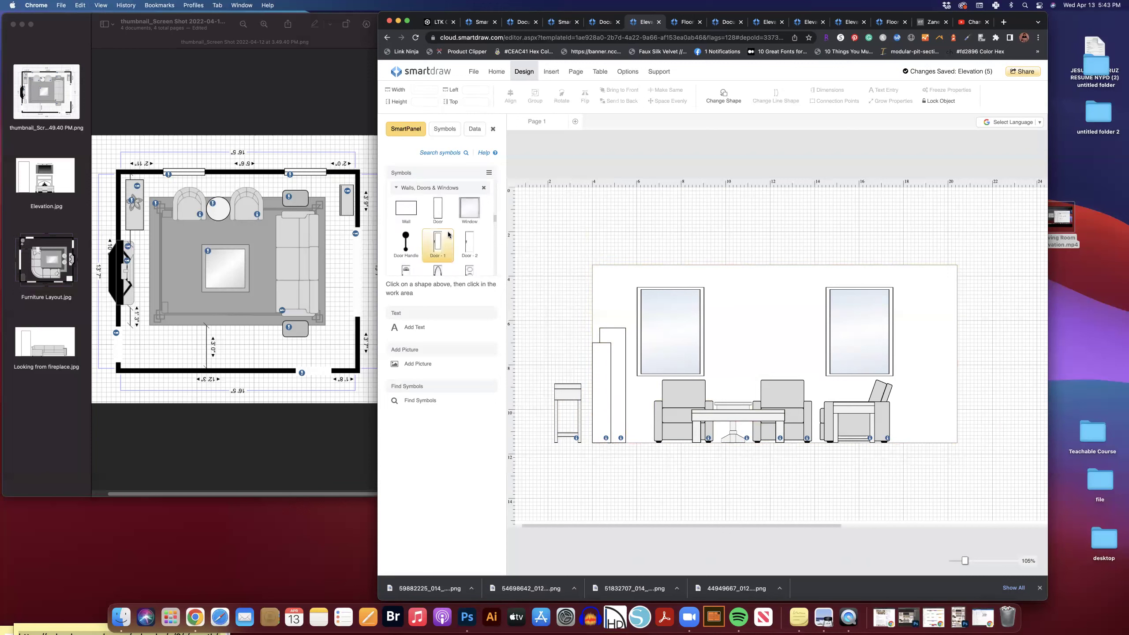
{"action": "scroll", "coordinate": [448, 231], "scroll_direction": "up", "scroll_amount": 6}
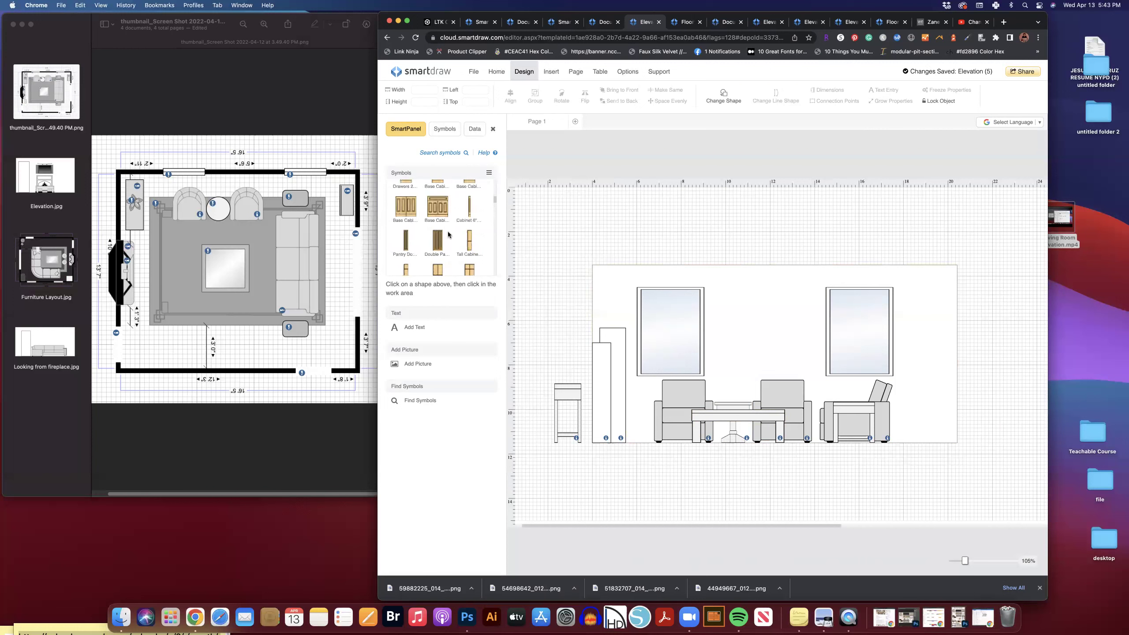
{"action": "scroll", "coordinate": [448, 232], "scroll_direction": "up", "scroll_amount": 6}
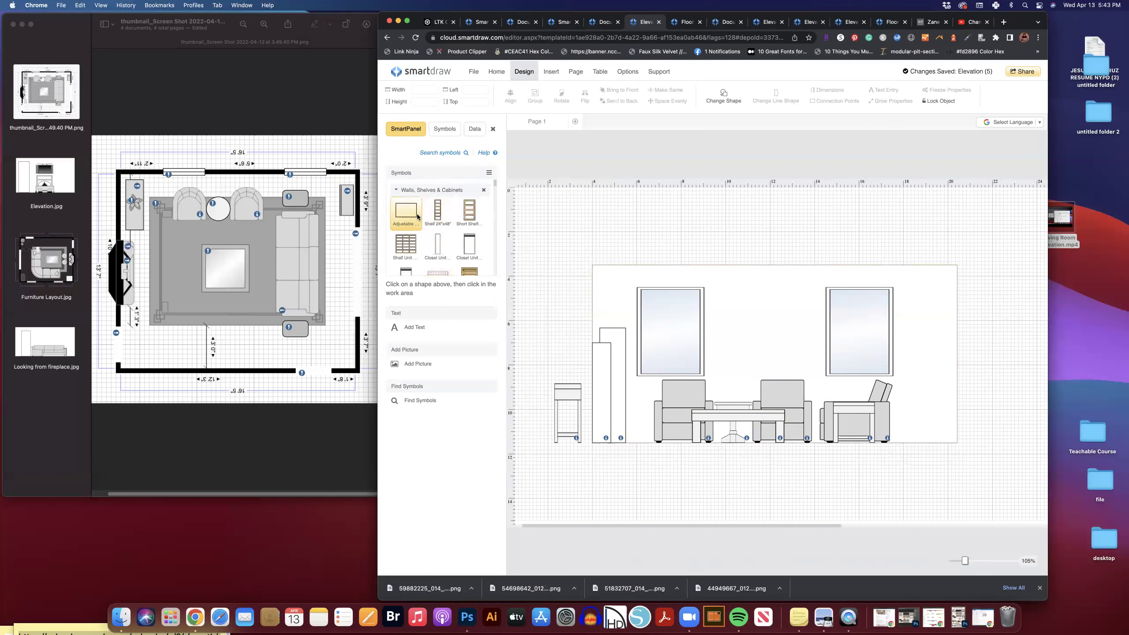
- Copy the narrow box, resize the copy to 3' 8" by 2' 4", and park it above the wall at left 4' 4", top 0' 8"
{"action": "left_click", "coordinate": [605, 359]}
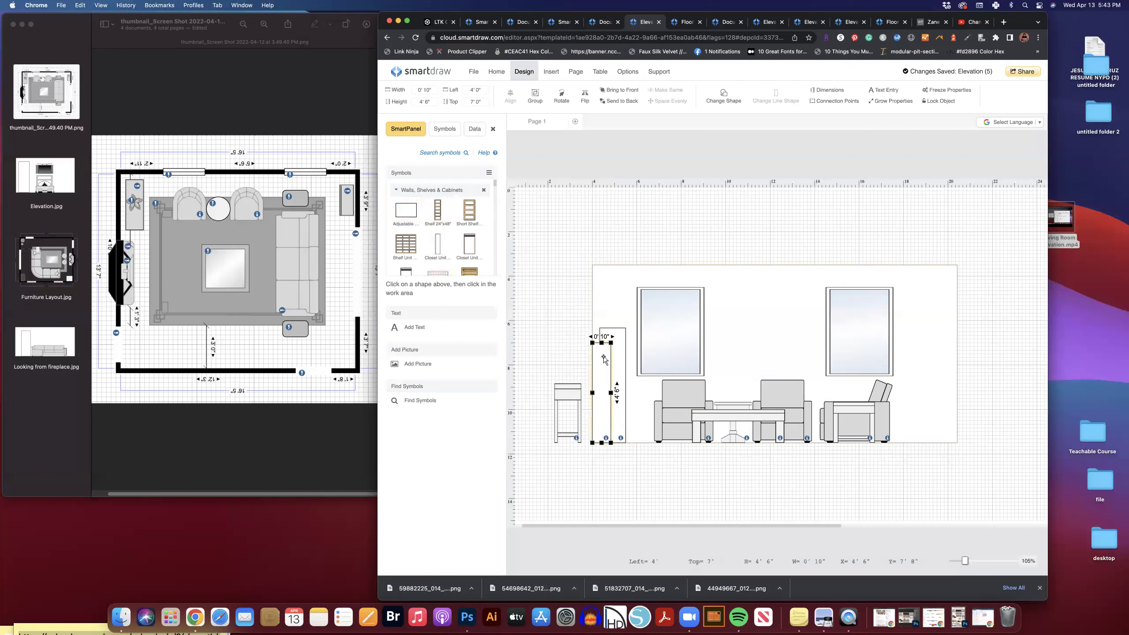
{"action": "left_click_drag", "start_coordinate": [604, 359], "coordinate": [781, 324]}
{"action": "left_click", "coordinate": [819, 252]}
{"action": "left_click", "coordinate": [754, 334]}
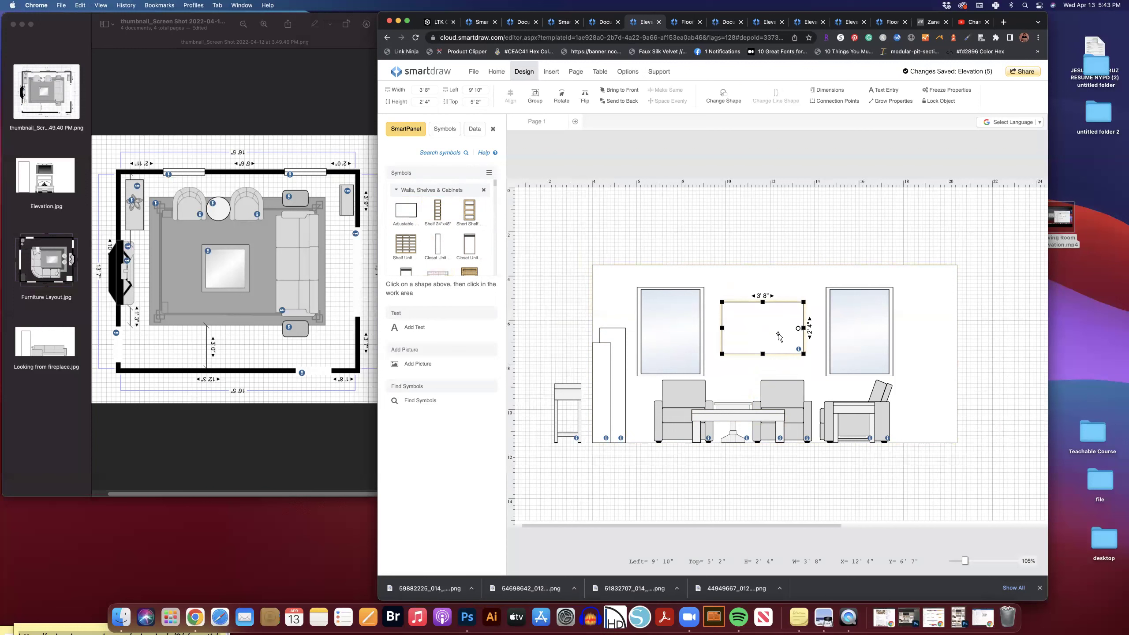
{"action": "left_click_drag", "start_coordinate": [773, 334], "coordinate": [652, 234]}
- Look through all the loaded symbol groups, from shelves and cabinets down to the serving carts
{"action": "scroll", "coordinate": [444, 240], "scroll_direction": "down", "scroll_amount": 10}
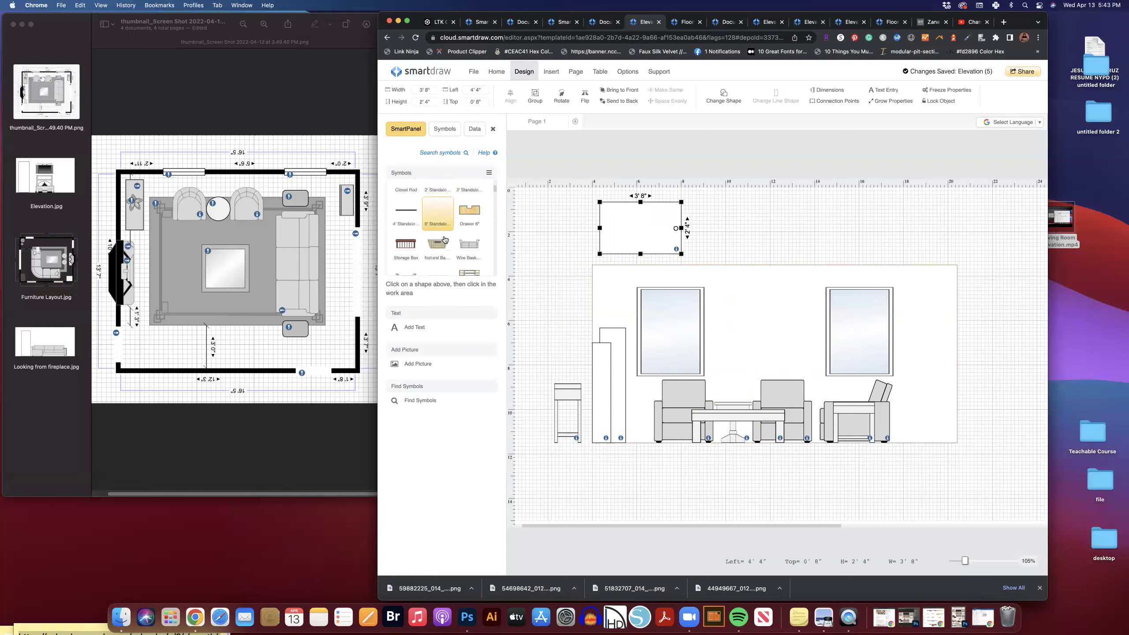
{"action": "scroll", "coordinate": [445, 240], "scroll_direction": "down", "scroll_amount": 5}
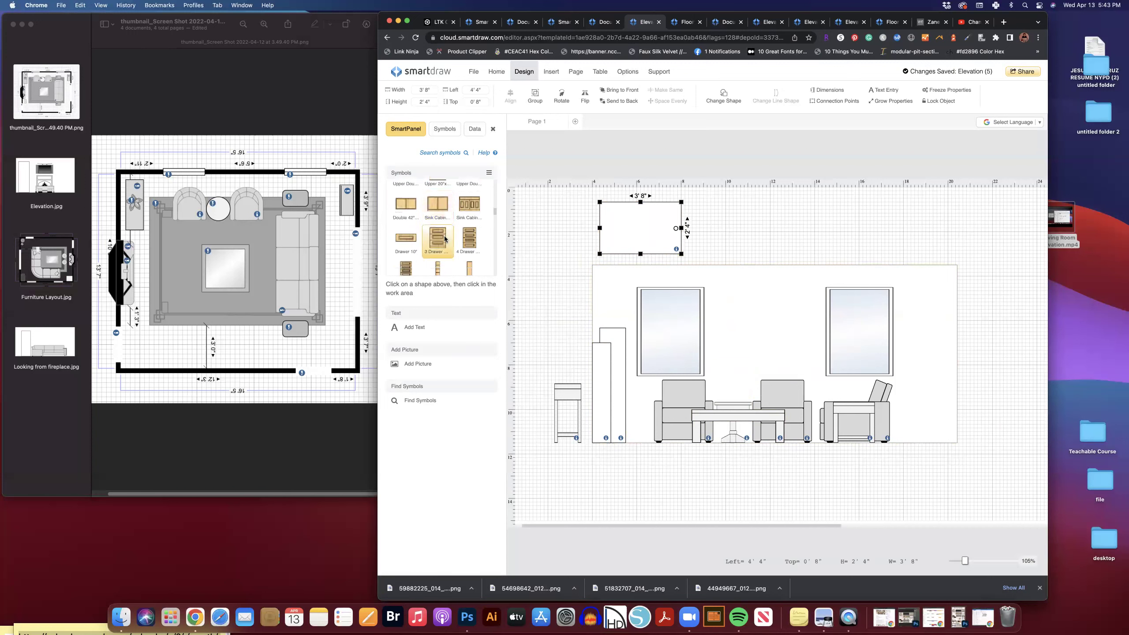
{"action": "scroll", "coordinate": [445, 239], "scroll_direction": "down", "scroll_amount": 1}
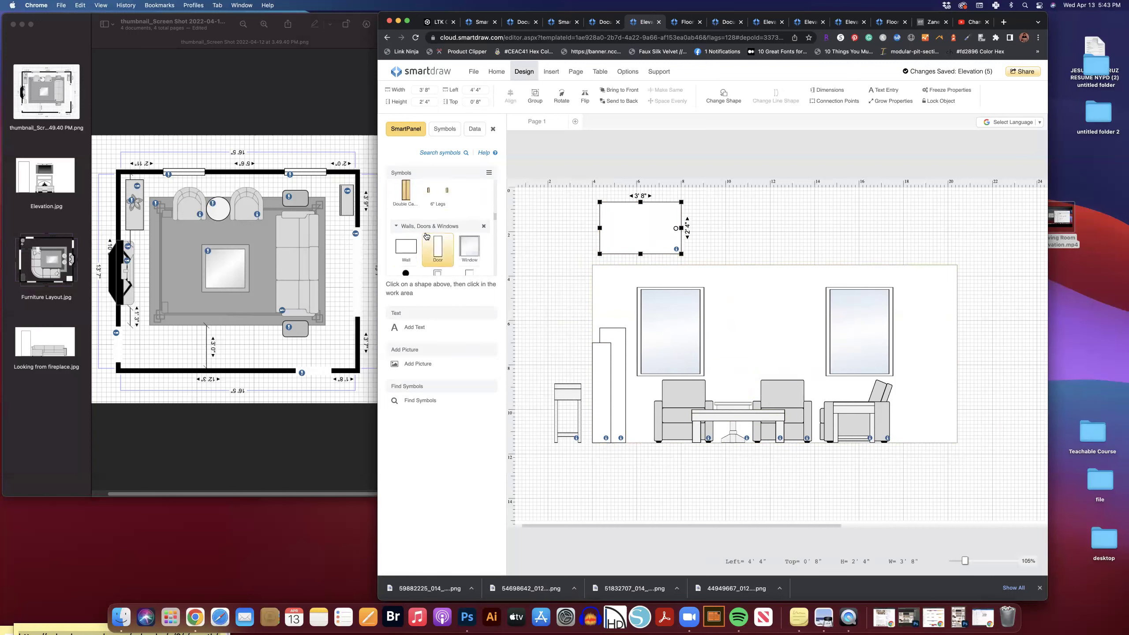
{"action": "scroll", "coordinate": [443, 239], "scroll_direction": "down", "scroll_amount": 8}
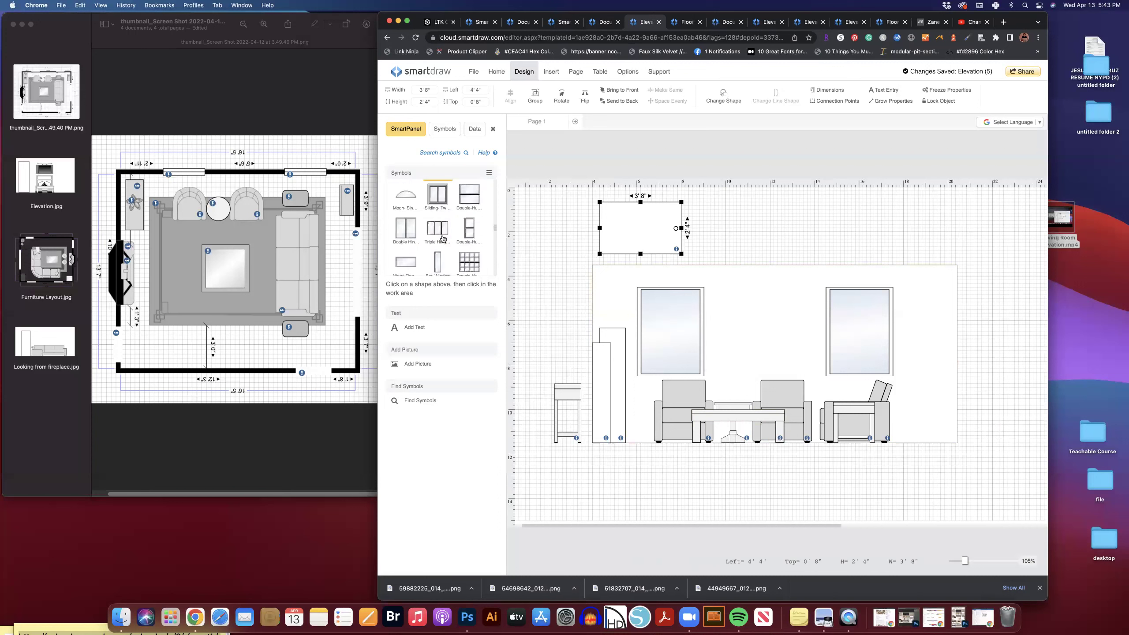
{"action": "scroll", "coordinate": [443, 240], "scroll_direction": "down", "scroll_amount": 10}
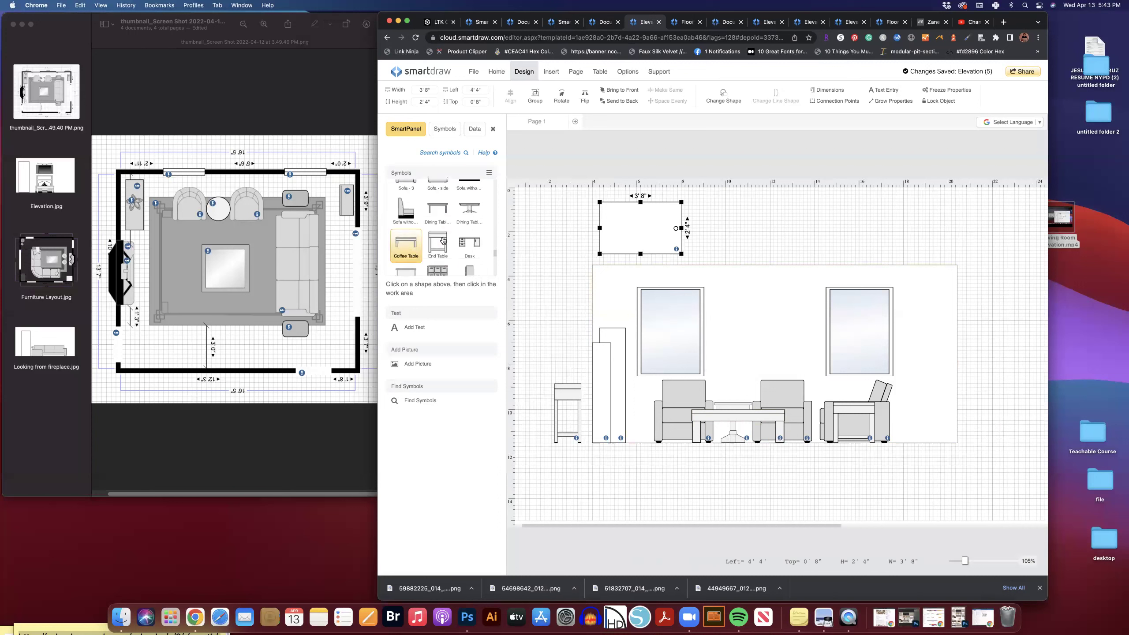
{"action": "scroll", "coordinate": [443, 240], "scroll_direction": "down", "scroll_amount": 5}
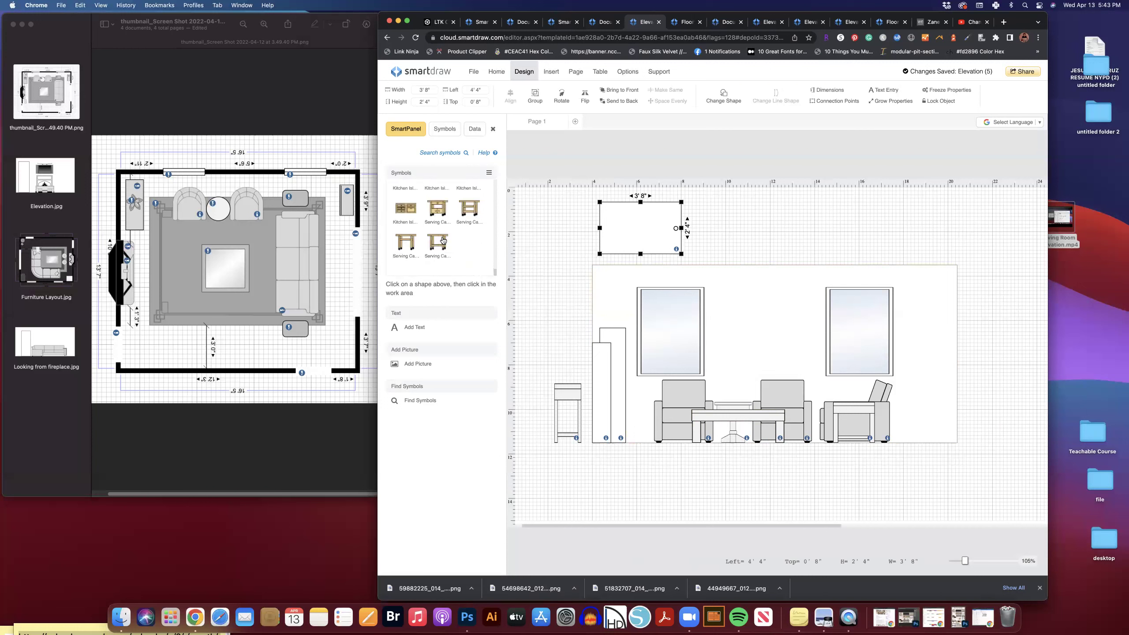
{"action": "scroll", "coordinate": [444, 240], "scroll_direction": "down", "scroll_amount": 5}
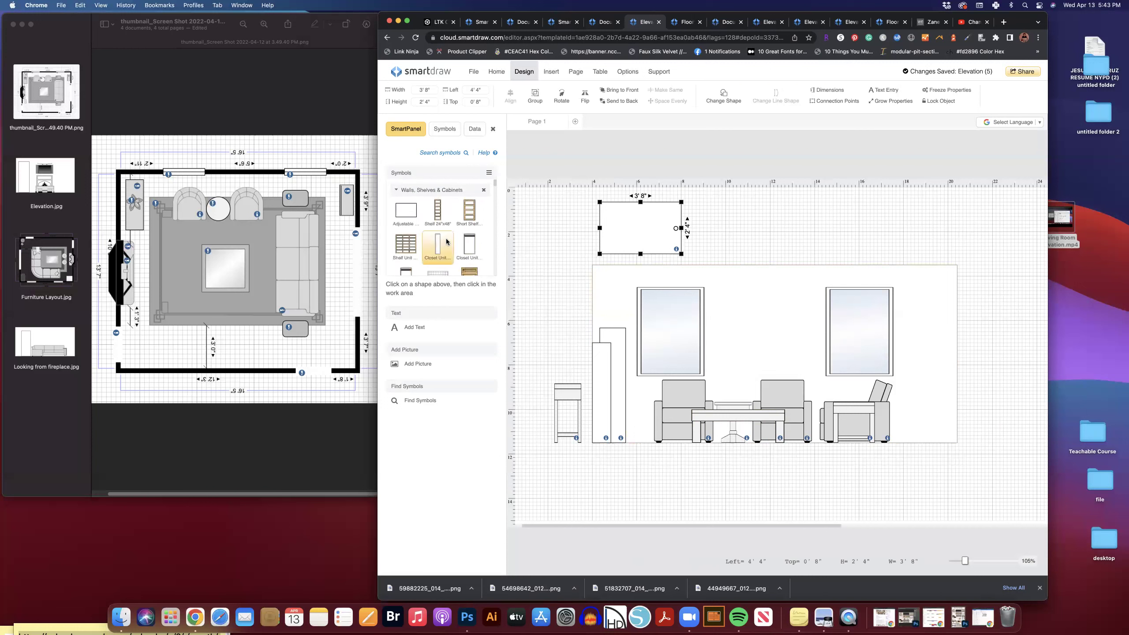
- Look through the Lighting elevation symbols and add that library to the loaded symbols
{"action": "left_click", "coordinate": [489, 173]}
{"action": "left_click", "coordinate": [432, 164]}
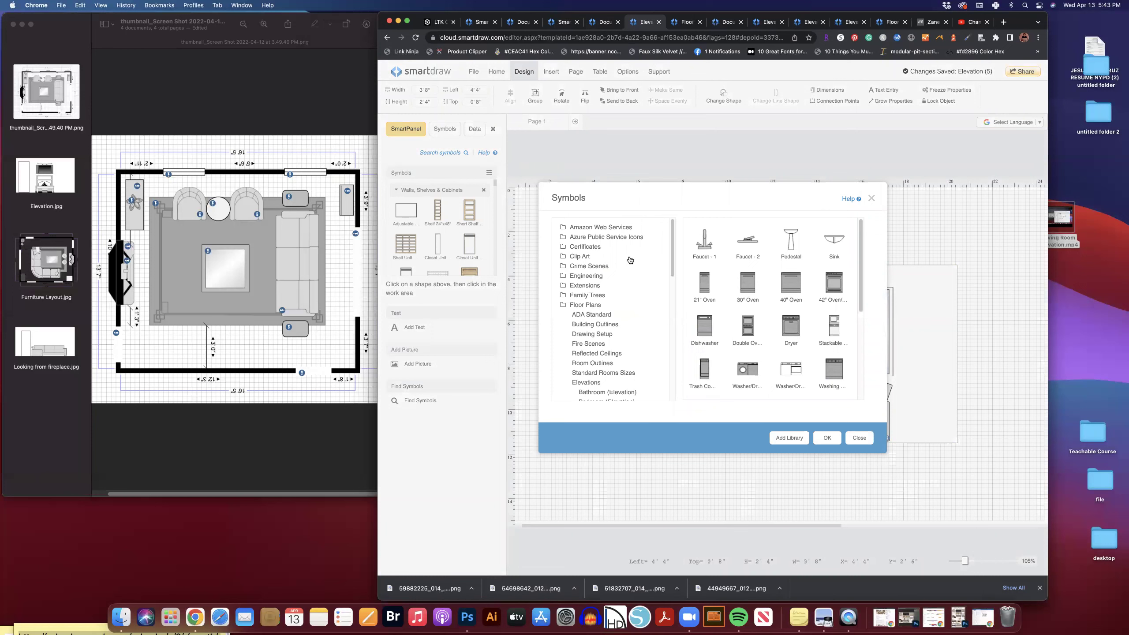
{"action": "scroll", "coordinate": [580, 324], "scroll_direction": "down", "scroll_amount": 5}
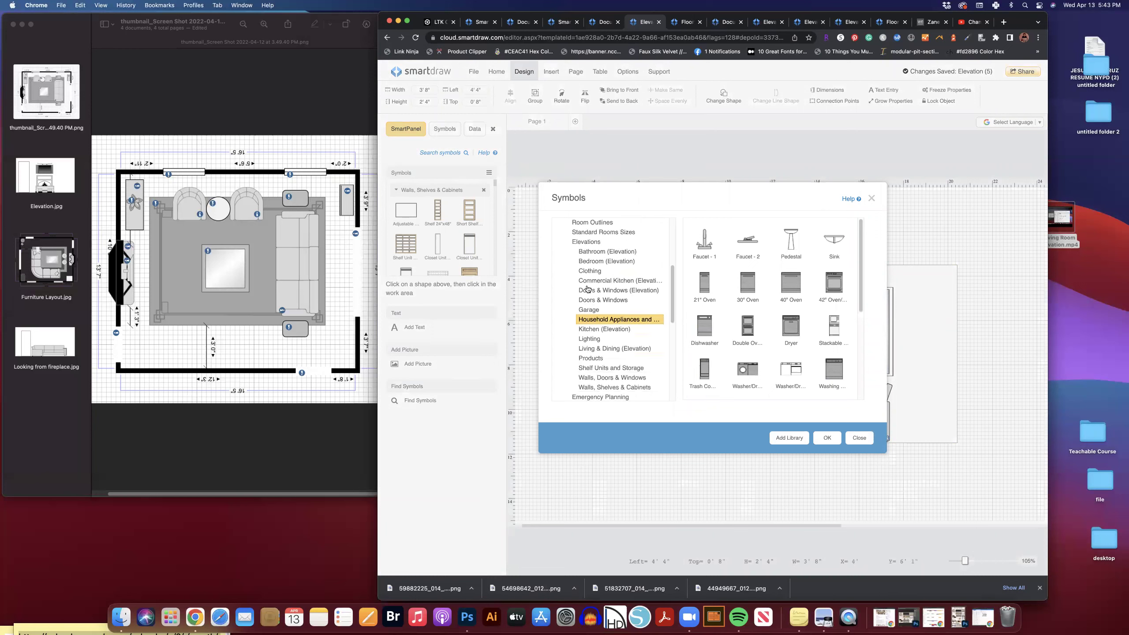
{"action": "left_click", "coordinate": [594, 339]}
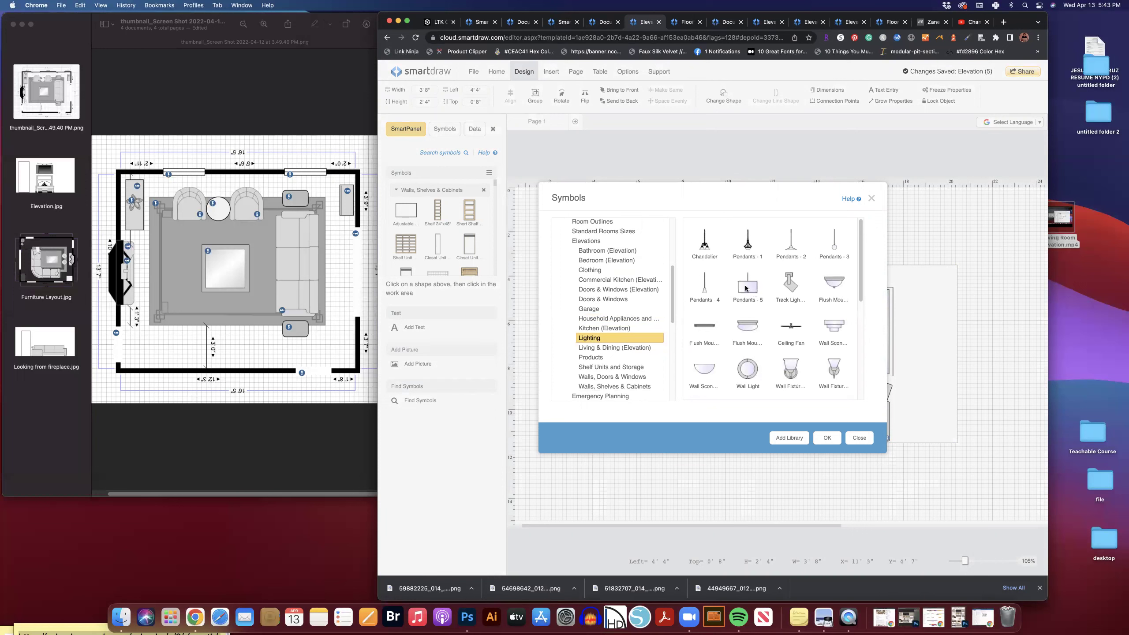
{"action": "scroll", "coordinate": [827, 333], "scroll_direction": "down", "scroll_amount": 3}
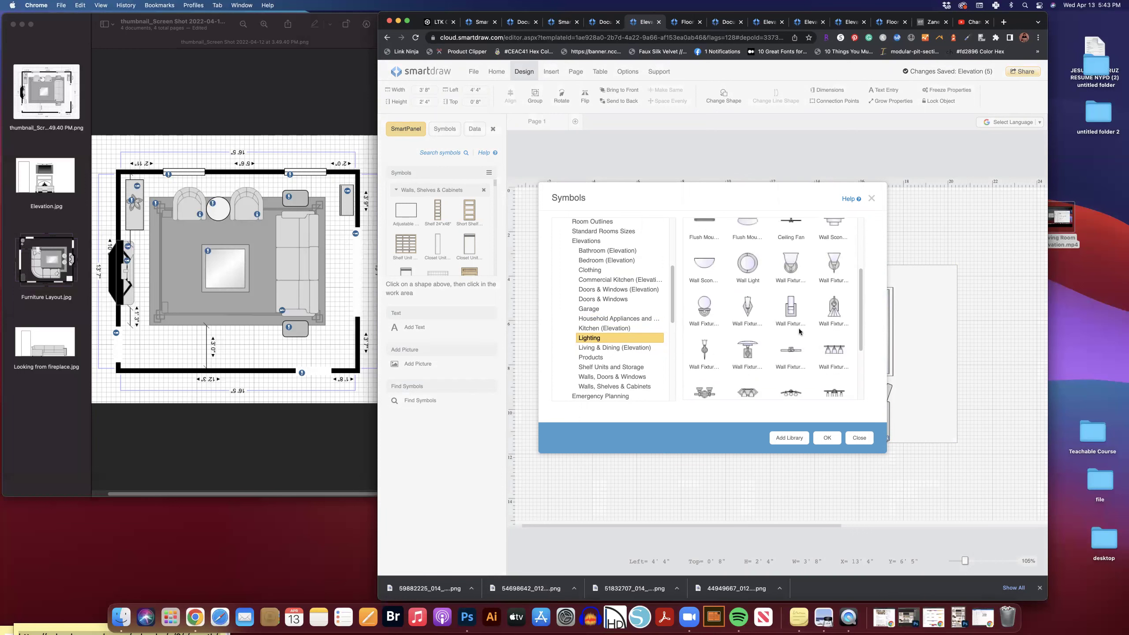
{"action": "scroll", "coordinate": [750, 340], "scroll_direction": "down", "scroll_amount": 3}
{"action": "scroll", "coordinate": [773, 351], "scroll_direction": "down", "scroll_amount": 2}
{"action": "scroll", "coordinate": [773, 354], "scroll_direction": "down", "scroll_amount": 2}
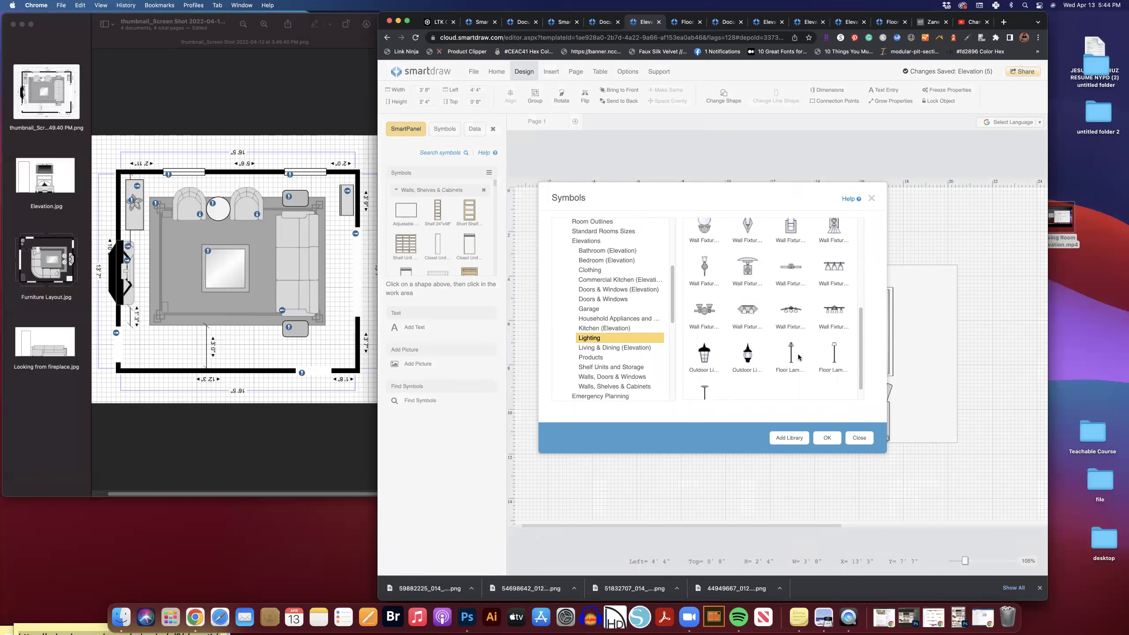
{"action": "scroll", "coordinate": [798, 354], "scroll_direction": "up", "scroll_amount": 3}
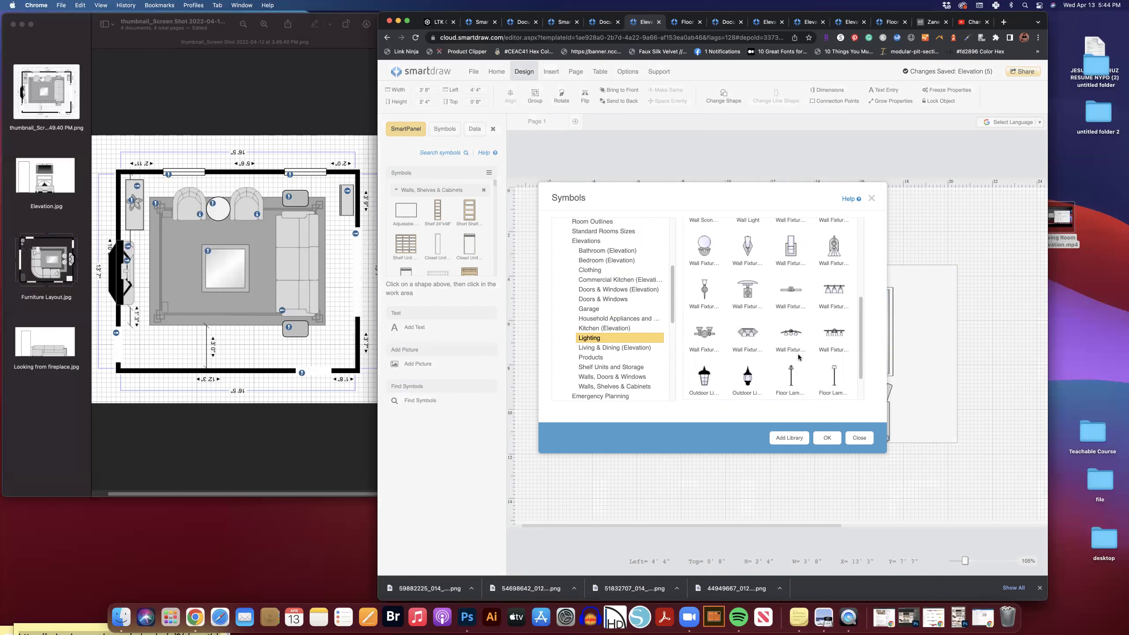
{"action": "scroll", "coordinate": [798, 354], "scroll_direction": "up", "scroll_amount": 2}
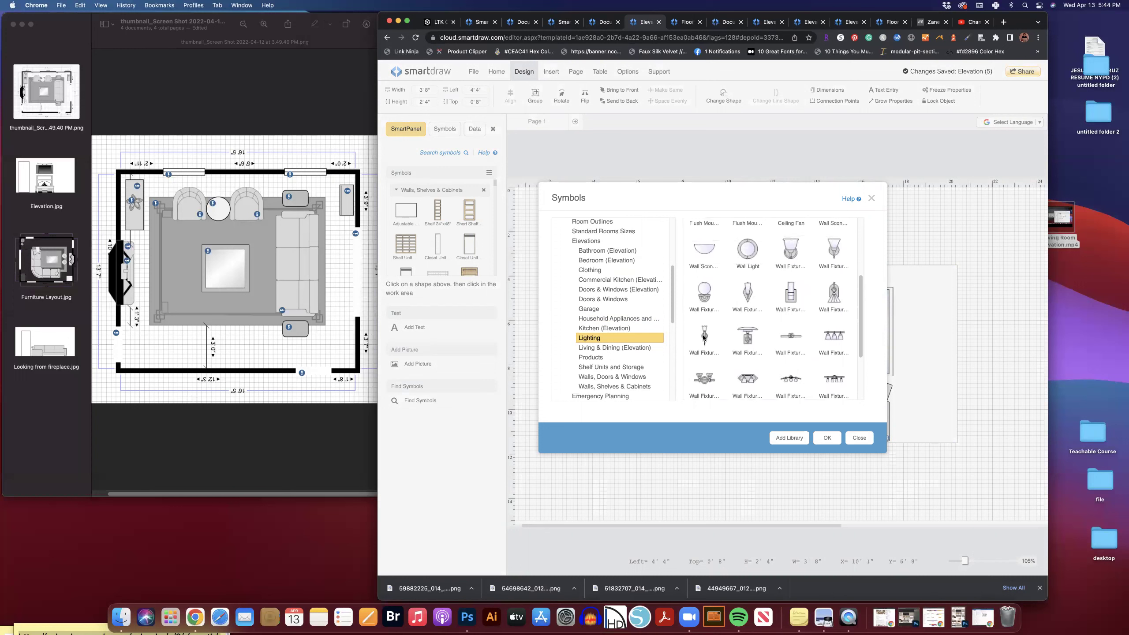
{"action": "scroll", "coordinate": [712, 330], "scroll_direction": "up", "scroll_amount": 1}
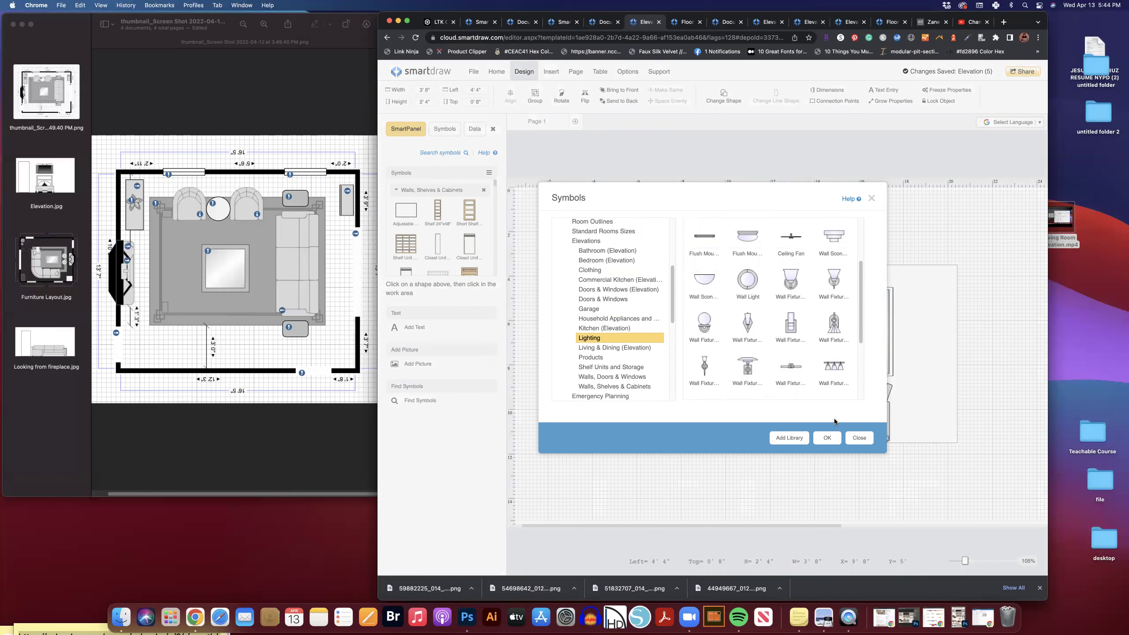
{"action": "left_click", "coordinate": [791, 440]}
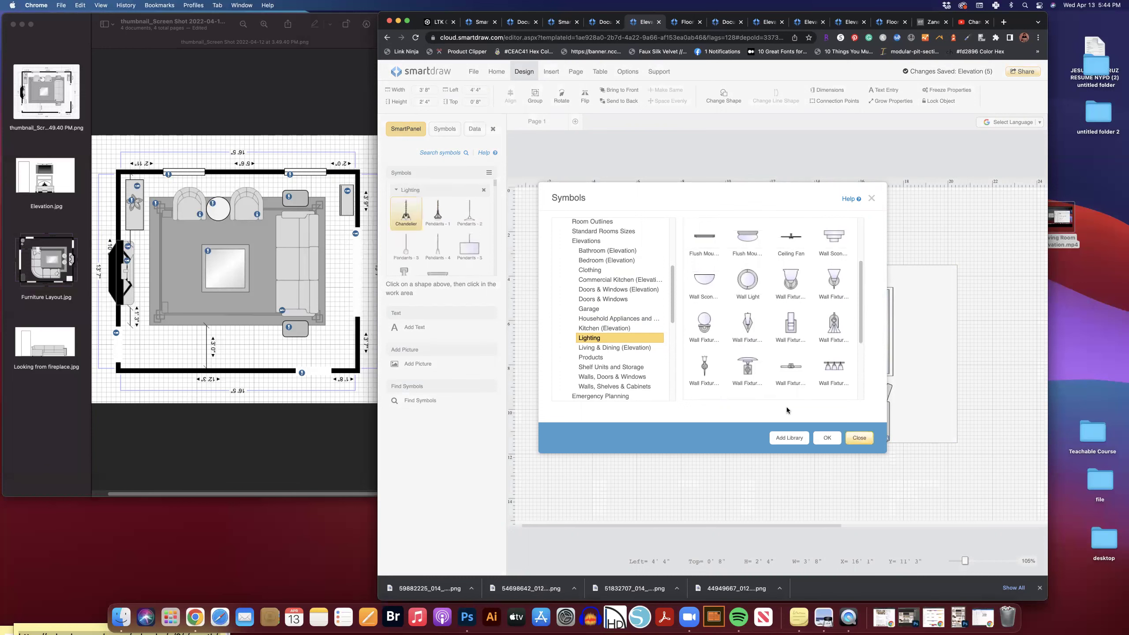
{"action": "left_click", "coordinate": [859, 437]}
- Place a wall sconce beyond the right window at left 18' 8", top 5' 8", and make it 1' 2" wide
{"action": "scroll", "coordinate": [405, 231], "scroll_direction": "down", "scroll_amount": 5}
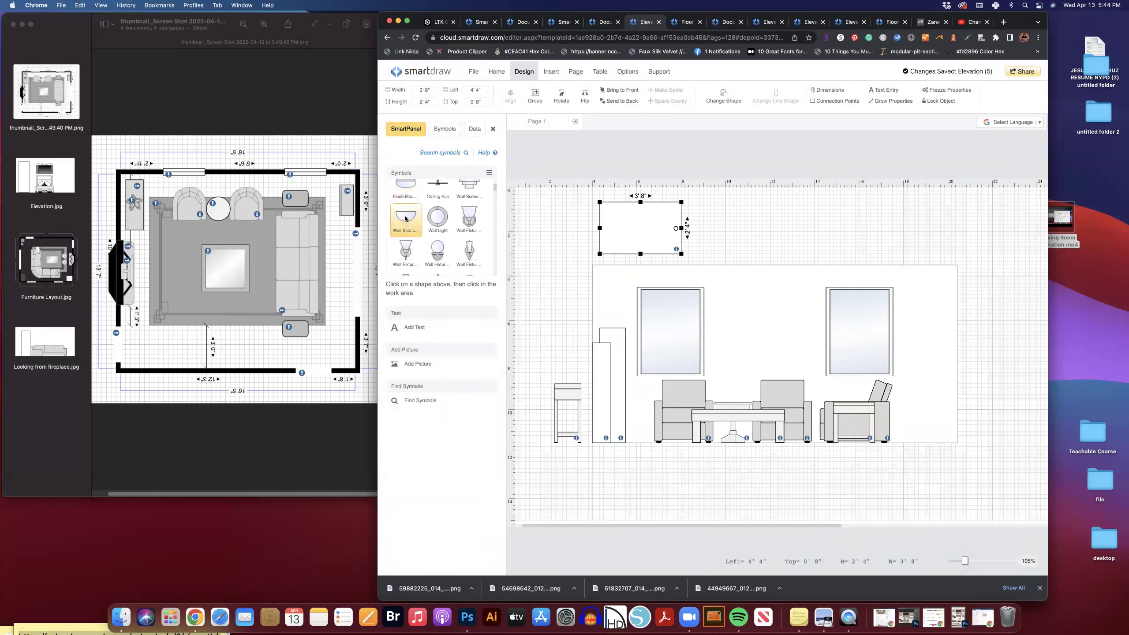
{"action": "left_click", "coordinate": [404, 218]}
{"action": "left_click", "coordinate": [763, 321]}
{"action": "left_click_drag", "start_coordinate": [775, 323], "coordinate": [766, 317]}
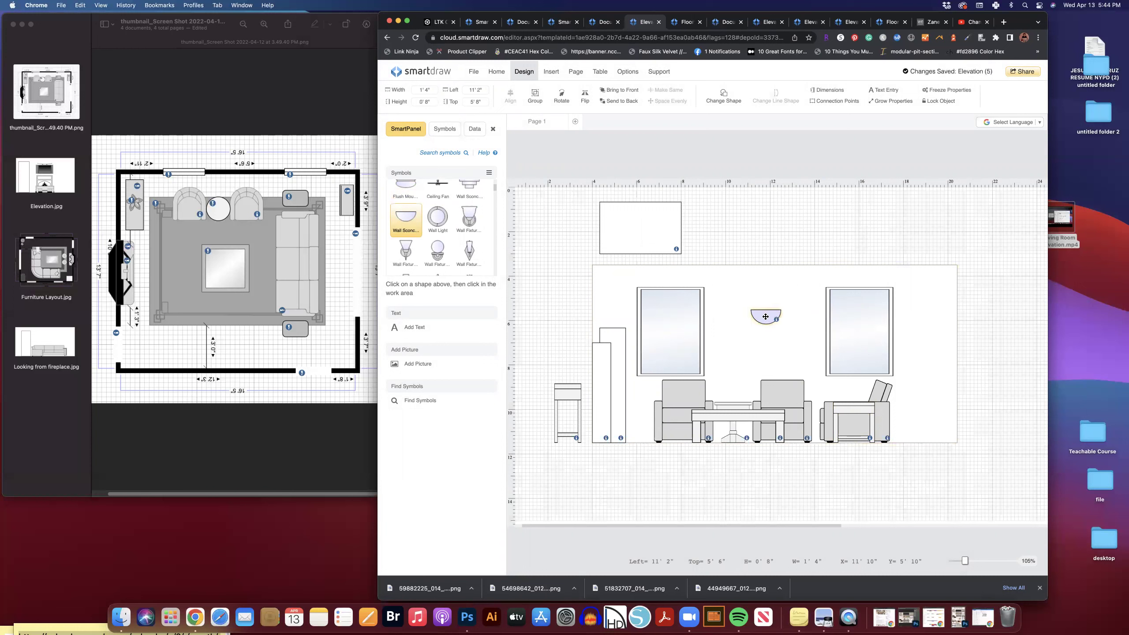
{"action": "left_click", "coordinate": [783, 232]}
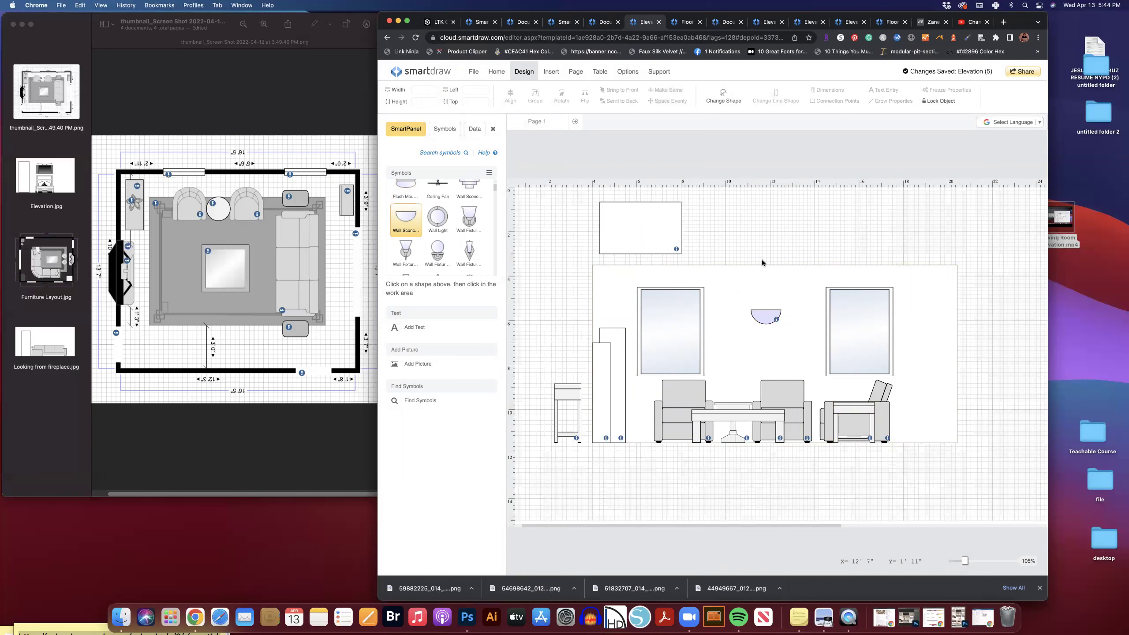
{"action": "left_click_drag", "start_coordinate": [763, 318], "coordinate": [942, 320]}
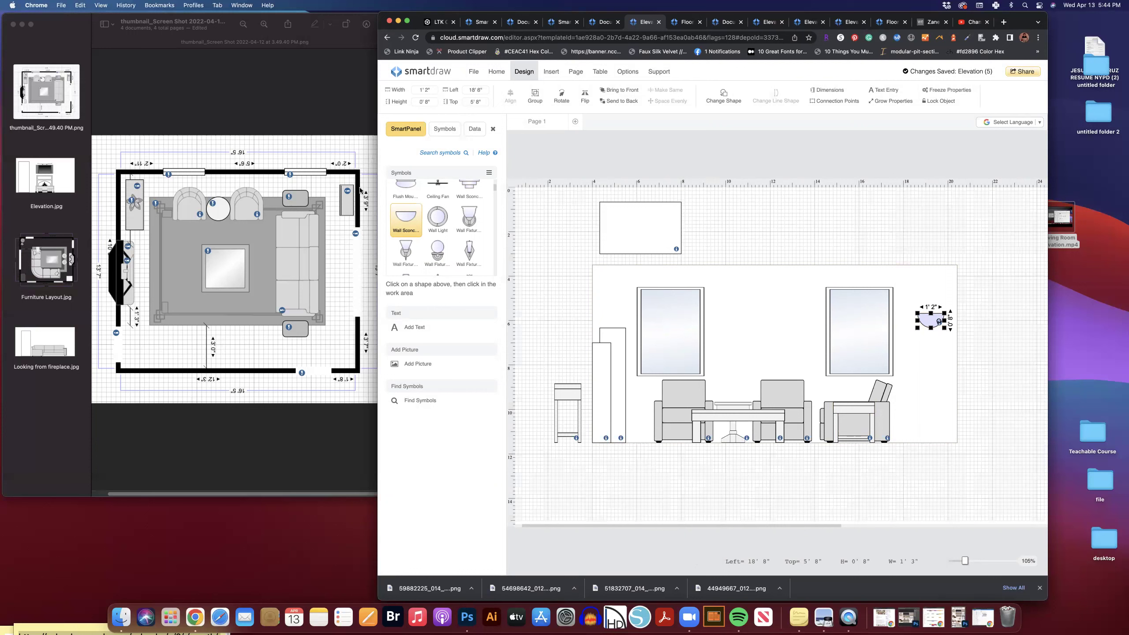
- Move the 3' 8" by 2' 4" rectangle onto the wall, centred between the two windows above the chairs
{"action": "left_click_drag", "start_coordinate": [633, 228], "coordinate": [758, 324]}
{"action": "left_click", "coordinate": [789, 245]}
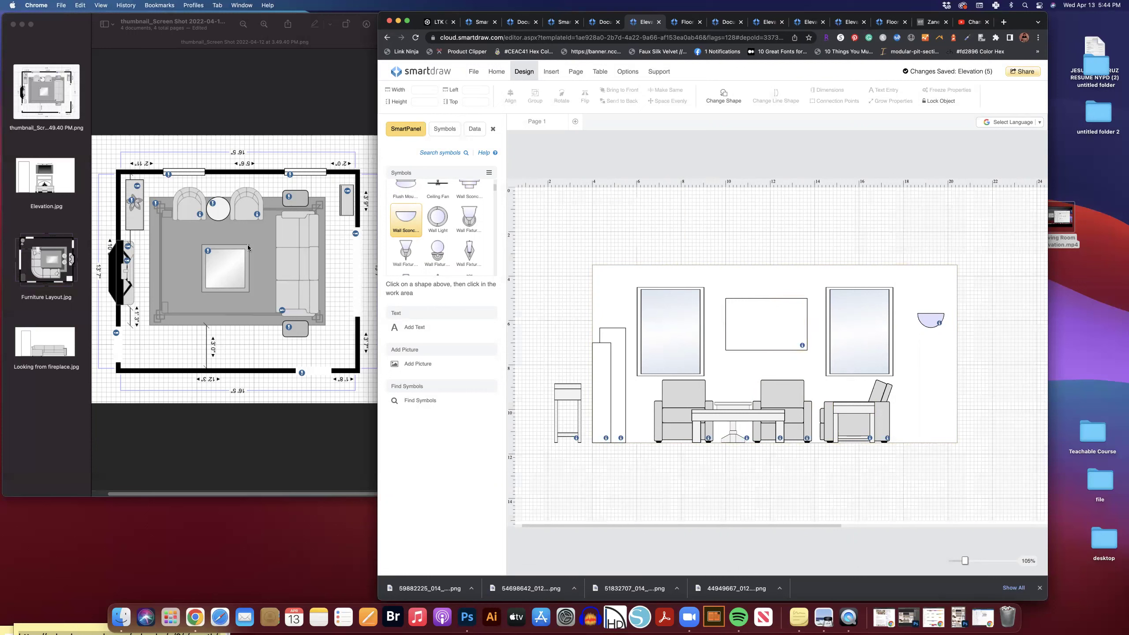
- Switch to Preview and rotate the Furniture Layout image by 180 degrees
{"action": "left_click", "coordinate": [58, 276]}
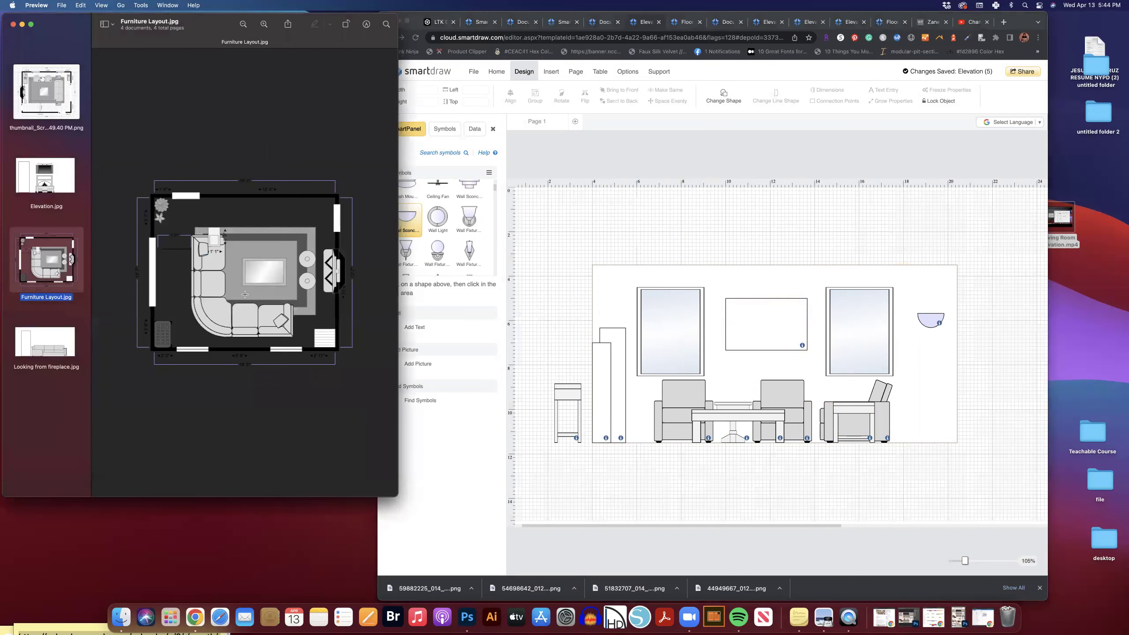
{"action": "key", "text": "Down"}
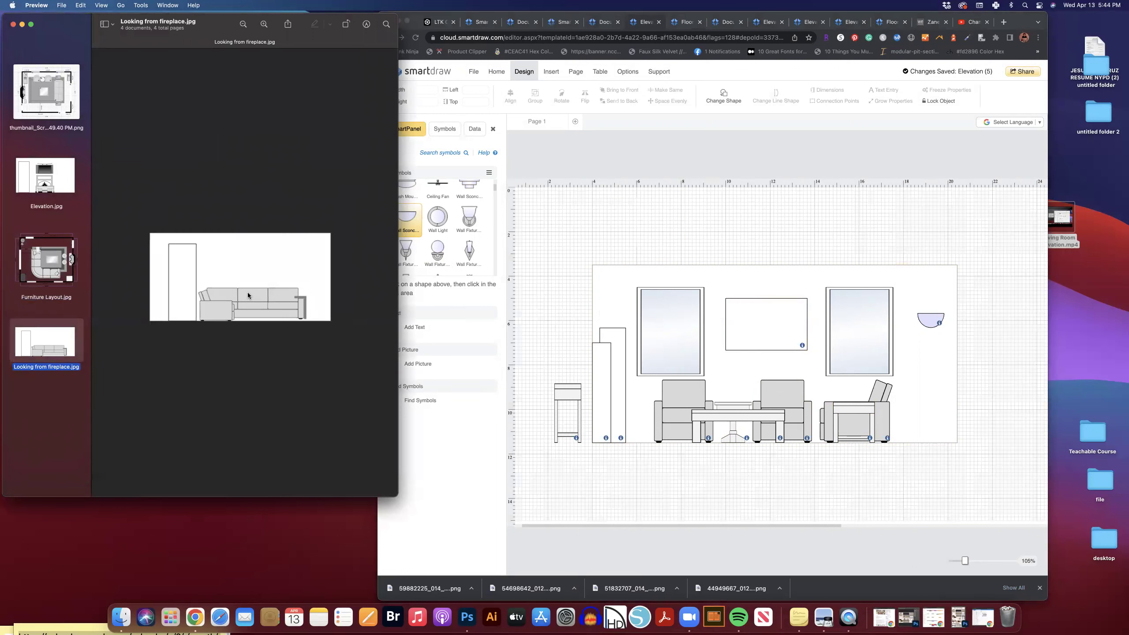
{"action": "left_click", "coordinate": [46, 250]}
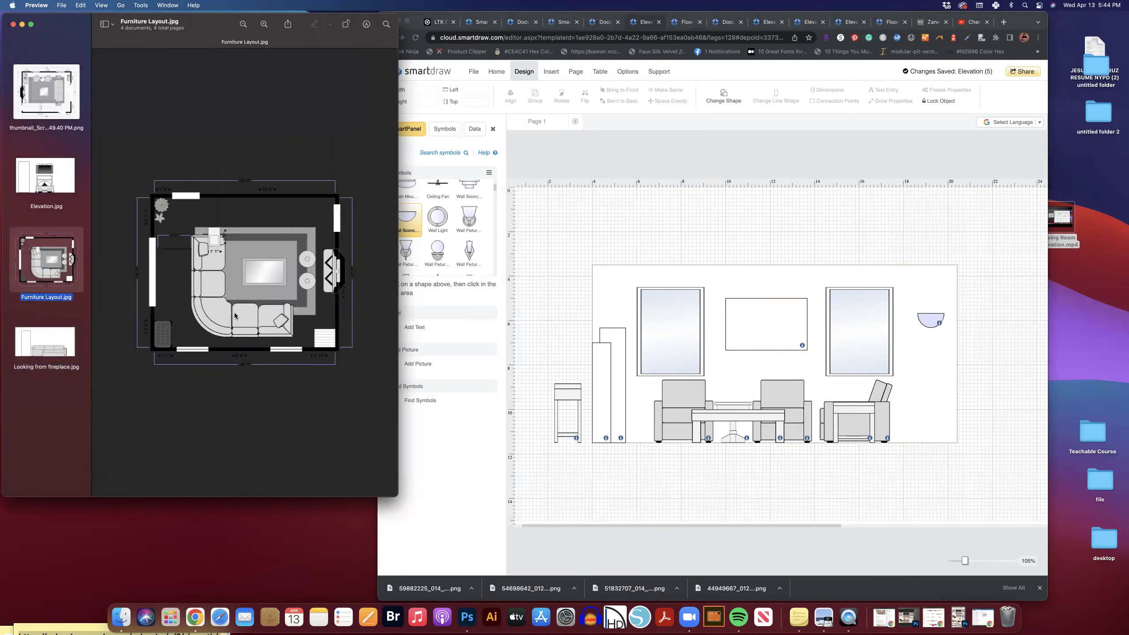
{"action": "left_click", "coordinate": [346, 23]}
{"action": "left_click", "coordinate": [346, 24]}
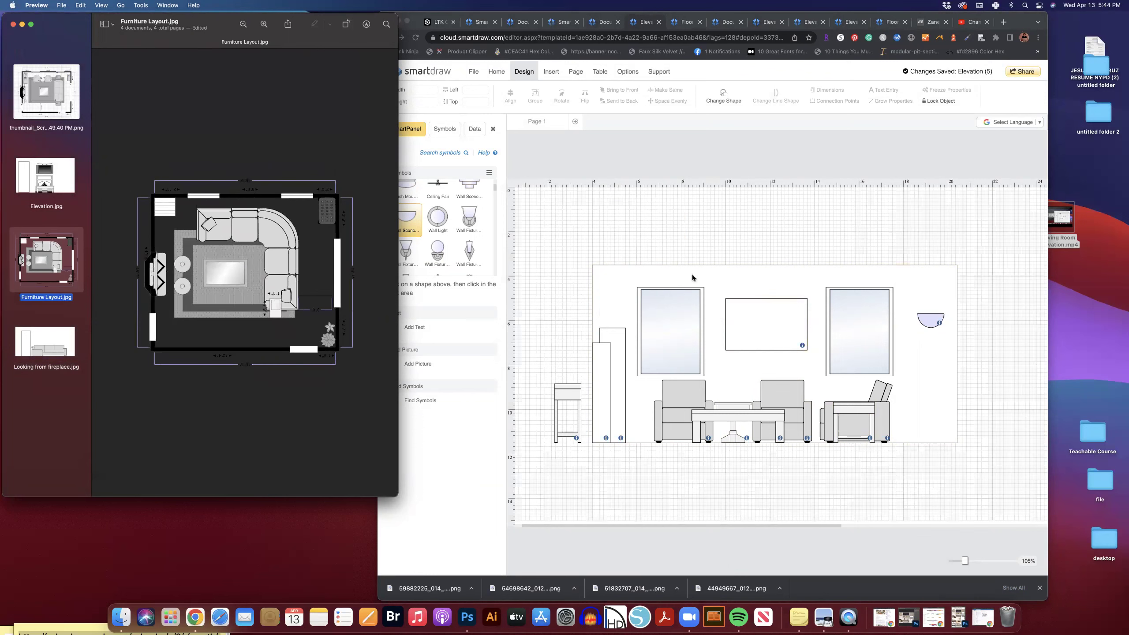
- Copy the wall outline with its two windows and place the copy below the first elevation at left 4' 0", top 12' 4"
{"action": "left_click", "coordinate": [864, 280]}
{"action": "left_click", "coordinate": [643, 281]}
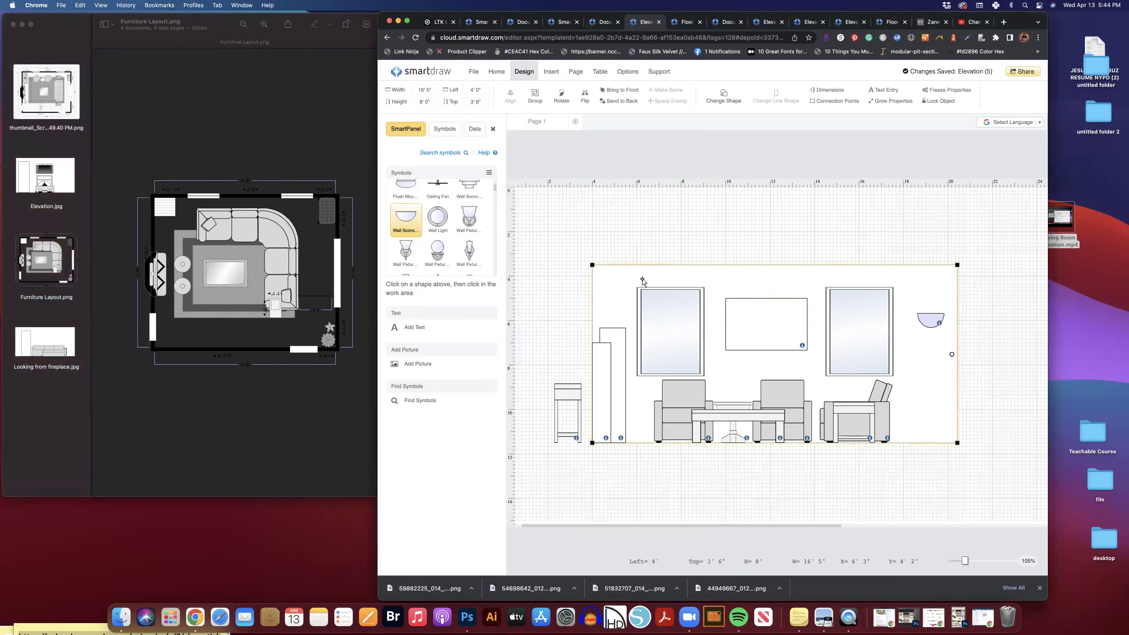
{"action": "left_click", "coordinate": [653, 250]}
{"action": "left_click", "coordinate": [864, 319]}
{"action": "left_click", "coordinate": [863, 261]}
{"action": "left_click", "coordinate": [839, 277]}
{"action": "left_click_drag", "start_coordinate": [831, 294], "coordinate": [798, 260]}
{"action": "left_click_drag", "start_coordinate": [669, 274], "coordinate": [702, 456]}
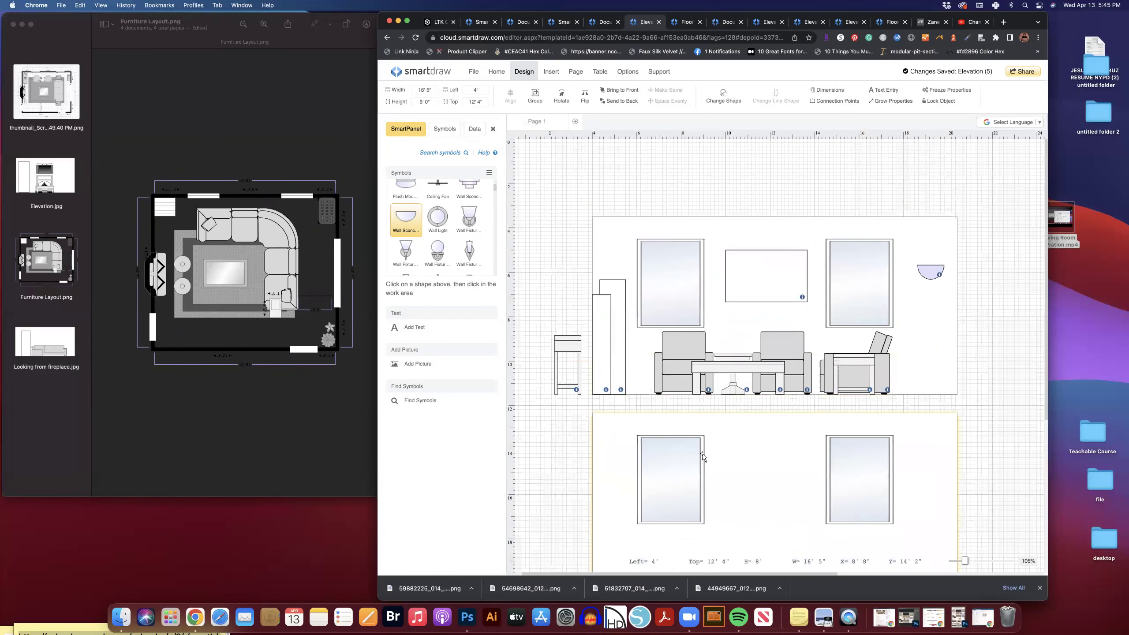
- Place an armless sofa symbol in the copied wall's lower right corner and resize it to 1' 6" by 1' 2"
{"action": "scroll", "coordinate": [773, 421], "scroll_direction": "down", "scroll_amount": 5}
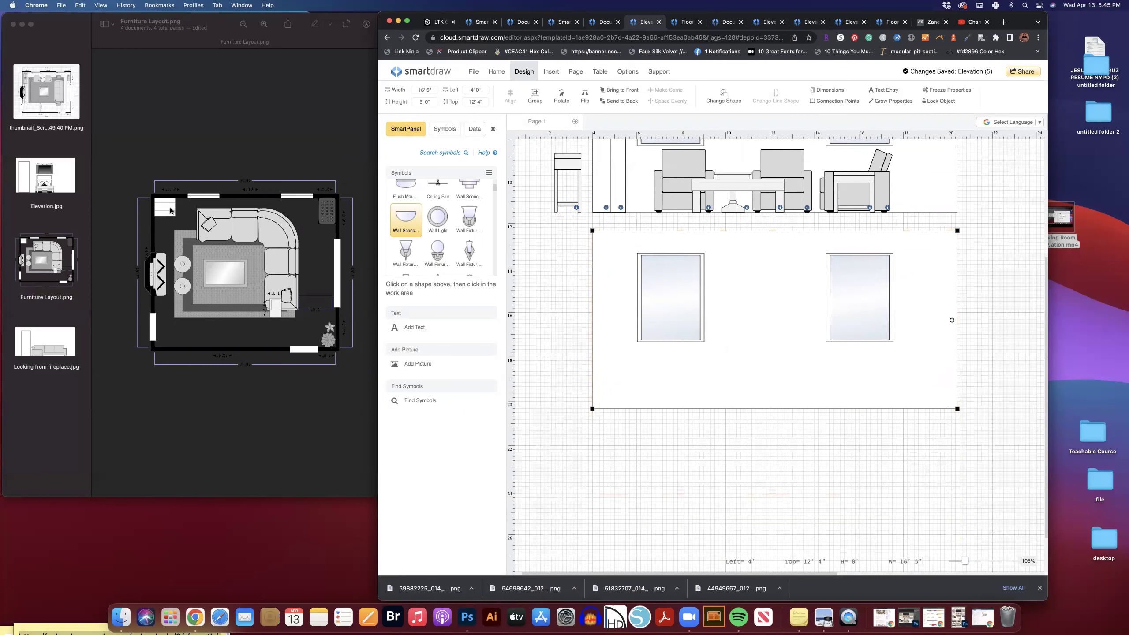
{"action": "left_click", "coordinate": [190, 179]}
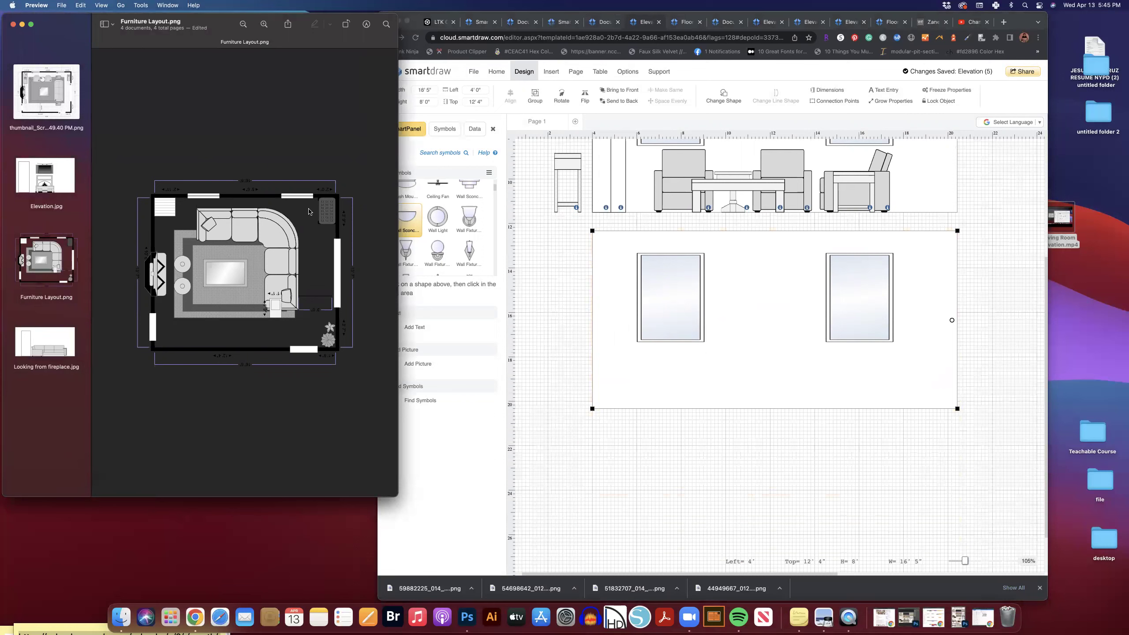
{"action": "left_click", "coordinate": [465, 257]}
{"action": "scroll", "coordinate": [465, 258], "scroll_direction": "down", "scroll_amount": 5}
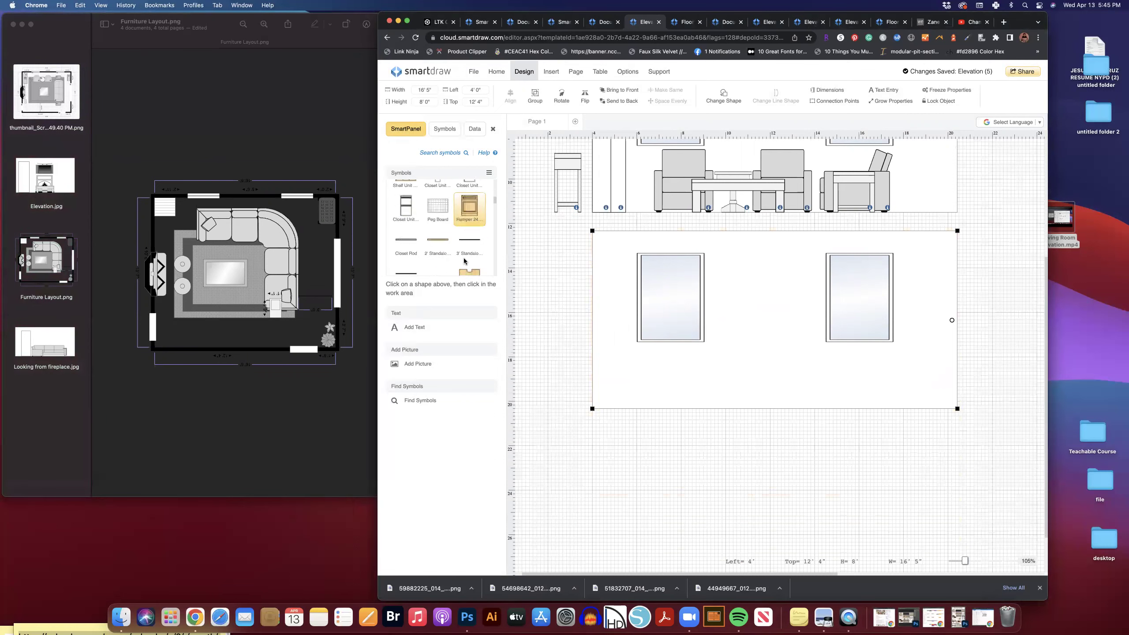
{"action": "scroll", "coordinate": [464, 263], "scroll_direction": "down", "scroll_amount": 10}
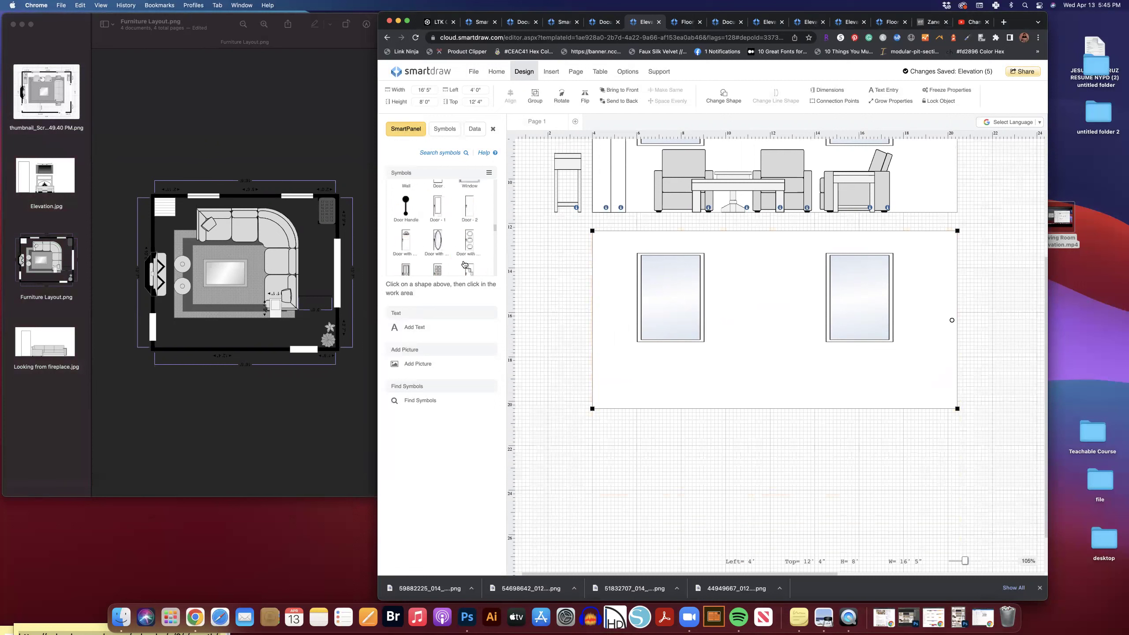
{"action": "scroll", "coordinate": [464, 264], "scroll_direction": "down", "scroll_amount": 10}
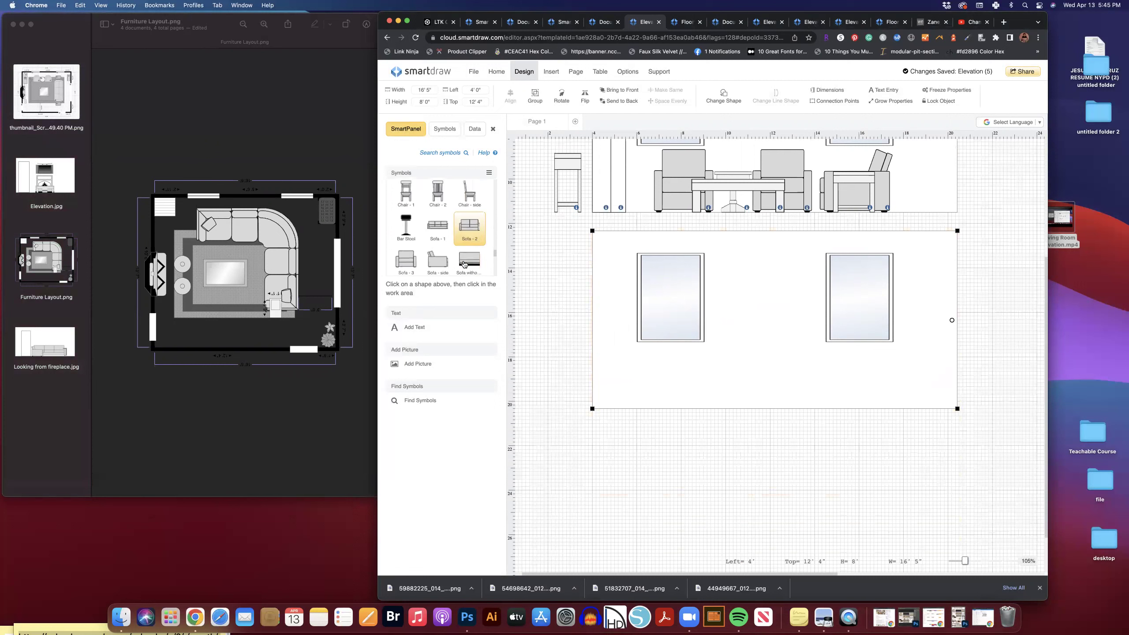
{"action": "left_click", "coordinate": [469, 196]}
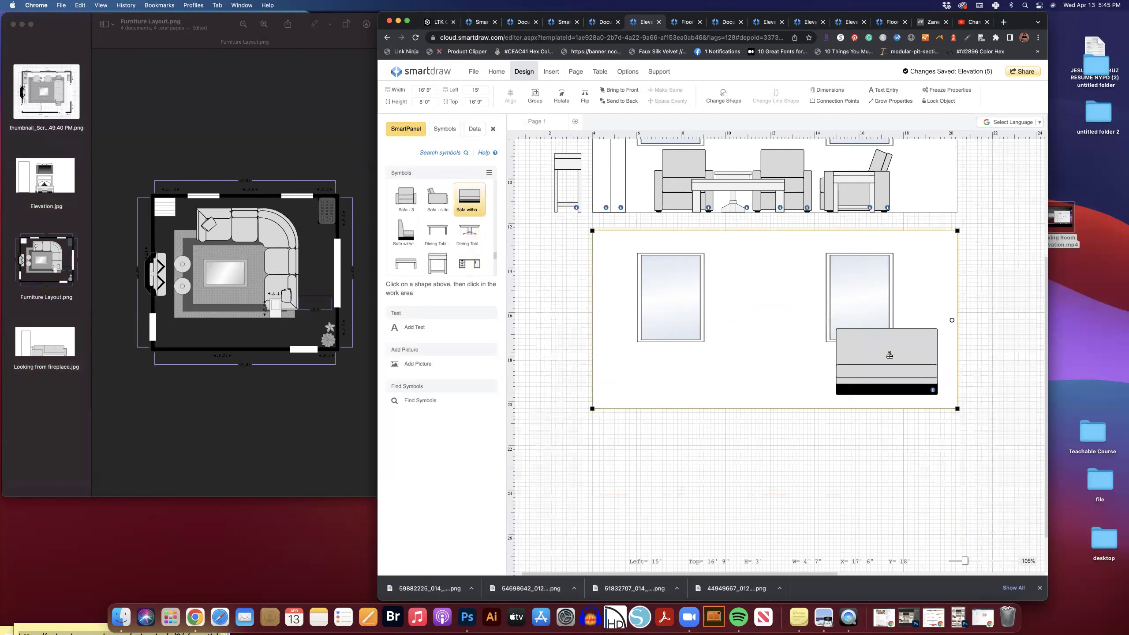
{"action": "left_click", "coordinate": [909, 370]}
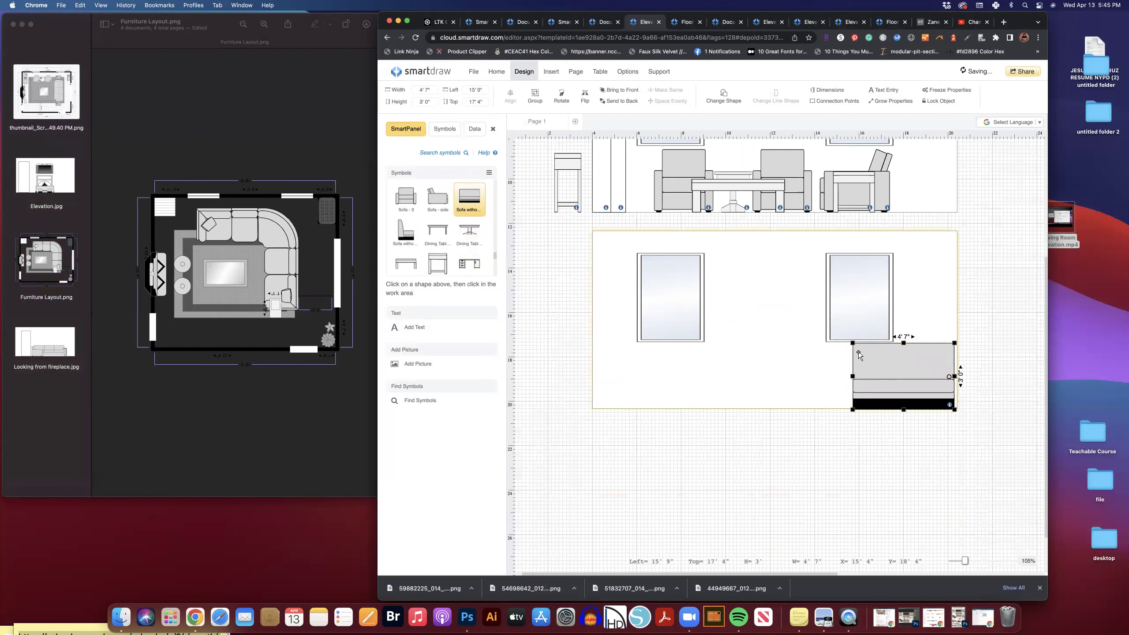
{"action": "left_click_drag", "start_coordinate": [852, 342], "coordinate": [939, 391]}
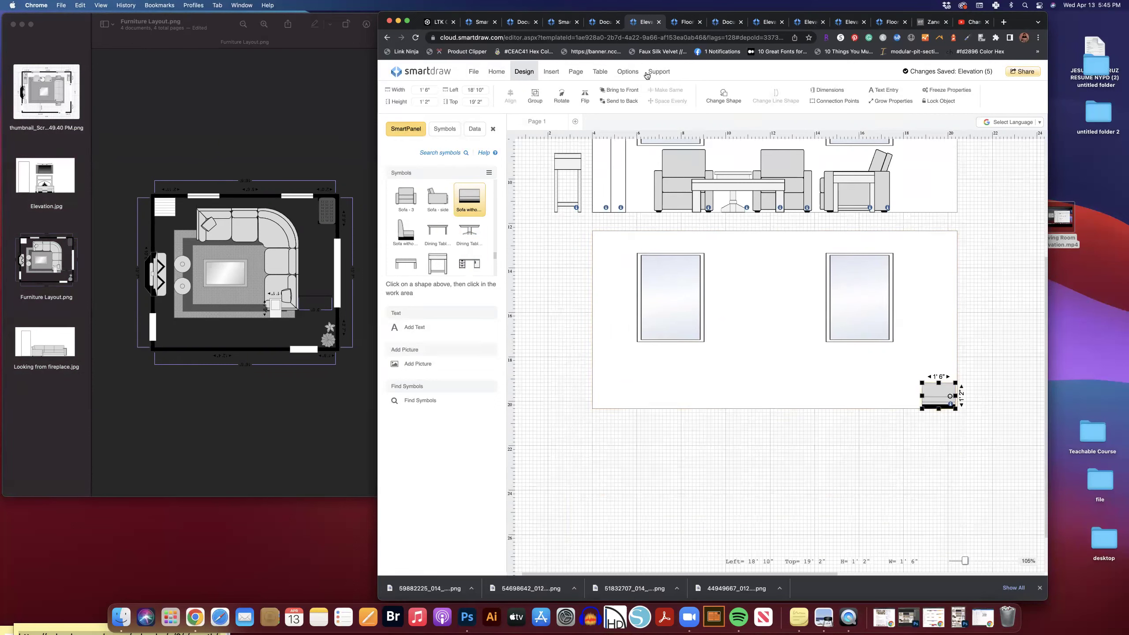
- On the floor plan, measure from the long cabinet to the wall's right corner, delete the dimension line, and return to the elevation
{"action": "left_click", "coordinate": [674, 25]}
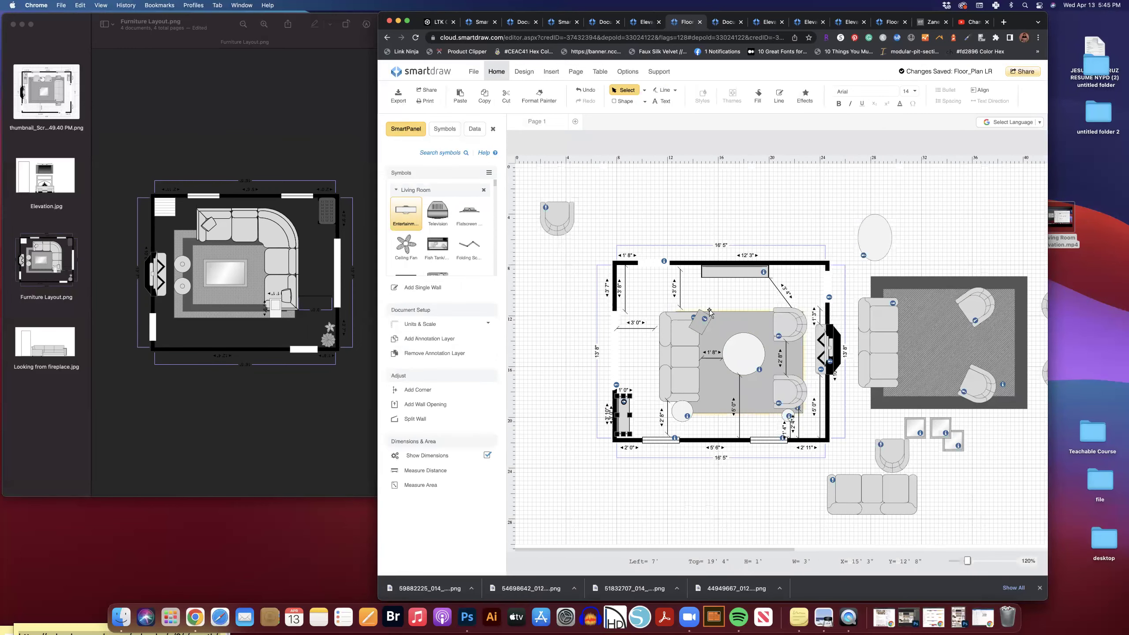
{"action": "left_click", "coordinate": [728, 271]}
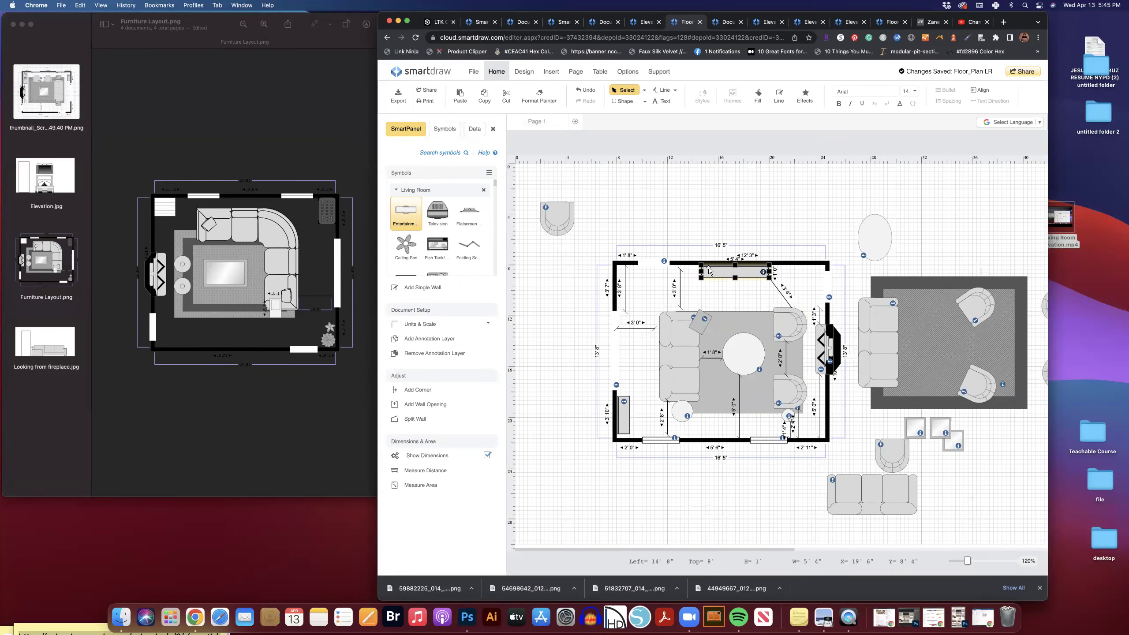
{"action": "left_click", "coordinate": [757, 236]}
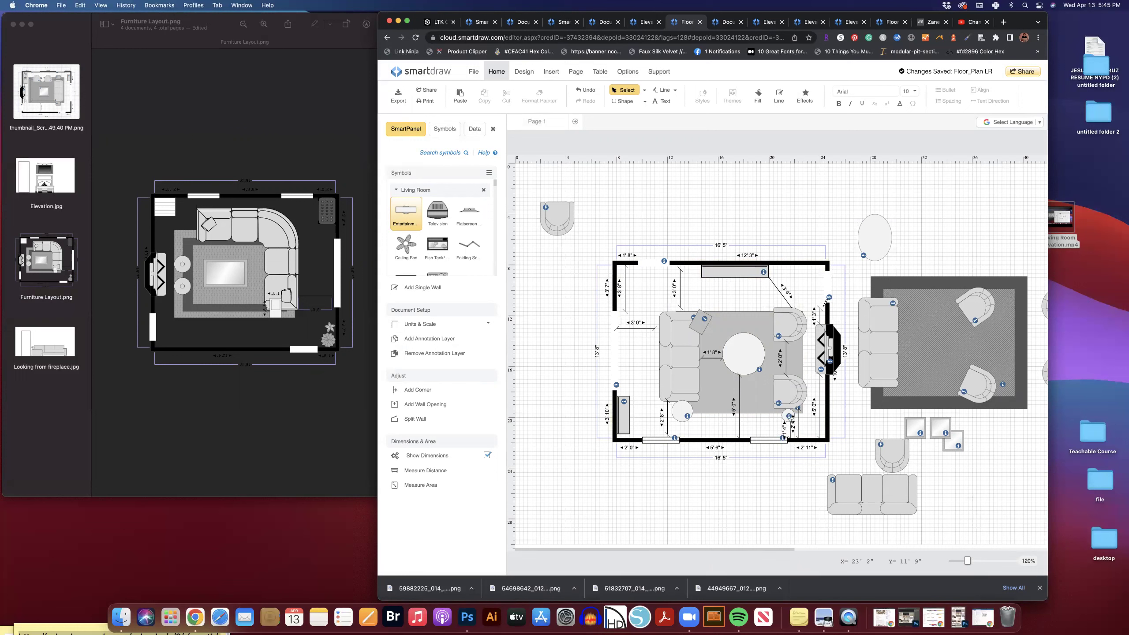
{"action": "left_click_drag", "start_coordinate": [827, 266], "coordinate": [796, 274]}
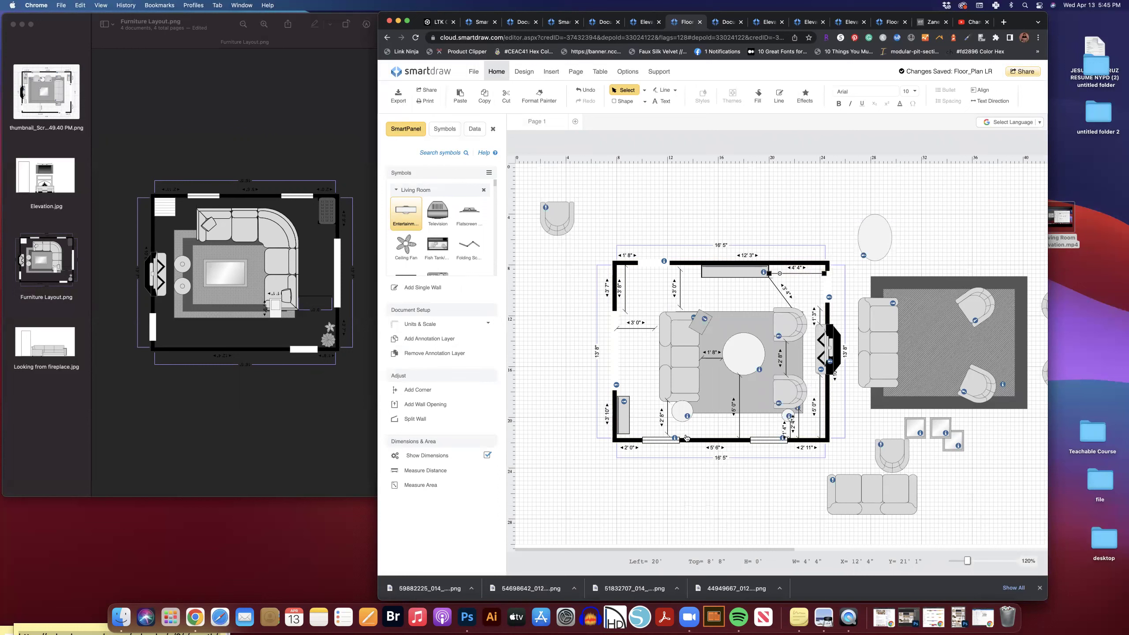
{"action": "left_click", "coordinate": [798, 272]}
{"action": "key", "text": "Delete"}
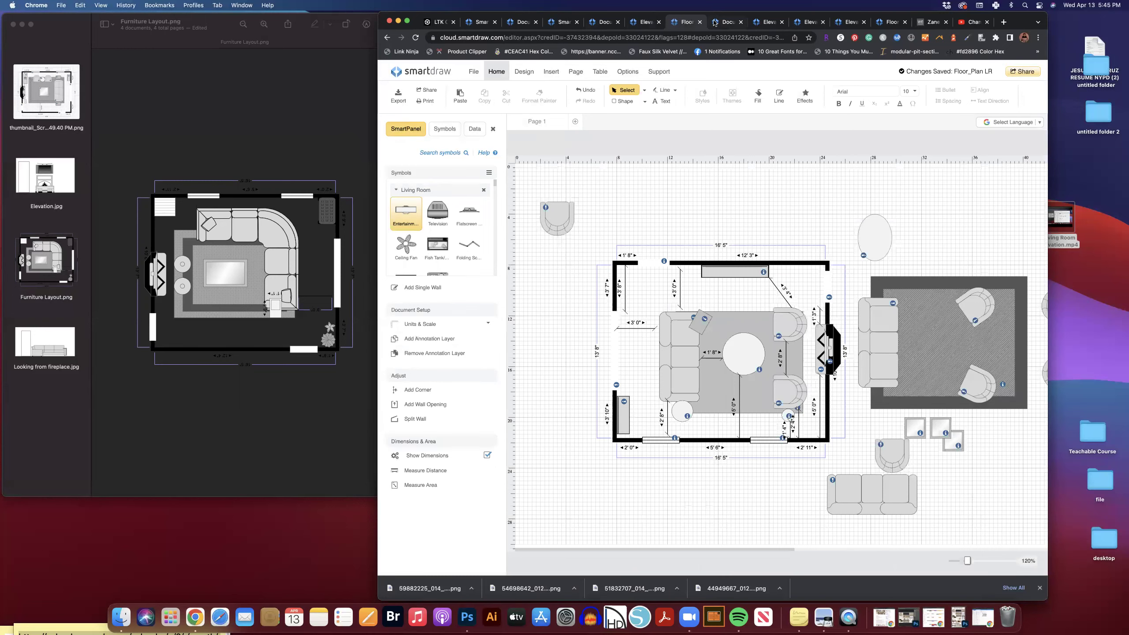
{"action": "left_click", "coordinate": [711, 22]}
{"action": "left_click", "coordinate": [680, 22]}
{"action": "left_click", "coordinate": [643, 23]}
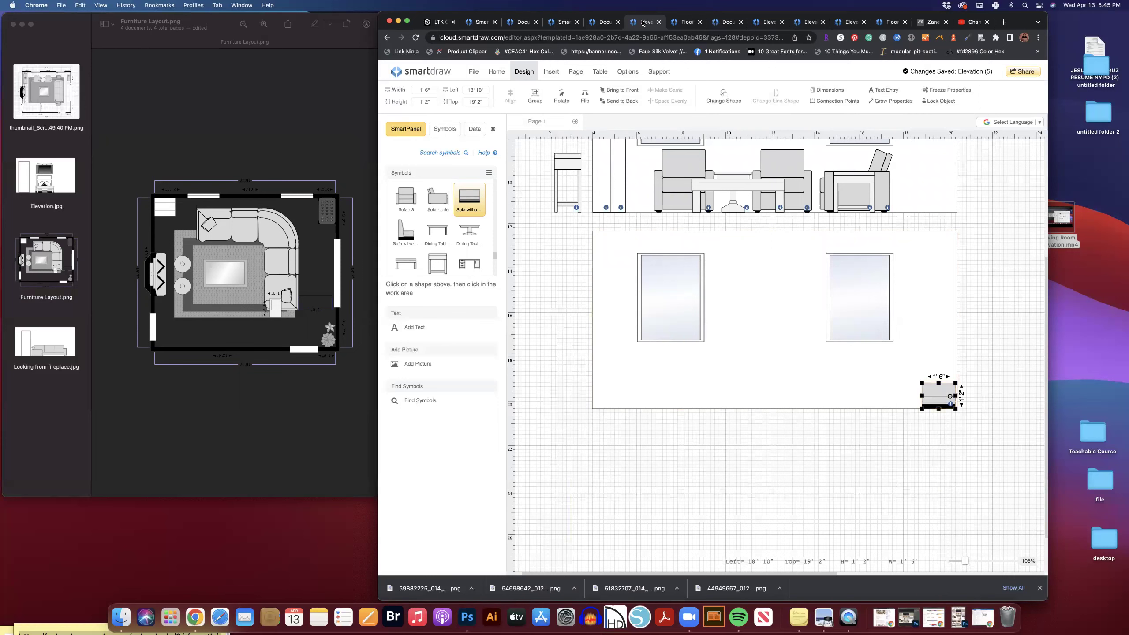
{"action": "scroll", "coordinate": [902, 360], "scroll_direction": "up", "scroll_amount": 2}
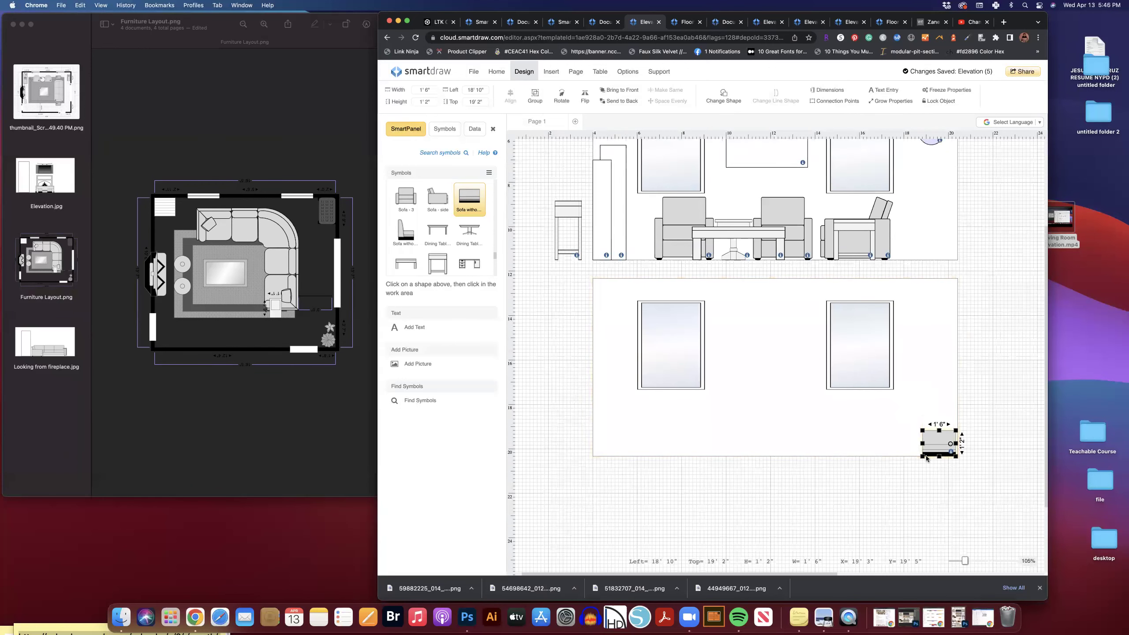
- Widen the armless sofa symbol in the second elevation's lower right corner toward the left, keeping its right edge near the wall's corner
{"action": "left_click_drag", "start_coordinate": [922, 442], "coordinate": [904, 442]}
{"action": "left_click", "coordinate": [978, 433]}
{"action": "left_click", "coordinate": [864, 347]}
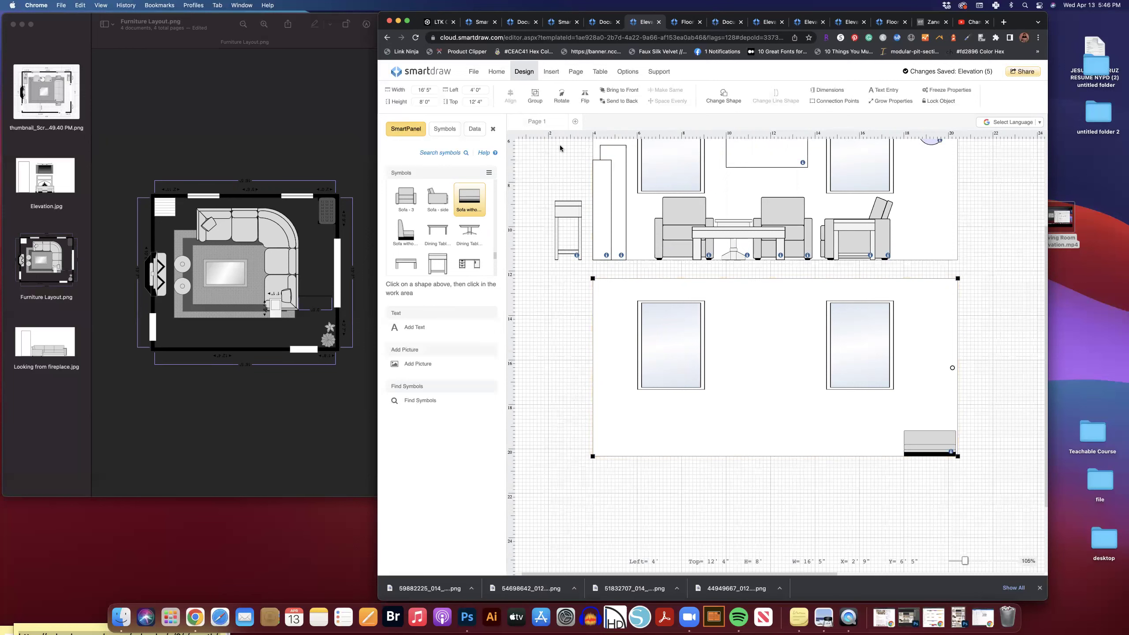
{"action": "scroll", "coordinate": [652, 359], "scroll_direction": "up", "scroll_amount": 4}
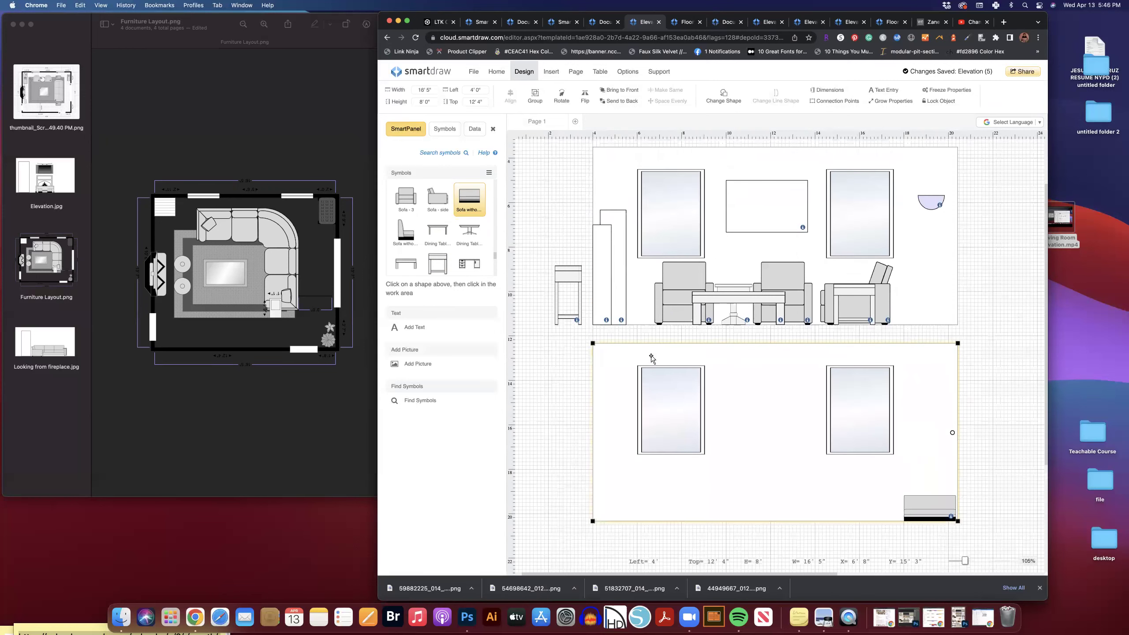
{"action": "scroll", "coordinate": [614, 360], "scroll_direction": "down", "scroll_amount": 3}
{"action": "left_click", "coordinate": [573, 365]}
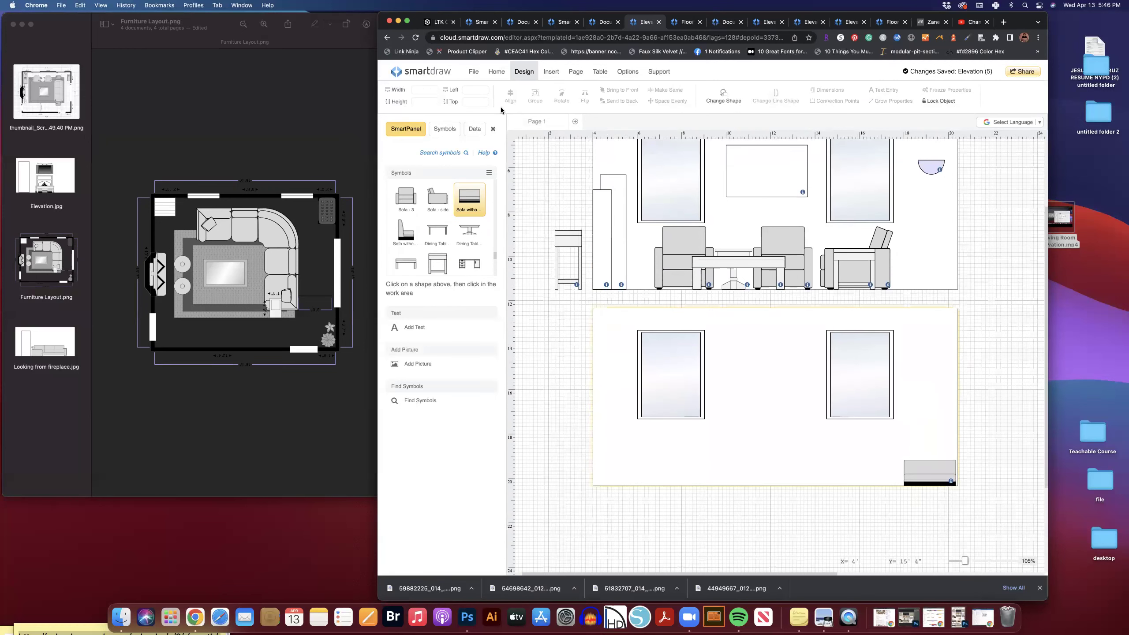
- Place an End Table symbol on the floor line in the second elevation's lower left corner, resize it to 2' 2" wide and make it taller
{"action": "left_click", "coordinate": [688, 22]}
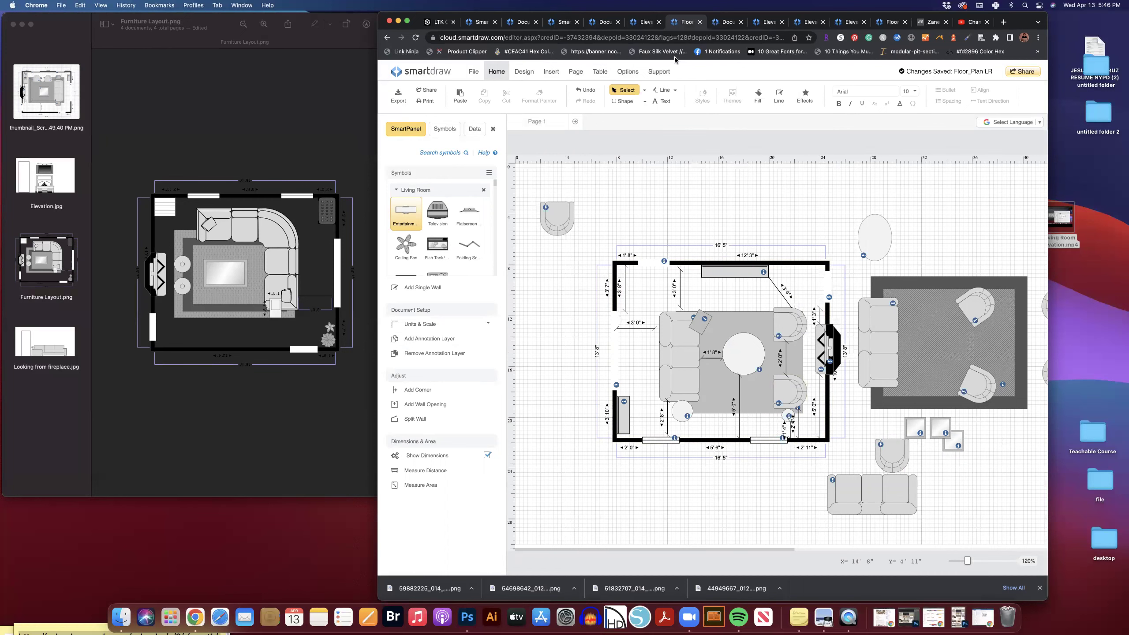
{"action": "left_click", "coordinate": [723, 23]}
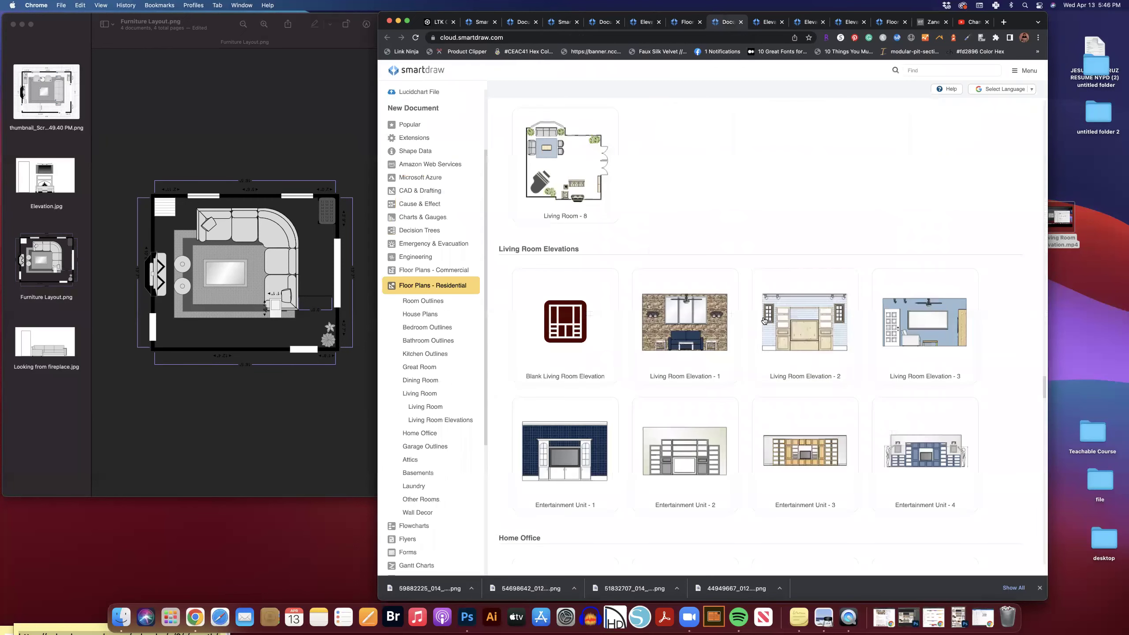
{"action": "left_click", "coordinate": [640, 21]}
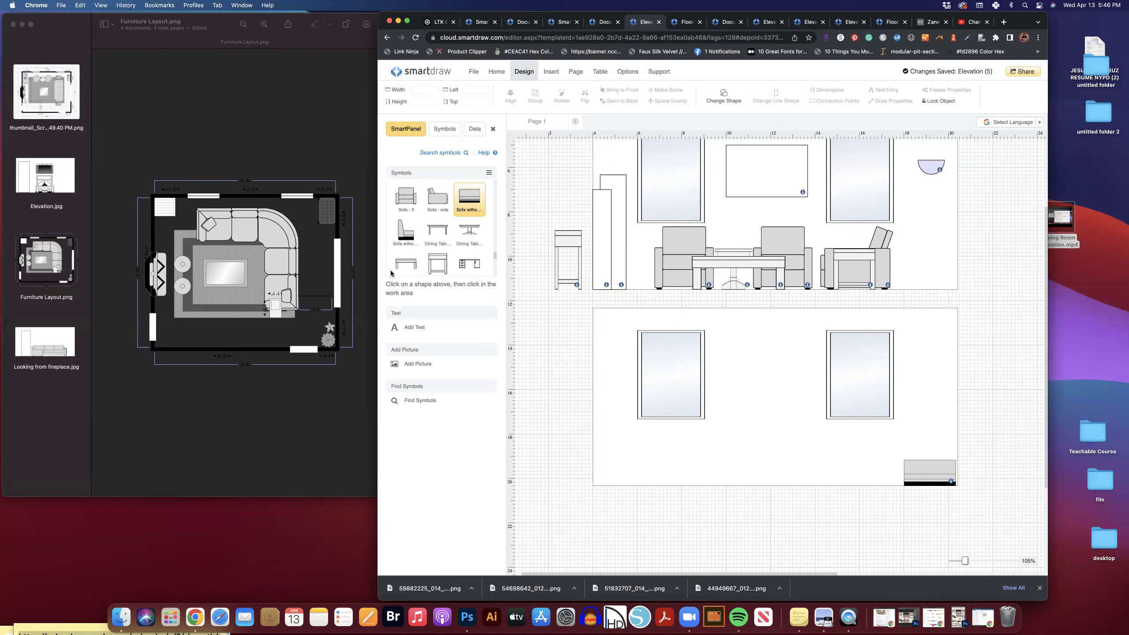
{"action": "left_click", "coordinate": [437, 263]}
{"action": "left_click", "coordinate": [610, 408]}
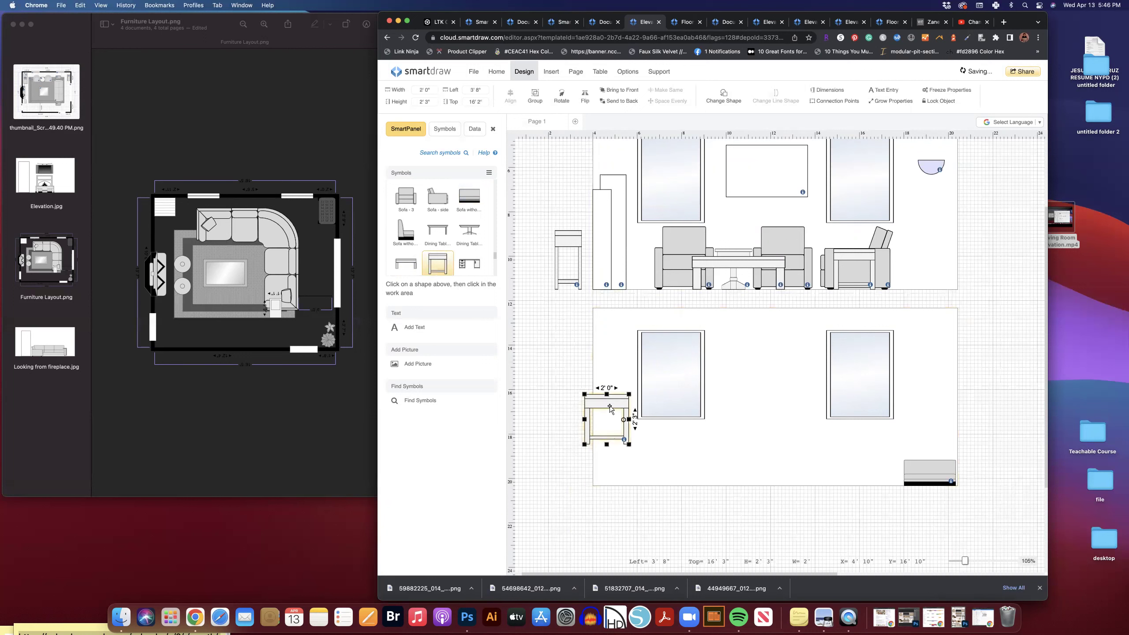
{"action": "left_click_drag", "start_coordinate": [610, 407], "coordinate": [644, 467]}
{"action": "left_click", "coordinate": [570, 417]}
{"action": "scroll", "coordinate": [439, 245], "scroll_direction": "down", "scroll_amount": 5}
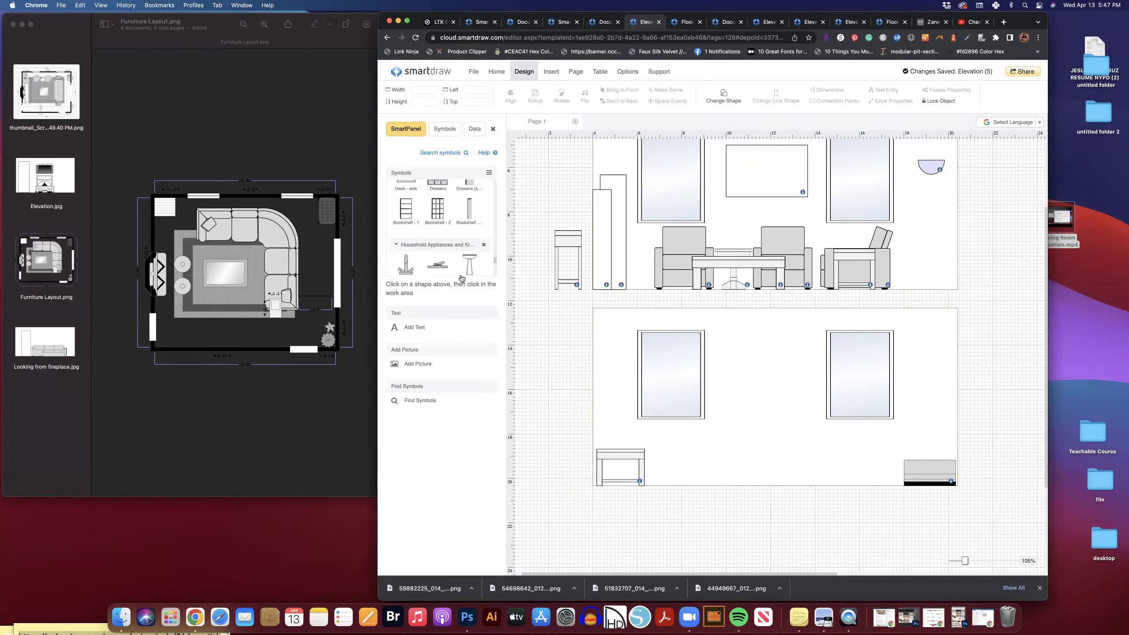
{"action": "left_click", "coordinate": [621, 453]}
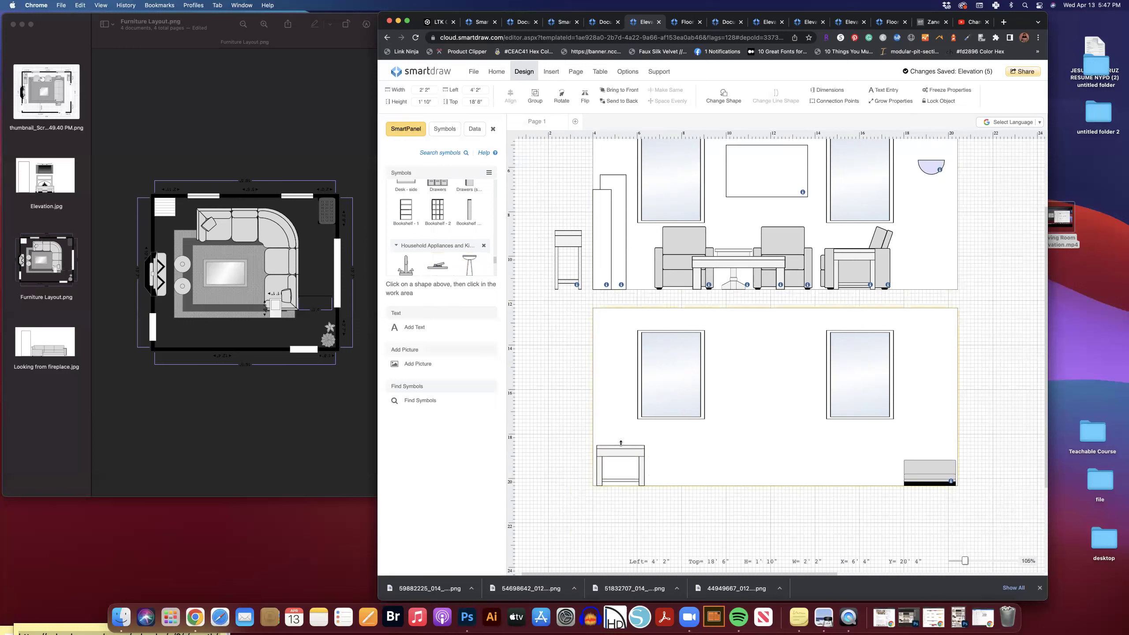
{"action": "left_click", "coordinate": [557, 454]}
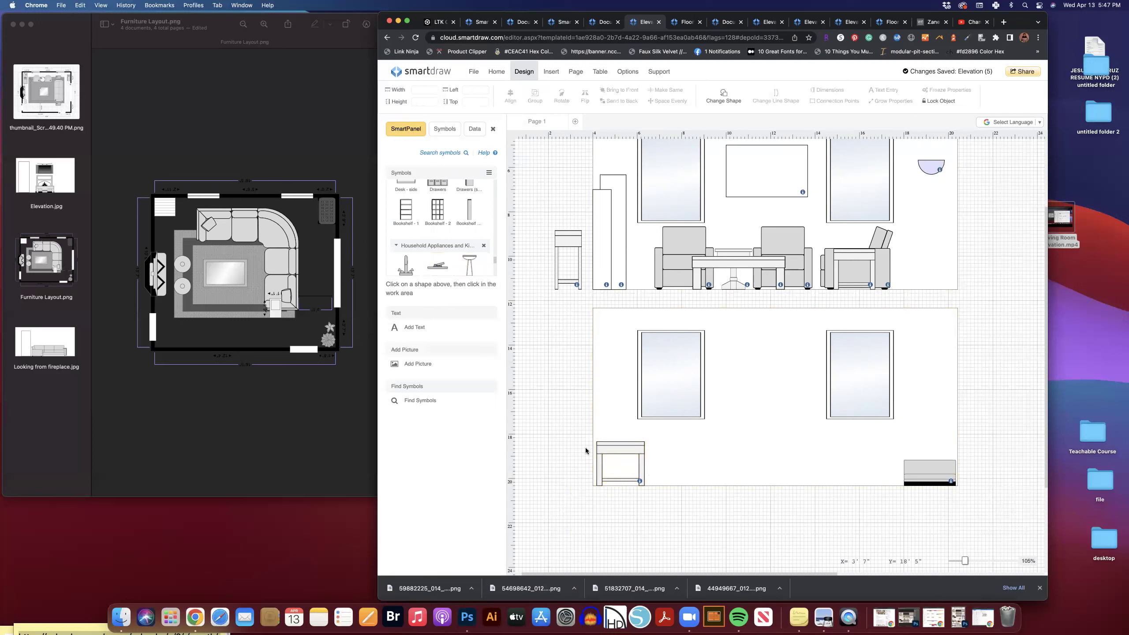
- Place a Sofa - 1 symbol on the second elevation's floor line between the two windows and widen it toward the right
{"action": "scroll", "coordinate": [429, 226], "scroll_direction": "up", "scroll_amount": 5}
{"action": "left_click", "coordinate": [437, 211]}
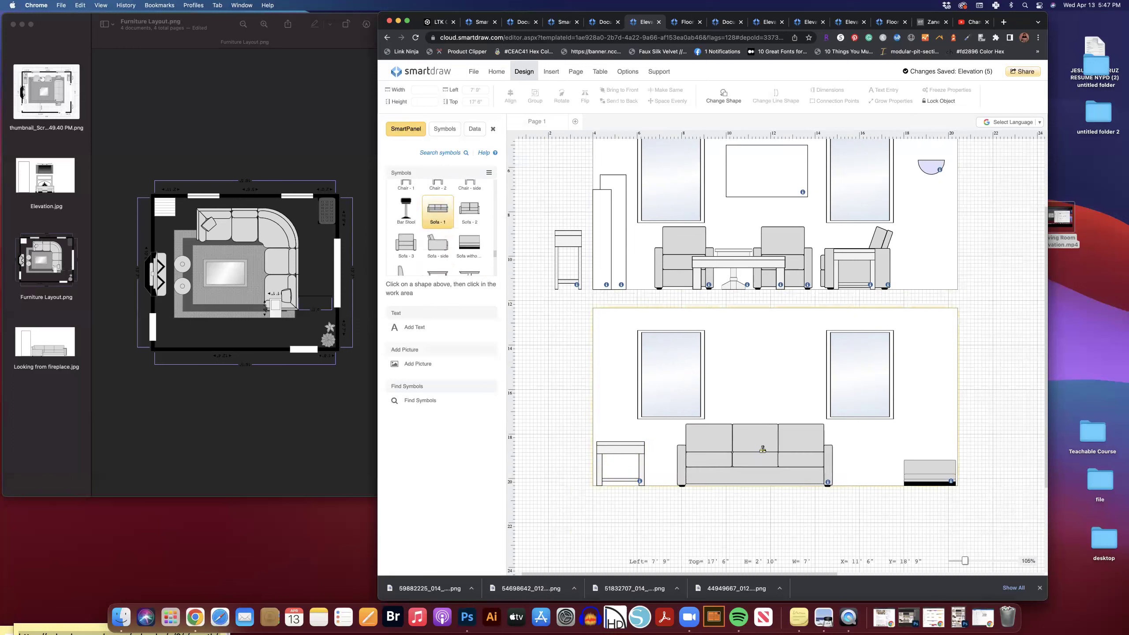
{"action": "left_click", "coordinate": [763, 451]}
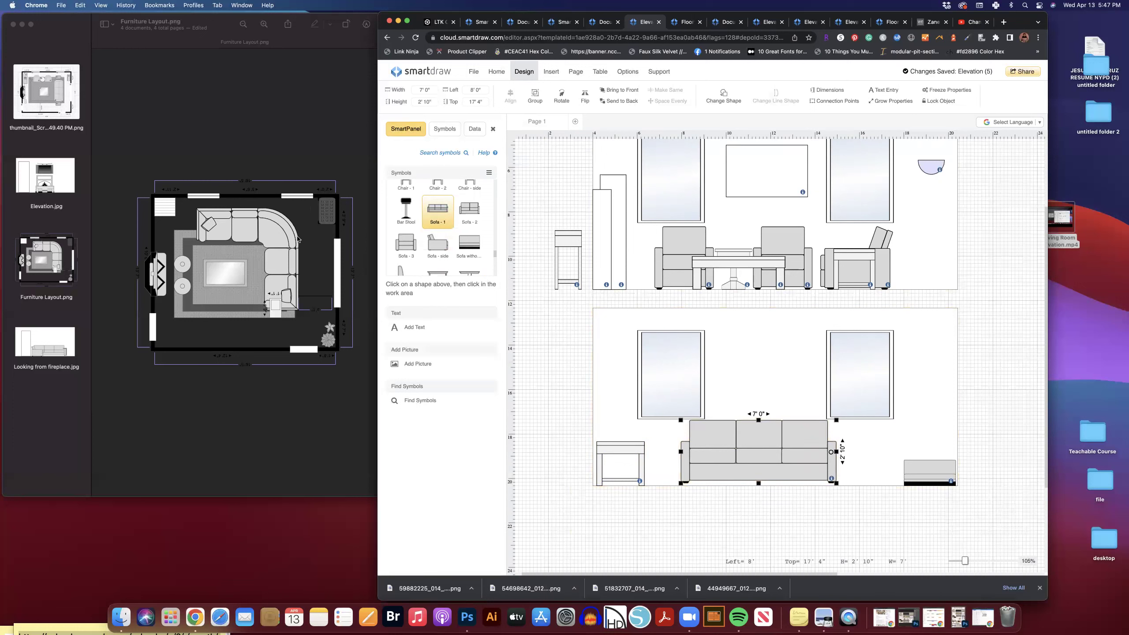
{"action": "left_click_drag", "start_coordinate": [786, 458], "coordinate": [784, 460]}
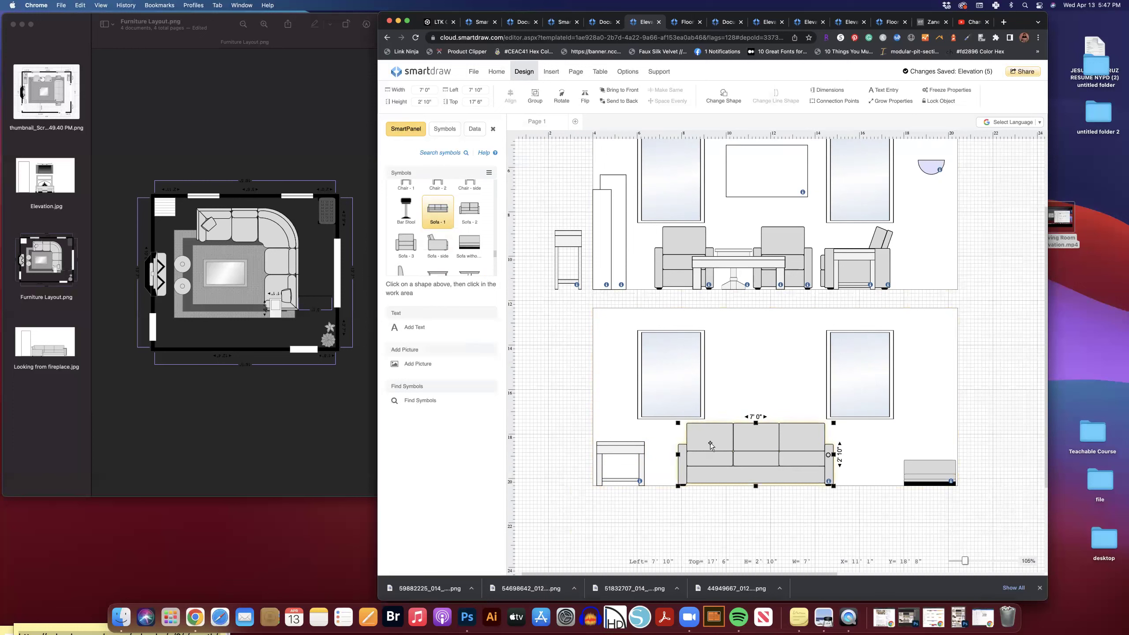
{"action": "left_click_drag", "start_coordinate": [724, 454], "coordinate": [718, 454]}
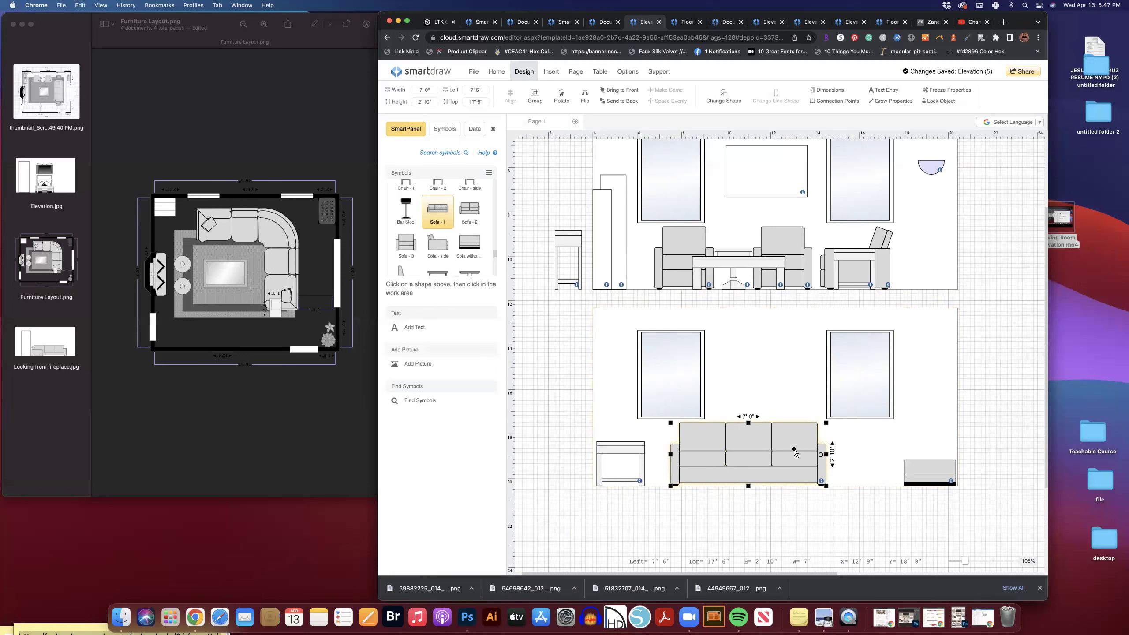
{"action": "left_click_drag", "start_coordinate": [826, 454], "coordinate": [858, 455]}
{"action": "left_click", "coordinate": [844, 493]}
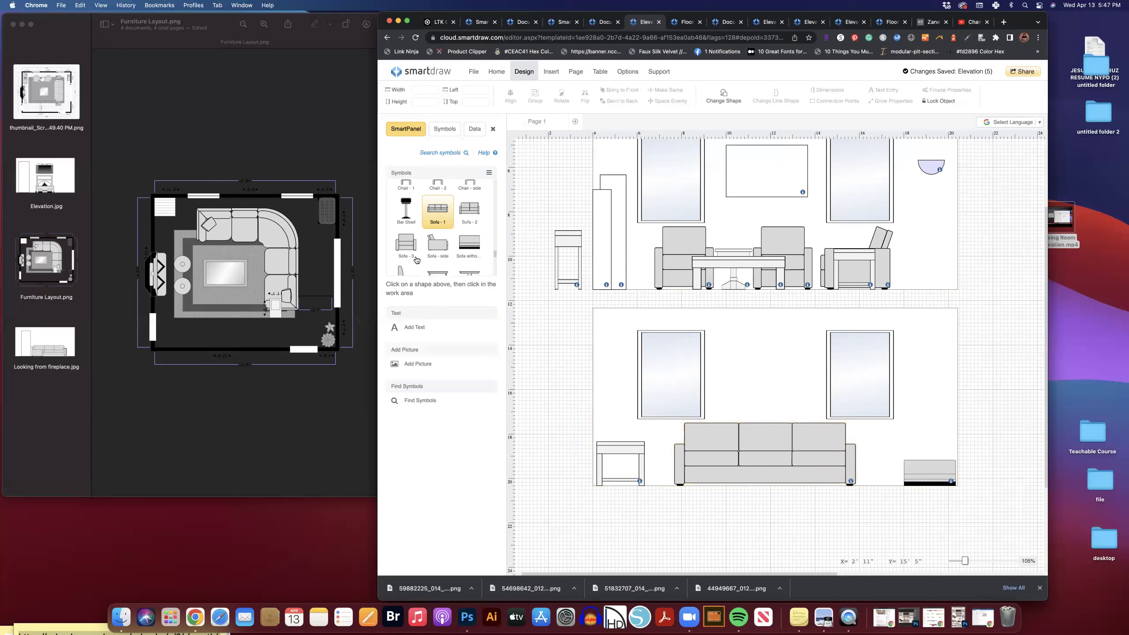
- Place a Sofa - side symbol, flip it horizontally and position it over the sofa's right end at left 12' 8", top 17' 6"
{"action": "left_click", "coordinate": [436, 248]}
{"action": "left_click", "coordinate": [763, 429]}
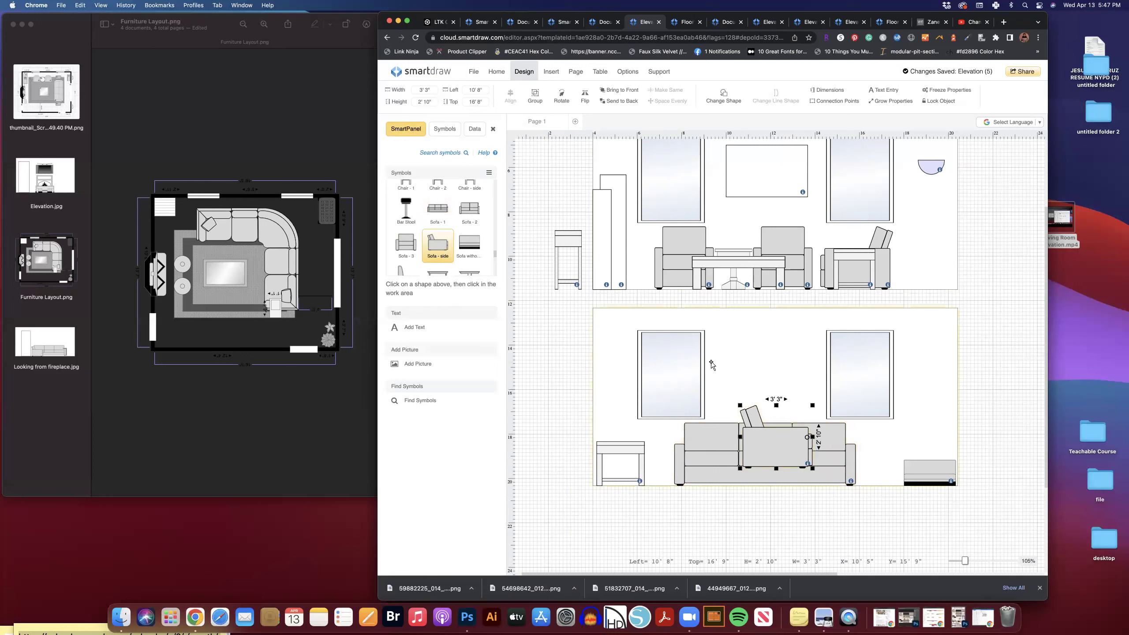
{"action": "left_click", "coordinate": [585, 96]}
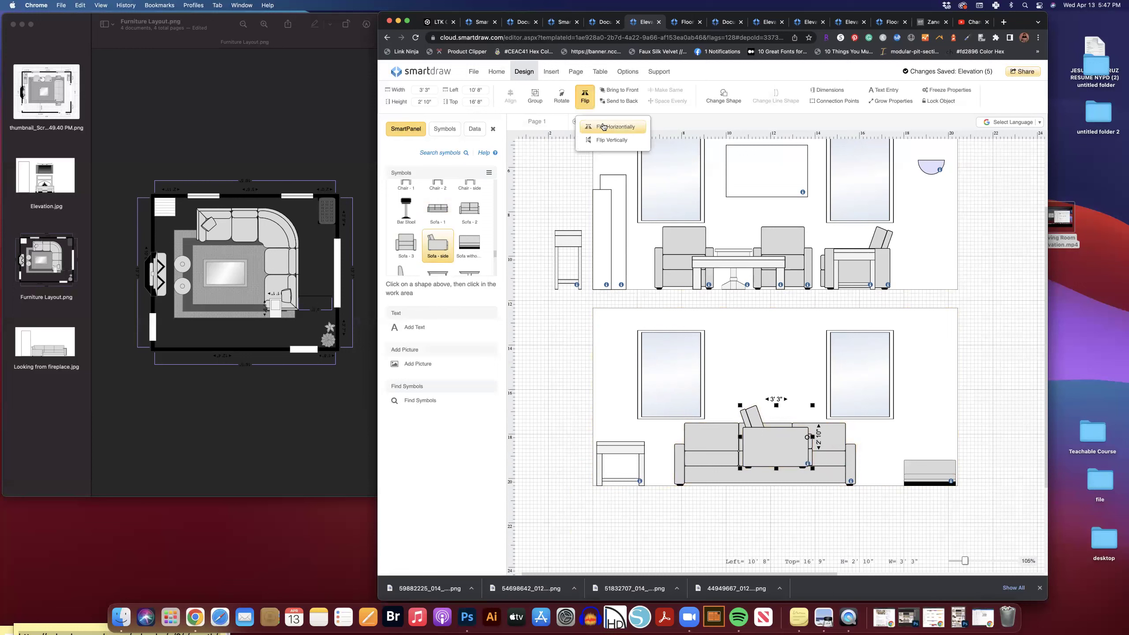
{"action": "left_click", "coordinate": [603, 126]}
{"action": "left_click_drag", "start_coordinate": [792, 447], "coordinate": [832, 462]}
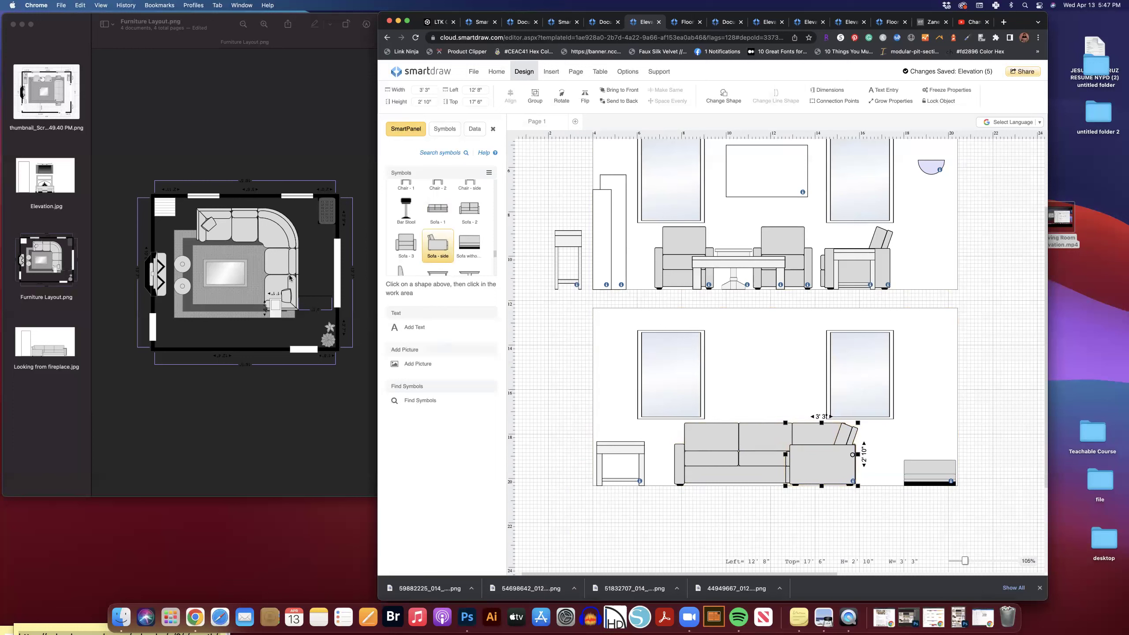
{"action": "left_click", "coordinate": [934, 445]}
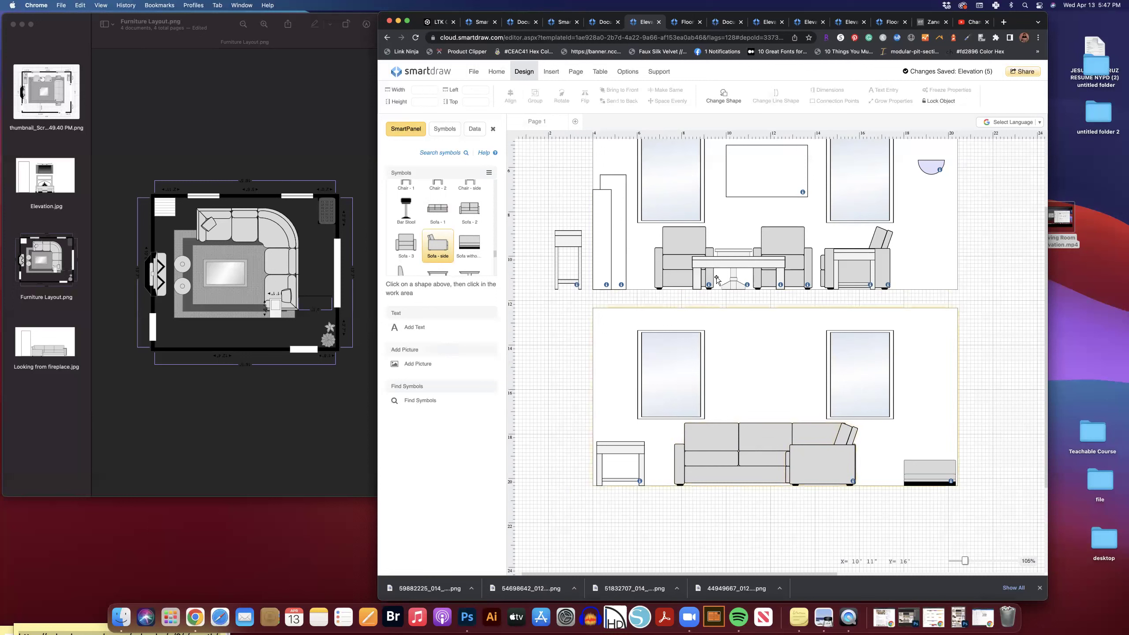
- Place a 3' 0" by 1' 6" Coffee Table symbol in front of the second elevation's sofa at left 8' 10", top 18' 10"
{"action": "left_click", "coordinate": [722, 261]}
{"action": "scroll", "coordinate": [433, 220], "scroll_direction": "up", "scroll_amount": 1}
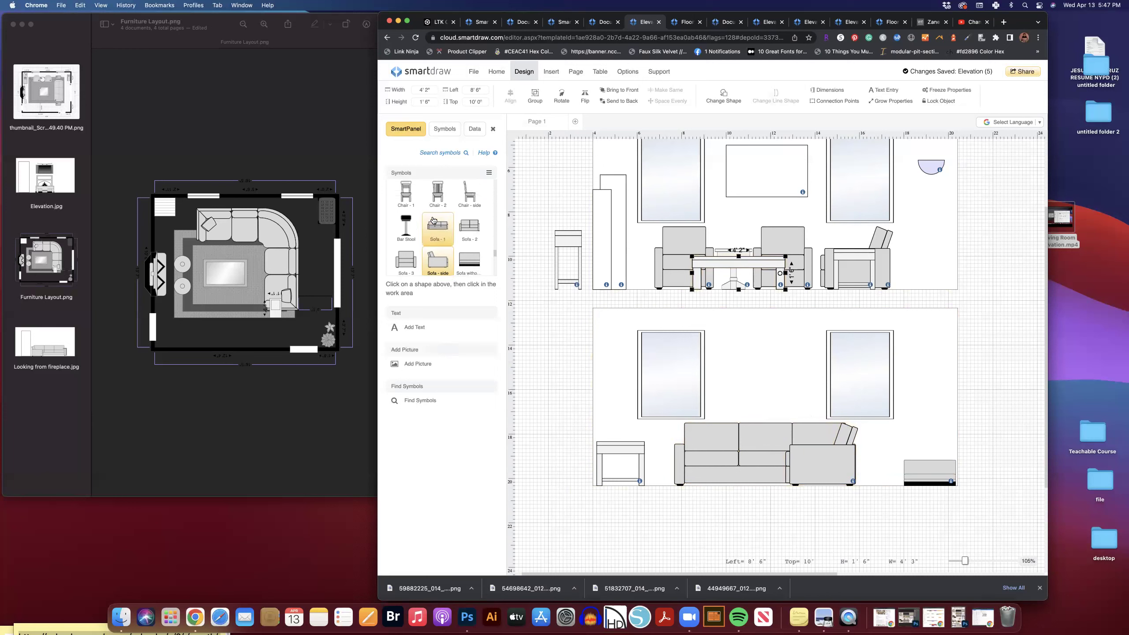
{"action": "scroll", "coordinate": [427, 224], "scroll_direction": "down", "scroll_amount": 3}
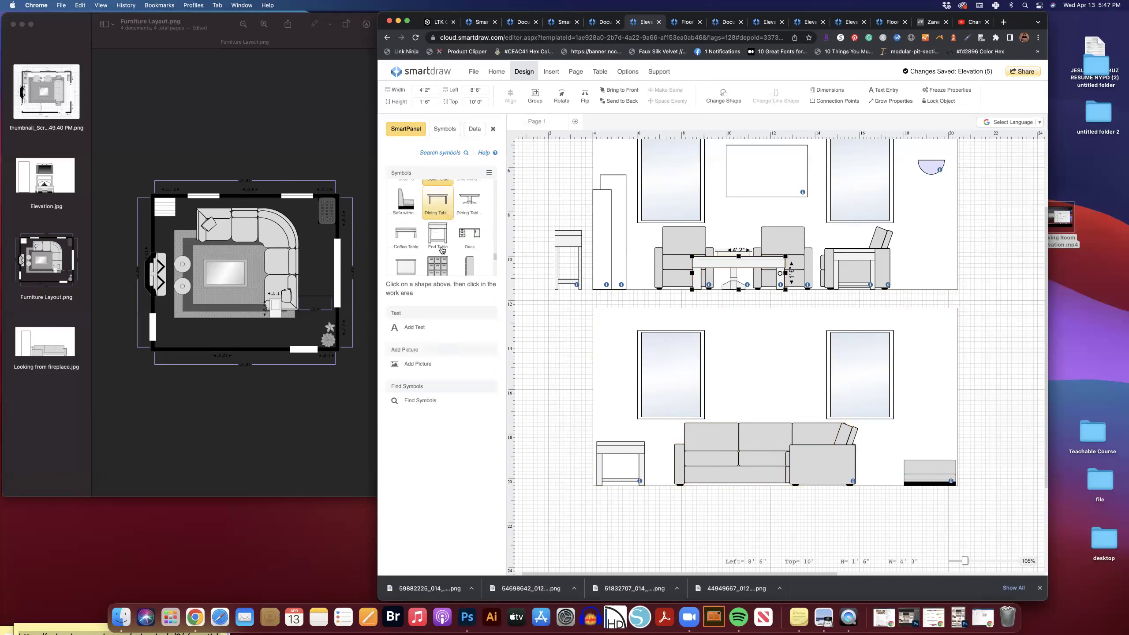
{"action": "left_click", "coordinate": [405, 232]}
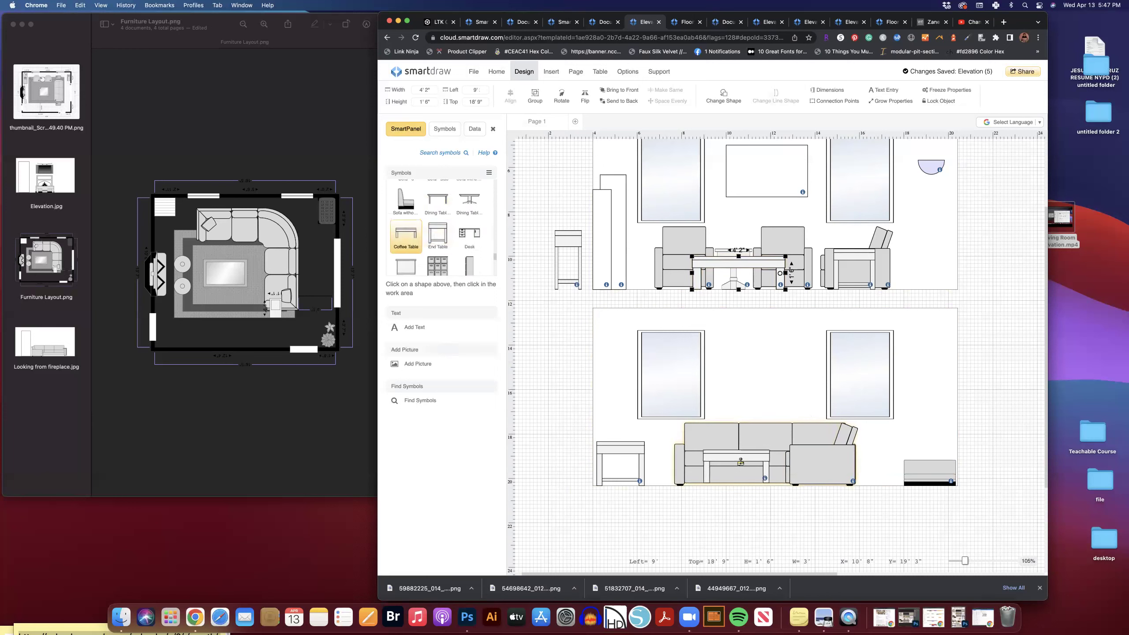
{"action": "left_click", "coordinate": [739, 462]}
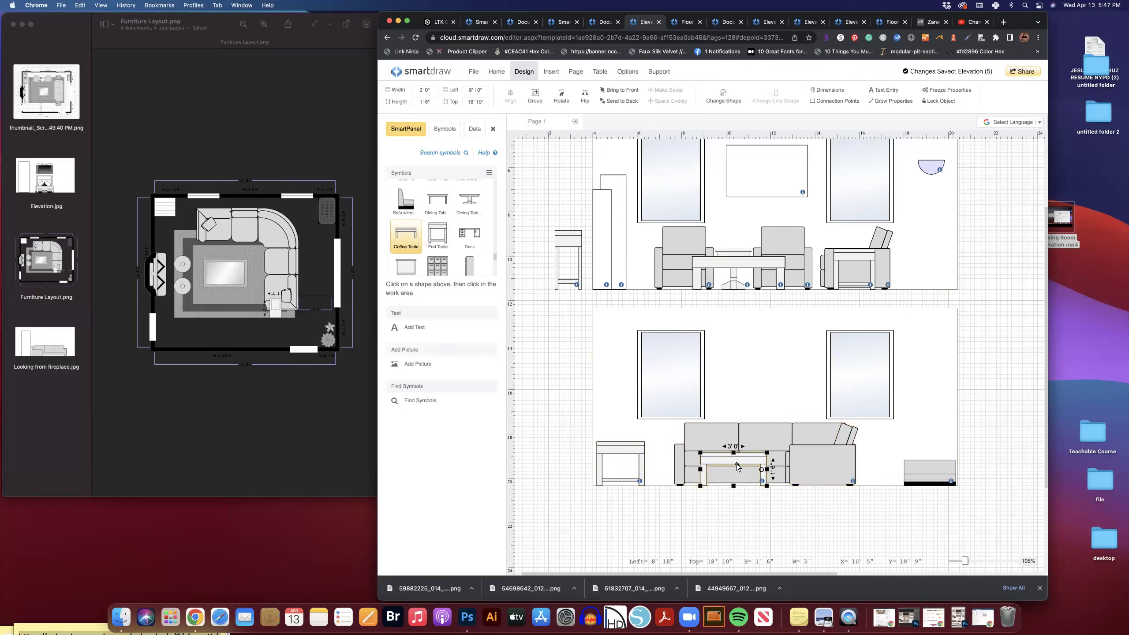
{"action": "left_click", "coordinate": [791, 512]}
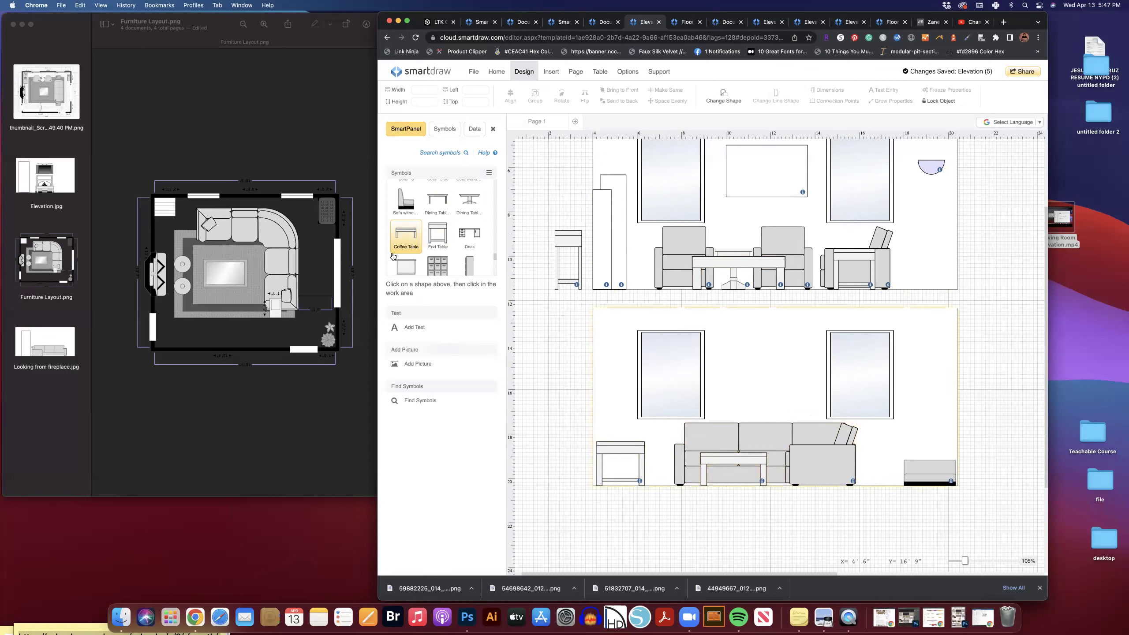
- Copy the shorter tall rectangle from the first elevation, resize the copy to 1' 6" by 0' 10" and place it in front of the sofa
{"action": "left_click", "coordinate": [608, 238]}
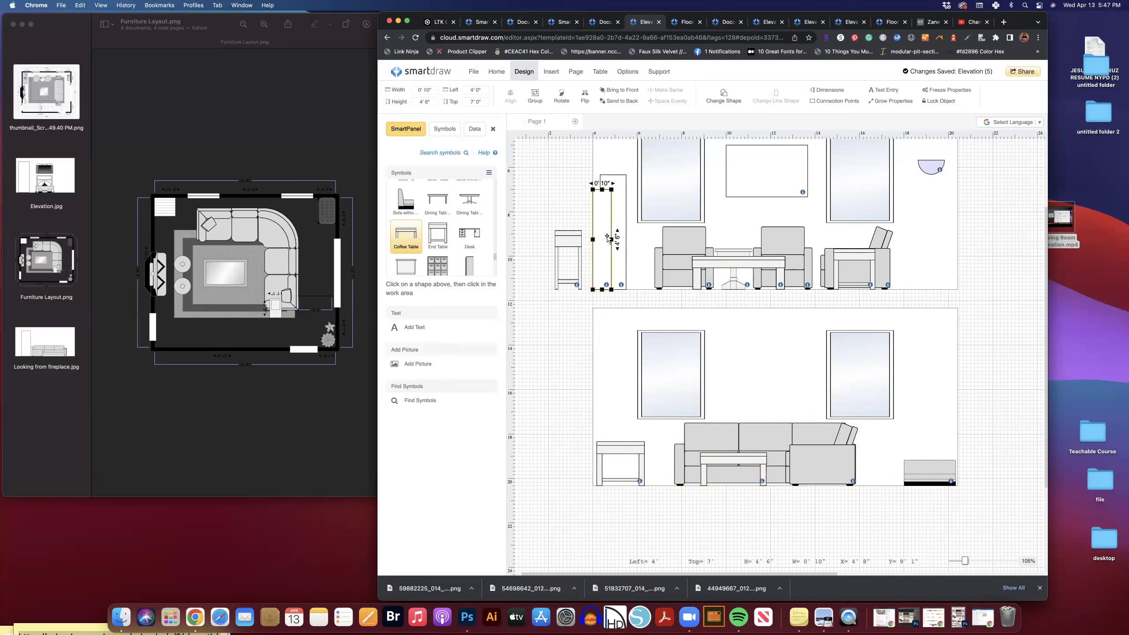
{"action": "left_click_drag", "start_coordinate": [607, 238], "coordinate": [771, 504], "text": "ctrl"}
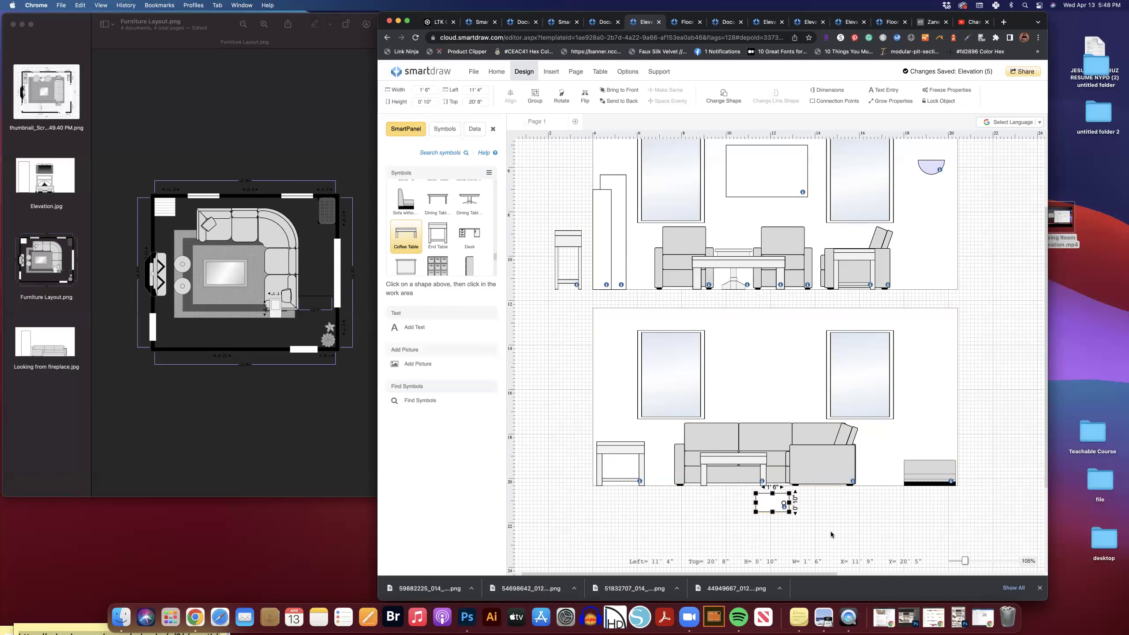
{"action": "left_click_drag", "start_coordinate": [779, 510], "coordinate": [725, 459]}
- Shift the coffee table left to 8' 2" and widen it slightly to meet the small rectangle beside it
{"action": "left_click", "coordinate": [737, 459]}
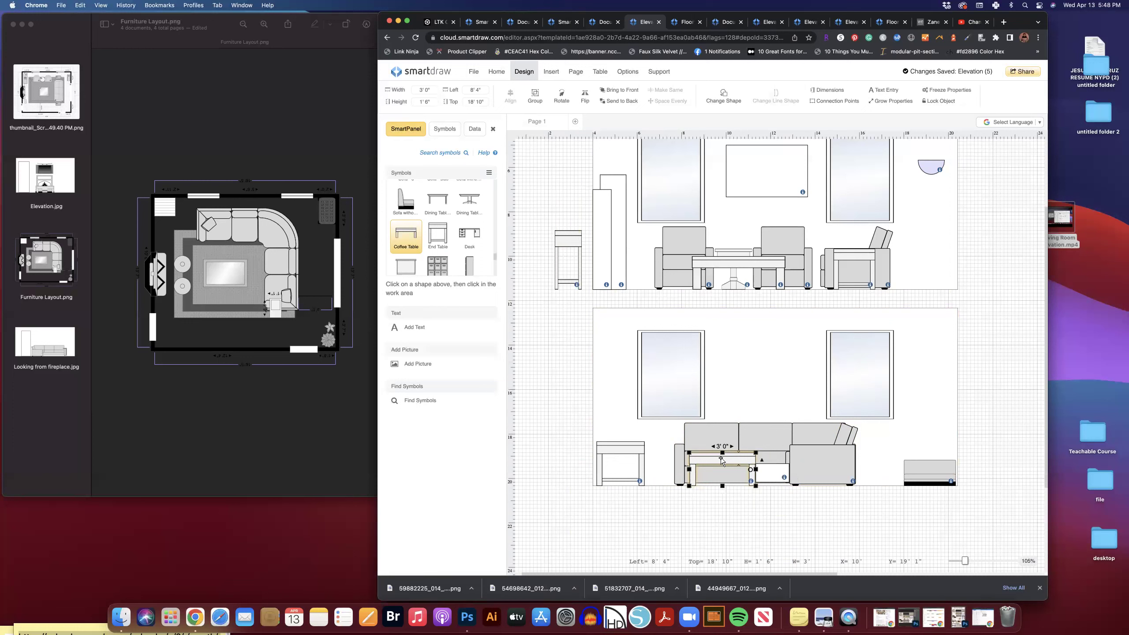
{"action": "key", "text": "Left"}
{"action": "key", "text": "Left"}
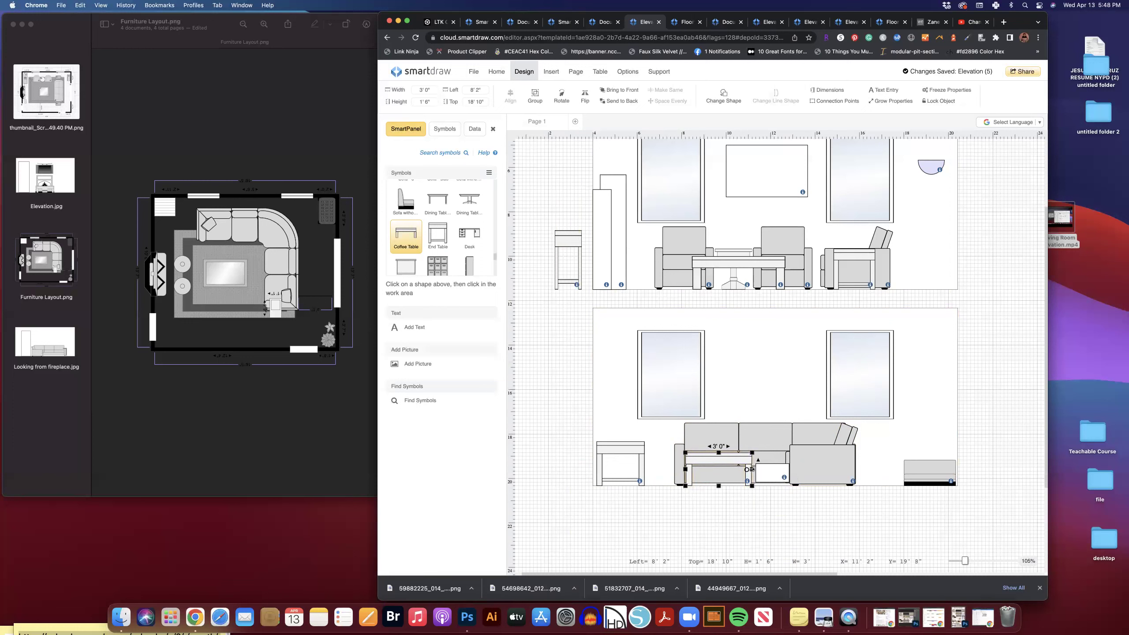
{"action": "left_click", "coordinate": [775, 475]}
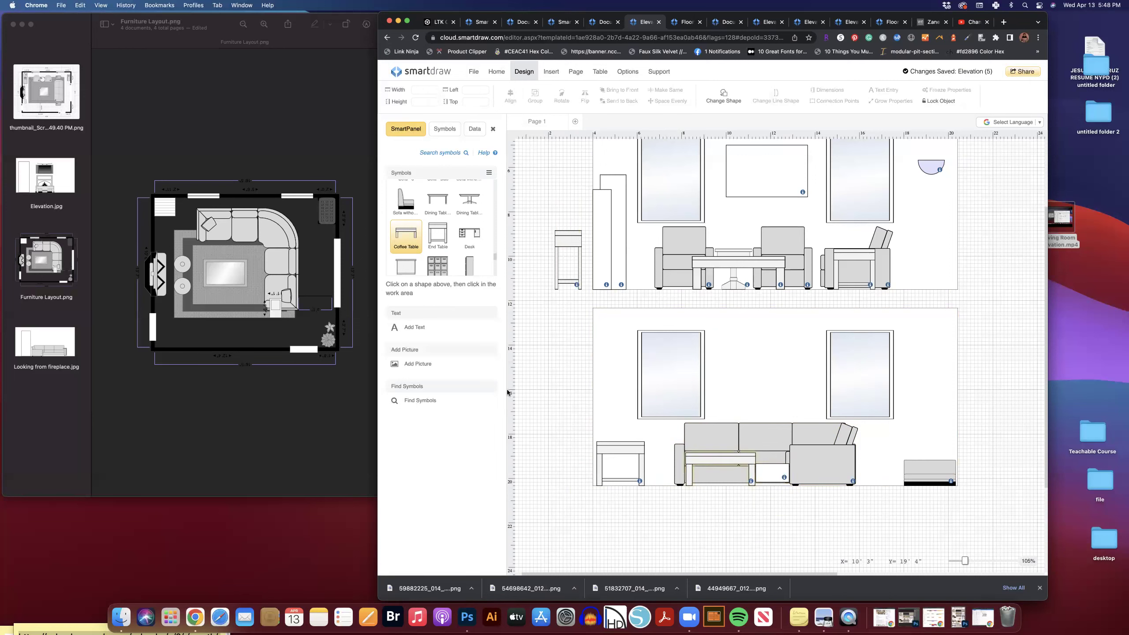
- Check the round table and long cabinet on the floor plan, and move the elevation's small rectangle below the wall to left 19' 0", top 21' 8"
{"action": "left_click", "coordinate": [685, 22]}
{"action": "left_click", "coordinate": [748, 353]}
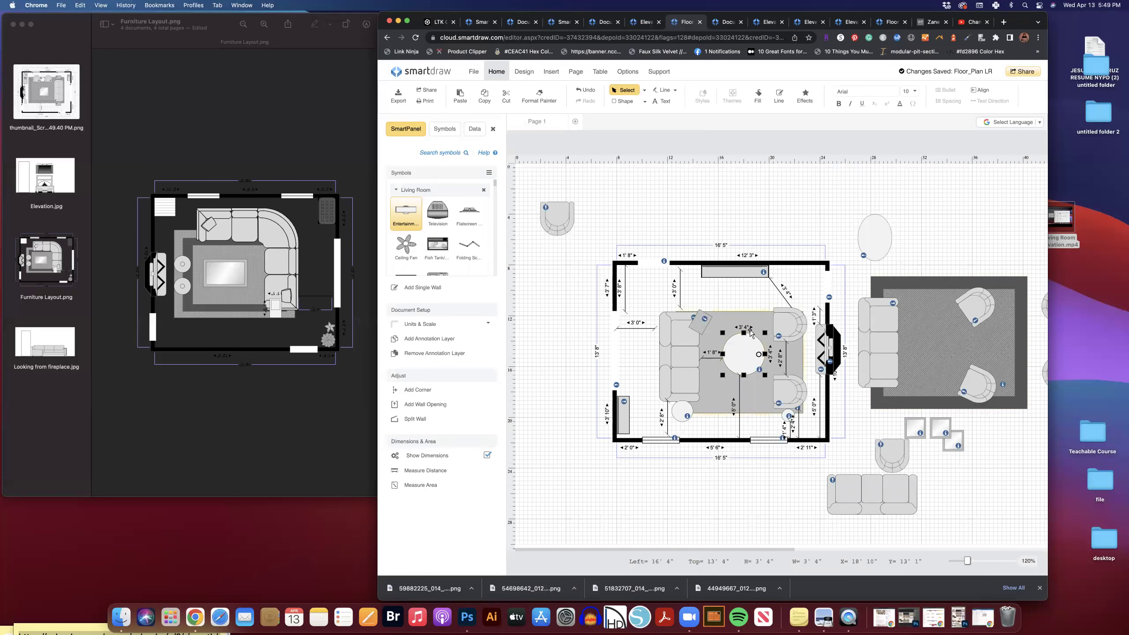
{"action": "left_click", "coordinate": [725, 277]}
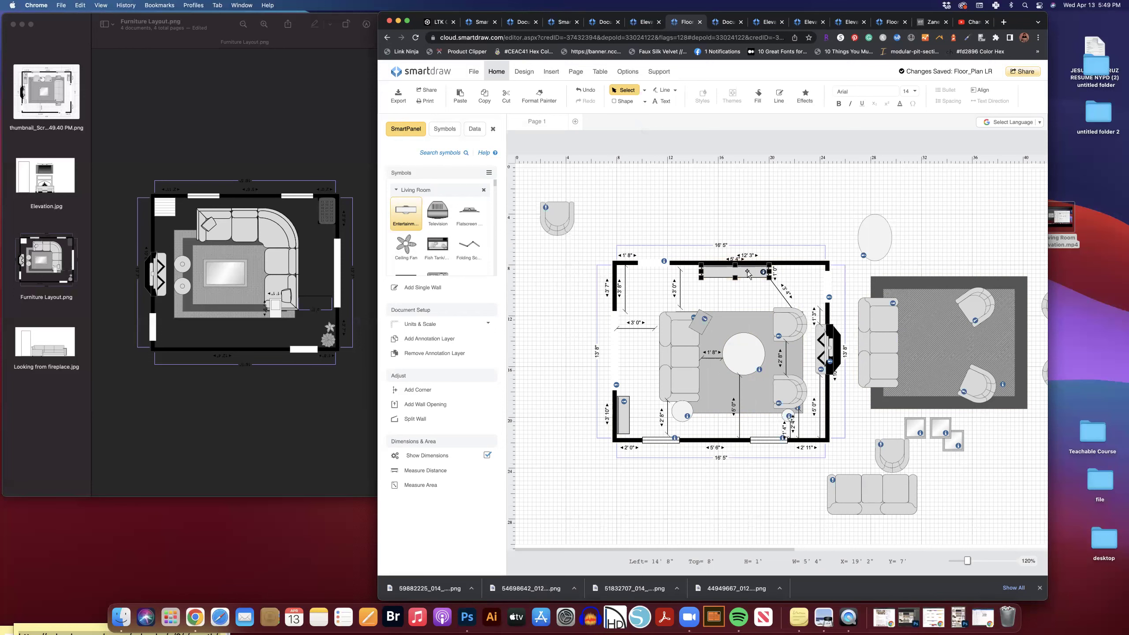
{"action": "left_click", "coordinate": [645, 25]}
{"action": "left_click_drag", "start_coordinate": [773, 483], "coordinate": [943, 533]}
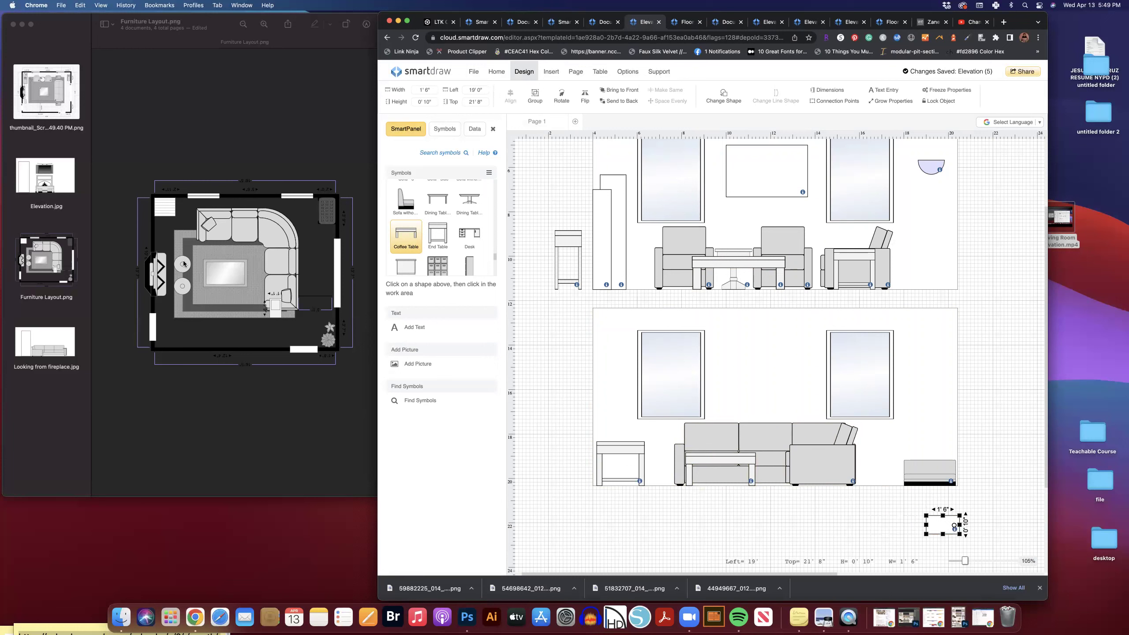
- Copy the second elevation's low armless sofa block, resize the copy to 1' 4" by 1' 10" and place it at left 6' 0", top 18' 6"
{"action": "scroll", "coordinate": [438, 246], "scroll_direction": "up", "scroll_amount": 2}
{"action": "scroll", "coordinate": [438, 250], "scroll_direction": "down", "scroll_amount": 4}
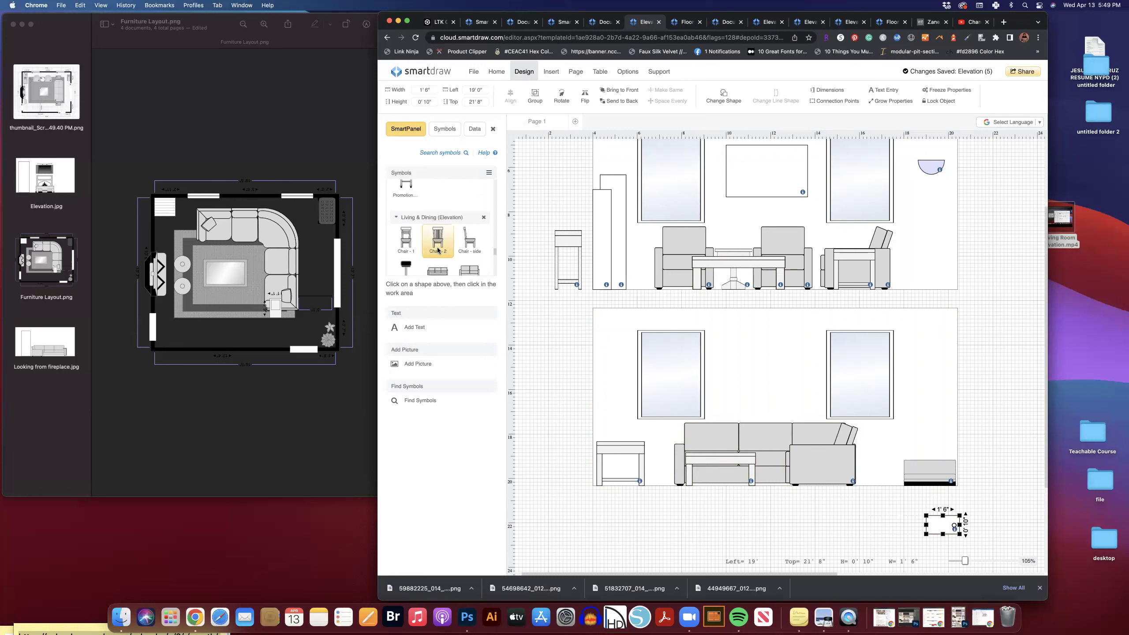
{"action": "scroll", "coordinate": [438, 250], "scroll_direction": "down", "scroll_amount": 2}
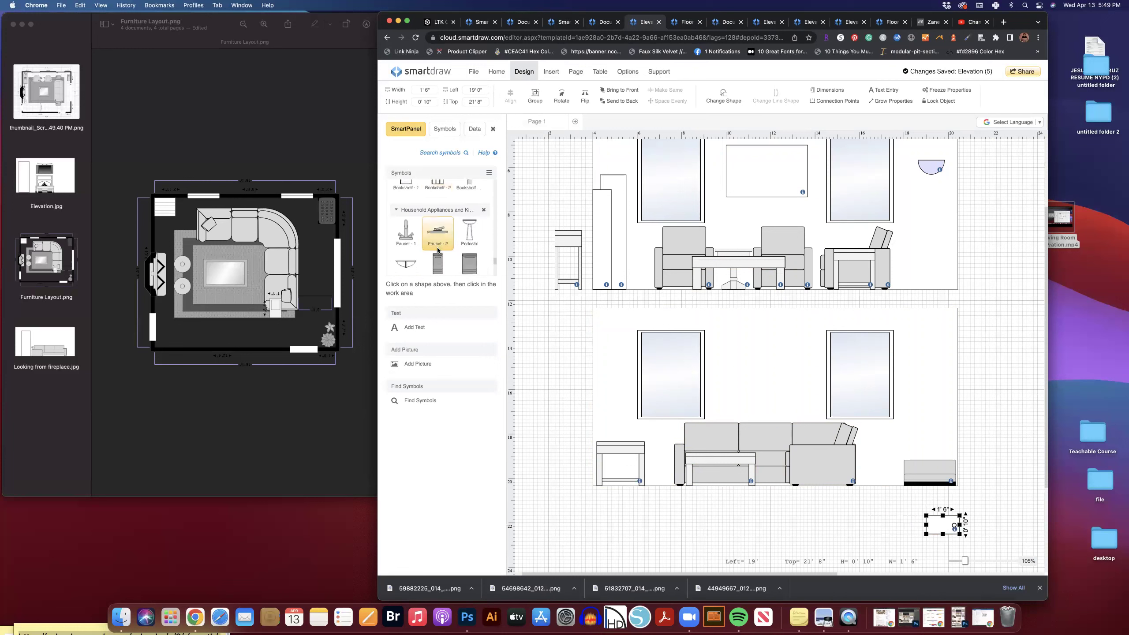
{"action": "scroll", "coordinate": [437, 250], "scroll_direction": "up", "scroll_amount": 1}
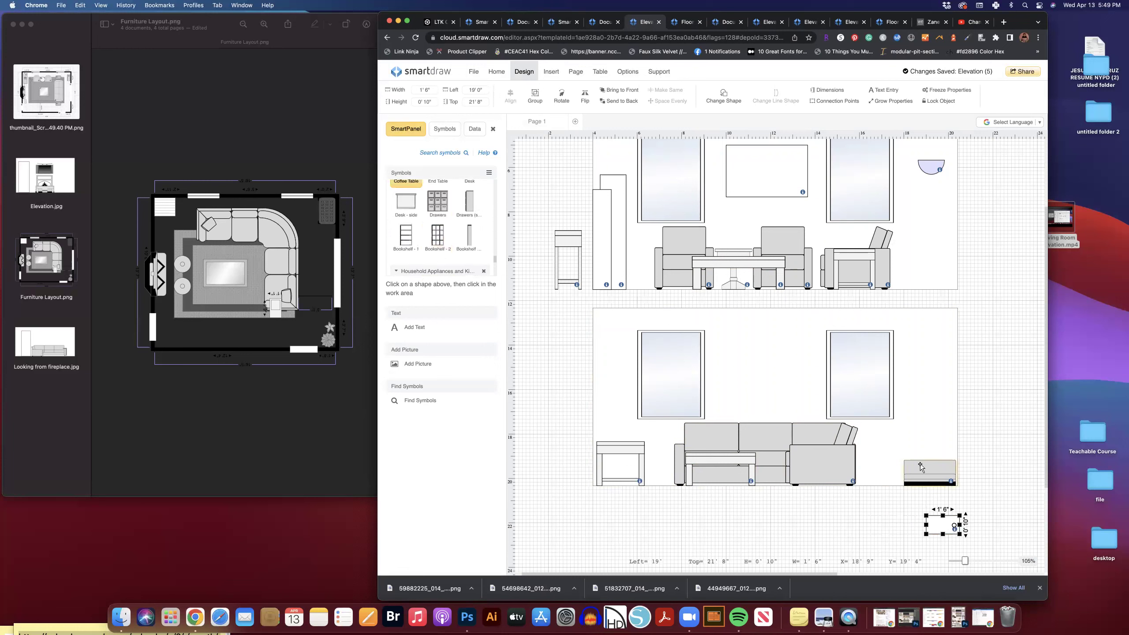
{"action": "left_click", "coordinate": [921, 466]}
{"action": "left_click_drag", "start_coordinate": [921, 467], "coordinate": [585, 196]}
{"action": "left_click_drag", "start_coordinate": [657, 384], "coordinate": [640, 458]}
{"action": "scroll", "coordinate": [669, 472], "scroll_direction": "down", "scroll_amount": 1}
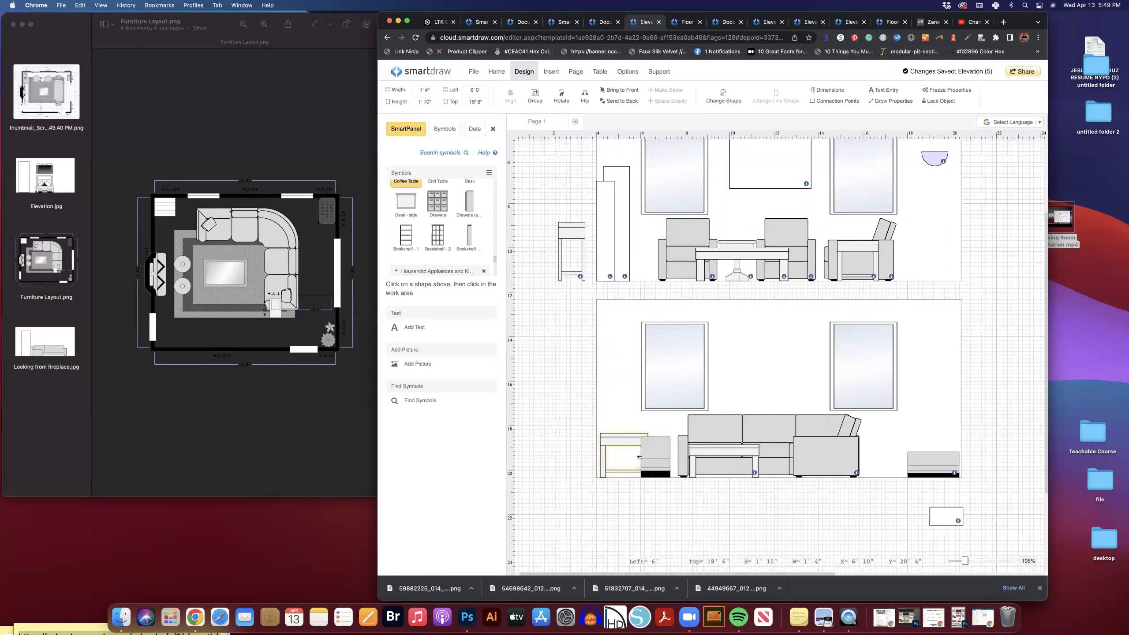
{"action": "left_click", "coordinate": [666, 498]}
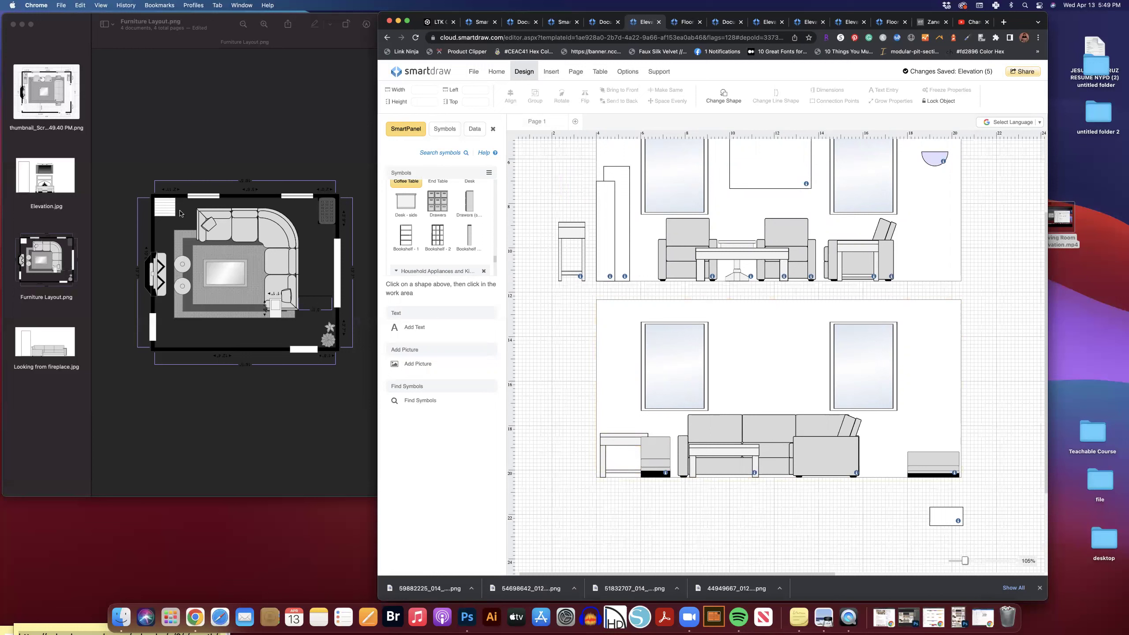
- Narrow the second elevation's end table to 1' 4" and the armless block beside it to 1' 2", leaving a gap between them
{"action": "left_click", "coordinate": [655, 459]}
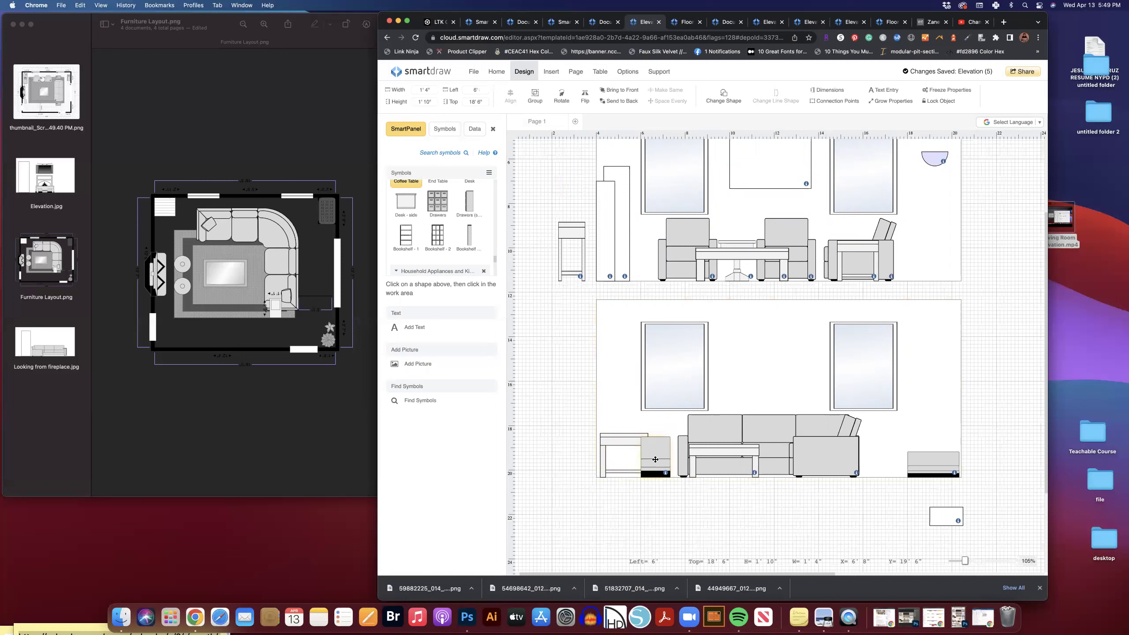
{"action": "left_click_drag", "start_coordinate": [652, 460], "coordinate": [650, 460]}
{"action": "left_click", "coordinate": [663, 482]}
{"action": "left_click", "coordinate": [646, 455]}
{"action": "left_click_drag", "start_coordinate": [647, 455], "coordinate": [630, 456]}
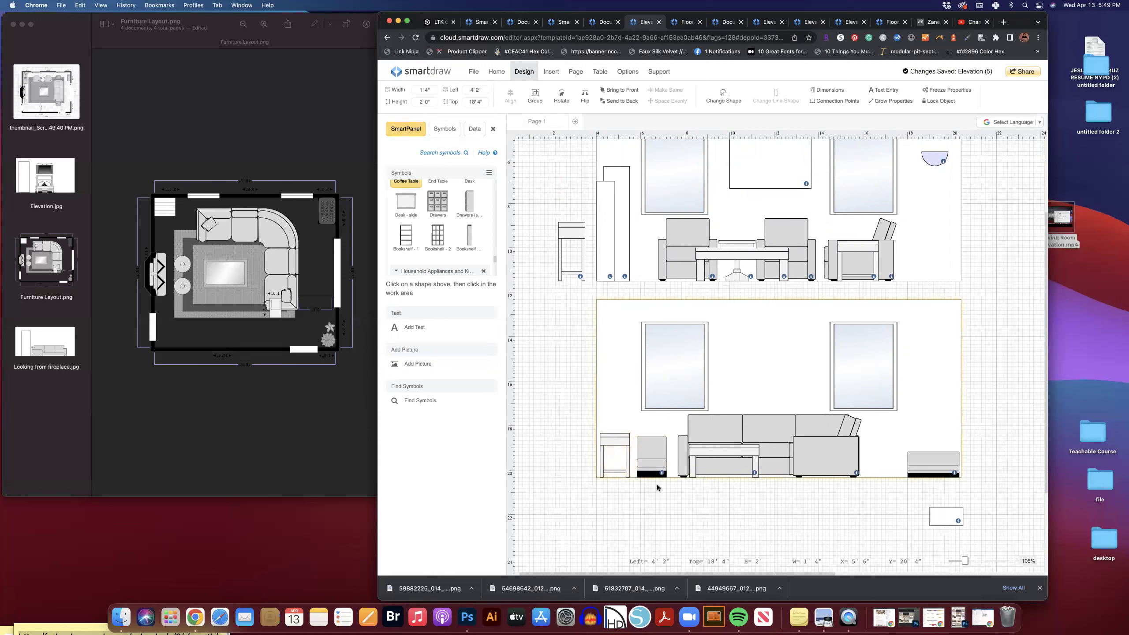
{"action": "left_click", "coordinate": [639, 456]}
{"action": "left_click_drag", "start_coordinate": [637, 456], "coordinate": [640, 457]}
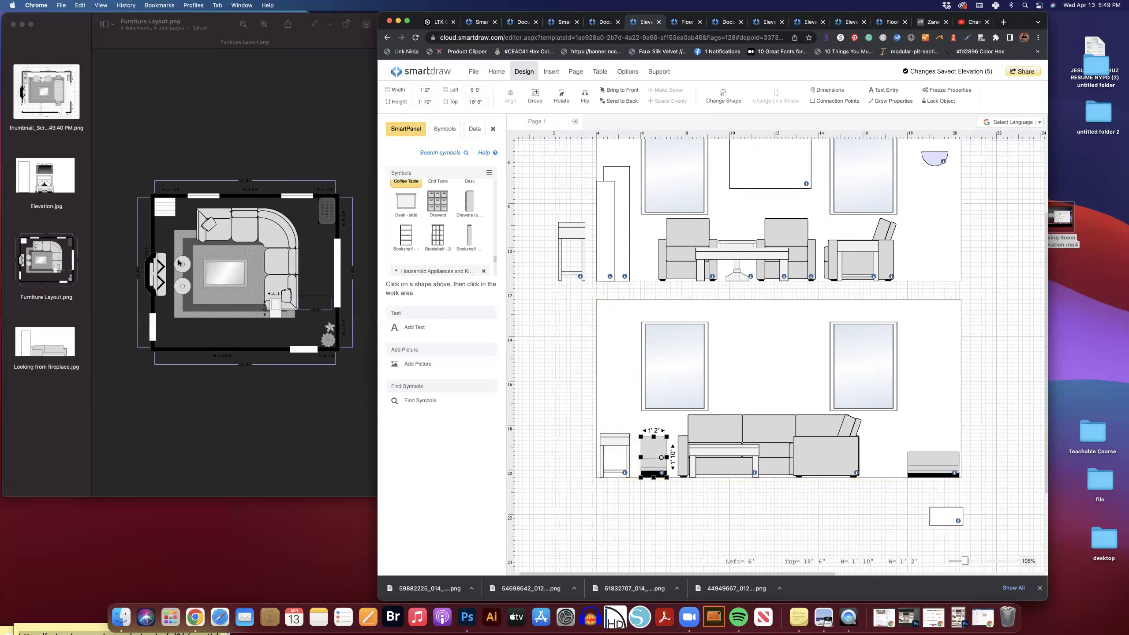
{"action": "left_click", "coordinate": [869, 512]}
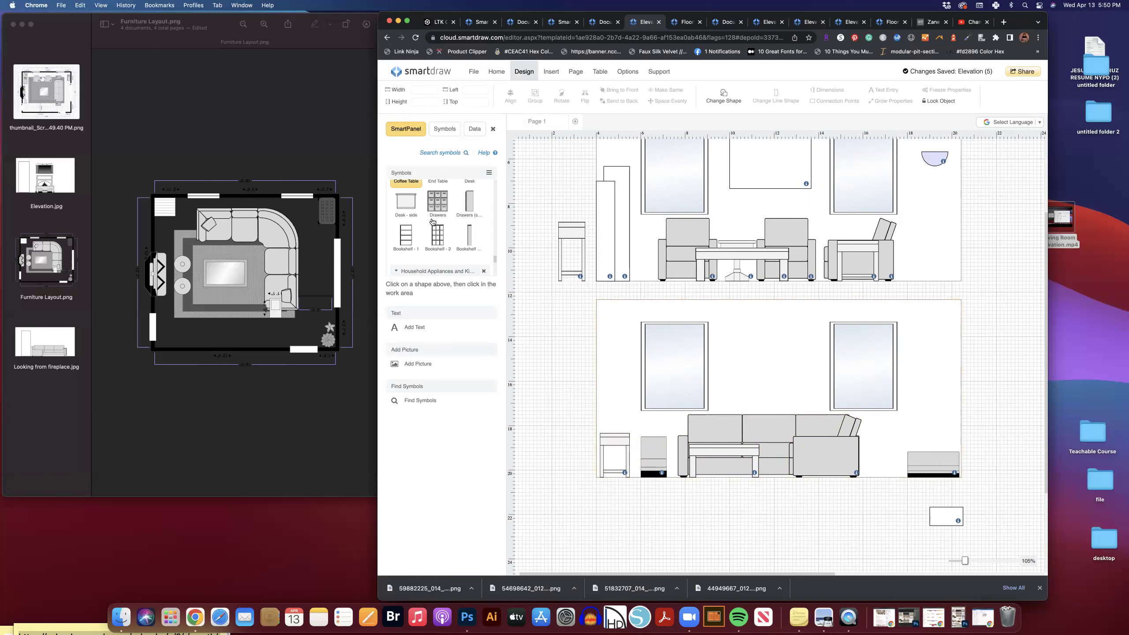
- Copy the shorter tall rectangle from the first elevation, make the copy shorter and slightly wider, and place it below the second wall
{"action": "left_click", "coordinate": [600, 220]}
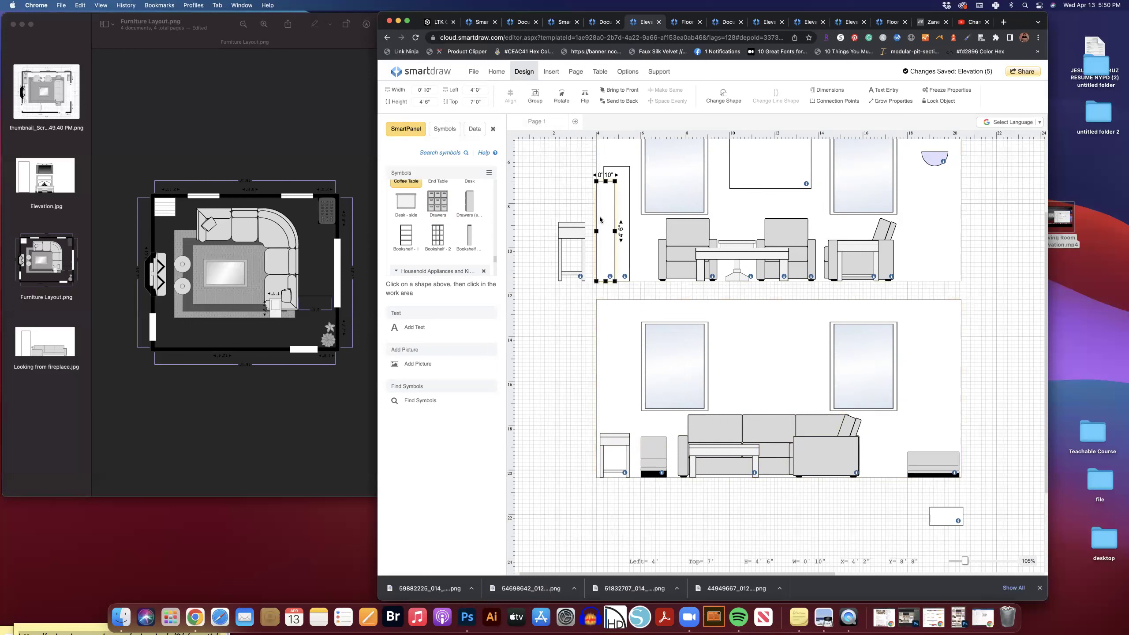
{"action": "left_click_drag", "start_coordinate": [600, 220], "coordinate": [564, 222], "text": "alt"}
{"action": "left_click_drag", "start_coordinate": [805, 389], "coordinate": [781, 527]}
{"action": "left_click", "coordinate": [834, 507]}
{"action": "scroll", "coordinate": [426, 231], "scroll_direction": "up", "scroll_amount": 1}
{"action": "scroll", "coordinate": [427, 231], "scroll_direction": "up", "scroll_amount": 3}
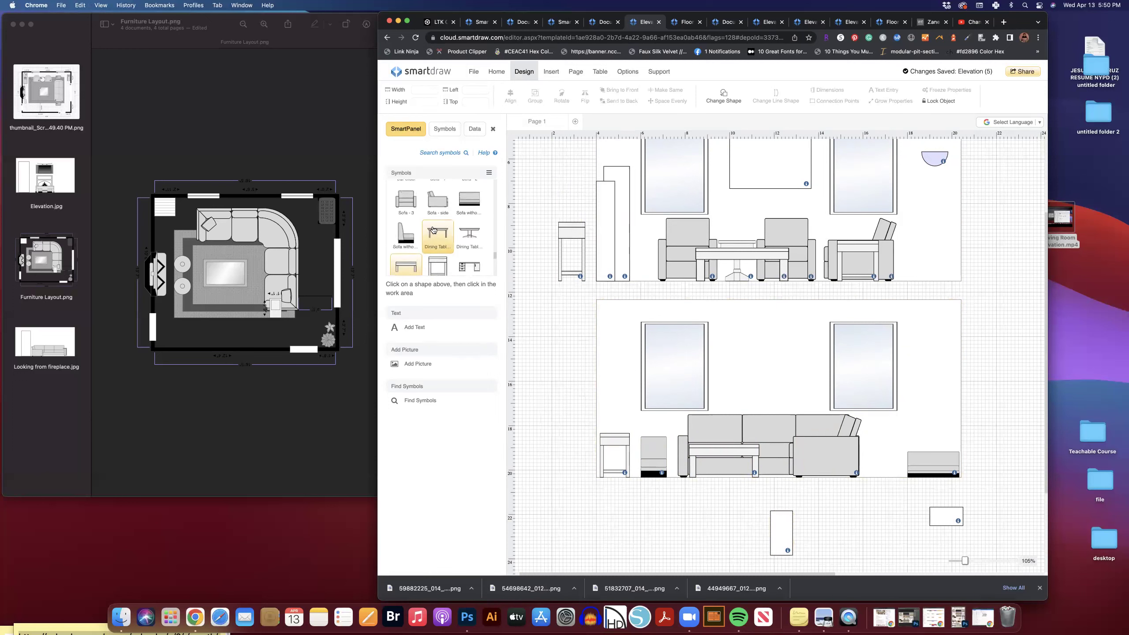
{"action": "left_click_drag", "start_coordinate": [441, 241], "coordinate": [805, 452]}
{"action": "key", "text": "super+z"}
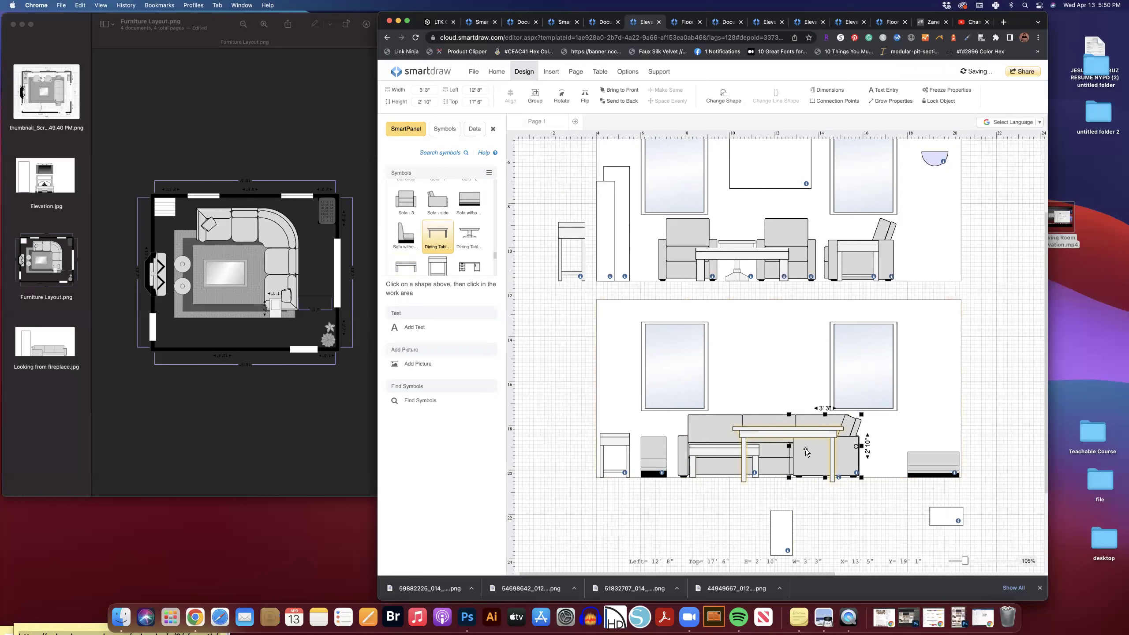
{"action": "left_click", "coordinate": [839, 453]}
{"action": "left_click_drag", "start_coordinate": [842, 454], "coordinate": [819, 479]}
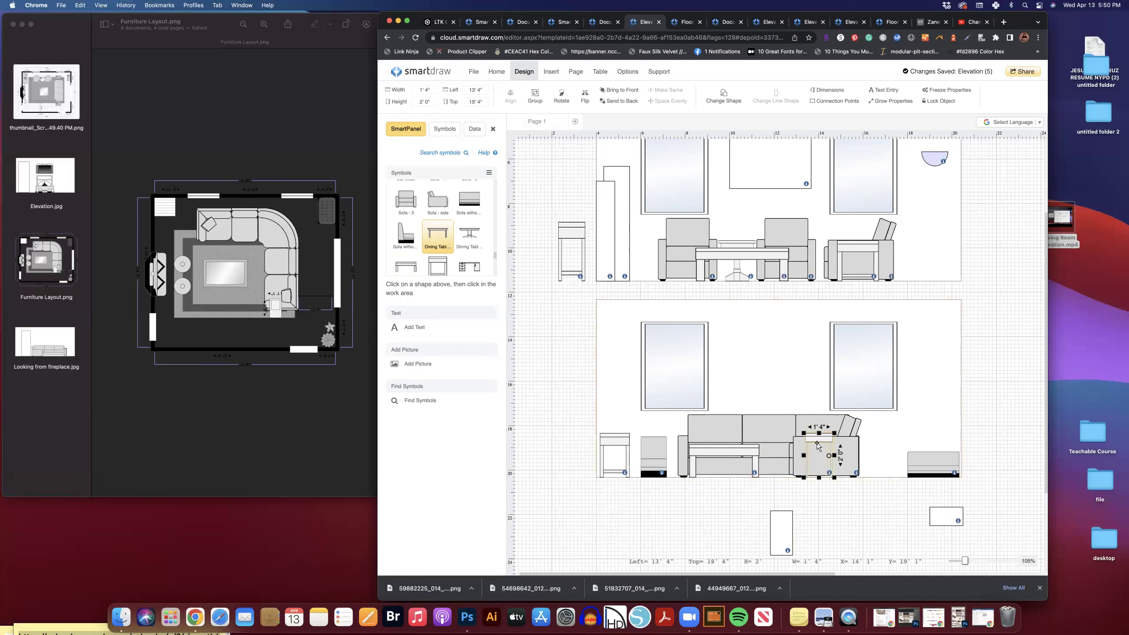
{"action": "key", "text": "Delete"}
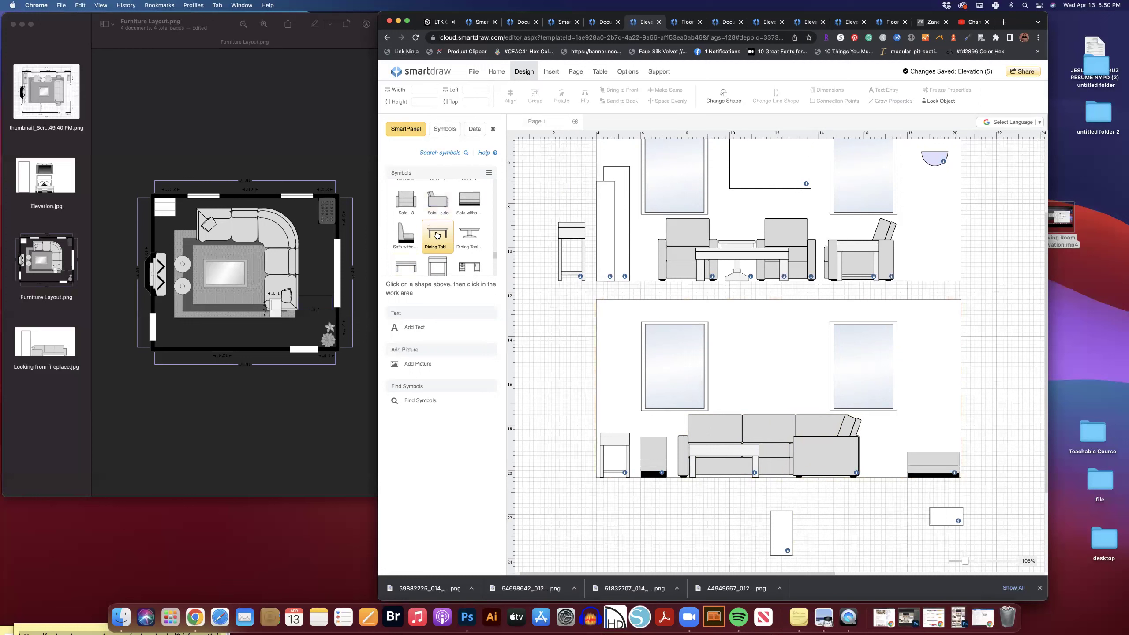
- Add a Bookshelf side-view symbol, resize it to 0' 10" by 2' 0" and place it below the second wall at left 13' 10", top 21' 2"
{"action": "scroll", "coordinate": [438, 238], "scroll_direction": "down", "scroll_amount": 5}
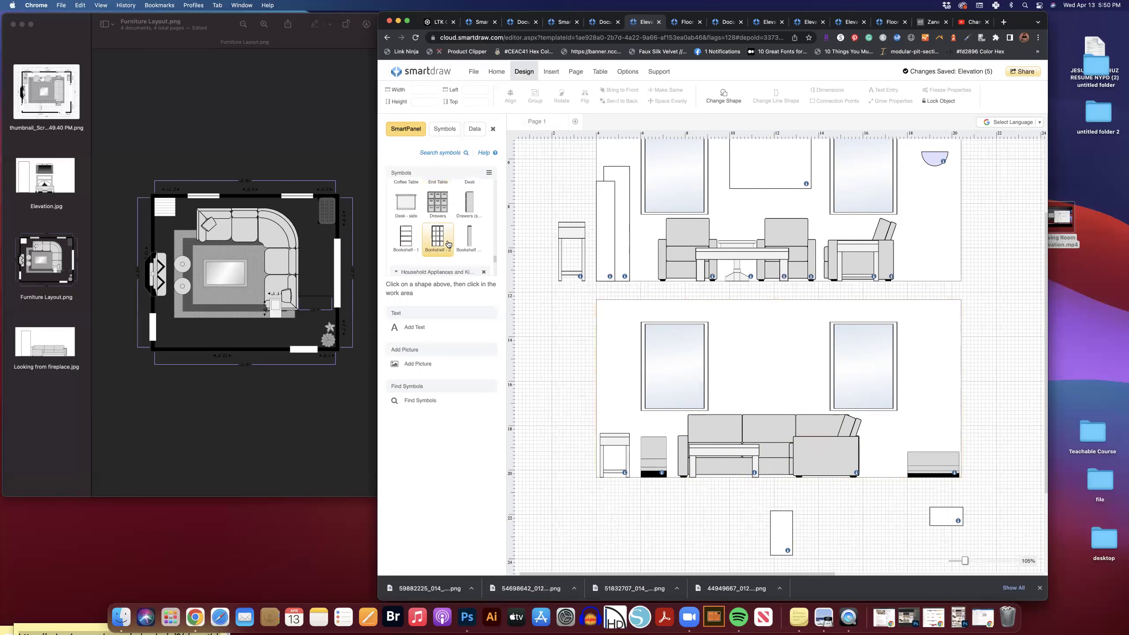
{"action": "left_click", "coordinate": [469, 227]}
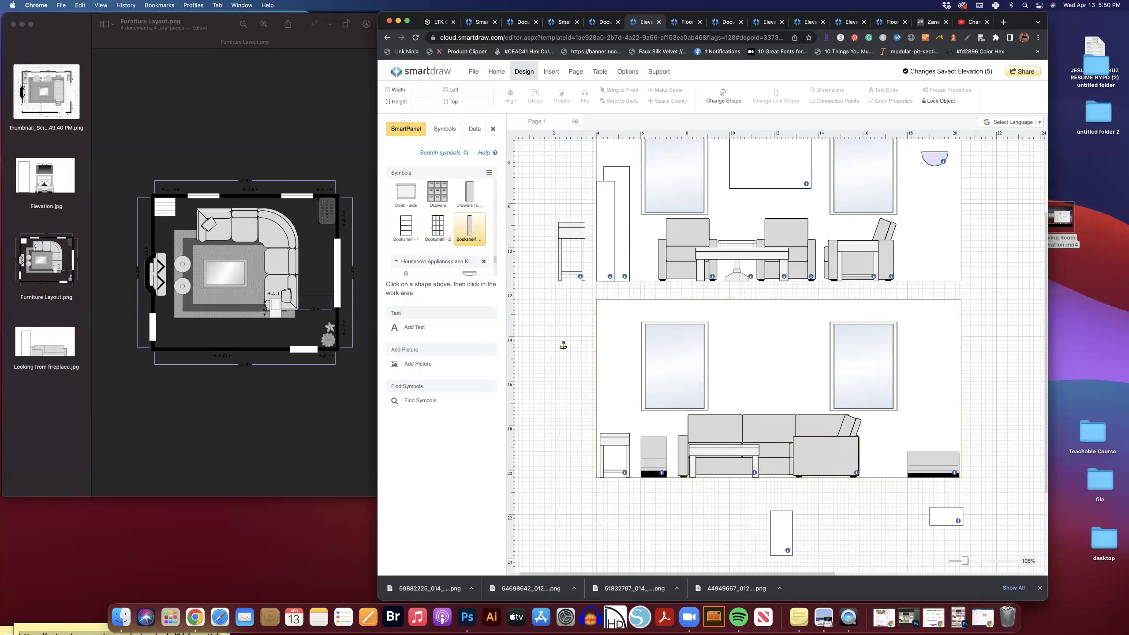
{"action": "left_click", "coordinate": [563, 347]}
{"action": "left_click_drag", "start_coordinate": [569, 352], "coordinate": [559, 352]}
{"action": "left_click_drag", "start_coordinate": [551, 331], "coordinate": [828, 519]}
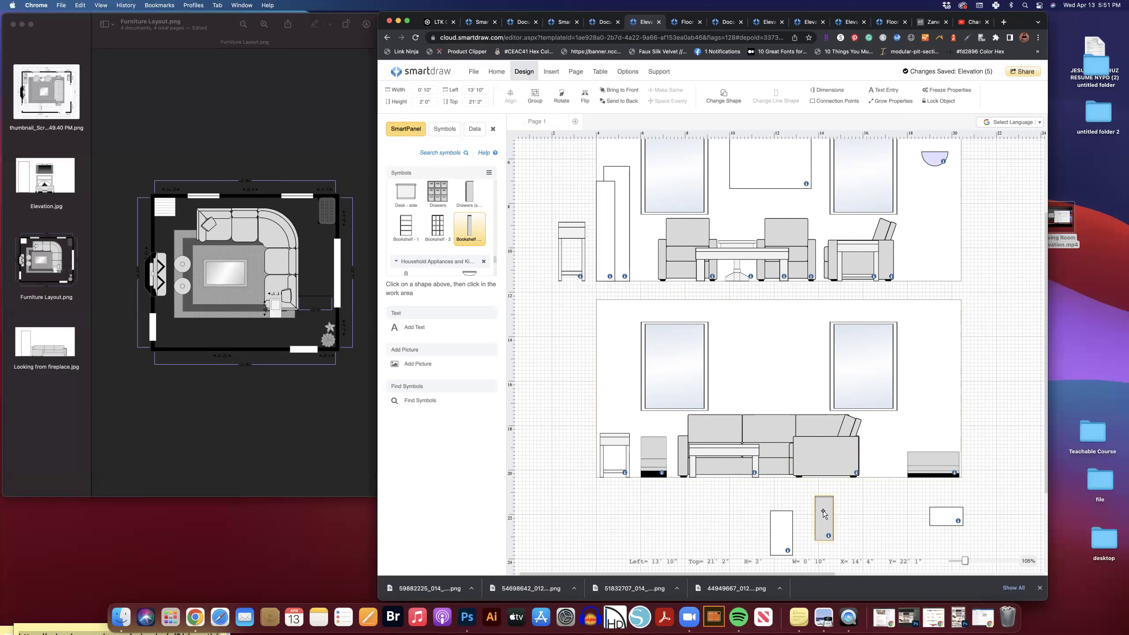
- Switch to the west elm site and search for "ctable" to examine the shape of C-side tables
{"action": "scroll", "coordinate": [405, 221], "scroll_direction": "down", "scroll_amount": 5}
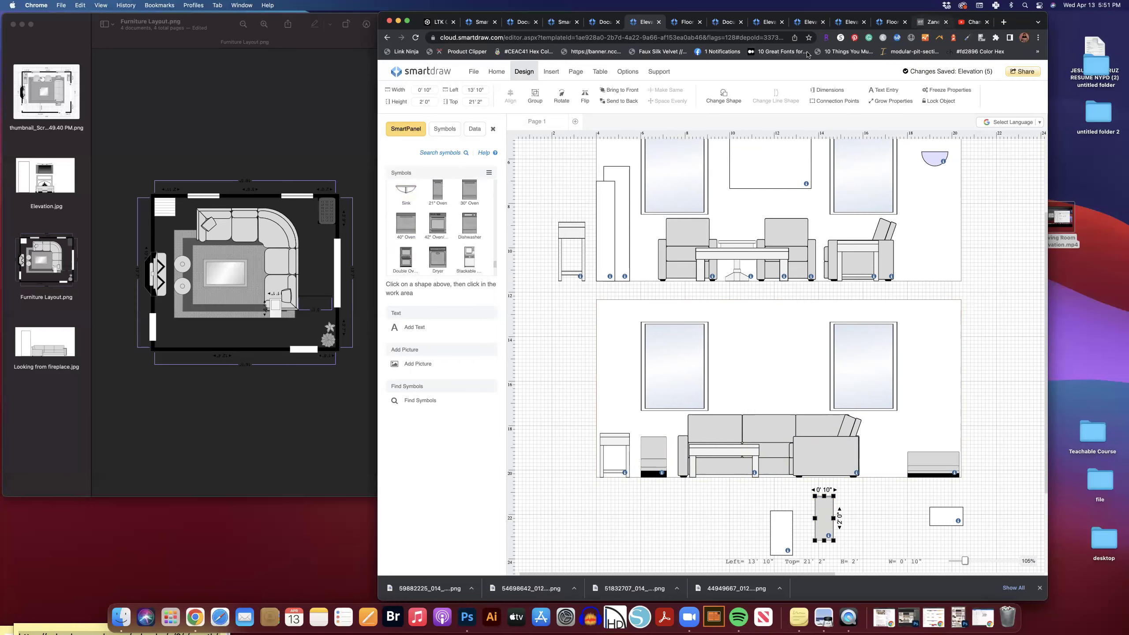
{"action": "left_click", "coordinate": [932, 21]}
{"action": "scroll", "coordinate": [496, 139], "scroll_direction": "up", "scroll_amount": 5}
{"action": "left_click", "coordinate": [461, 115]}
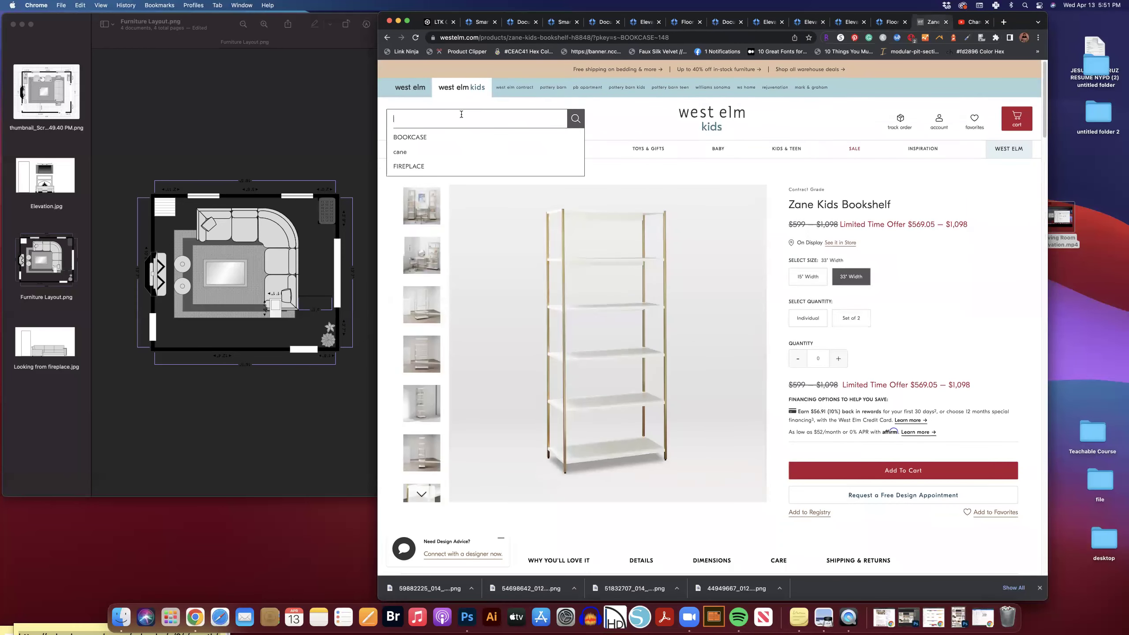
{"action": "type", "text": "ctable"}
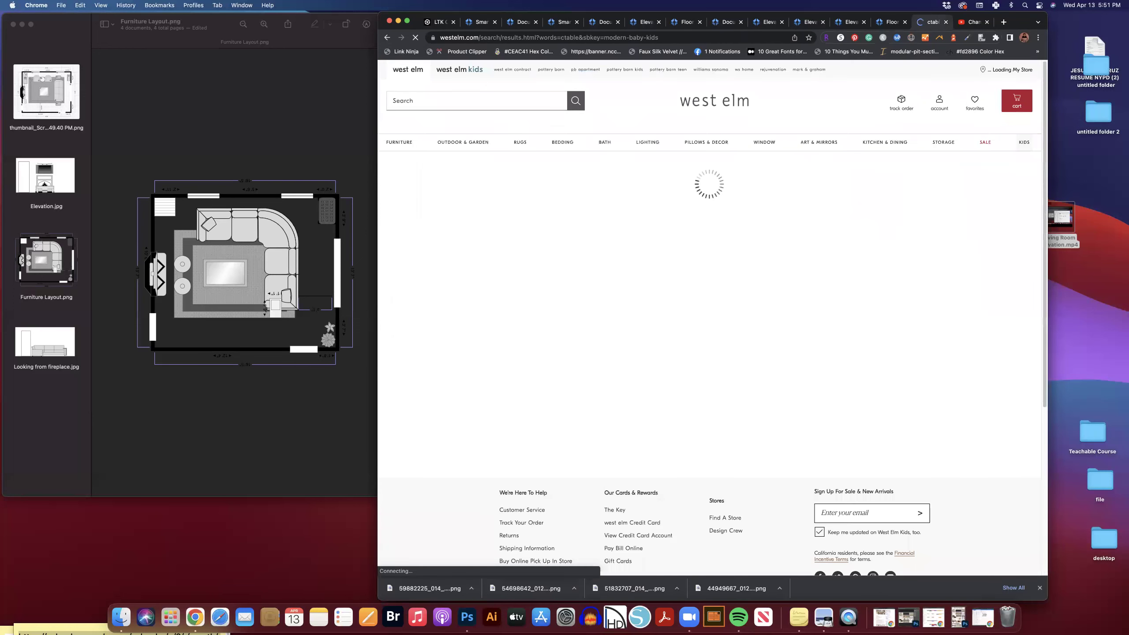
{"action": "mouse_move", "coordinate": [463, 142]}
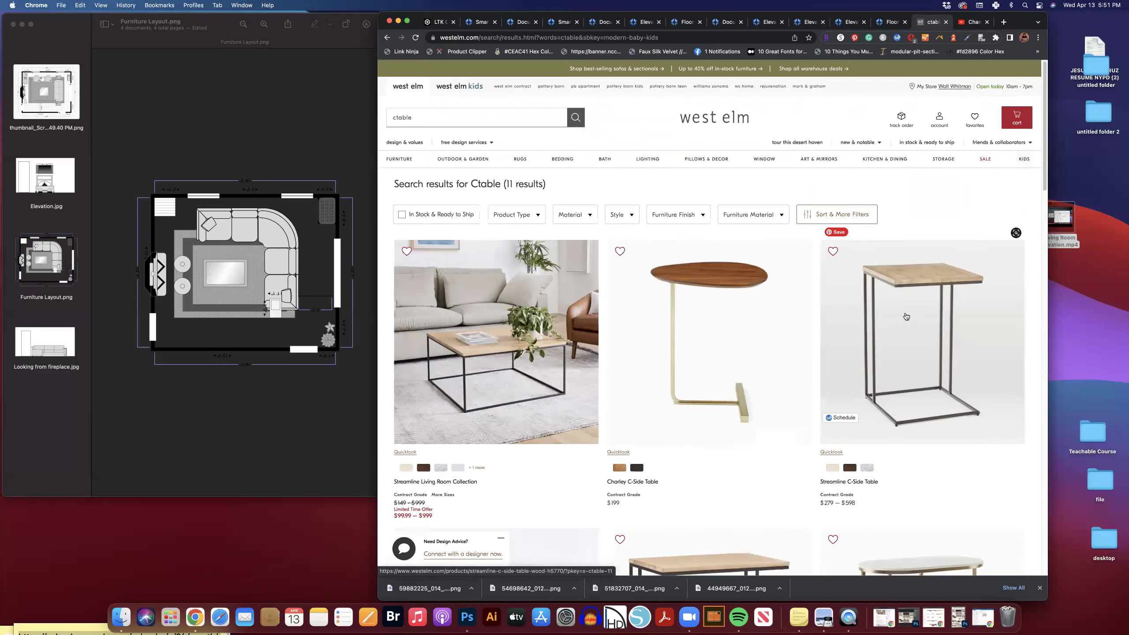
- Switch back to the SmartDraw elevation, copy the shorter tall rectangle, and shrink the copy to a narrow 2' 0" high strip over the sofa's arm section
{"action": "left_click", "coordinate": [644, 22]}
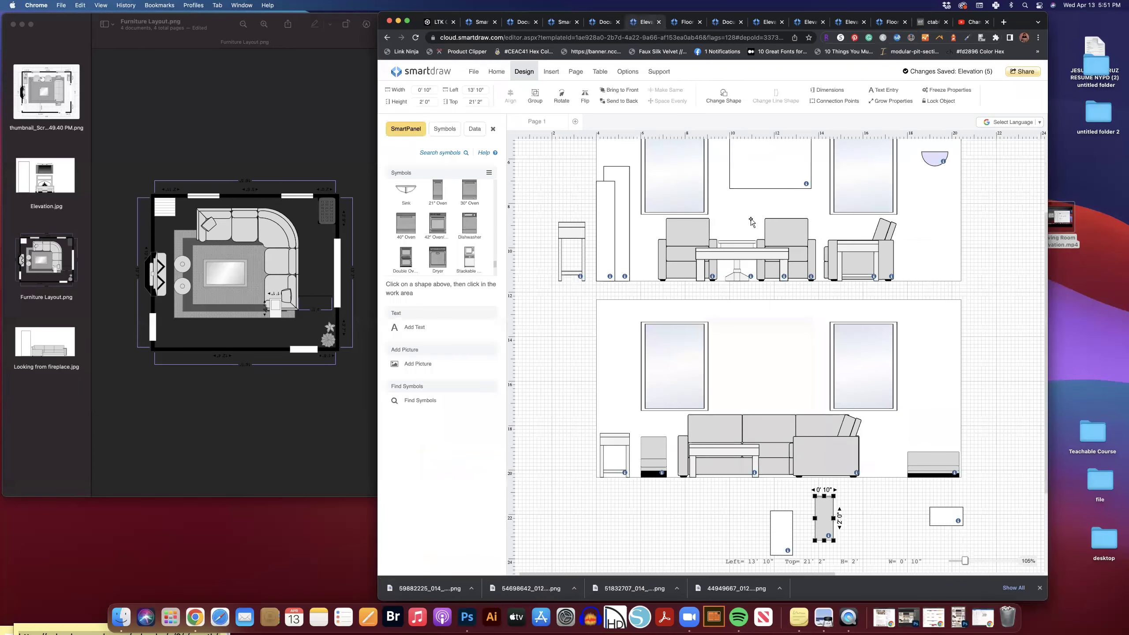
{"action": "scroll", "coordinate": [464, 242], "scroll_direction": "up", "scroll_amount": 5}
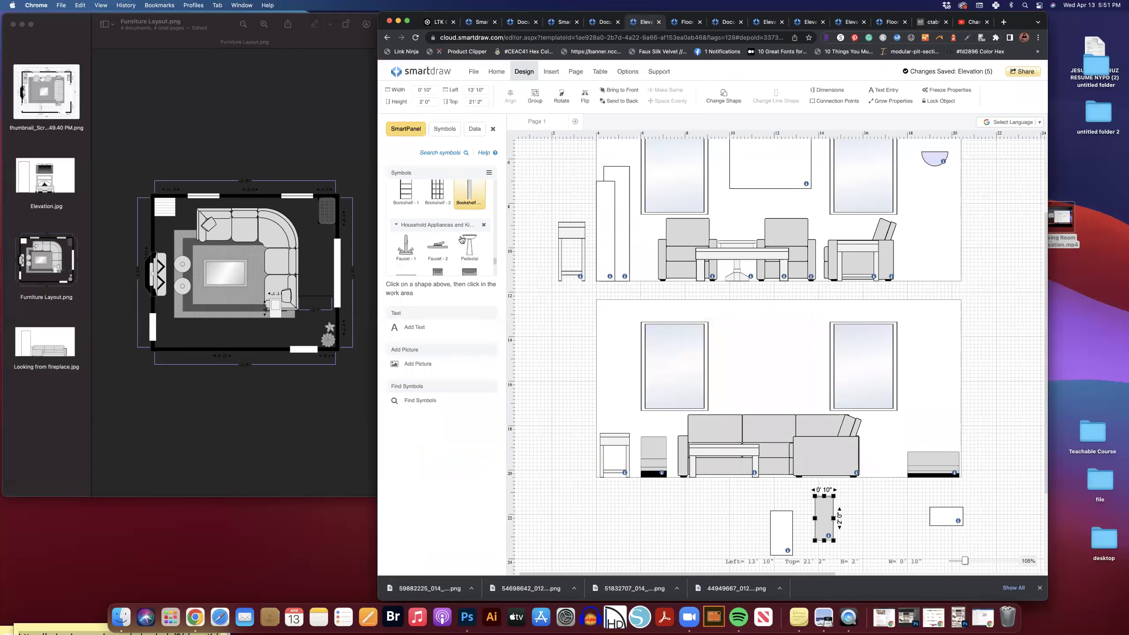
{"action": "left_click", "coordinate": [614, 221]}
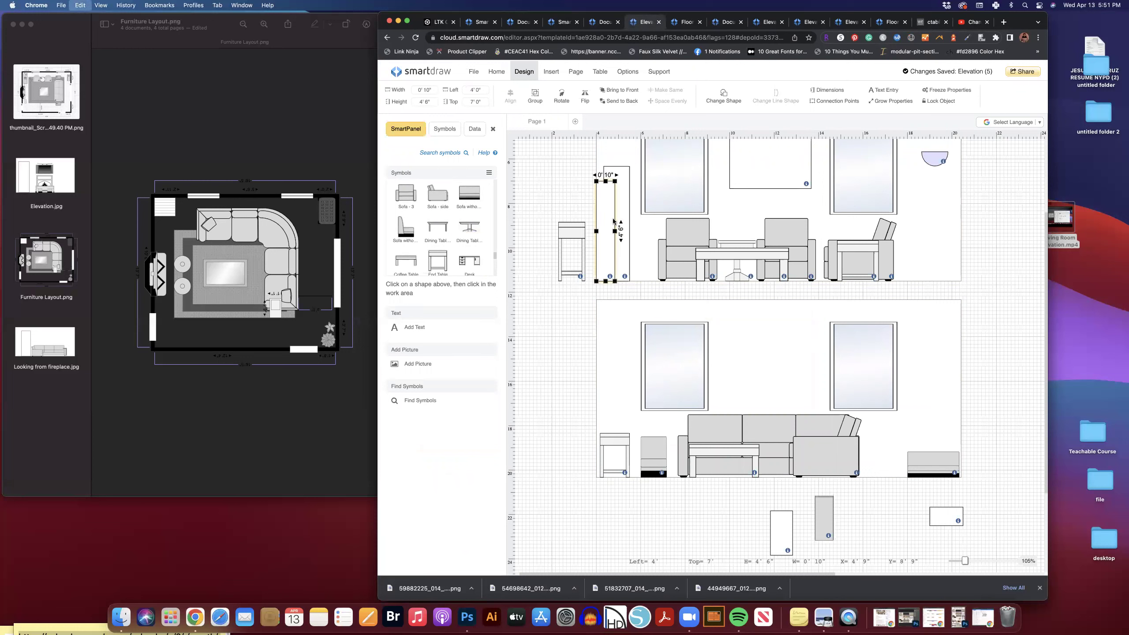
{"action": "left_click_drag", "start_coordinate": [614, 221], "coordinate": [563, 232]}
{"action": "left_click_drag", "start_coordinate": [561, 182], "coordinate": [805, 432]}
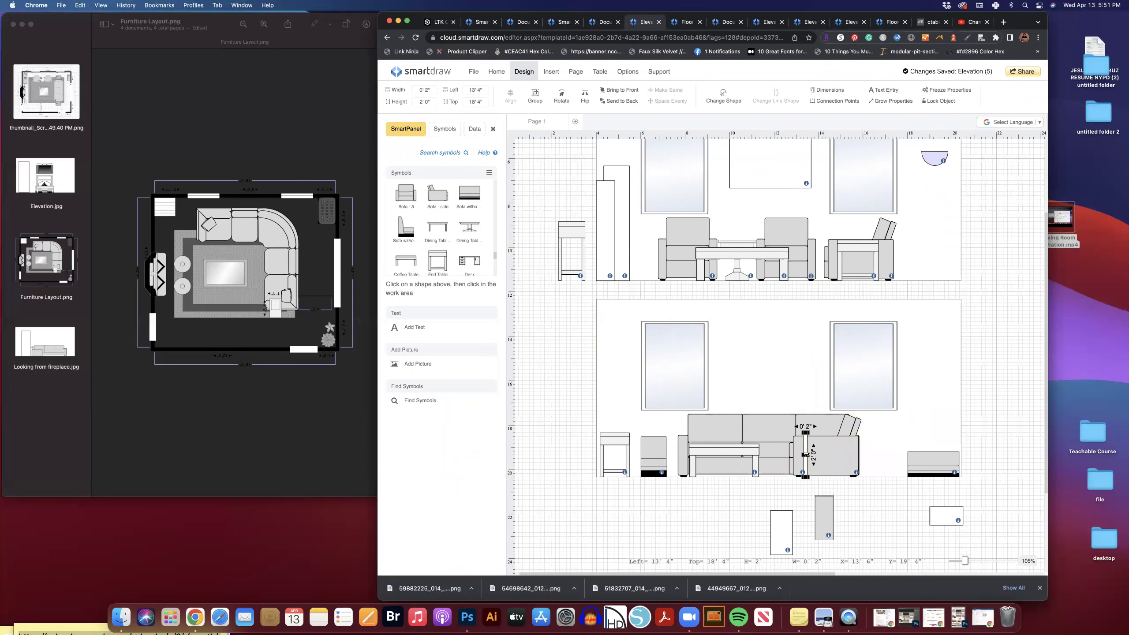
{"action": "left_click_drag", "start_coordinate": [806, 455], "coordinate": [803, 454]}
- Resize the strip on the sofa's arm section to 0' 2" by 1' 11" and place a copy beside it at left 14' 1", top 18' 5"
{"action": "left_click_drag", "start_coordinate": [965, 561], "coordinate": [981, 563]}
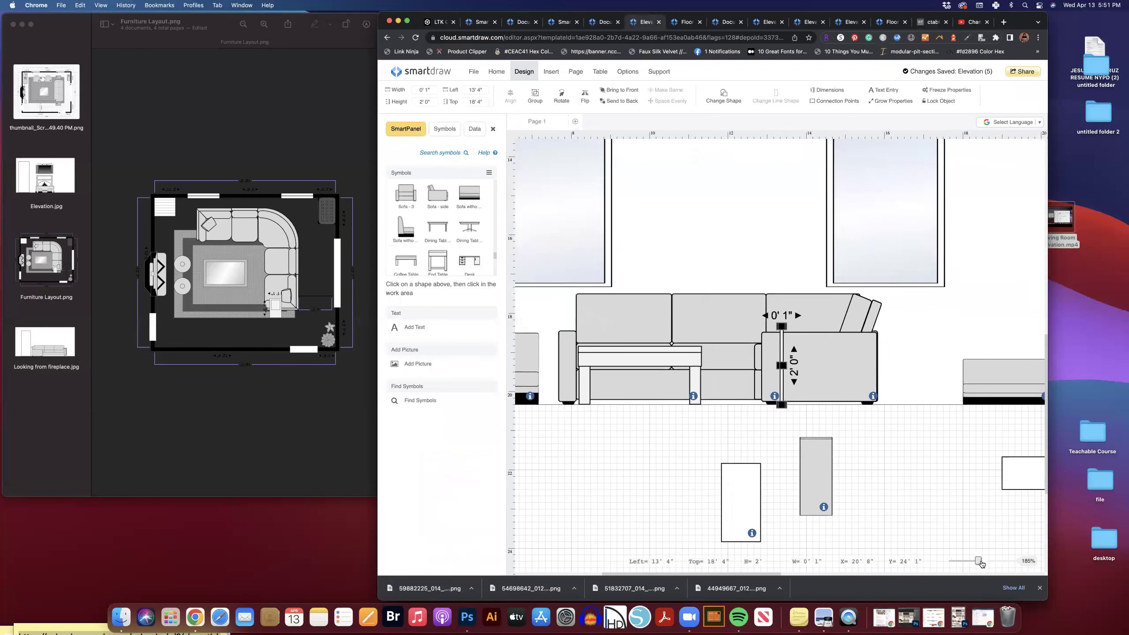
{"action": "left_click_drag", "start_coordinate": [784, 366], "coordinate": [788, 366]}
{"action": "left_click_drag", "start_coordinate": [782, 326], "coordinate": [783, 323]}
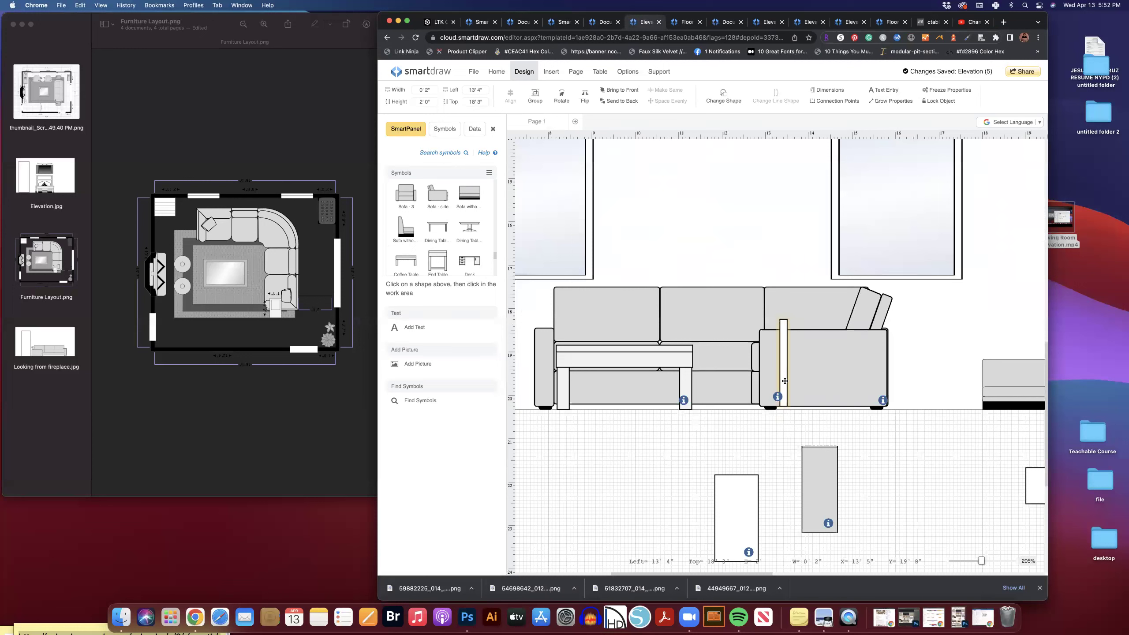
{"action": "left_click_drag", "start_coordinate": [784, 382], "coordinate": [783, 379]}
{"action": "left_click_drag", "start_coordinate": [784, 323], "coordinate": [784, 326]}
{"action": "key", "text": "ctrl+v"}
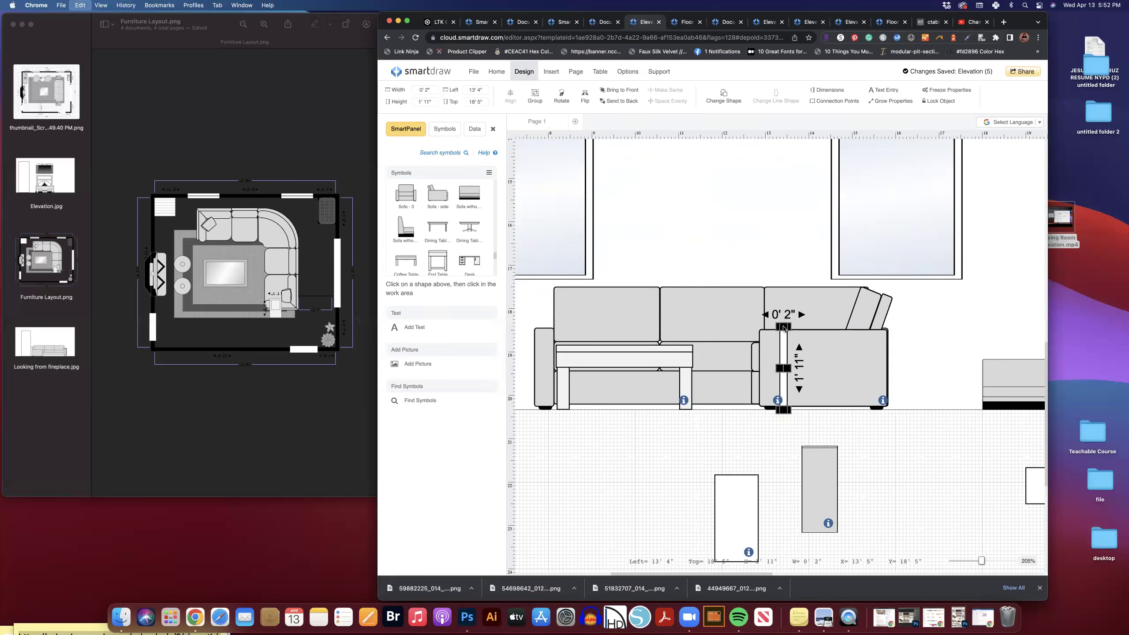
{"action": "left_click_drag", "start_coordinate": [562, 195], "coordinate": [814, 341]}
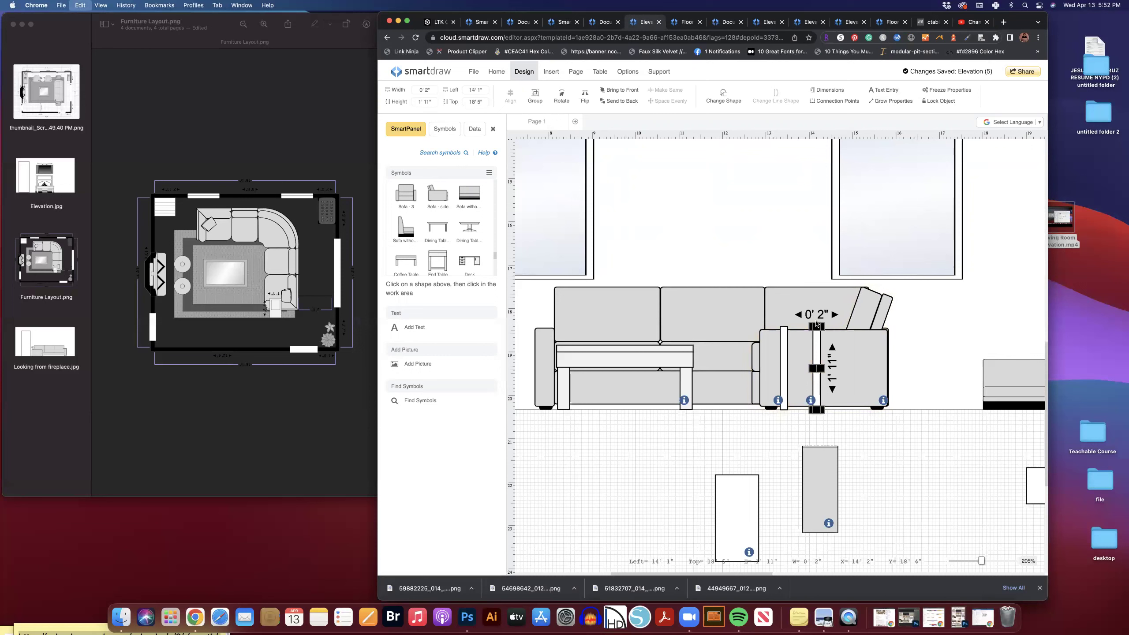
- Paste another strip, enlarge it to 0' 7" by 2' 7" and place it below the second wall at left 9' 4", top 20' 8"
{"action": "key", "text": "cmd+v"}
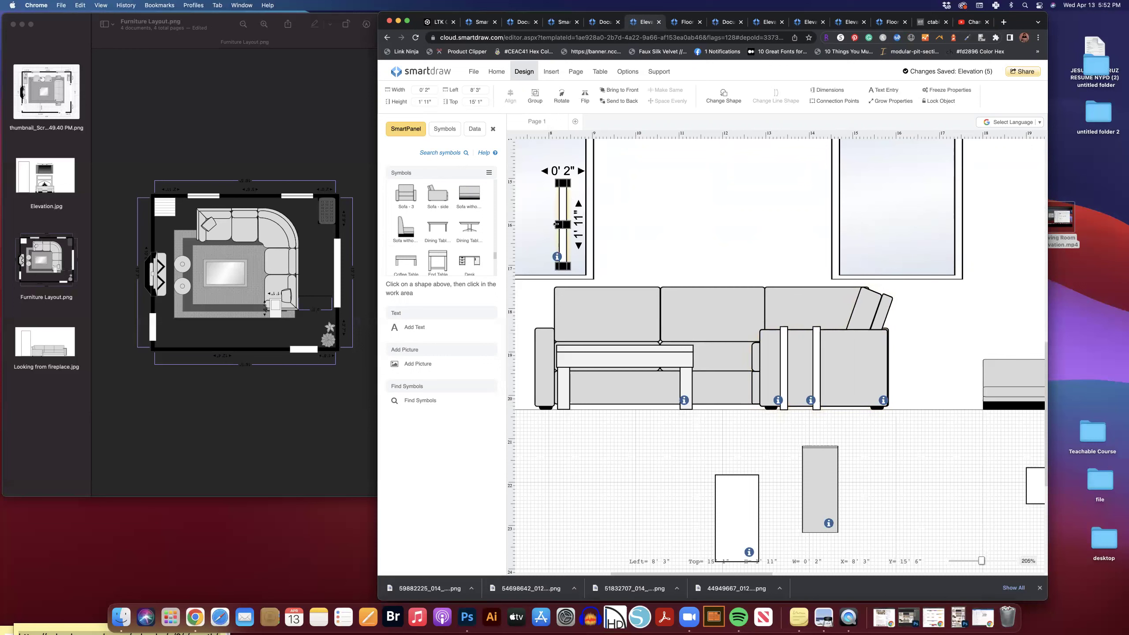
{"action": "left_click", "coordinate": [694, 225]}
{"action": "left_click_drag", "start_coordinate": [559, 254], "coordinate": [700, 275]}
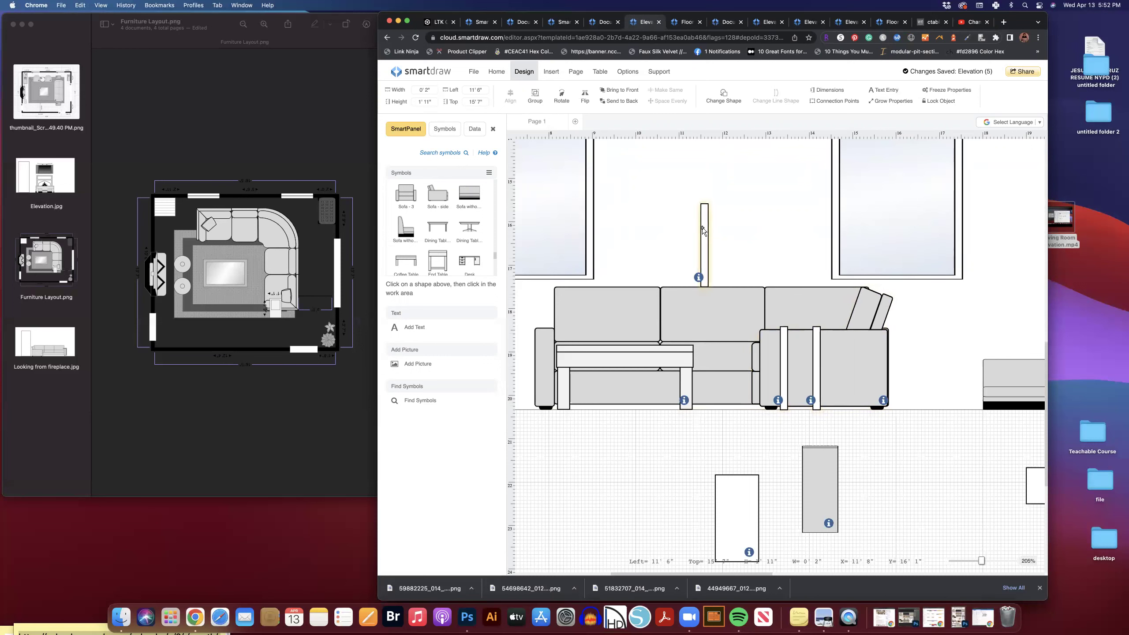
{"action": "left_click_drag", "start_coordinate": [706, 204], "coordinate": [704, 174]}
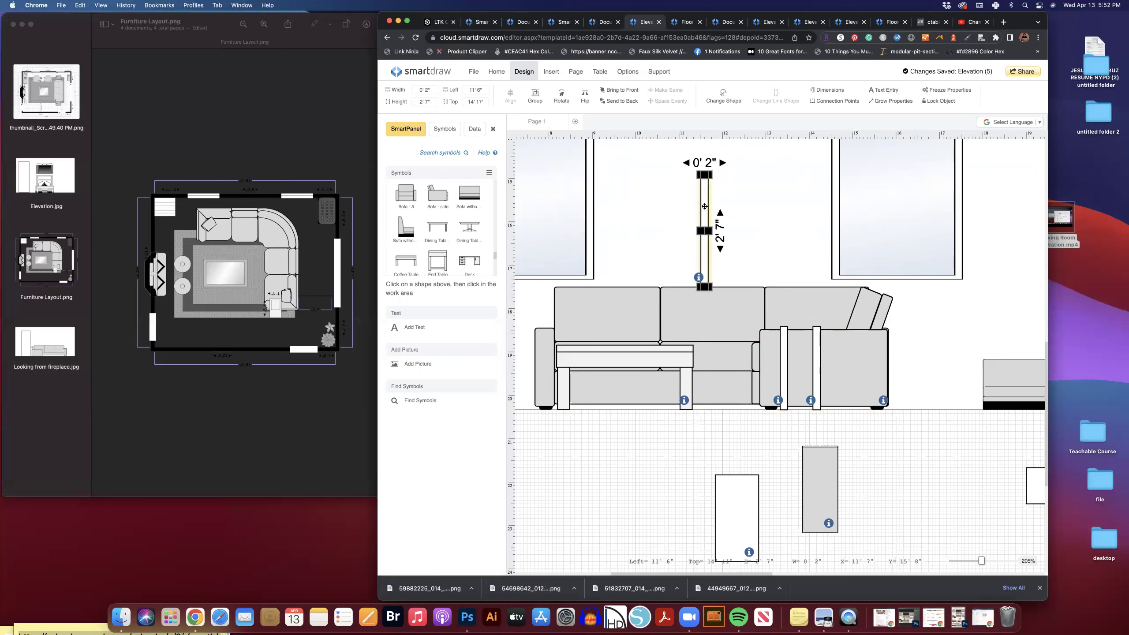
{"action": "left_click_drag", "start_coordinate": [707, 286], "coordinate": [693, 491]}
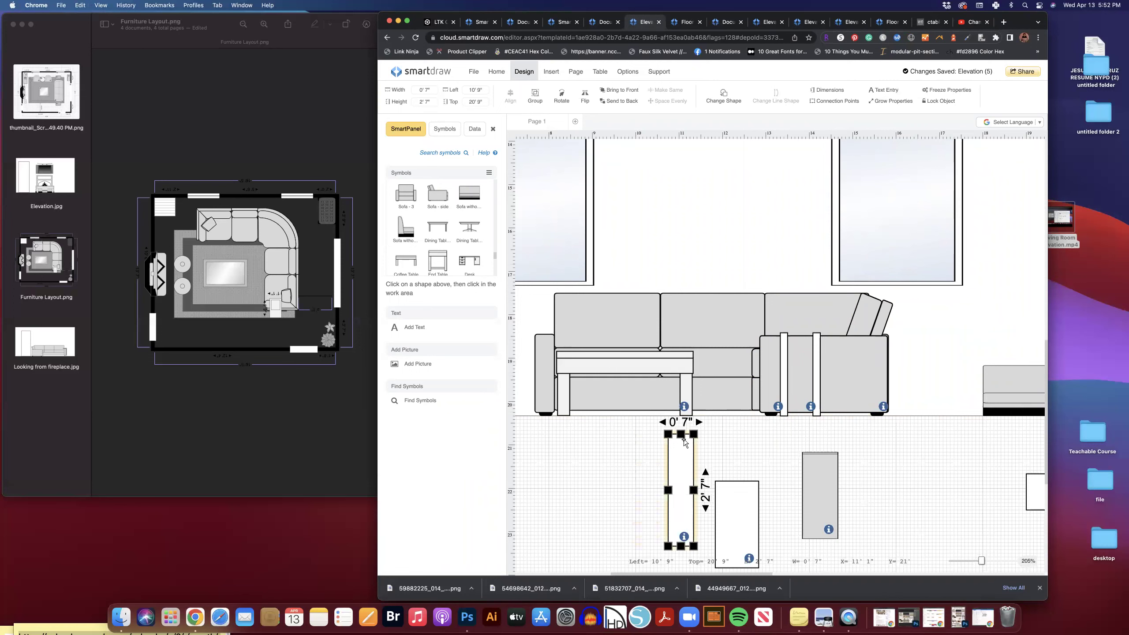
{"action": "left_click_drag", "start_coordinate": [629, 460], "coordinate": [568, 457]}
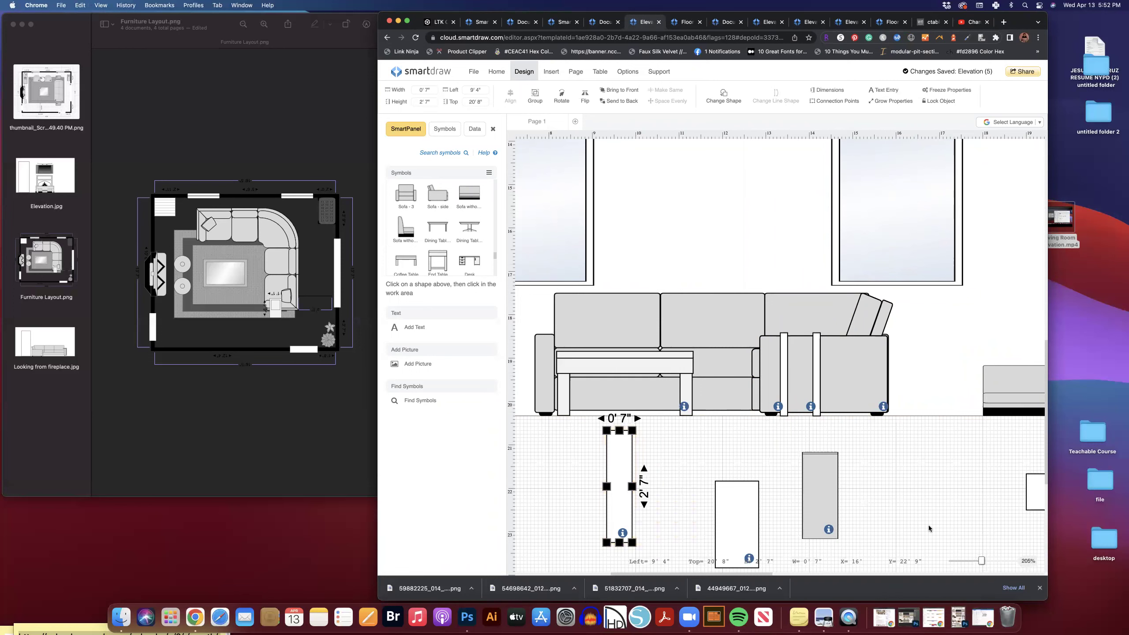
{"action": "left_click_drag", "start_coordinate": [965, 562], "coordinate": [961, 562]}
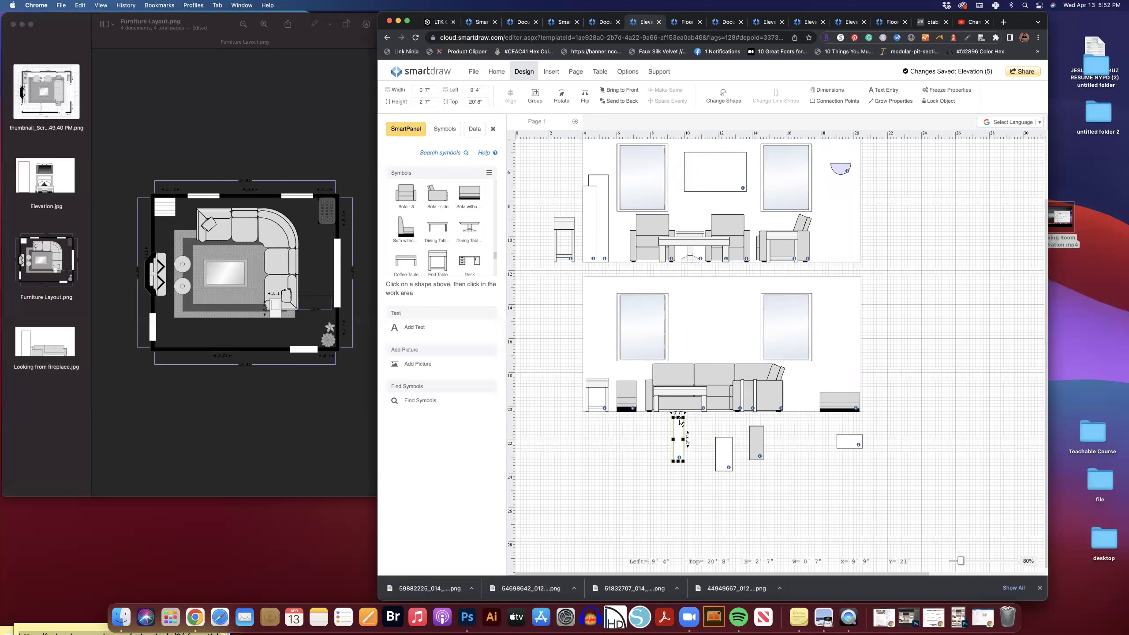
- Turn the pasted strip horizontal and fit it across the two upright strips by the sofa's arm section as the C-table's top
{"action": "left_click_drag", "start_coordinate": [678, 418], "coordinate": [756, 384]}
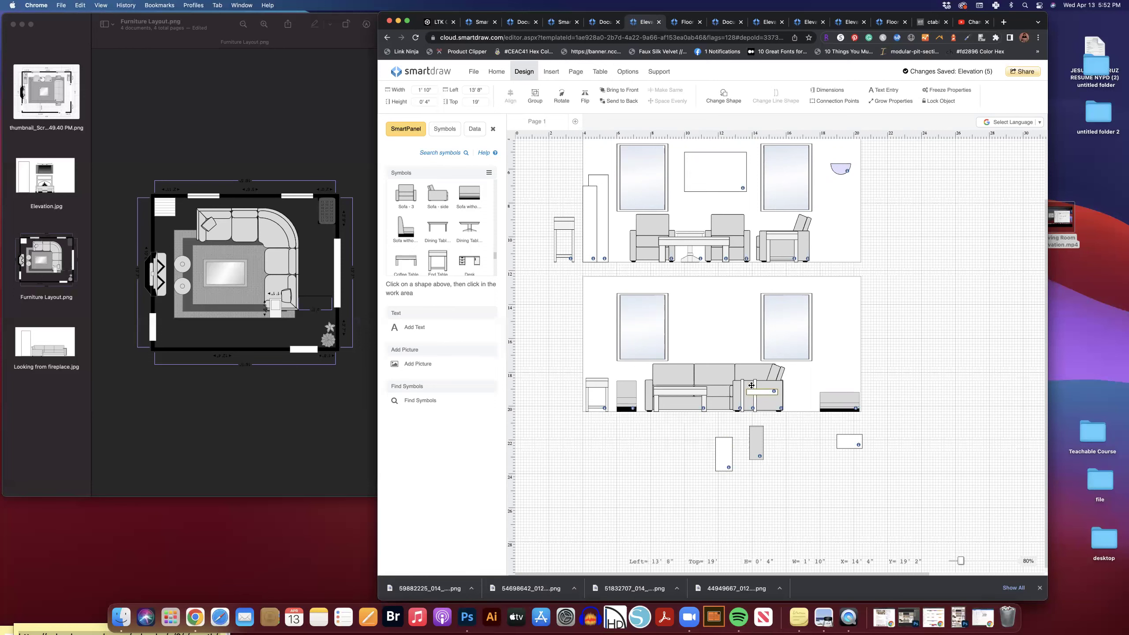
{"action": "left_click_drag", "start_coordinate": [961, 561], "coordinate": [978, 562]}
{"action": "left_click_drag", "start_coordinate": [751, 355], "coordinate": [751, 345]}
{"action": "left_click", "coordinate": [792, 347]}
{"action": "left_click_drag", "start_coordinate": [792, 347], "coordinate": [751, 342]}
{"action": "left_click", "coordinate": [761, 349]}
{"action": "left_click", "coordinate": [747, 352]}
{"action": "left_click_drag", "start_coordinate": [746, 352], "coordinate": [750, 348]}
{"action": "left_click", "coordinate": [838, 466]}
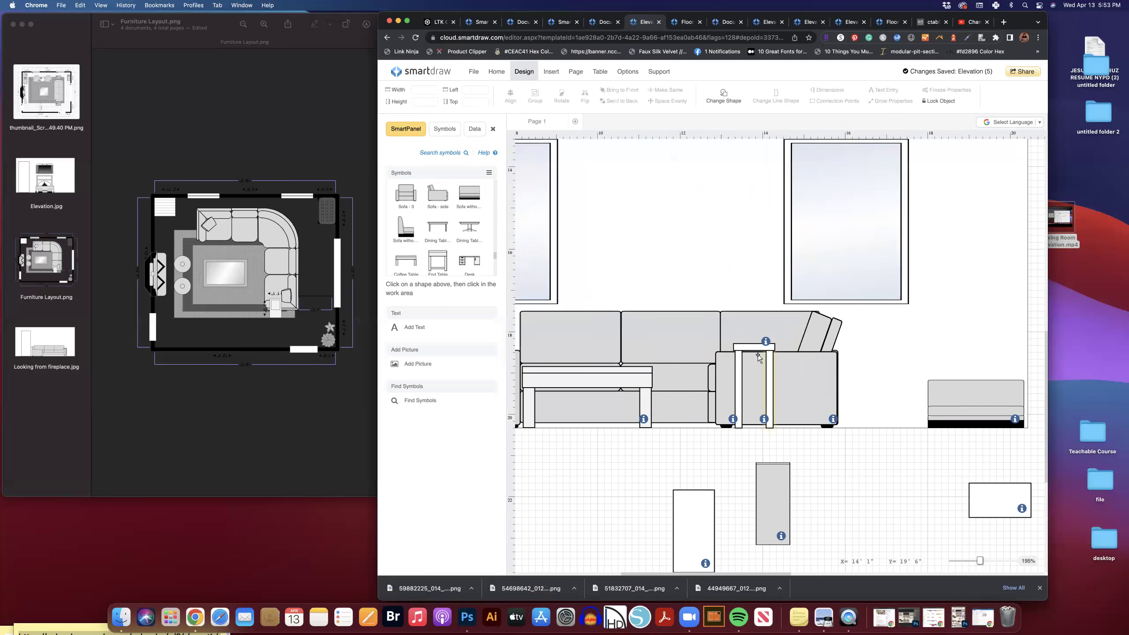
- Copy the picture frame from the first wall, resize the copy to 1' 4" by 2' 10" and place it between the second wall's windows
{"action": "scroll", "coordinate": [776, 390], "scroll_direction": "up", "scroll_amount": 2}
{"action": "scroll", "coordinate": [776, 391], "scroll_direction": "up", "scroll_amount": 1}
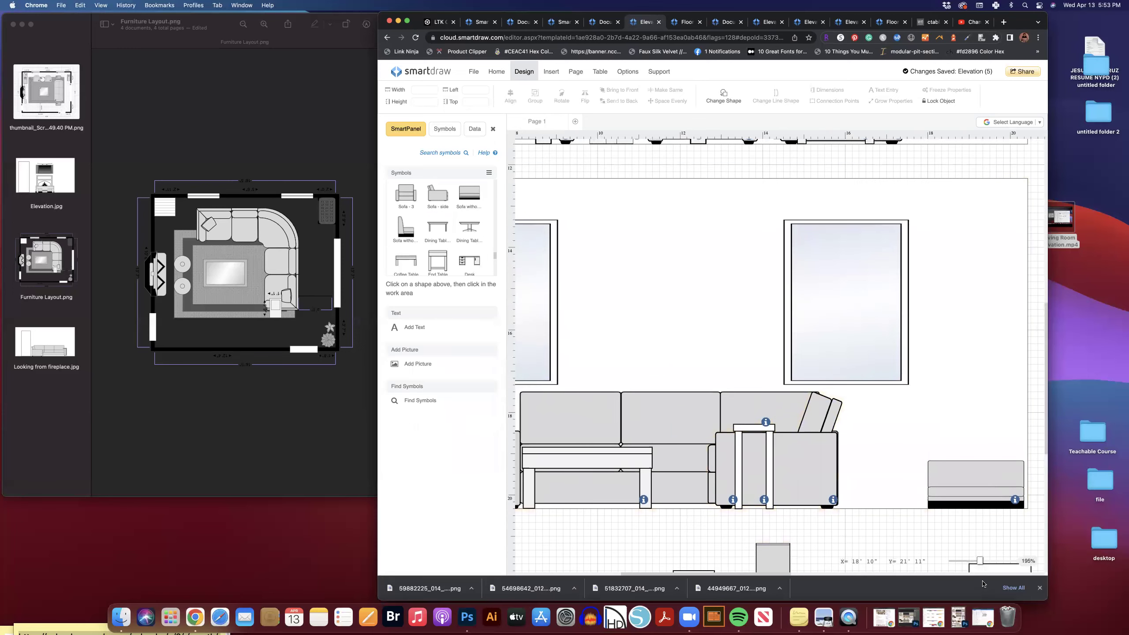
{"action": "left_click_drag", "start_coordinate": [978, 564], "coordinate": [961, 563]}
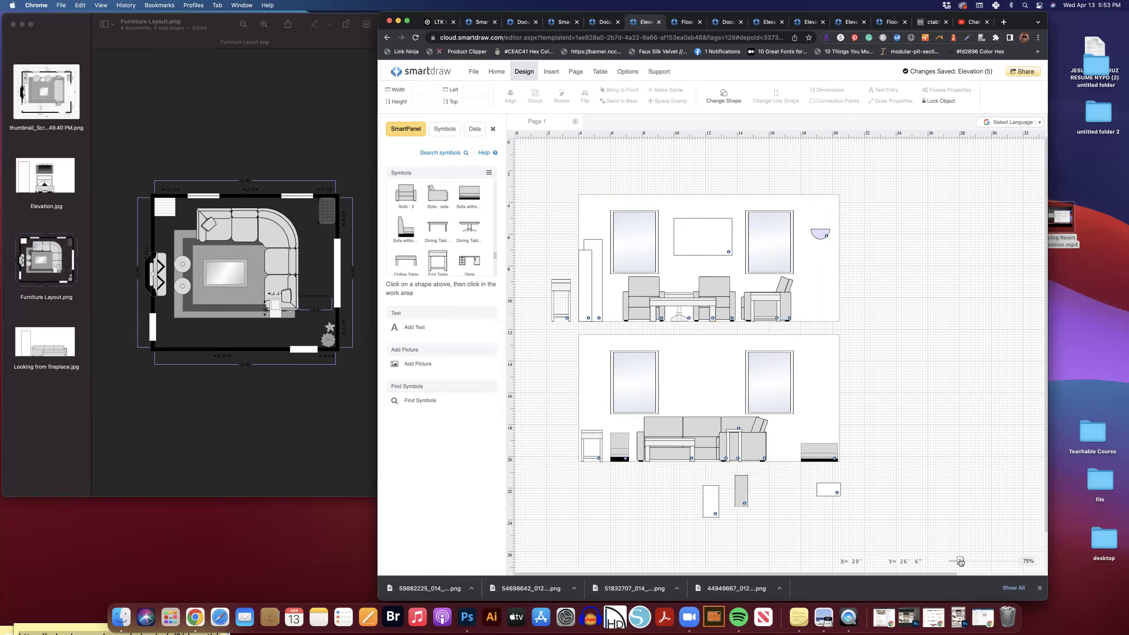
{"action": "left_click_drag", "start_coordinate": [960, 562], "coordinate": [962, 562]}
{"action": "left_click", "coordinate": [724, 211]}
{"action": "key", "text": "super+c"}
{"action": "key", "text": "super+v"}
{"action": "left_click_drag", "start_coordinate": [590, 207], "coordinate": [709, 388]}
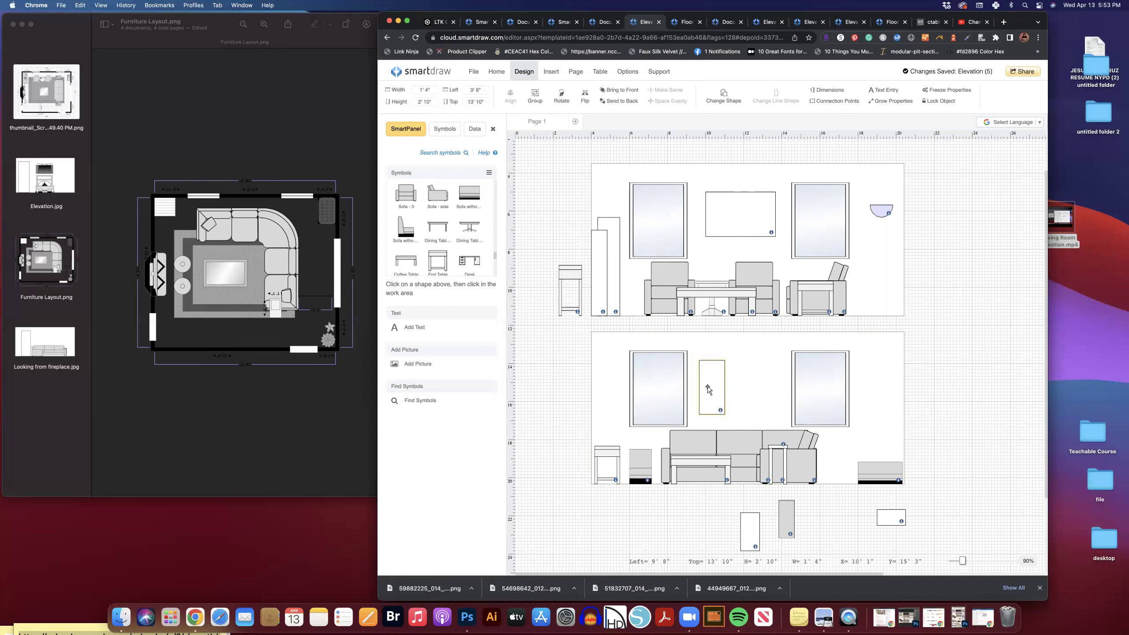
- Duplicate the tall frame beside the first and shift the pair toward the middle, with the second frame at left 11' 10", top 13' 10"
{"action": "key", "text": "super+c"}
{"action": "key", "text": "super+v"}
{"action": "left_click_drag", "start_coordinate": [577, 225], "coordinate": [730, 389]}
{"action": "left_click", "coordinate": [719, 392], "text": "shift"}
{"action": "left_click", "coordinate": [781, 388]}
{"action": "left_click", "coordinate": [733, 379]}
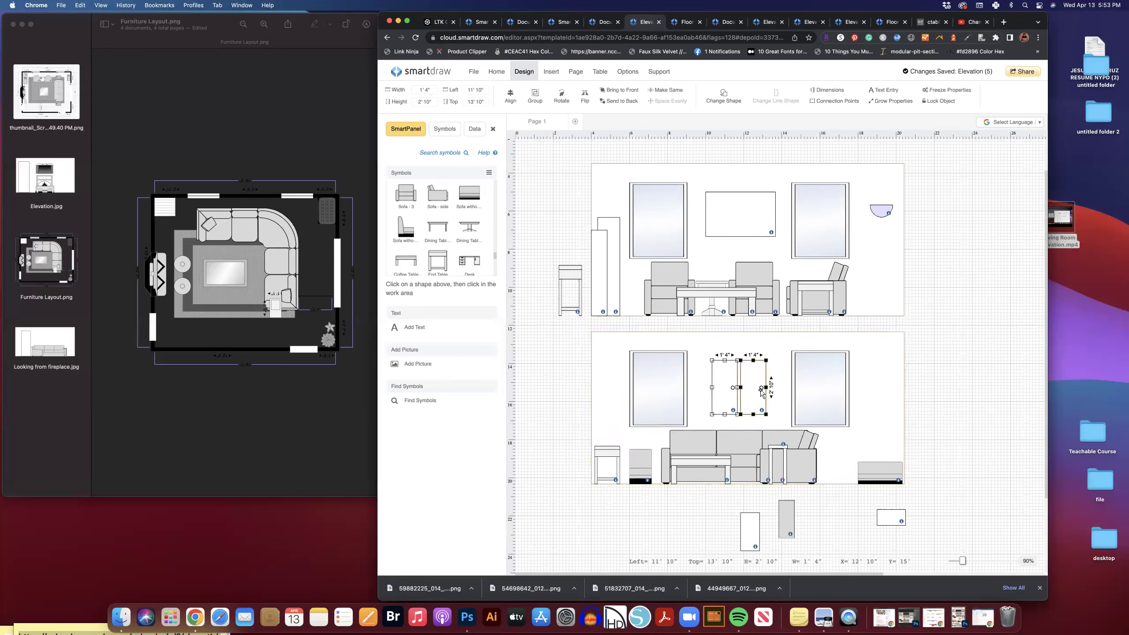
- Rotate a frame to horizontal and lengthen it to 3' 8" by 1' 4" between the second wall's windows
{"action": "mouse_move", "coordinate": [761, 387]}
{"action": "left_mouse_down"}
{"action": "mouse_move", "coordinate": [768, 402]}
{"action": "mouse_move", "coordinate": [753, 403]}
{"action": "left_mouse_up"}
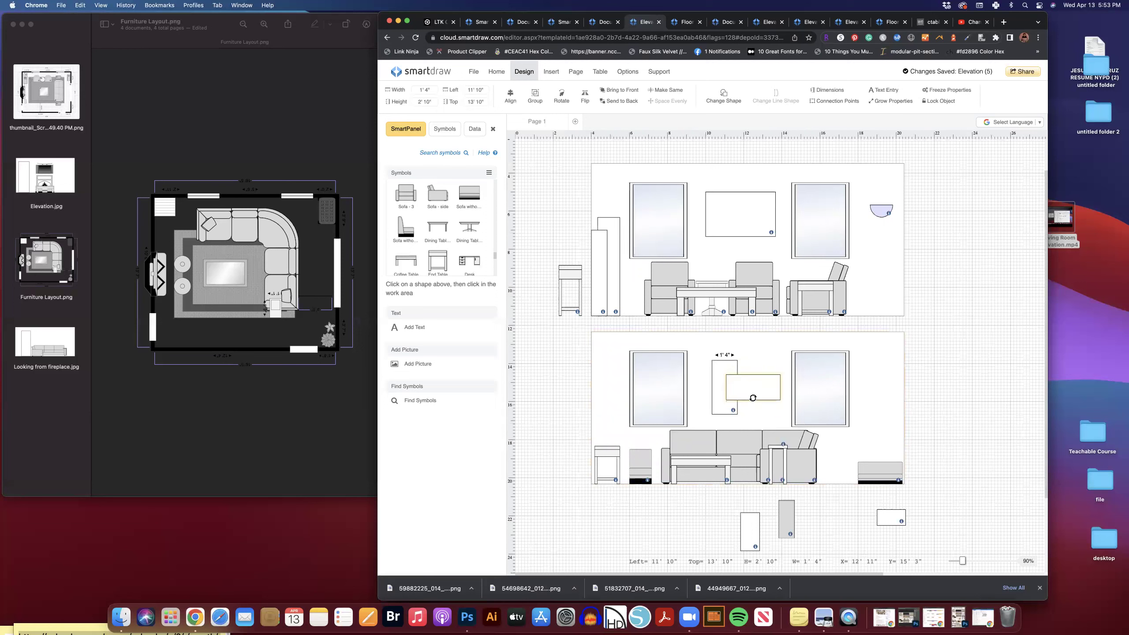
{"action": "key", "text": "Escape"}
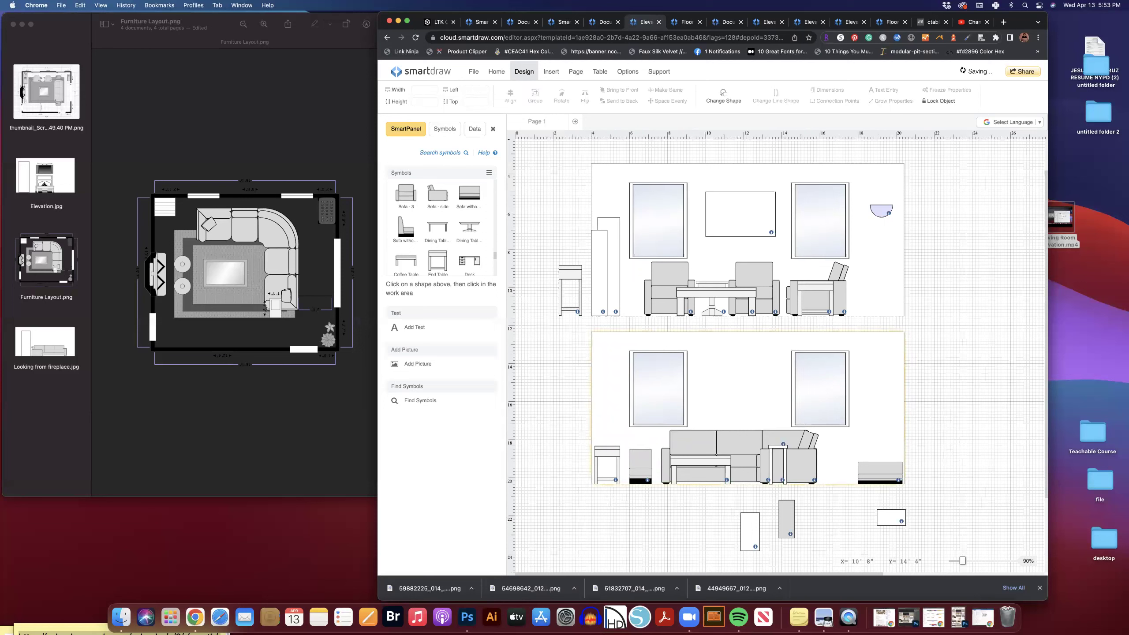
{"action": "left_click", "coordinate": [732, 382]}
{"action": "left_click", "coordinate": [814, 387]}
{"action": "left_click", "coordinate": [725, 368]}
{"action": "left_click_drag", "start_coordinate": [770, 395], "coordinate": [769, 395]}
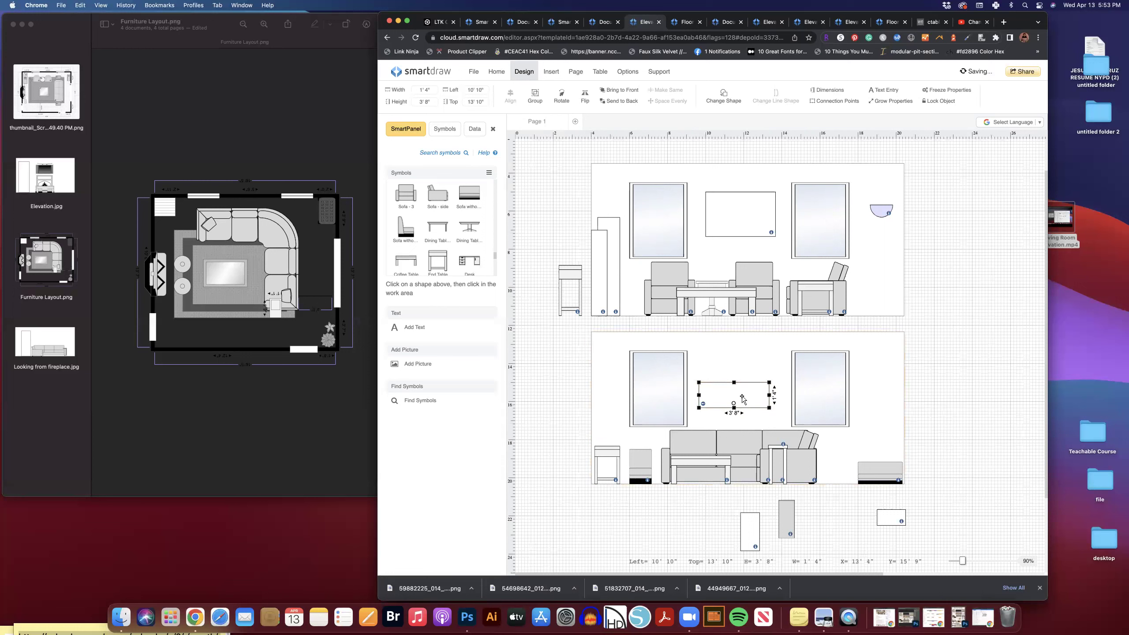
- Stack two horizontal frames above the sofa, one directly over the other, centred between the windows
{"action": "left_click_drag", "start_coordinate": [743, 399], "coordinate": [757, 380]}
{"action": "left_click", "coordinate": [958, 371]}
{"action": "left_click", "coordinate": [720, 400]}
{"action": "left_click", "coordinate": [959, 375]}
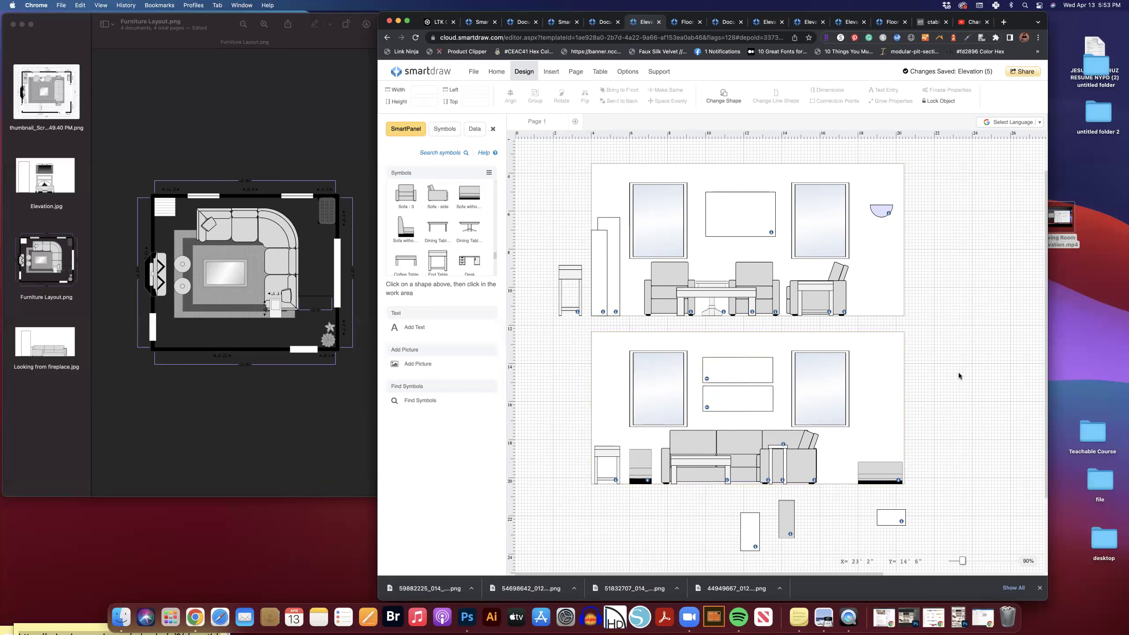
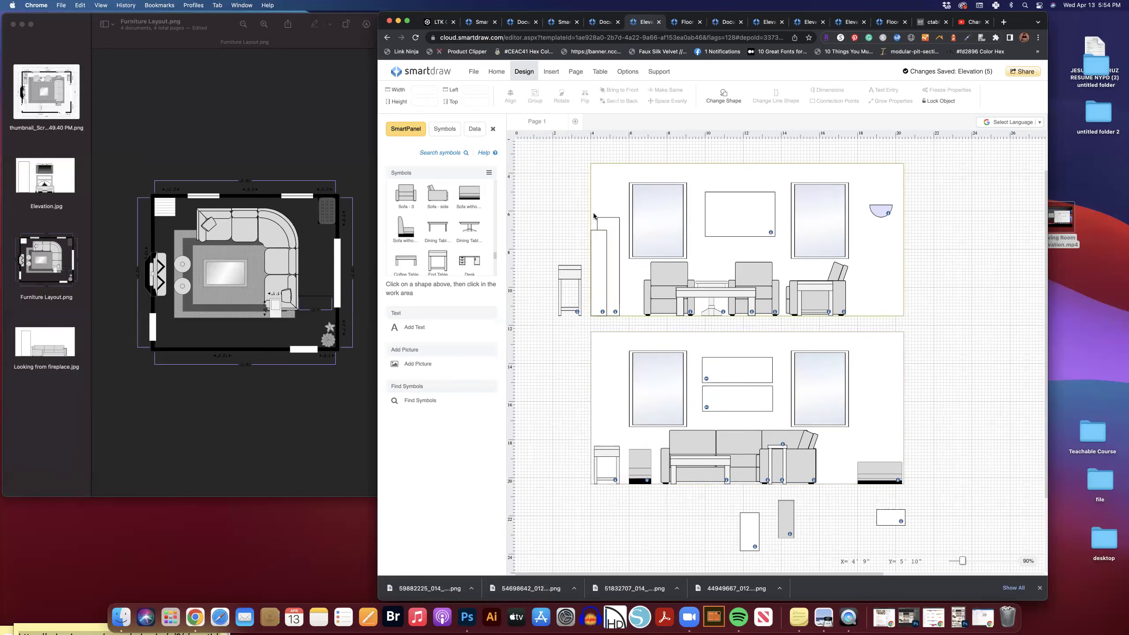
- Switch to the Elevation (3) document, duplicate the wall with the fireplace, and place the copy beside the lower wall
{"action": "left_click", "coordinate": [686, 21]}
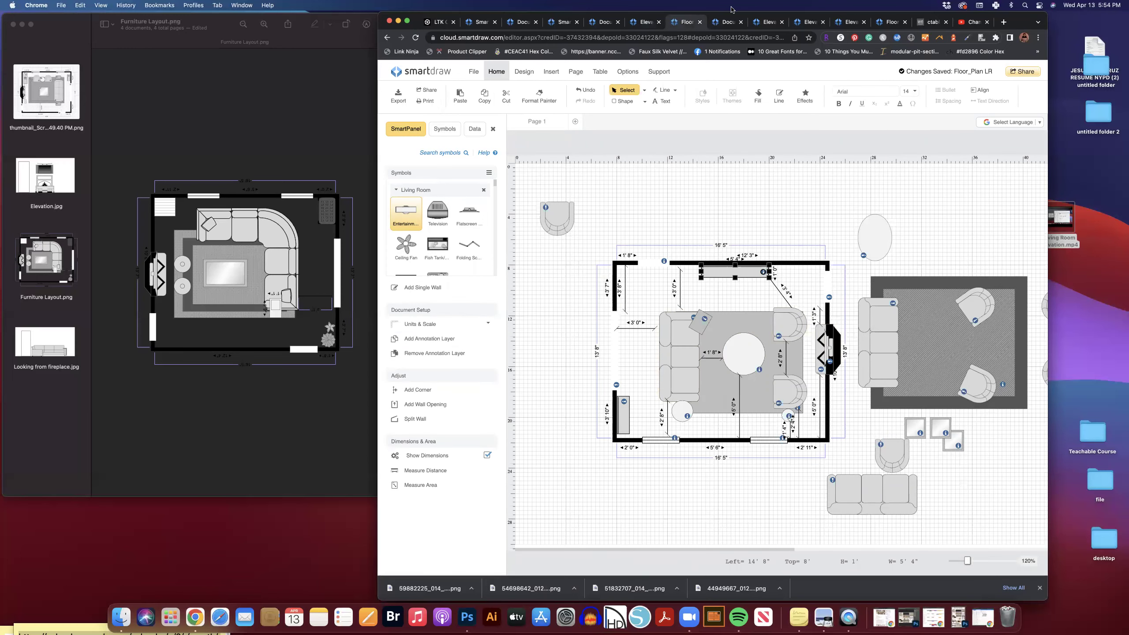
{"action": "left_click", "coordinate": [731, 21]}
{"action": "left_click", "coordinate": [773, 22]}
{"action": "left_click", "coordinate": [808, 22]}
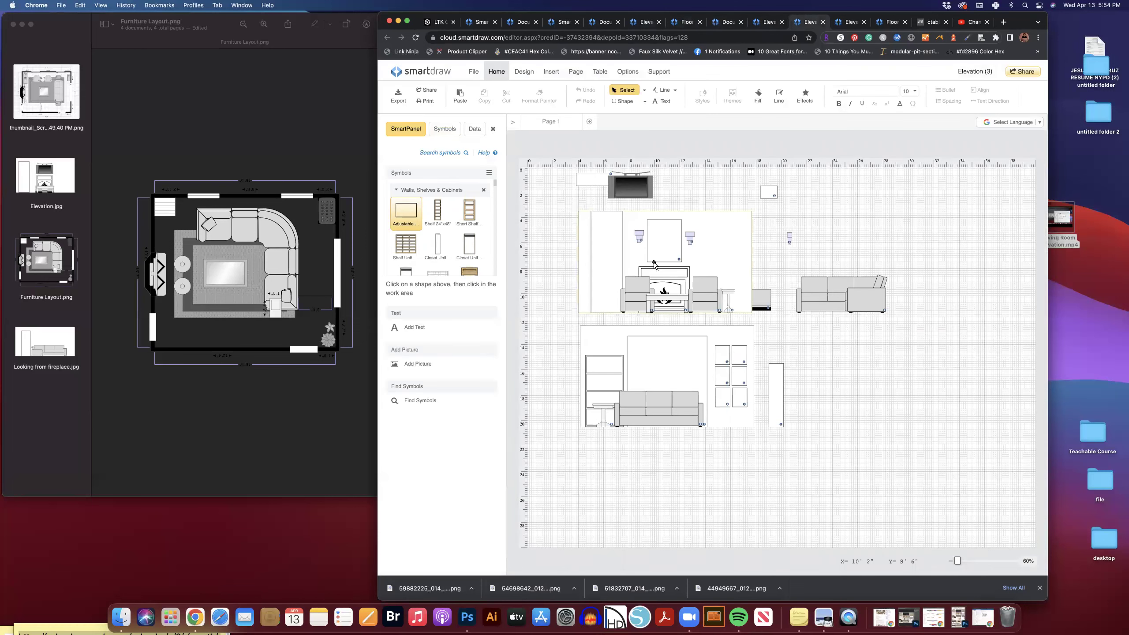
{"action": "left_click", "coordinate": [698, 267]}
{"action": "key", "text": "Delete"}
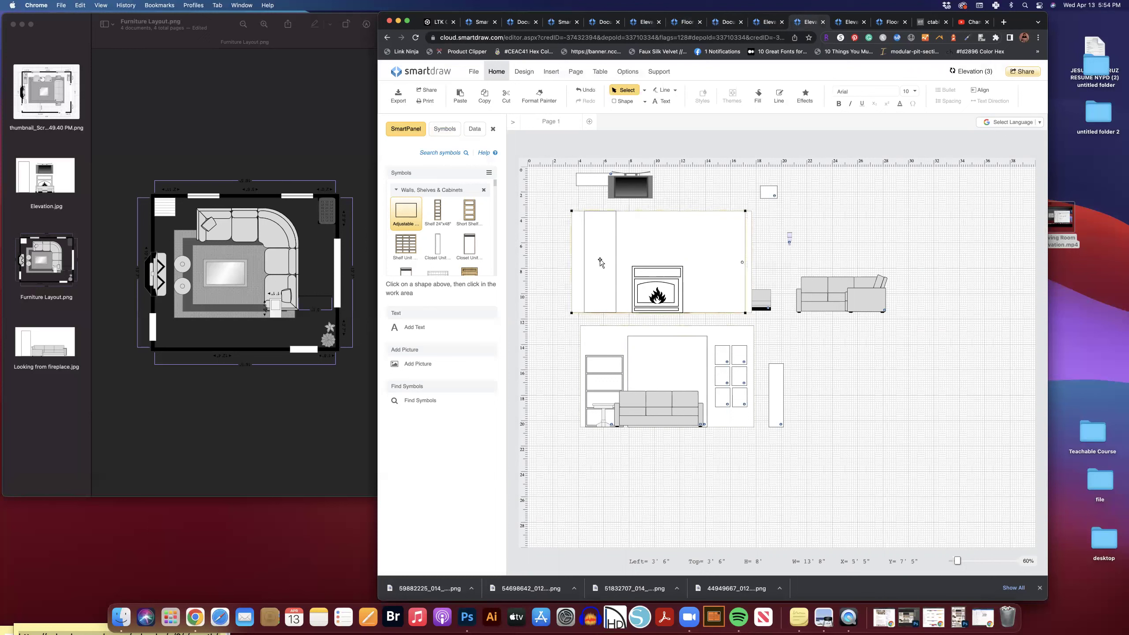
{"action": "left_click", "coordinate": [838, 365]}
{"action": "left_click", "coordinate": [897, 427]}
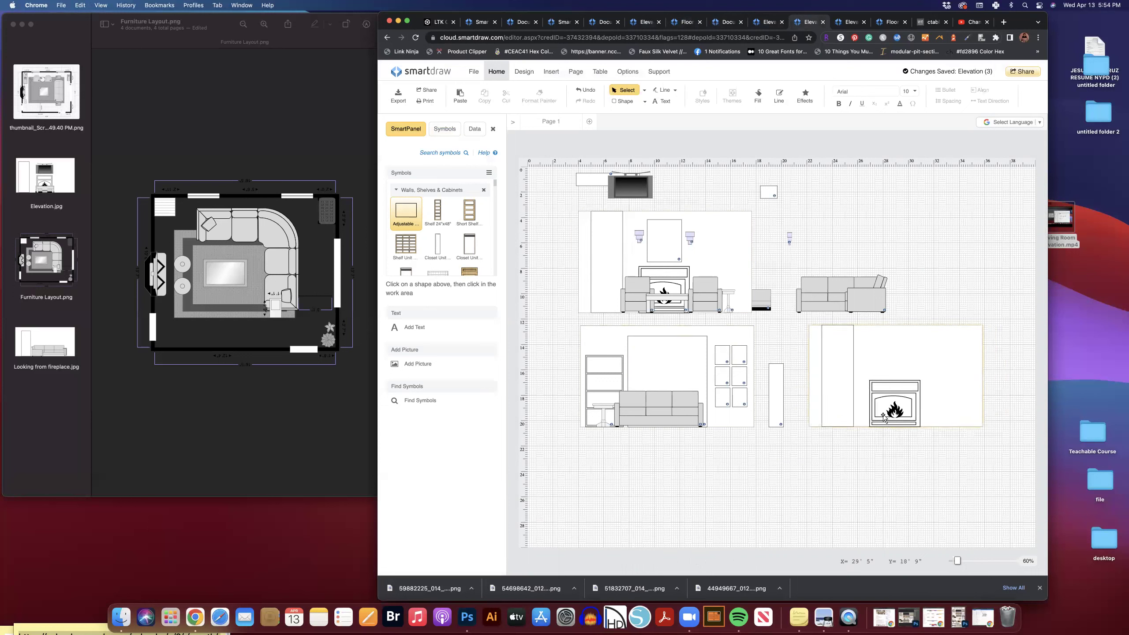
- Search the symbols for "fireplace" and place the Propane category's hearth/fireplace symbol below the copied wall
{"action": "left_click", "coordinate": [448, 153]}
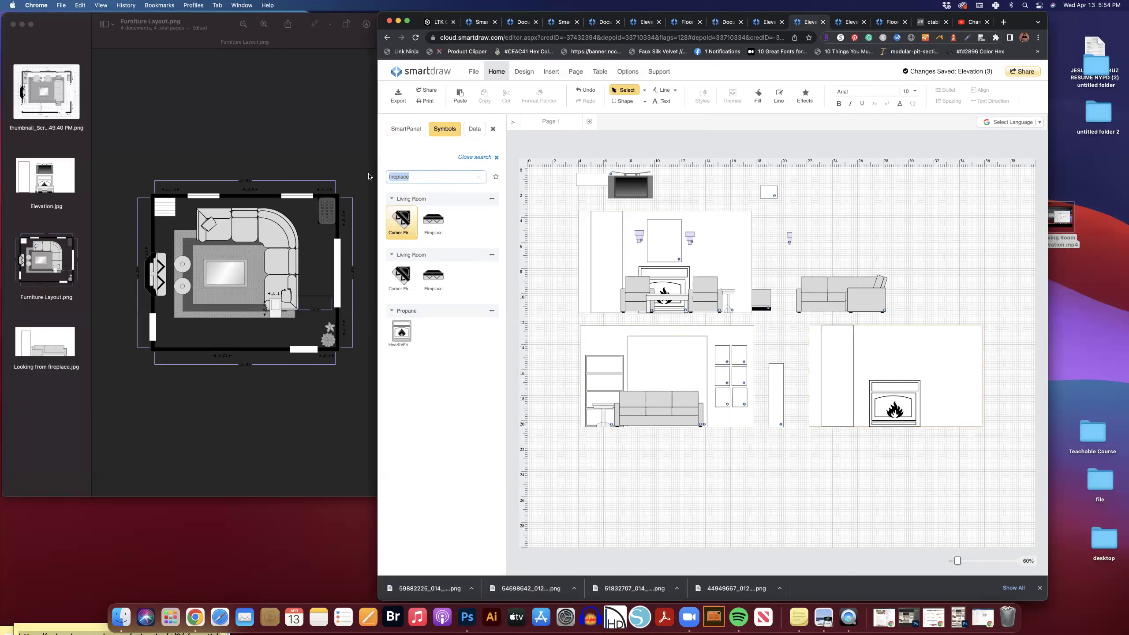
{"action": "key", "text": "BackSpace"}
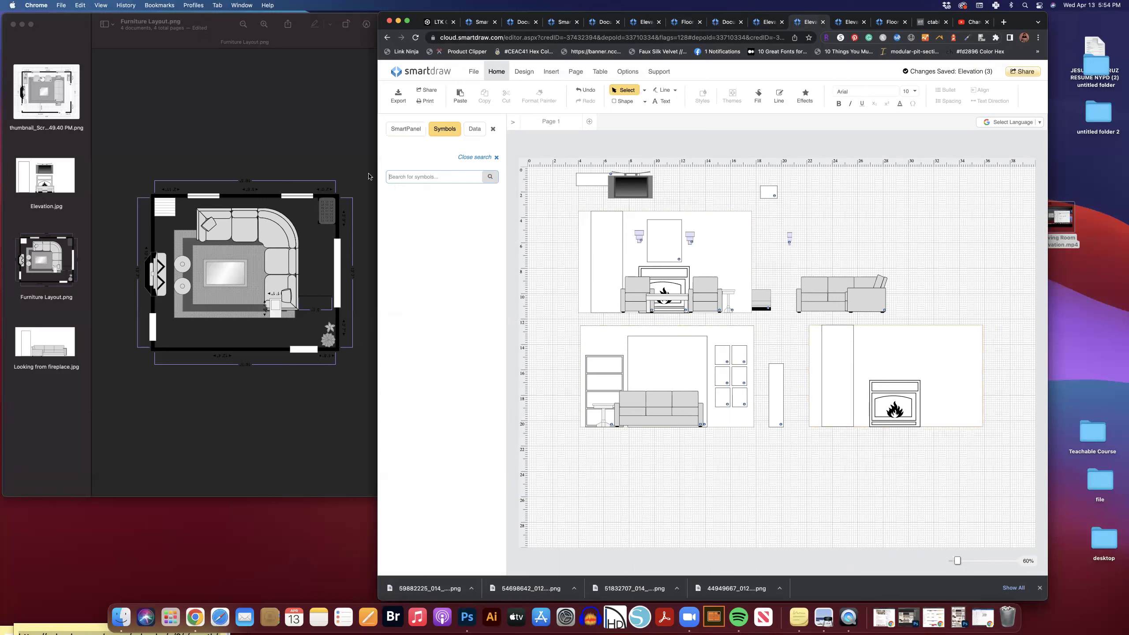
{"action": "left_click", "coordinate": [414, 130]}
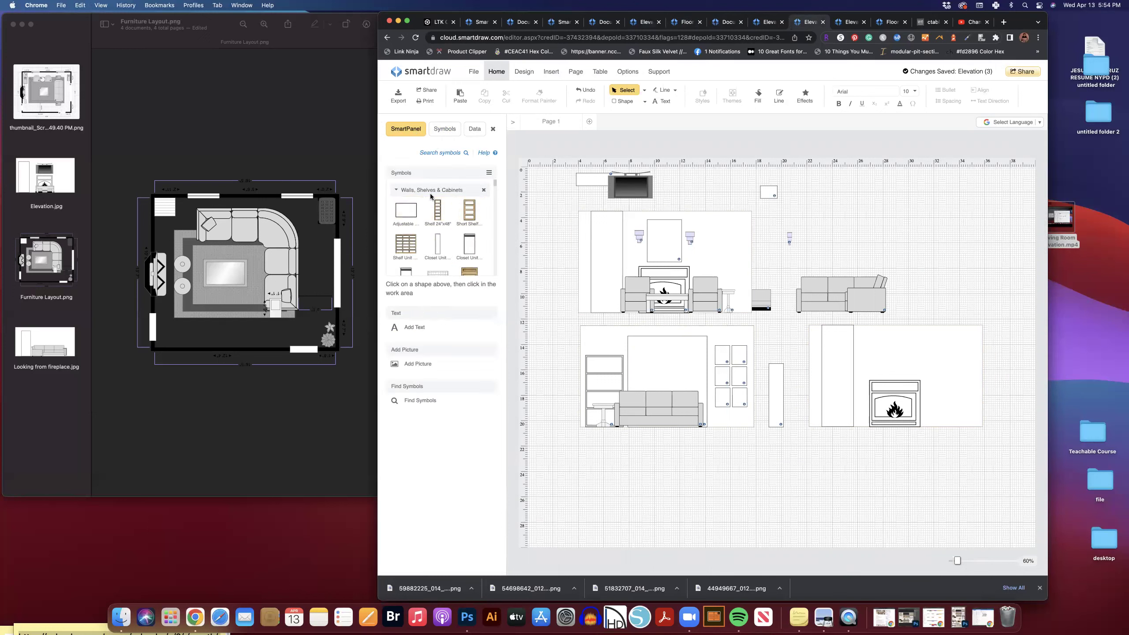
{"action": "left_click", "coordinate": [444, 130]}
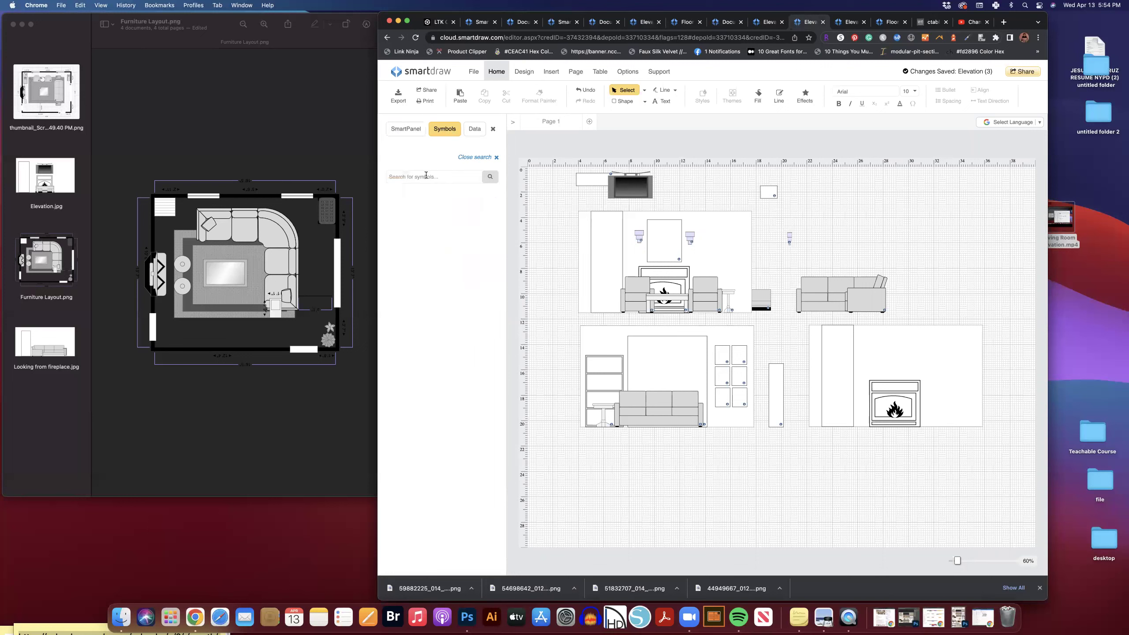
{"action": "left_click", "coordinate": [412, 132]}
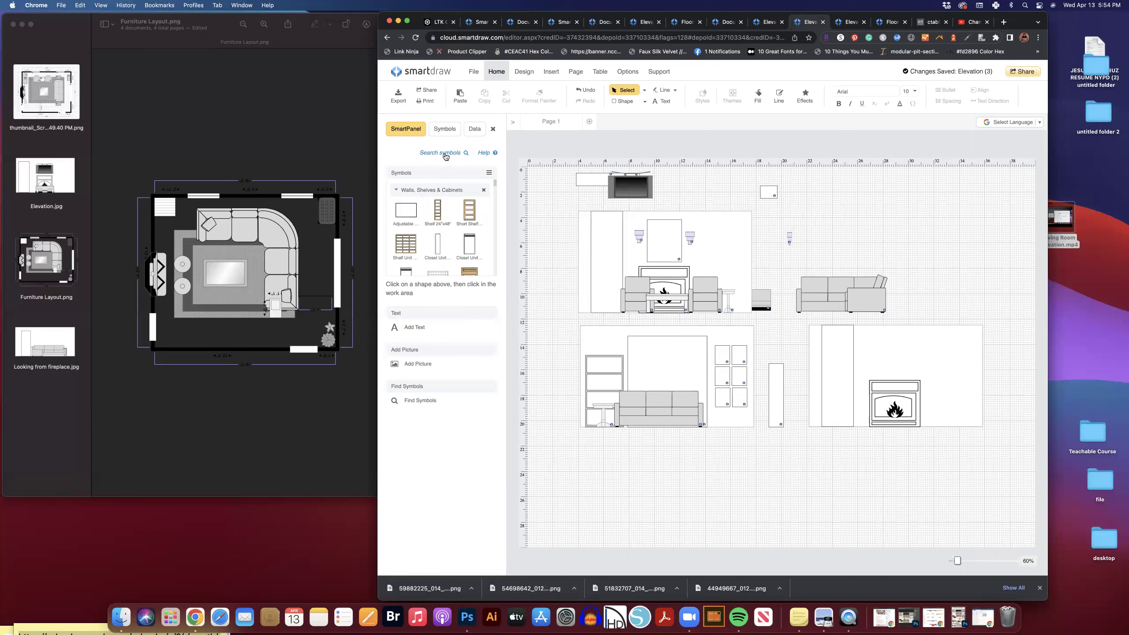
{"action": "left_click", "coordinate": [445, 154]}
{"action": "left_click", "coordinate": [411, 177]}
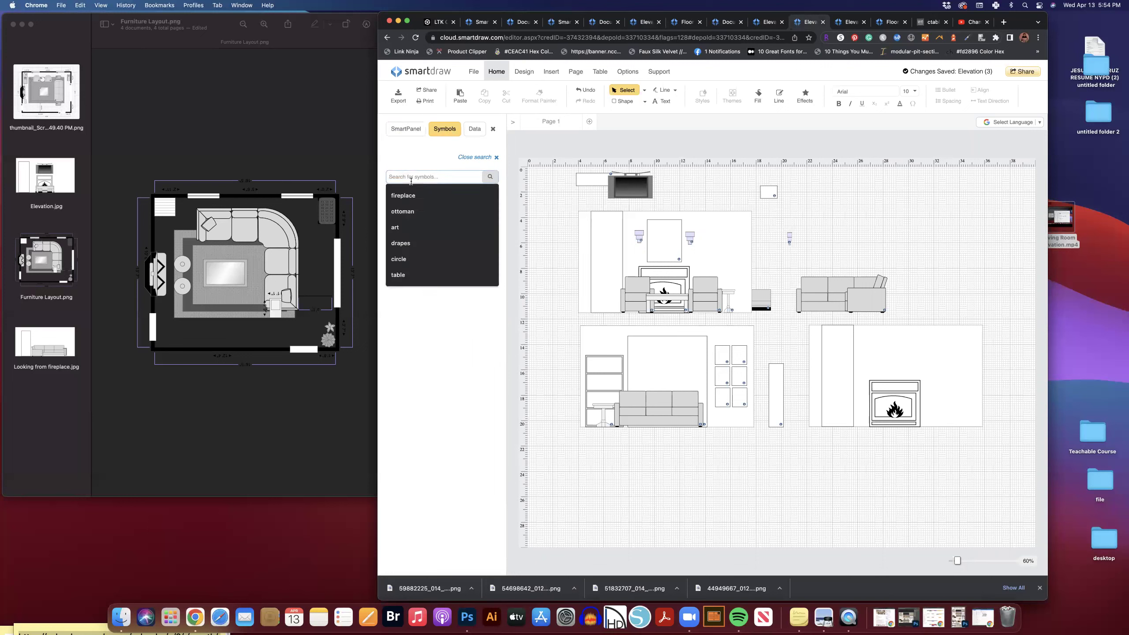
{"action": "type", "text": "fire"}
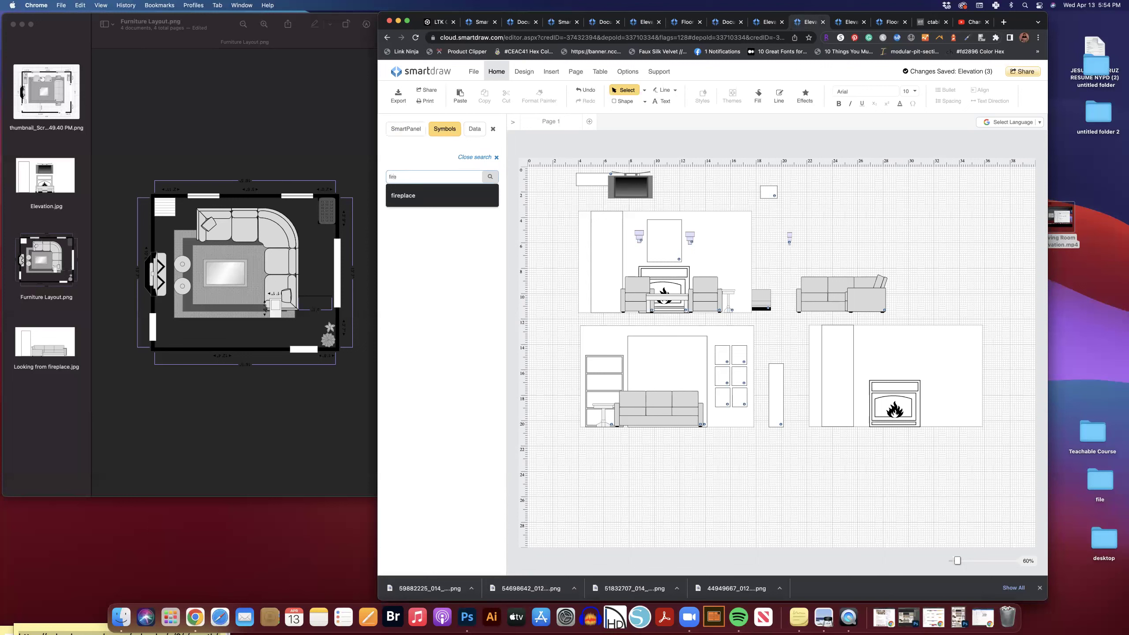
{"action": "type", "text": "place"}
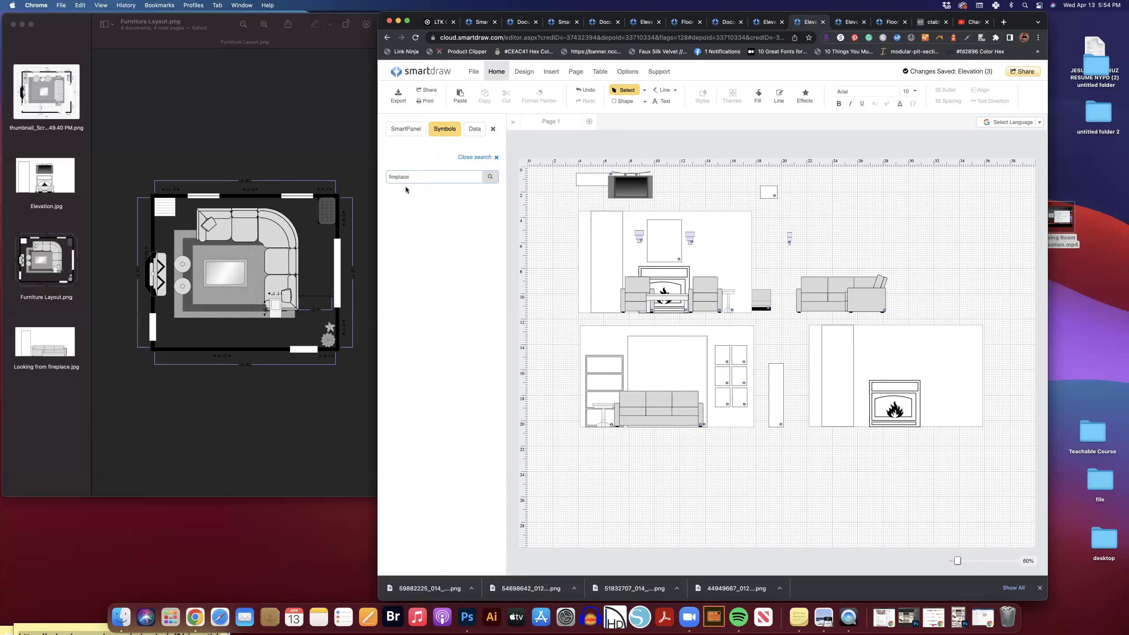
{"action": "key", "text": "Return"}
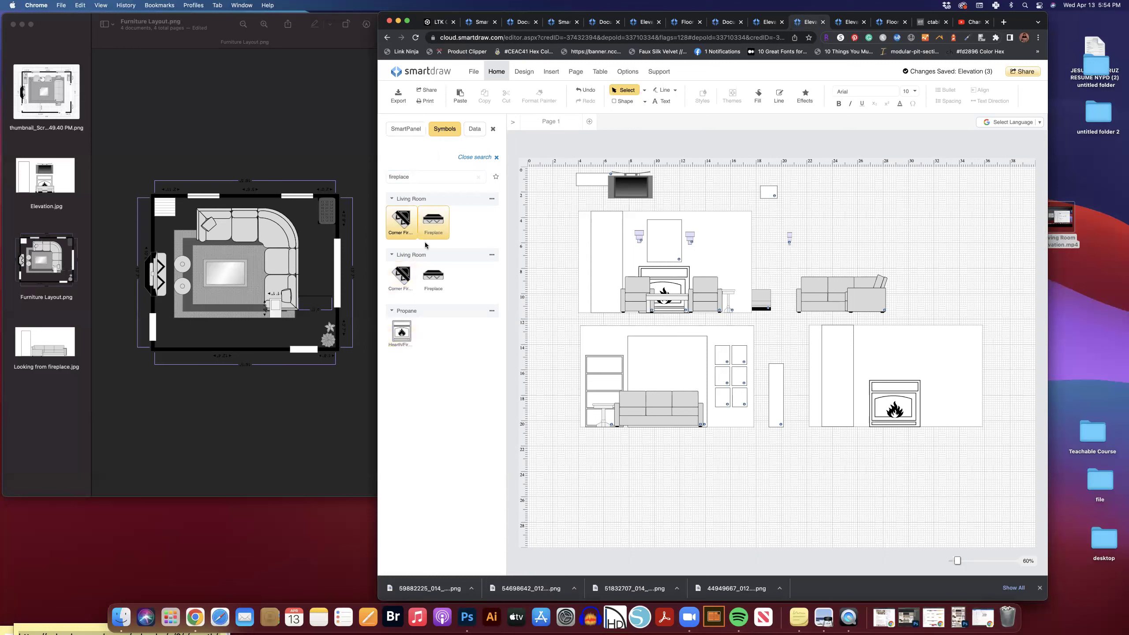
{"action": "left_click_drag", "start_coordinate": [391, 330], "coordinate": [879, 472]}
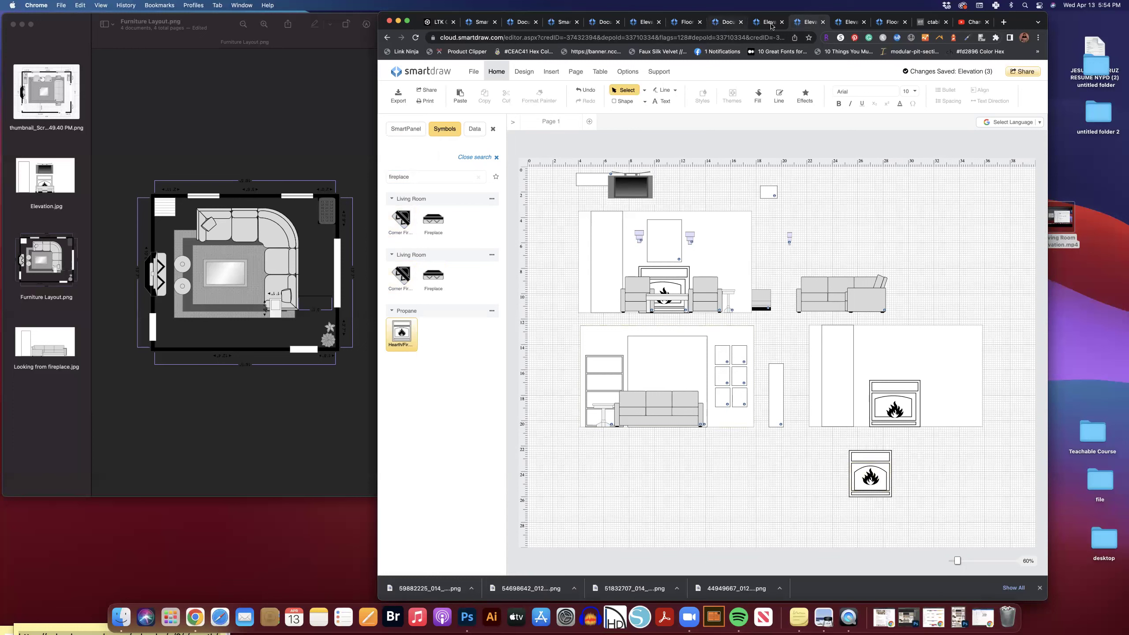
- Check the fireplace's dimensions in the Floor_Plan LR document, reload Elevation (4), and return to Elevation (3)
{"action": "left_click", "coordinate": [724, 21]}
{"action": "left_click", "coordinate": [740, 22]}
{"action": "left_click", "coordinate": [685, 22]}
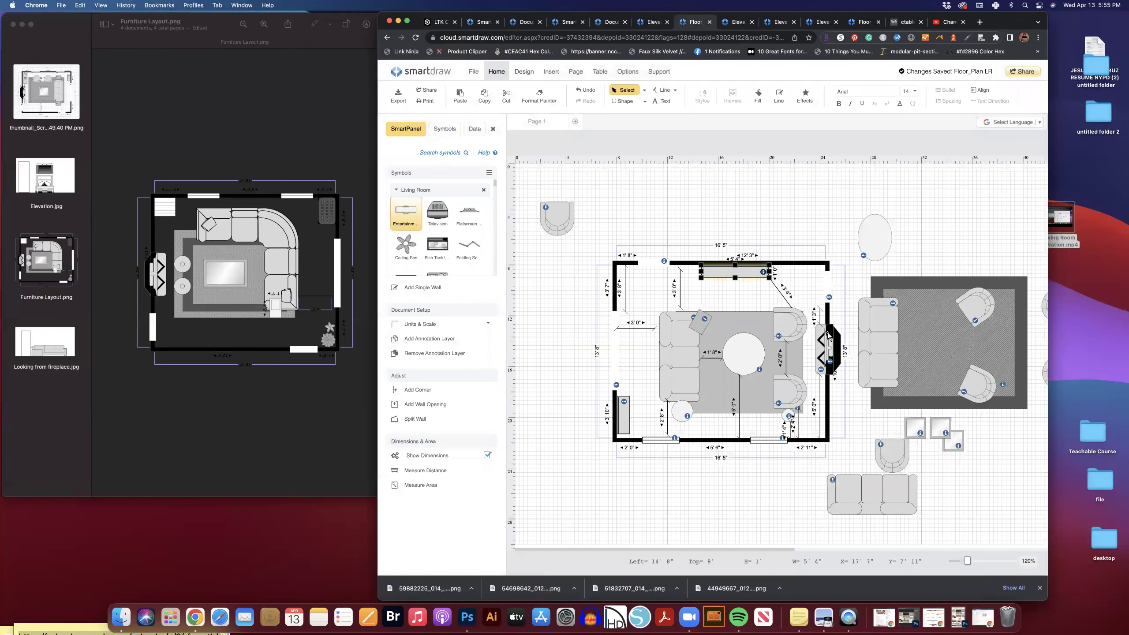
{"action": "left_click", "coordinate": [818, 346]}
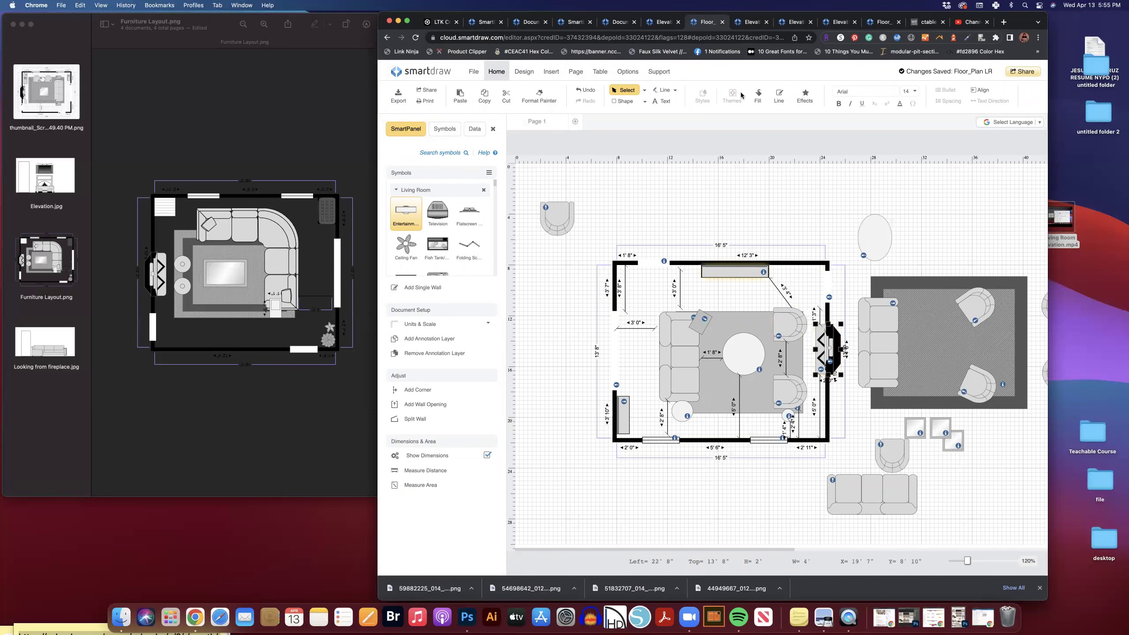
{"action": "left_click", "coordinate": [755, 22]}
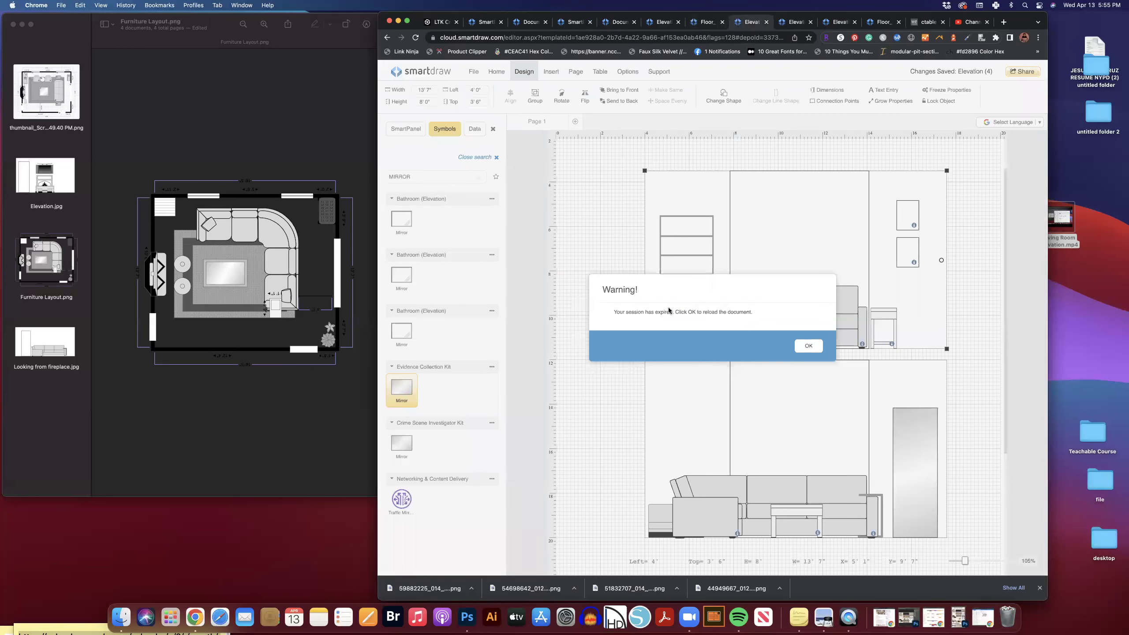
{"action": "left_click", "coordinate": [808, 346]}
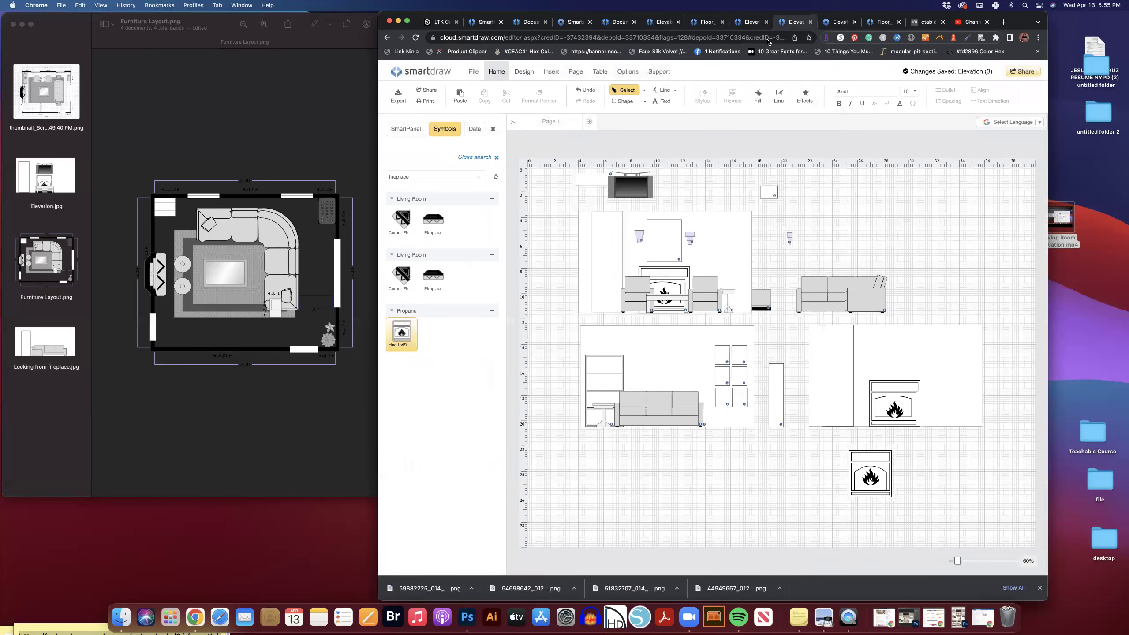
- Widen the new fireplace symbol to 3' 10" and move it to left 18' 4", top 21' 11", below the gap between the lower walls
{"action": "left_click", "coordinate": [869, 475]}
{"action": "left_click", "coordinate": [928, 472]}
{"action": "left_click", "coordinate": [848, 458]}
{"action": "left_click_drag", "start_coordinate": [892, 474], "coordinate": [897, 474]}
{"action": "left_click", "coordinate": [912, 467]}
{"action": "left_click_drag", "start_coordinate": [957, 563], "coordinate": [966, 562]}
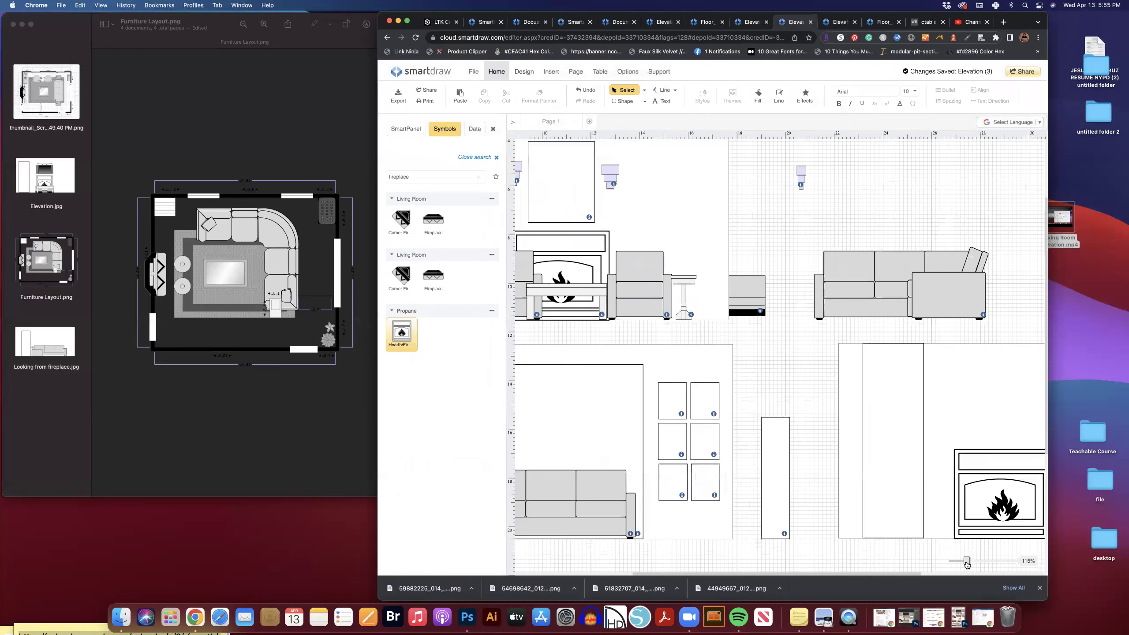
{"action": "scroll", "coordinate": [962, 540], "scroll_direction": "down", "scroll_amount": 3}
{"action": "scroll", "coordinate": [961, 539], "scroll_direction": "down", "scroll_amount": 3}
{"action": "left_click", "coordinate": [999, 463]}
{"action": "left_click_drag", "start_coordinate": [964, 464], "coordinate": [794, 454]}
- Copy the freestanding tall rectangle, make the copy wider and shorter, and place it directly beneath the new fireplace as a width guide
{"action": "left_click", "coordinate": [778, 288]}
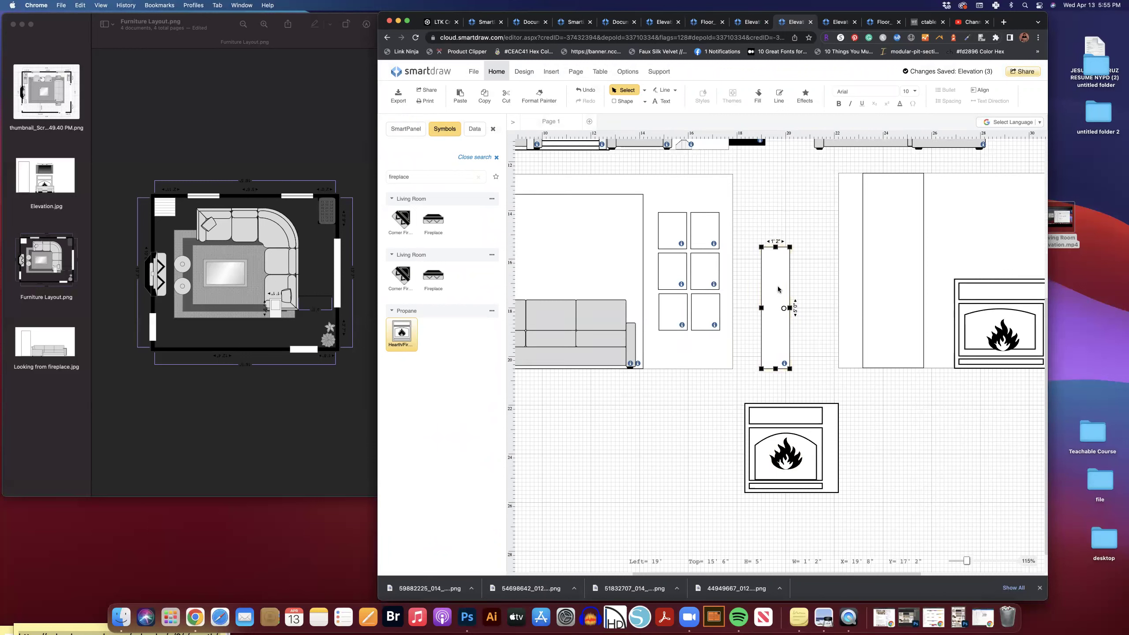
{"action": "key", "text": "super+c"}
{"action": "key", "text": "super+v"}
{"action": "left_click_drag", "start_coordinate": [577, 212], "coordinate": [640, 434]}
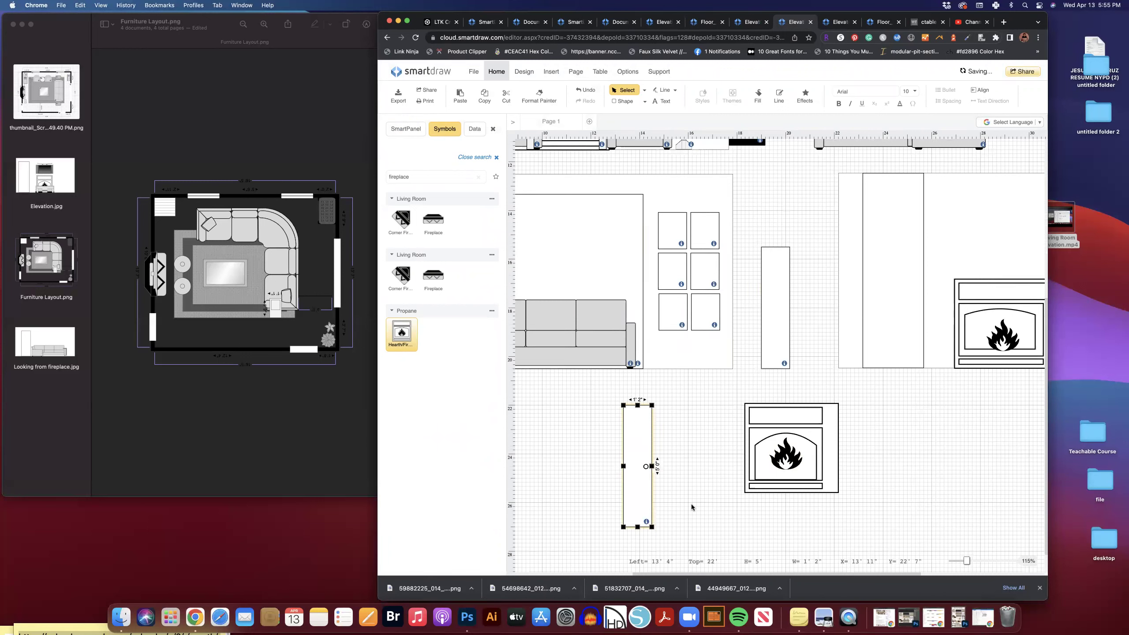
{"action": "left_click_drag", "start_coordinate": [715, 466], "coordinate": [733, 467]}
{"action": "left_click_drag", "start_coordinate": [669, 404], "coordinate": [669, 478]}
{"action": "left_click_drag", "start_coordinate": [732, 505], "coordinate": [803, 515]}
- Widen the new fireplace's outer frame to match the rectangle beneath it
{"action": "left_click", "coordinate": [834, 451]}
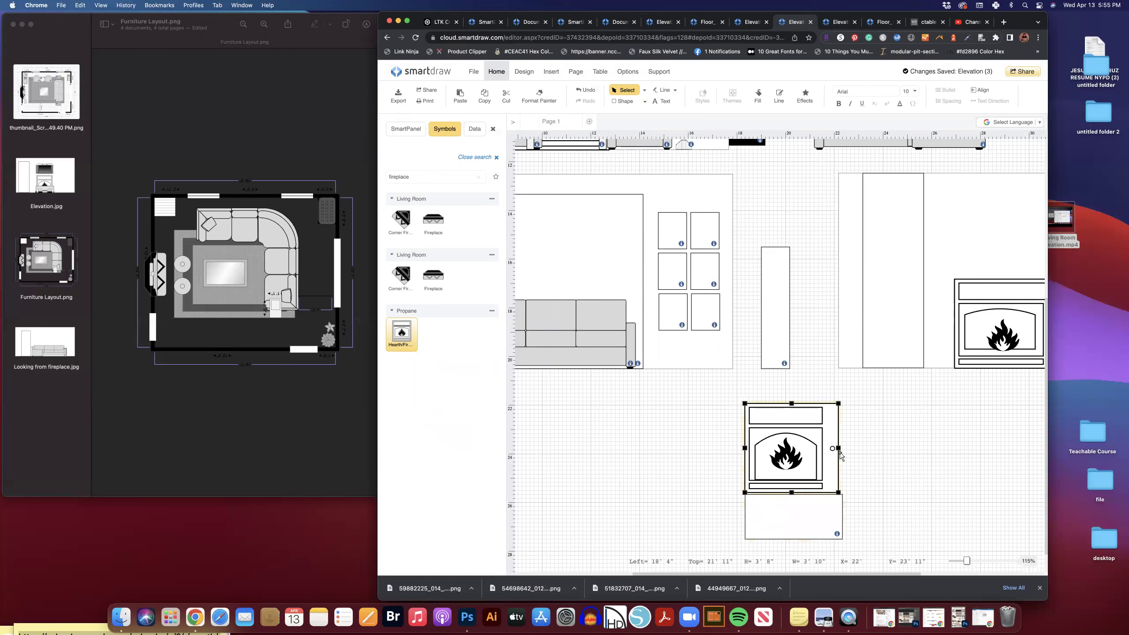
{"action": "left_click_drag", "start_coordinate": [841, 449], "coordinate": [844, 449]}
{"action": "left_click", "coordinate": [869, 466]}
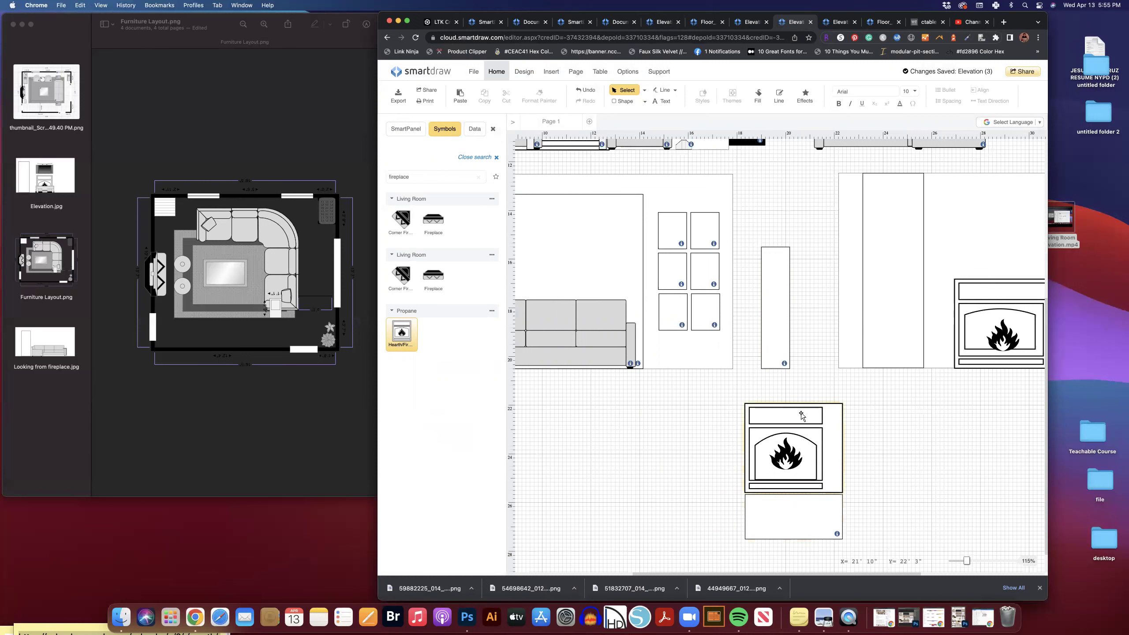
- Stretch the fireplace's upper panel, firebox and base strip to fill the widened frame, making the base strip 3' 8" wide
{"action": "left_click", "coordinate": [818, 416]}
{"action": "left_click_drag", "start_coordinate": [823, 415], "coordinate": [842, 454]}
{"action": "left_click", "coordinate": [806, 453]}
{"action": "left_click", "coordinate": [817, 462]}
{"action": "left_click", "coordinate": [817, 463]}
{"action": "left_click_drag", "start_coordinate": [817, 454], "coordinate": [831, 485]}
{"action": "left_click", "coordinate": [811, 489]}
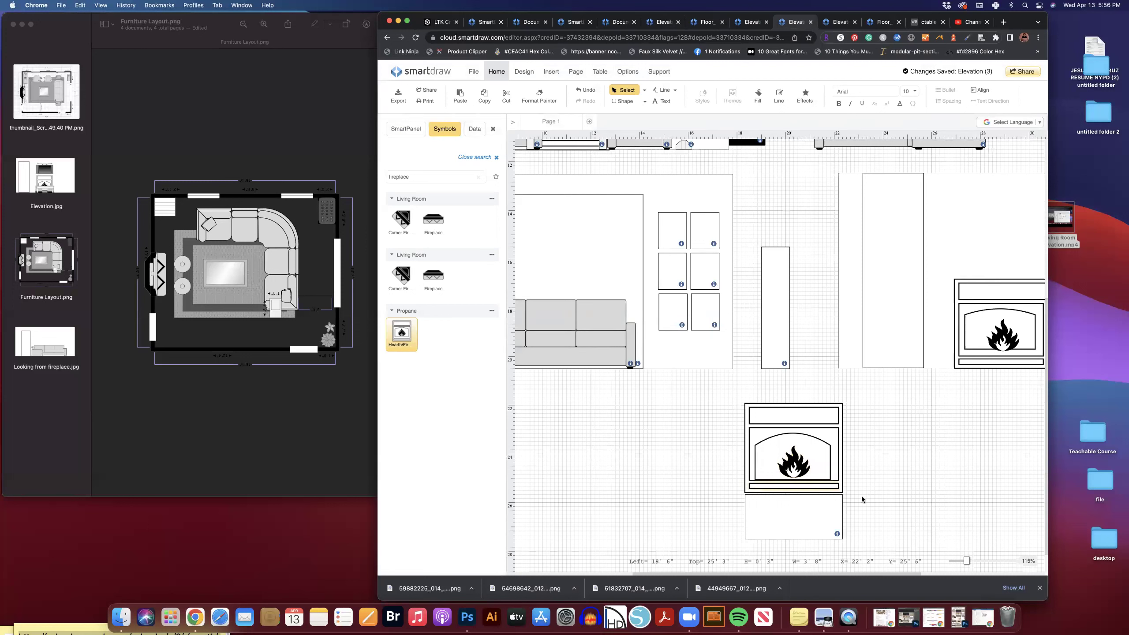
- Move the width-guide rectangle away from the new fireplace and add a copy of its upper panel as a 4' wide base
{"action": "left_click", "coordinate": [803, 523]}
{"action": "left_click_drag", "start_coordinate": [804, 524], "coordinate": [628, 479]}
{"action": "left_click", "coordinate": [777, 416]}
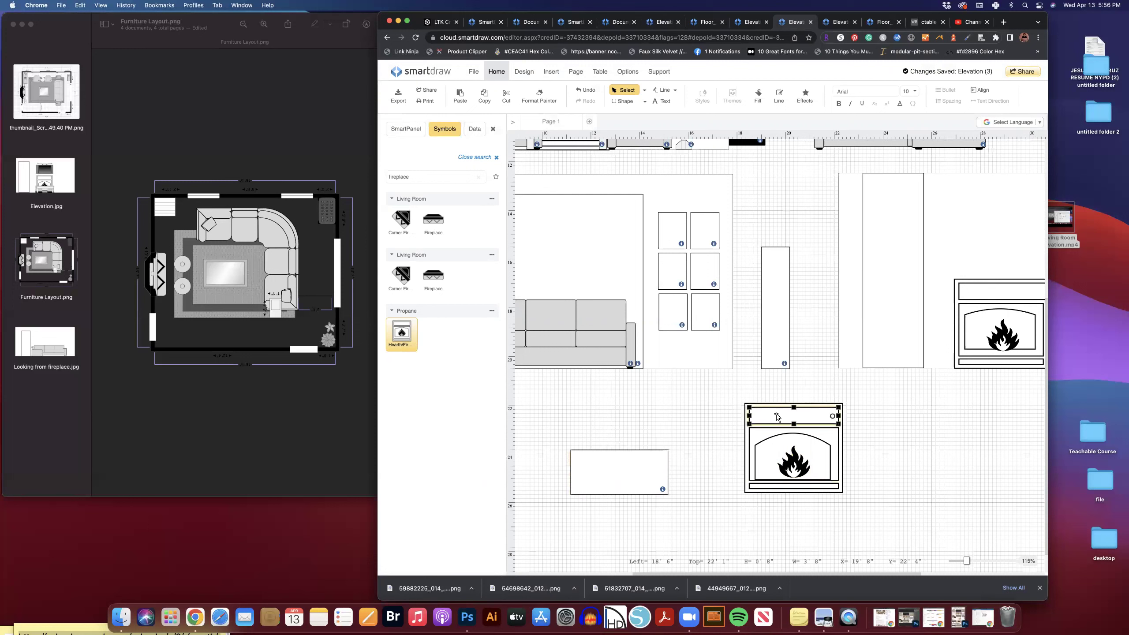
{"action": "key", "text": "super+v"}
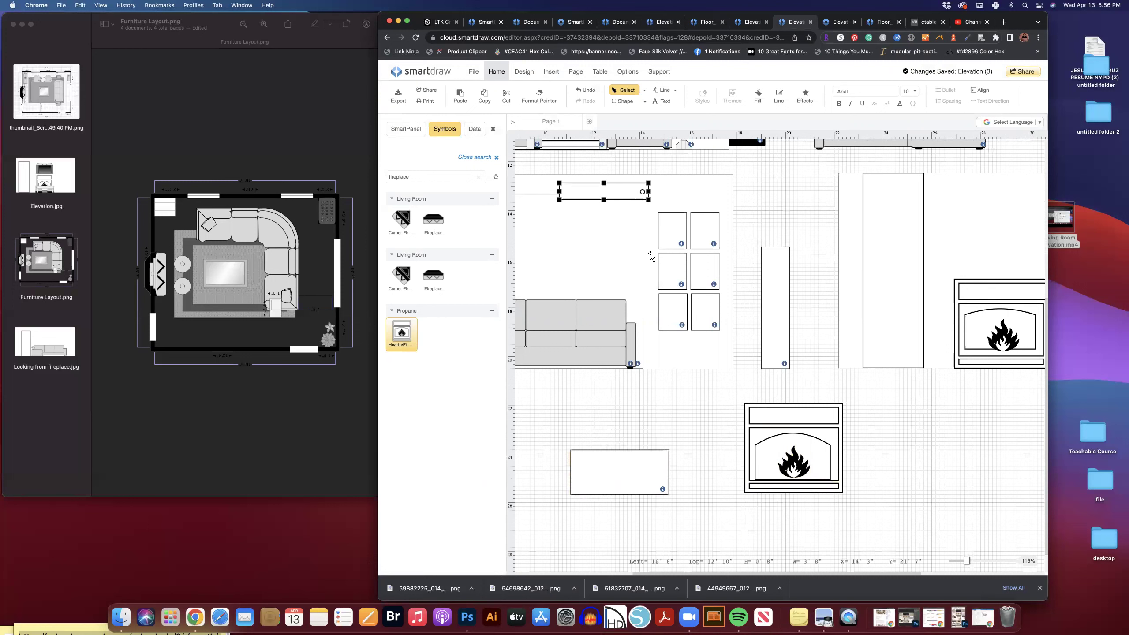
{"action": "left_click_drag", "start_coordinate": [585, 192], "coordinate": [772, 500]}
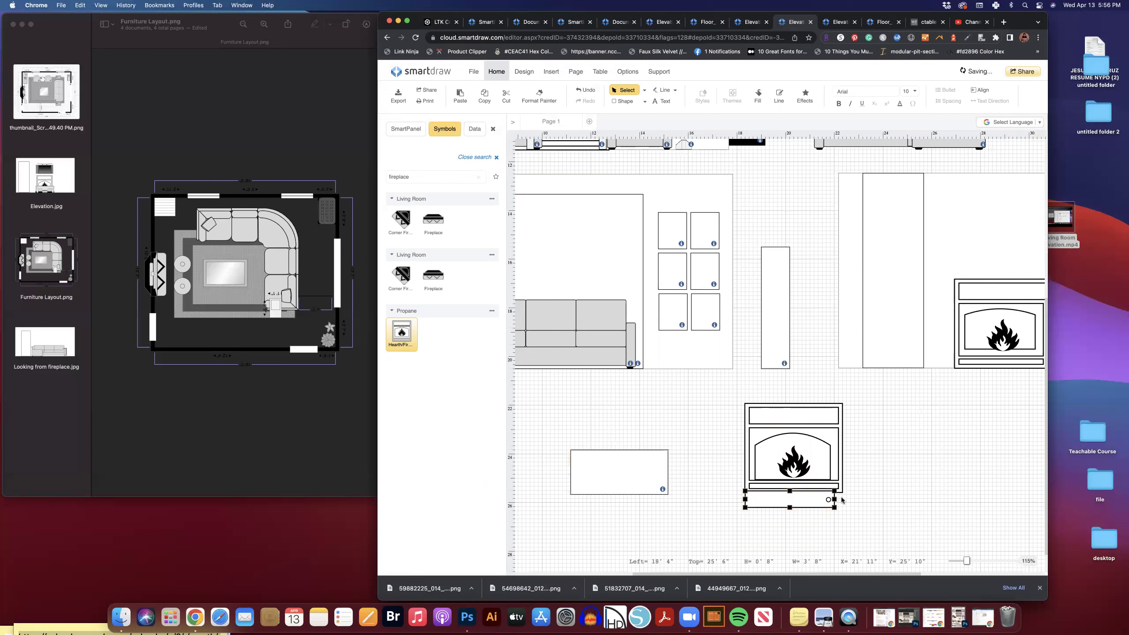
{"action": "left_click_drag", "start_coordinate": [834, 499], "coordinate": [842, 499]}
{"action": "left_click", "coordinate": [777, 499]}
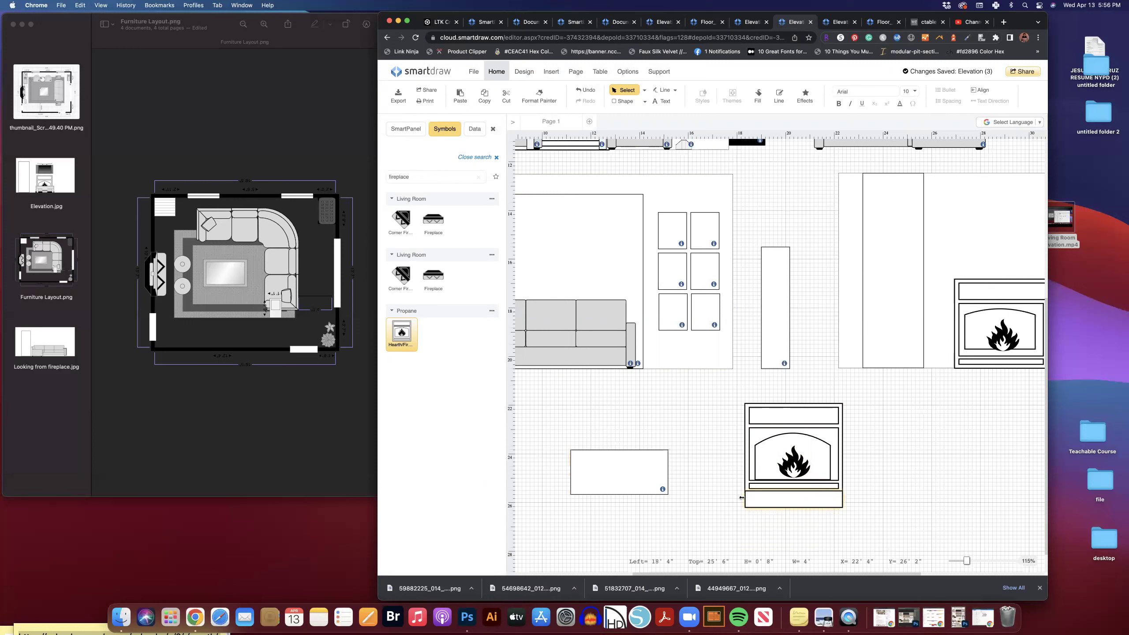
{"action": "left_click", "coordinate": [746, 499]}
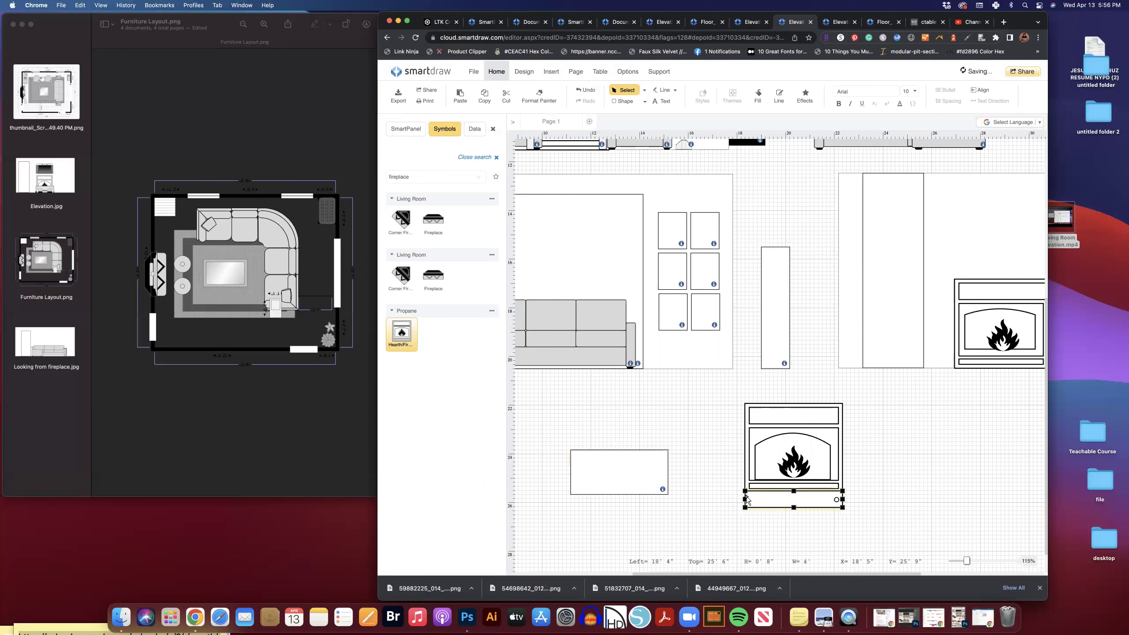
{"action": "left_click", "coordinate": [740, 502]}
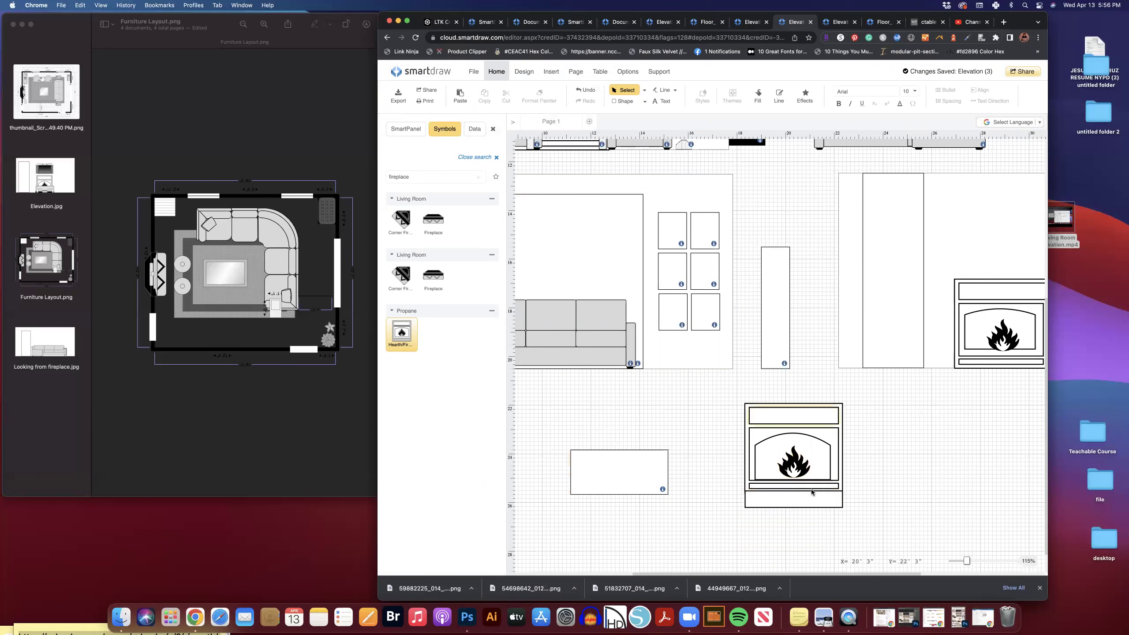
- Group all pieces of the new fireplace, including the added base, into one object
{"action": "left_click_drag", "start_coordinate": [714, 391], "coordinate": [879, 513]}
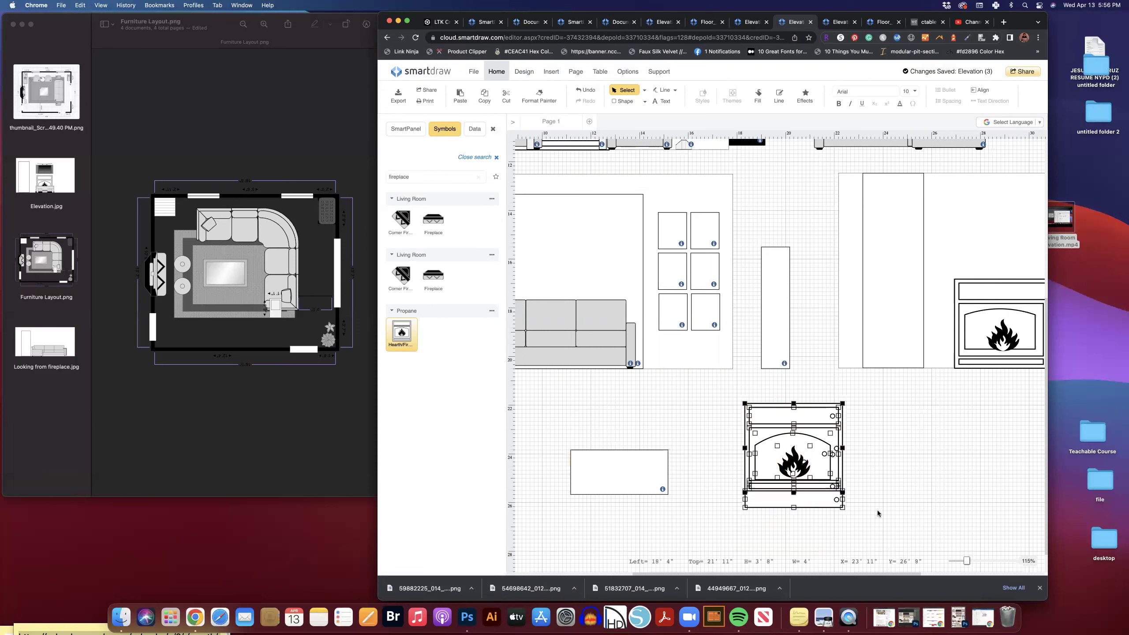
{"action": "left_click", "coordinate": [524, 71]}
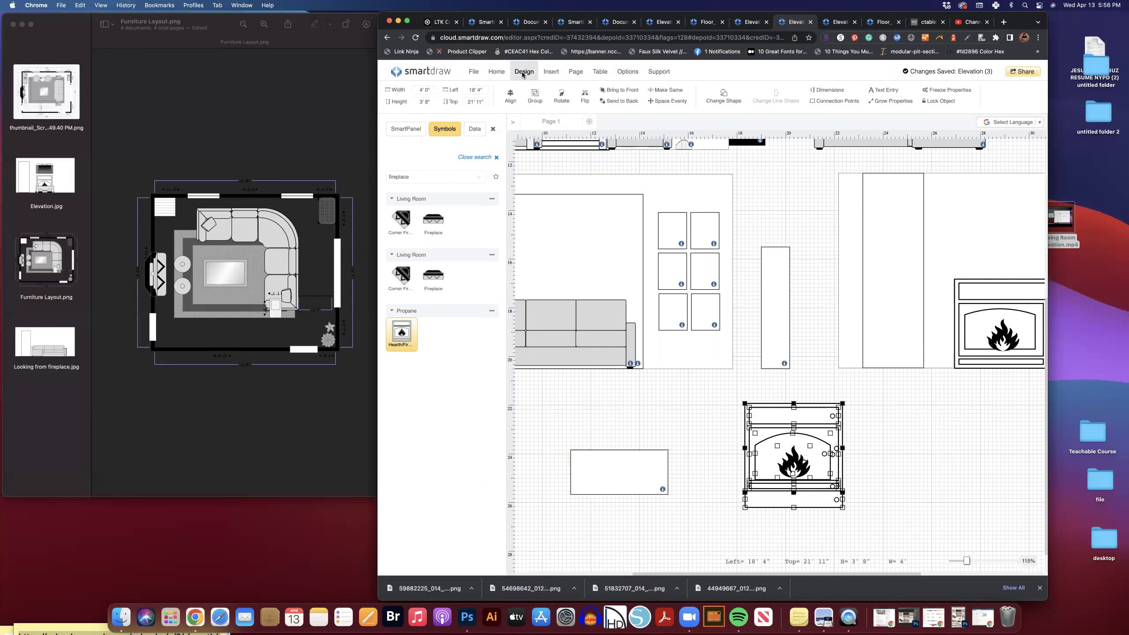
{"action": "left_click", "coordinate": [533, 97]}
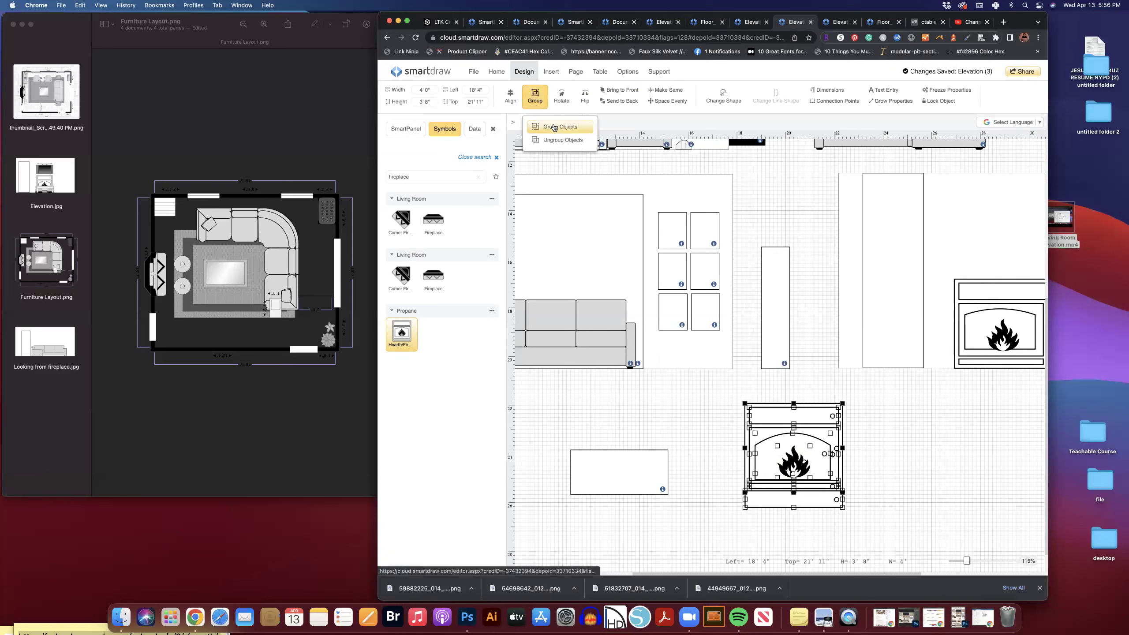
{"action": "left_click", "coordinate": [902, 398]}
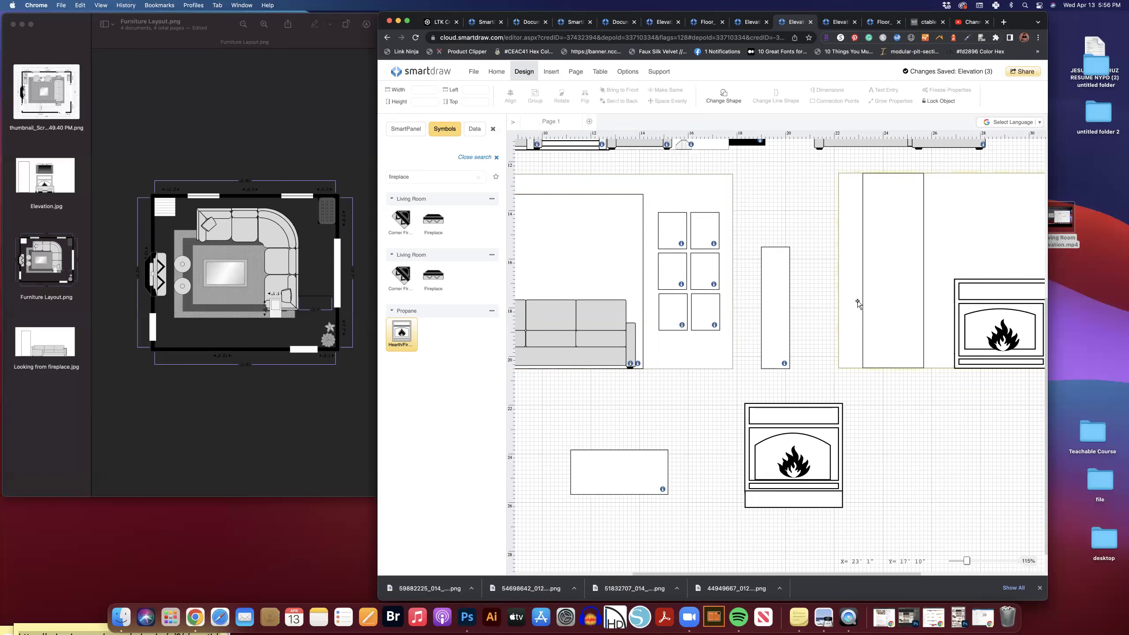
- Place the grouped fireplace over the existing one on the lower-right wall, at left 26' 11", top 16' 2"
{"action": "left_click_drag", "start_coordinate": [966, 563], "coordinate": [969, 561]}
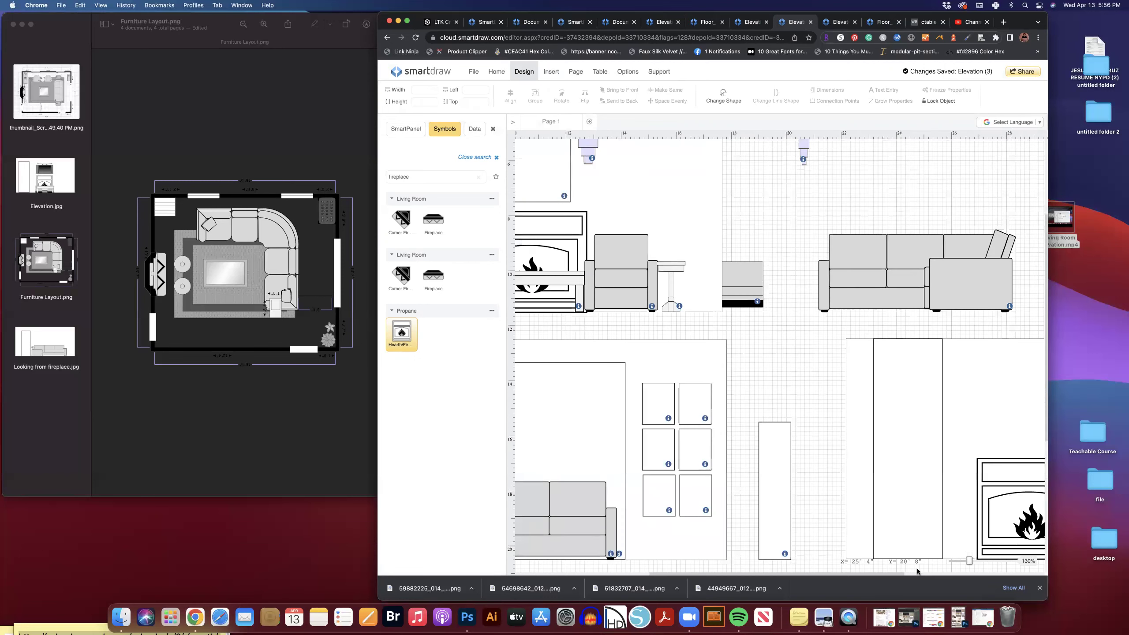
{"action": "scroll", "coordinate": [901, 492], "scroll_direction": "down", "scroll_amount": 10}
{"action": "scroll", "coordinate": [901, 491], "scroll_direction": "right", "scroll_amount": 10}
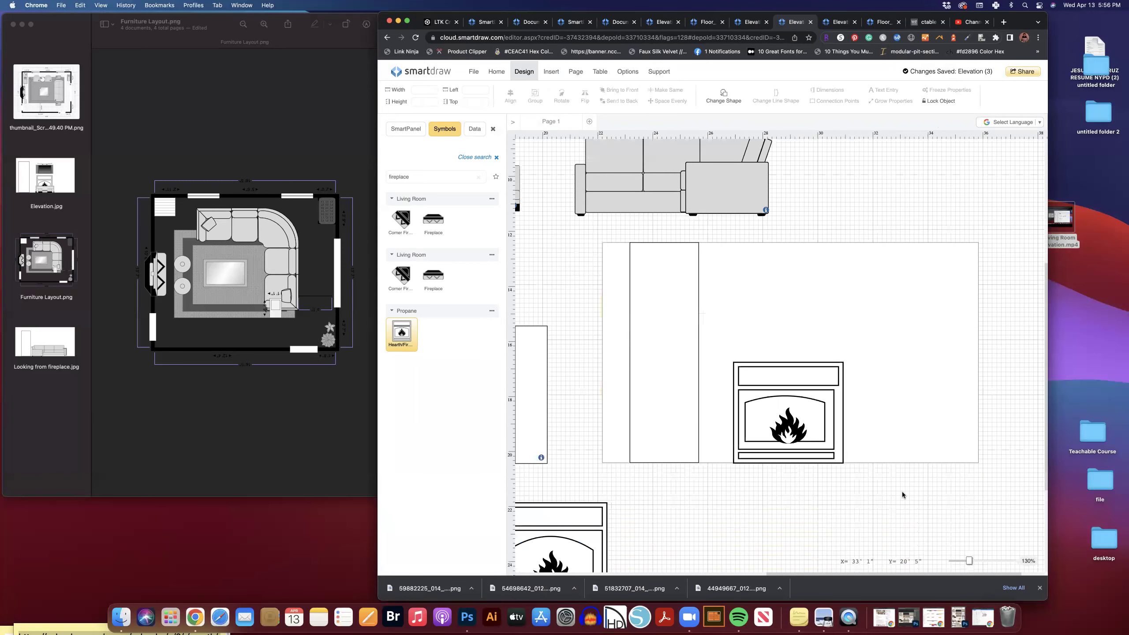
{"action": "scroll", "coordinate": [604, 461], "scroll_direction": "down", "scroll_amount": 2}
{"action": "left_click_drag", "start_coordinate": [575, 422], "coordinate": [809, 263]}
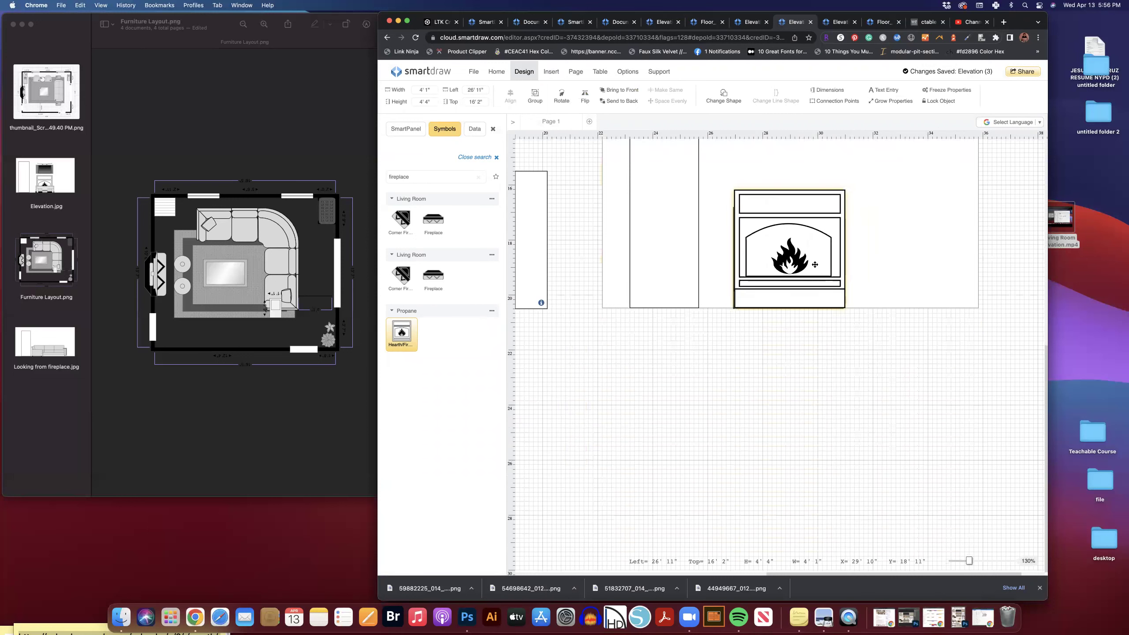
{"action": "left_click_drag", "start_coordinate": [812, 264], "coordinate": [816, 264]}
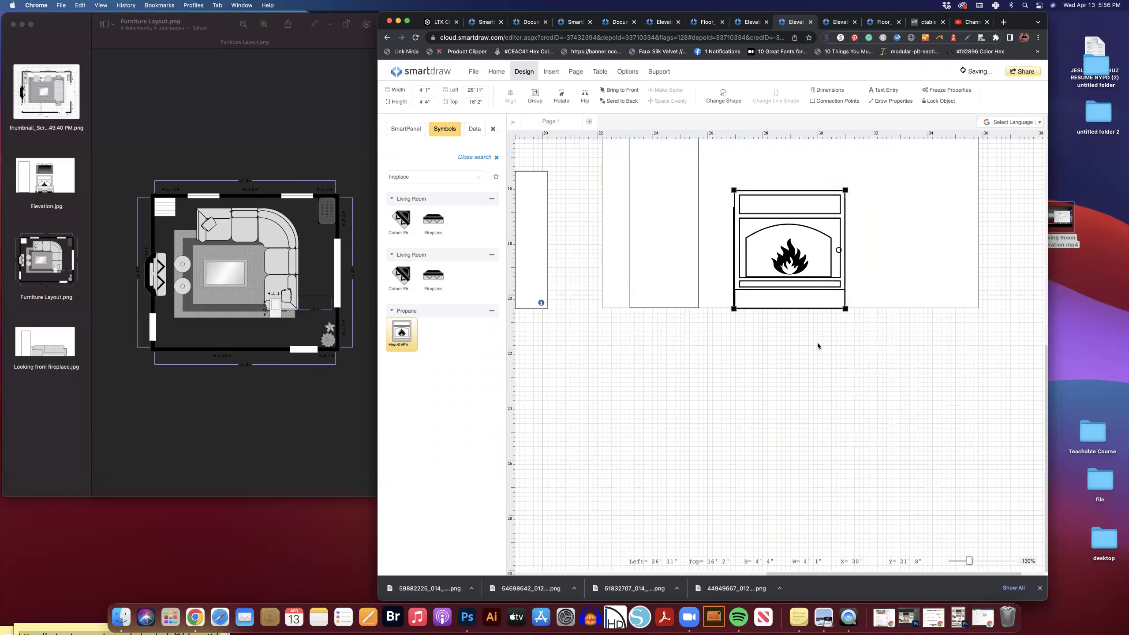
- Move the new fireplace down off the lower-right wall into the empty area beneath it
{"action": "scroll", "coordinate": [817, 342], "scroll_direction": "up", "scroll_amount": 3}
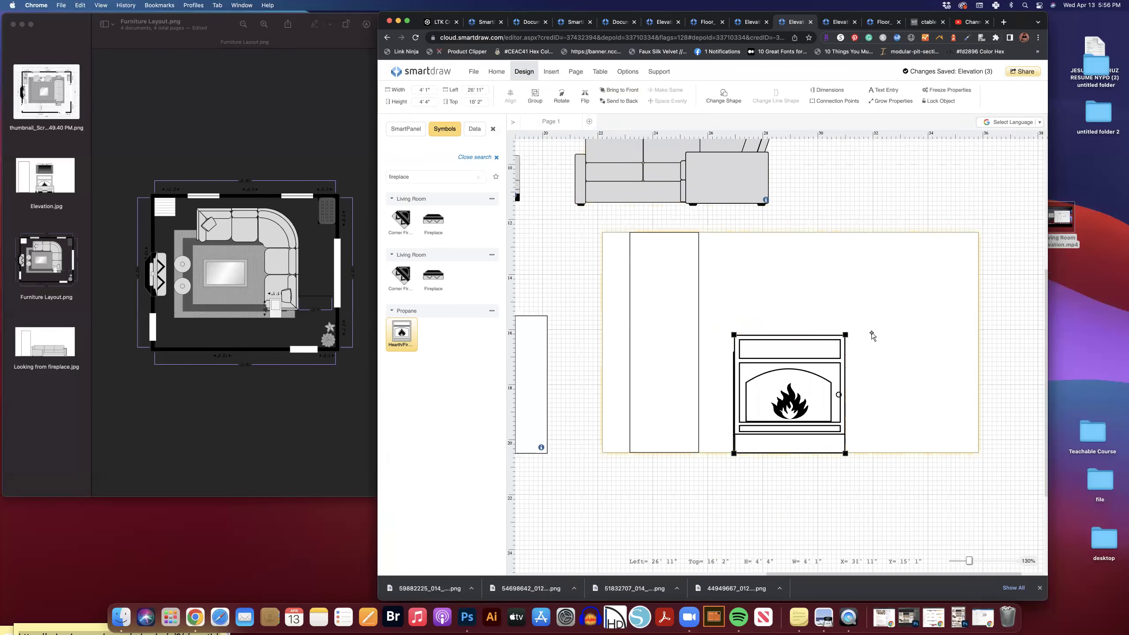
{"action": "scroll", "coordinate": [797, 299], "scroll_direction": "down", "scroll_amount": 2}
{"action": "left_click", "coordinate": [761, 215]}
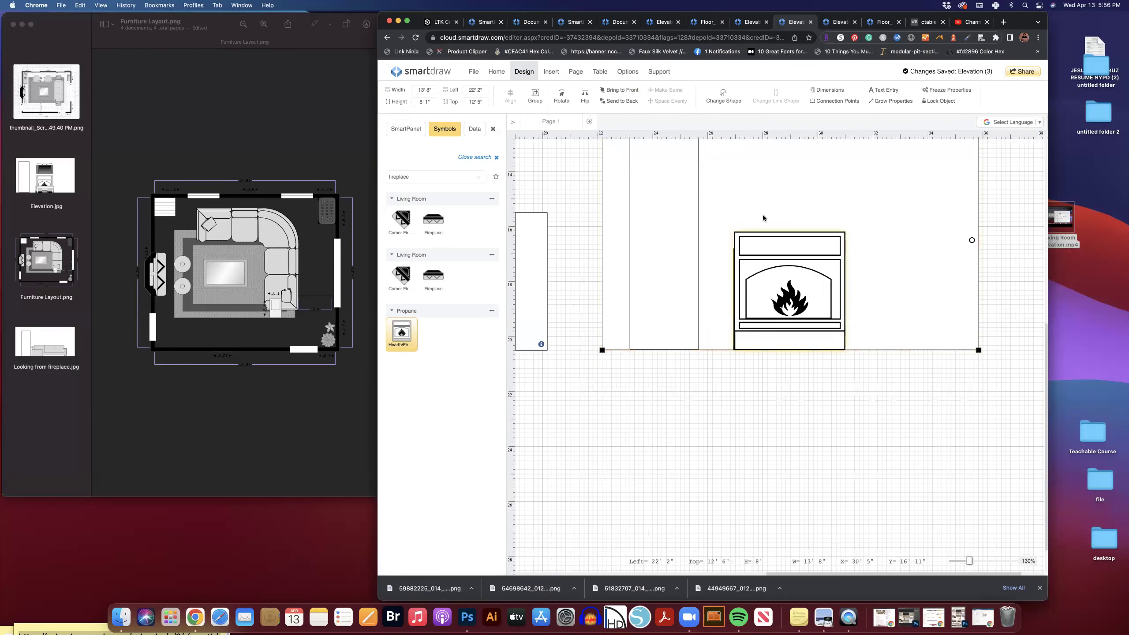
{"action": "left_click_drag", "start_coordinate": [782, 296], "coordinate": [747, 442]}
- Ungroup the lower-right wall elevation and delete the old fireplace from it
{"action": "left_click", "coordinate": [604, 216]}
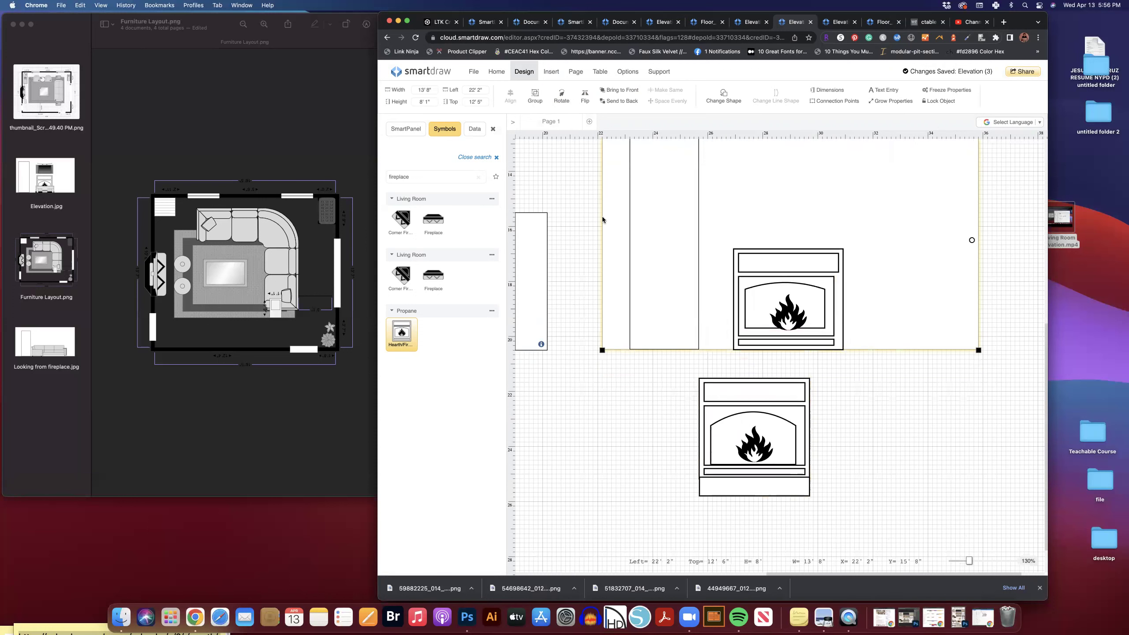
{"action": "left_click", "coordinate": [535, 95]}
{"action": "left_click", "coordinate": [560, 140]}
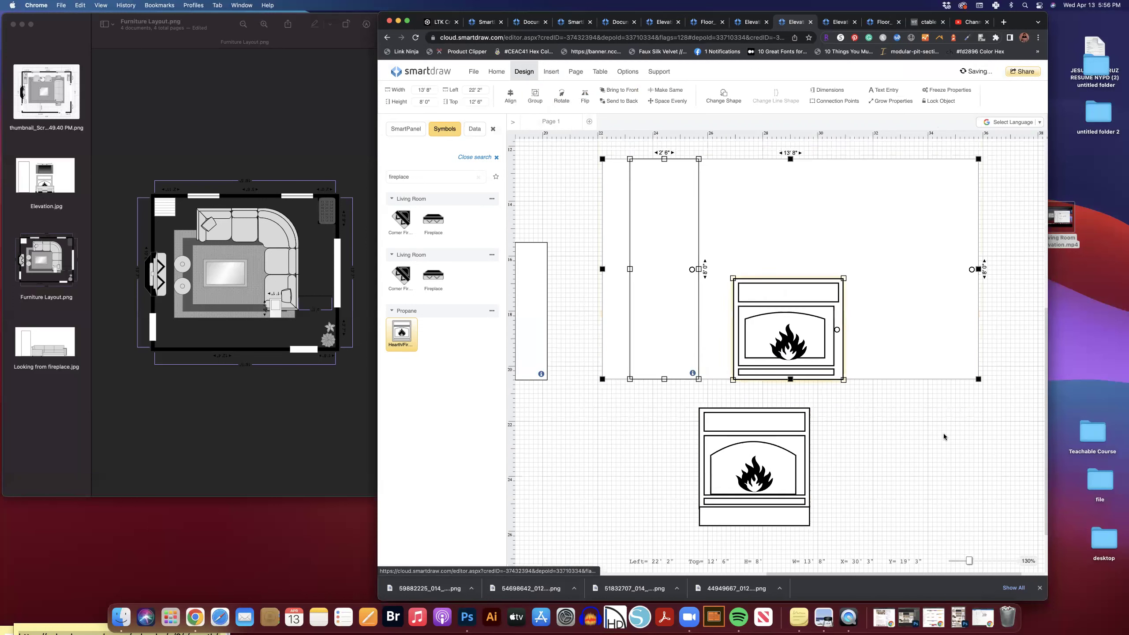
{"action": "left_click", "coordinate": [945, 434]}
{"action": "left_click", "coordinate": [825, 330]}
{"action": "key", "text": "Delete"}
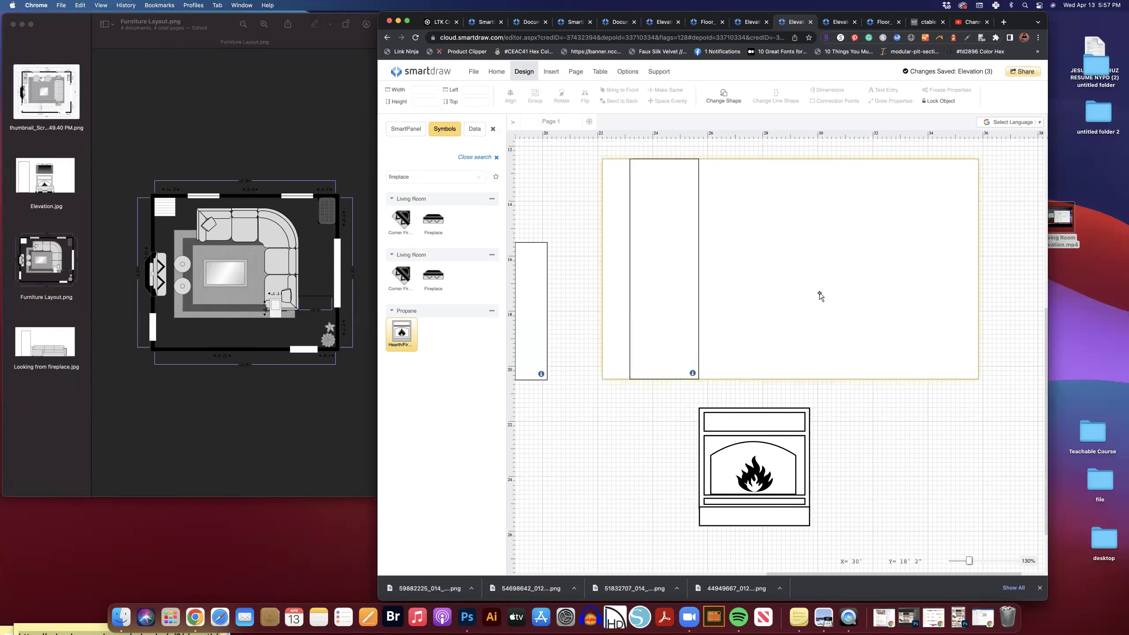
- Switch to the living room floor plan and compare the opening beside the fireplace with the reference floor plan screenshot in Preview
{"action": "left_click", "coordinate": [760, 207]}
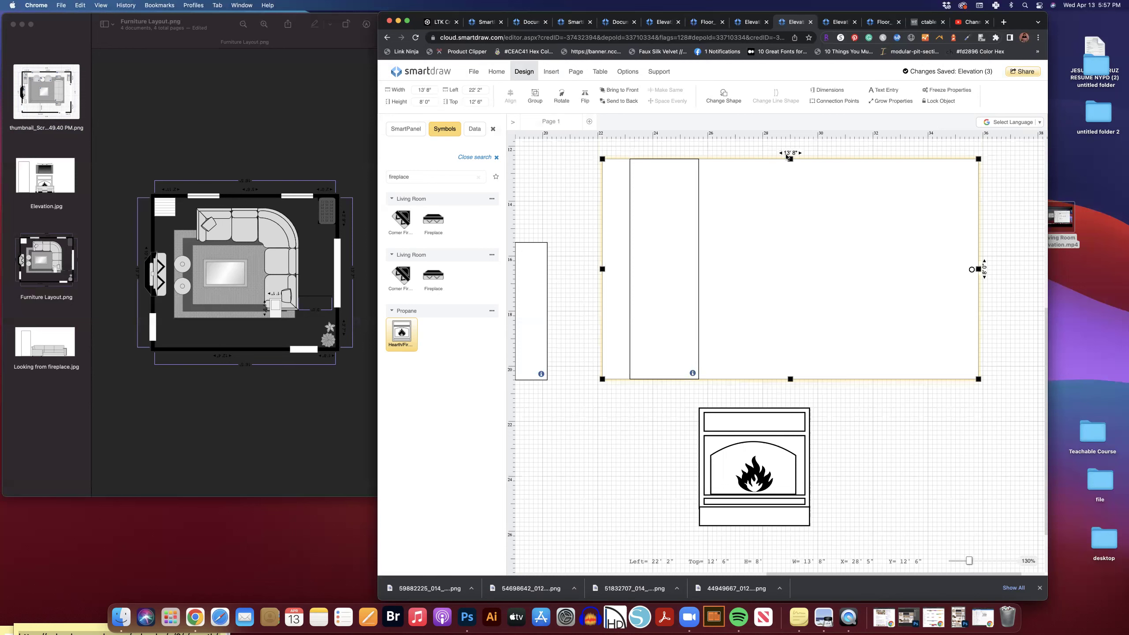
{"action": "left_click", "coordinate": [707, 21]}
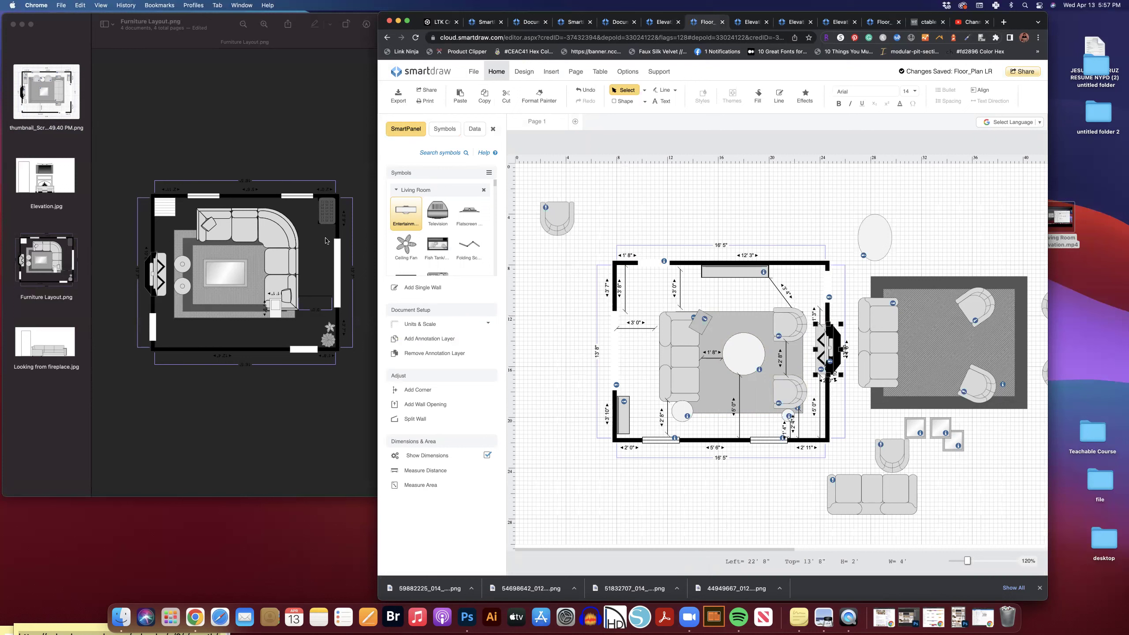
{"action": "left_click", "coordinate": [48, 99]}
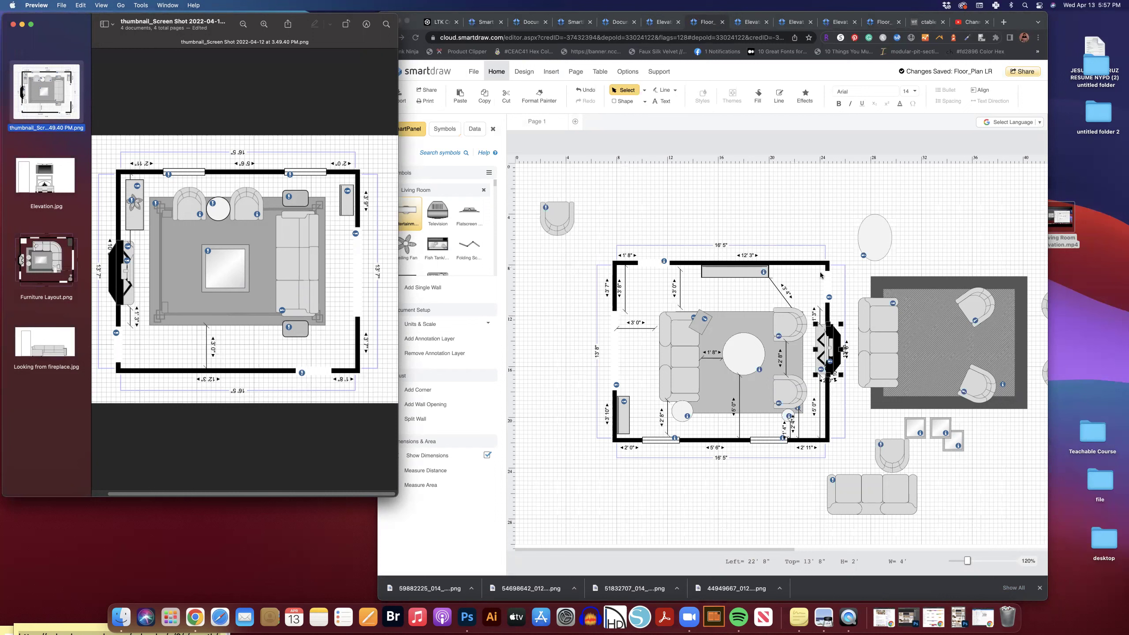
{"action": "left_click", "coordinate": [827, 287]}
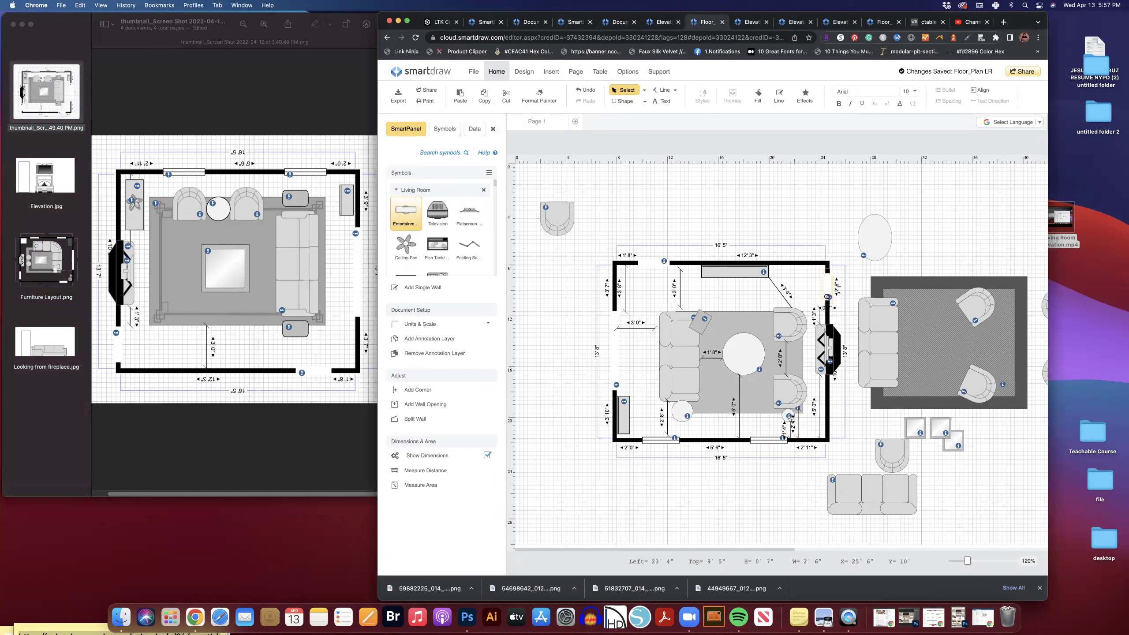
{"action": "left_click", "coordinate": [721, 296]}
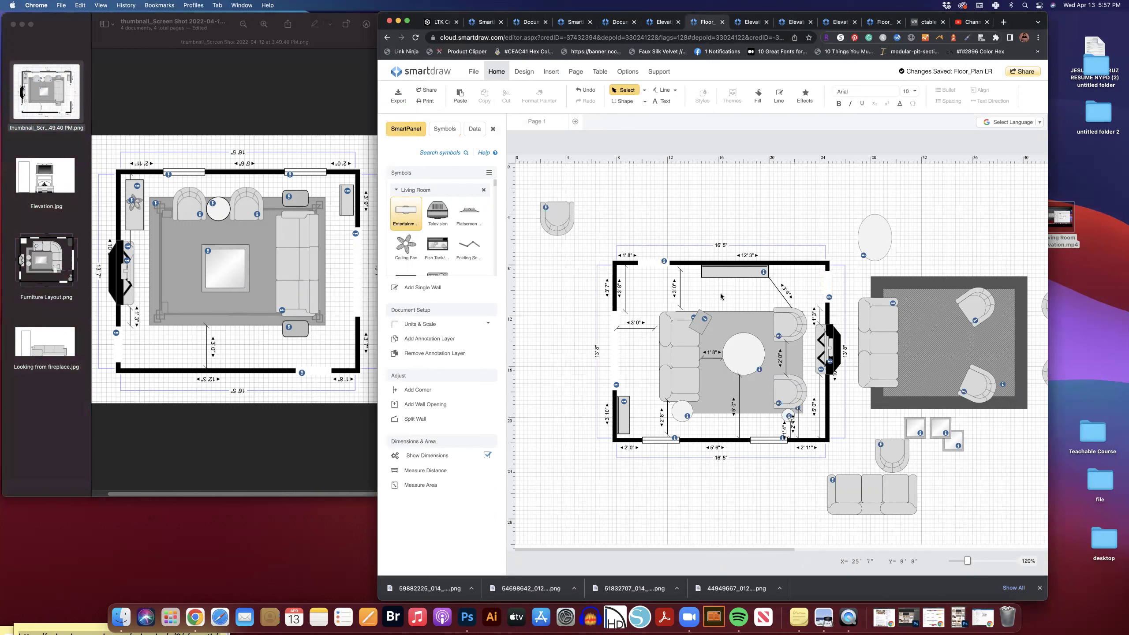
- Measure the short wall segment between the floor plan's upper-right corner and the opening in the fireplace wall
{"action": "left_click", "coordinate": [410, 485]}
{"action": "left_click", "coordinate": [822, 261]}
{"action": "left_click", "coordinate": [822, 267]}
{"action": "left_click", "coordinate": [820, 268]}
{"action": "left_click_drag", "start_coordinate": [823, 272], "coordinate": [821, 265]}
{"action": "left_click", "coordinate": [860, 281]}
- Return to the Elevation (3) drawing and place its browser tab right beside the floor plan tab
{"action": "left_click", "coordinate": [755, 25]}
{"action": "key", "text": "ctrl+Tab"}
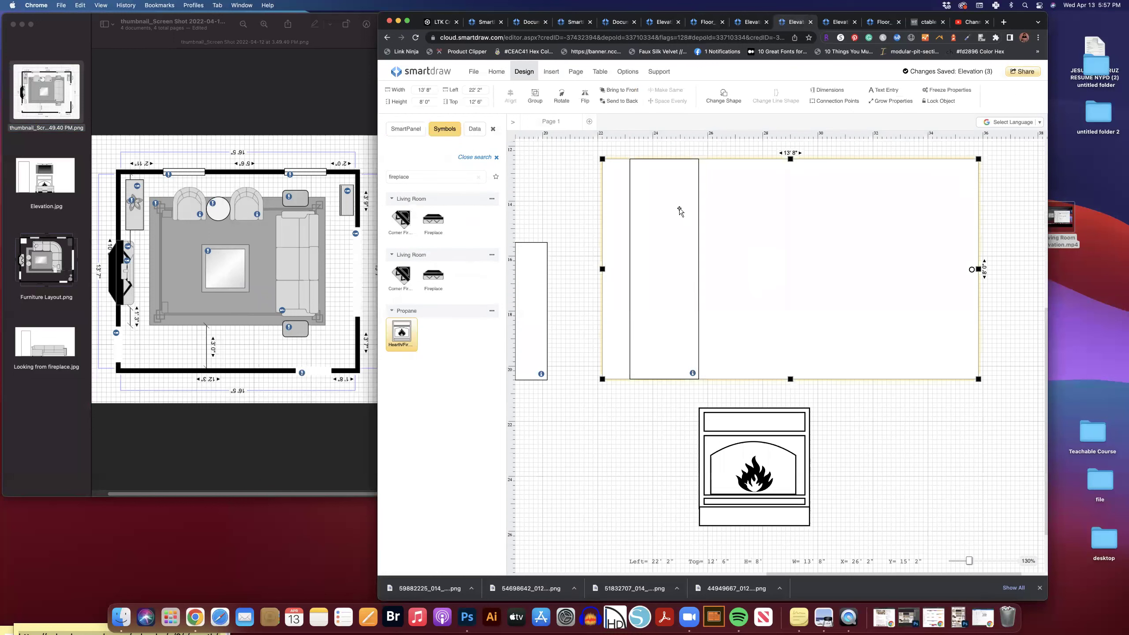
{"action": "left_click_drag", "start_coordinate": [744, 27], "coordinate": [744, 27]}
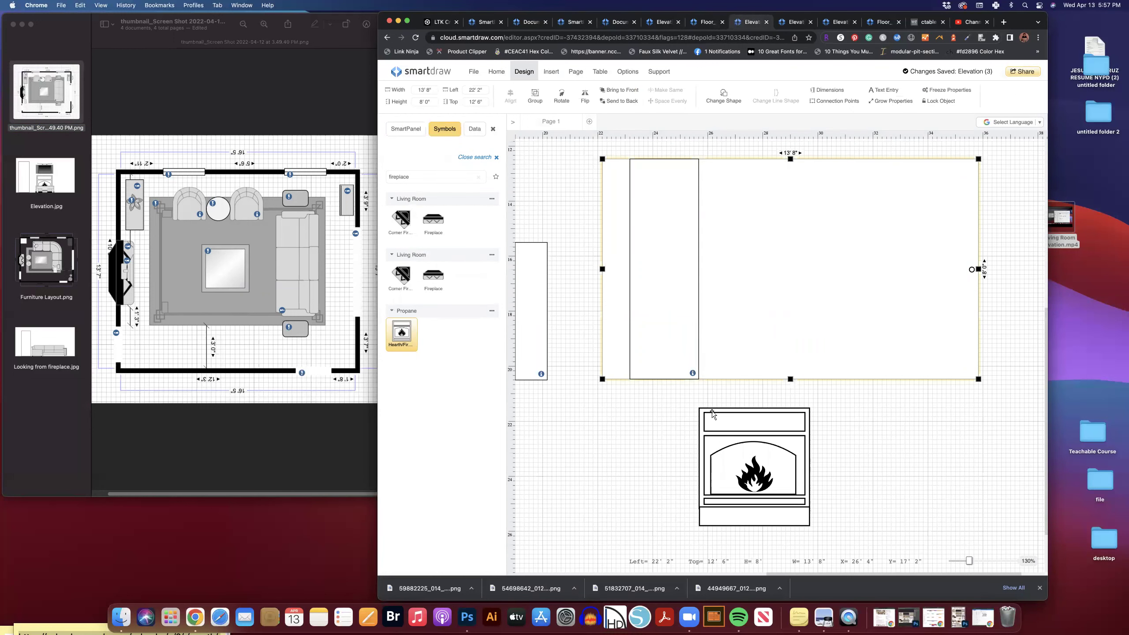
- Move the narrow freestanding rectangle to the wall's left edge, shorten it to 1' 6", and bring it to the front
{"action": "left_click", "coordinate": [612, 429]}
{"action": "left_click_drag", "start_coordinate": [541, 293], "coordinate": [613, 417]}
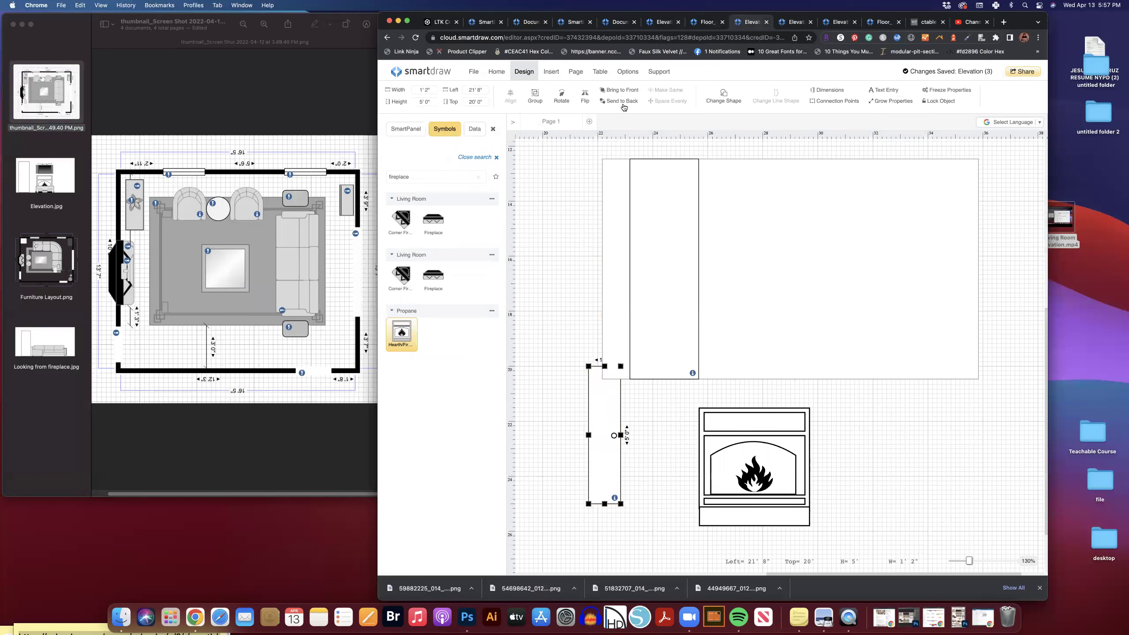
{"action": "mouse_move", "coordinate": [605, 366]}
{"action": "left_mouse_down"}
{"action": "mouse_move", "coordinate": [604, 463]}
{"action": "mouse_move", "coordinate": [601, 350]}
{"action": "left_mouse_up"}
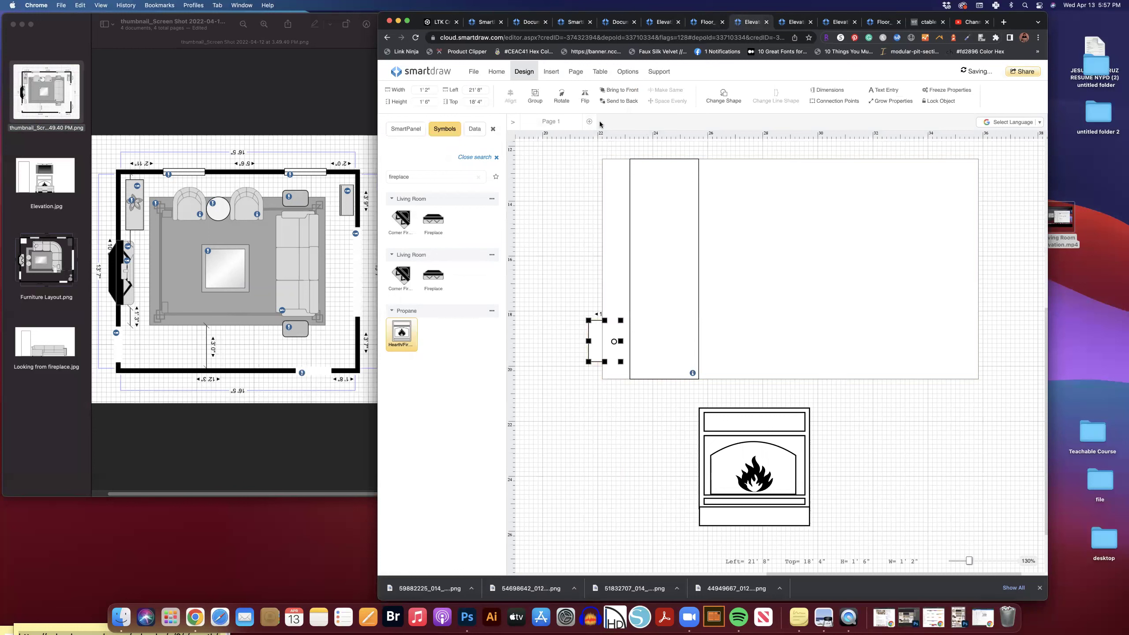
{"action": "left_click", "coordinate": [619, 90]}
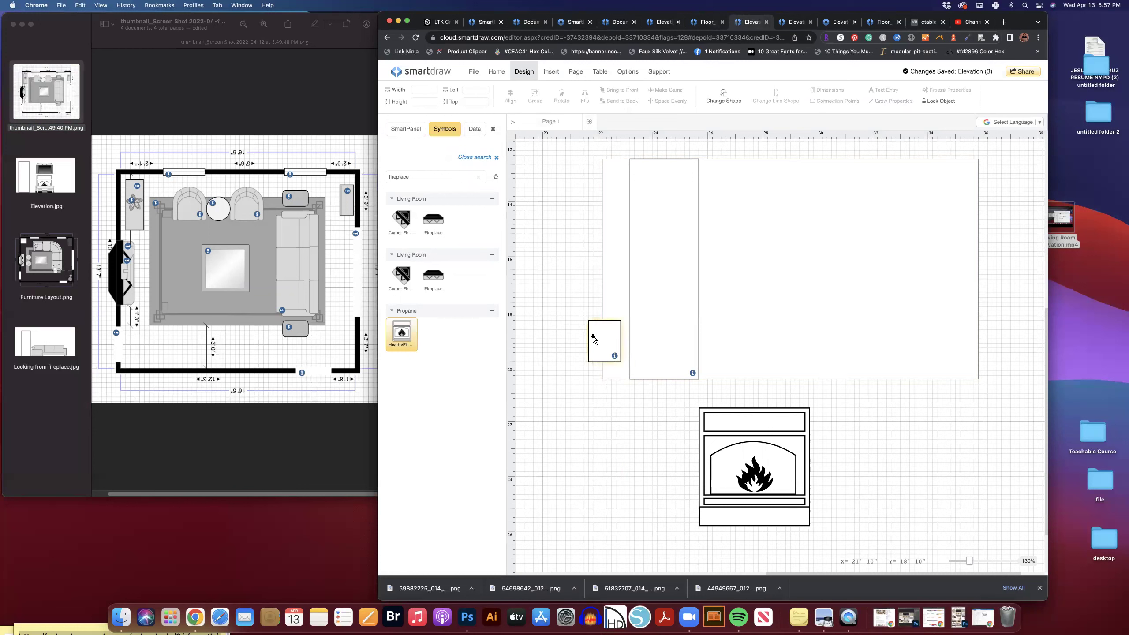
- Shrink the small rectangle to 10" by 6" against the wall's left edge and move the tall opening up against it
{"action": "left_click_drag", "start_coordinate": [605, 320], "coordinate": [610, 354]}
{"action": "left_click", "coordinate": [614, 349]}
{"action": "left_click", "coordinate": [688, 356]}
{"action": "left_click_drag", "start_coordinate": [688, 356], "coordinate": [683, 355]}
{"action": "left_click", "coordinate": [615, 357]}
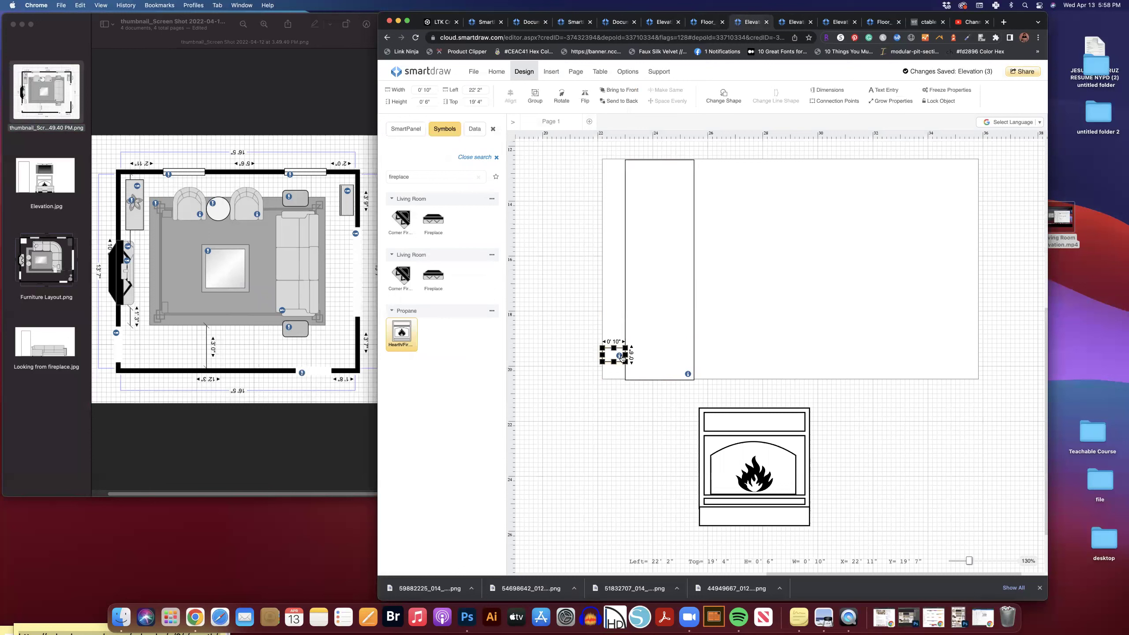
- Narrow the small spacer rectangle slightly and shift the tall opening against it, at left 22' 10", top 12' 6"
{"action": "left_click", "coordinate": [651, 358]}
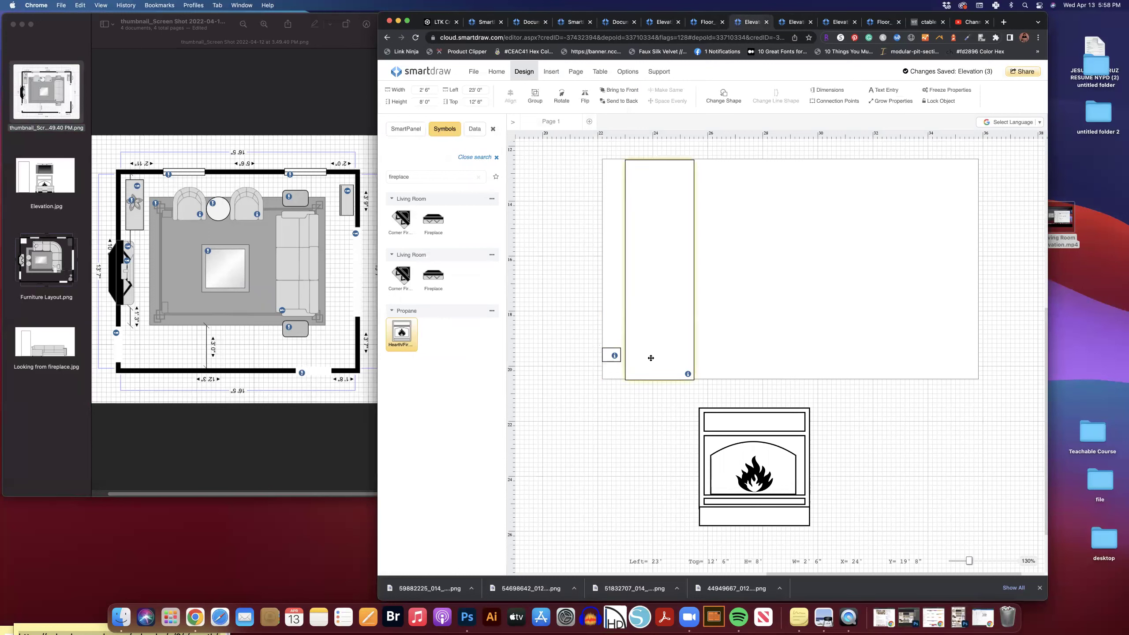
{"action": "left_click_drag", "start_coordinate": [653, 359], "coordinate": [649, 358]}
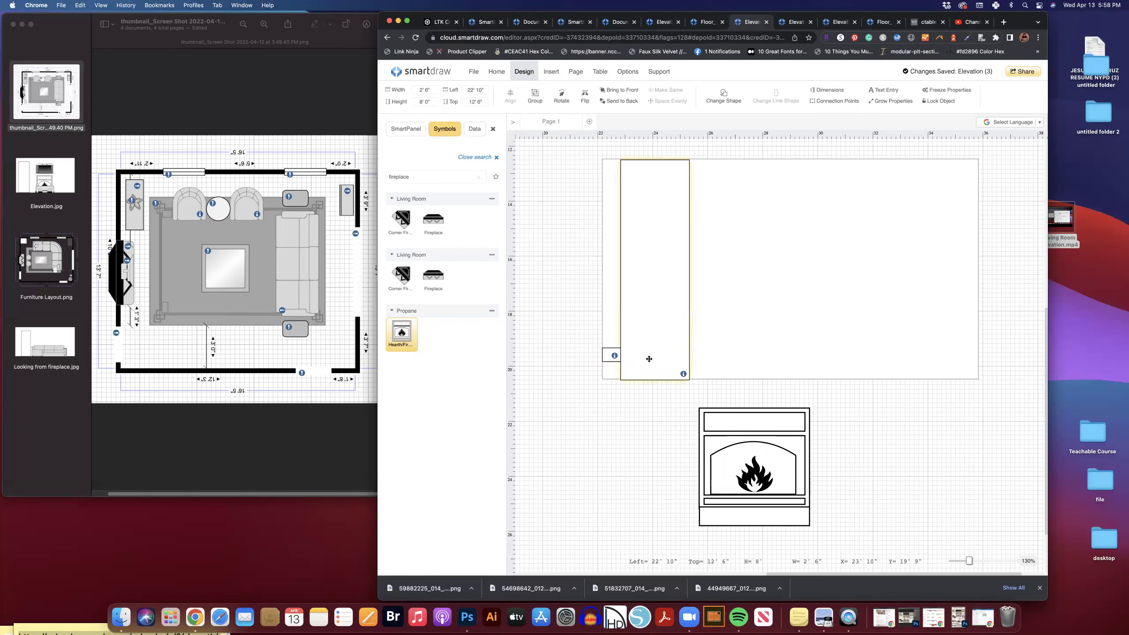
{"action": "left_click", "coordinate": [651, 359]}
{"action": "left_click", "coordinate": [725, 375]}
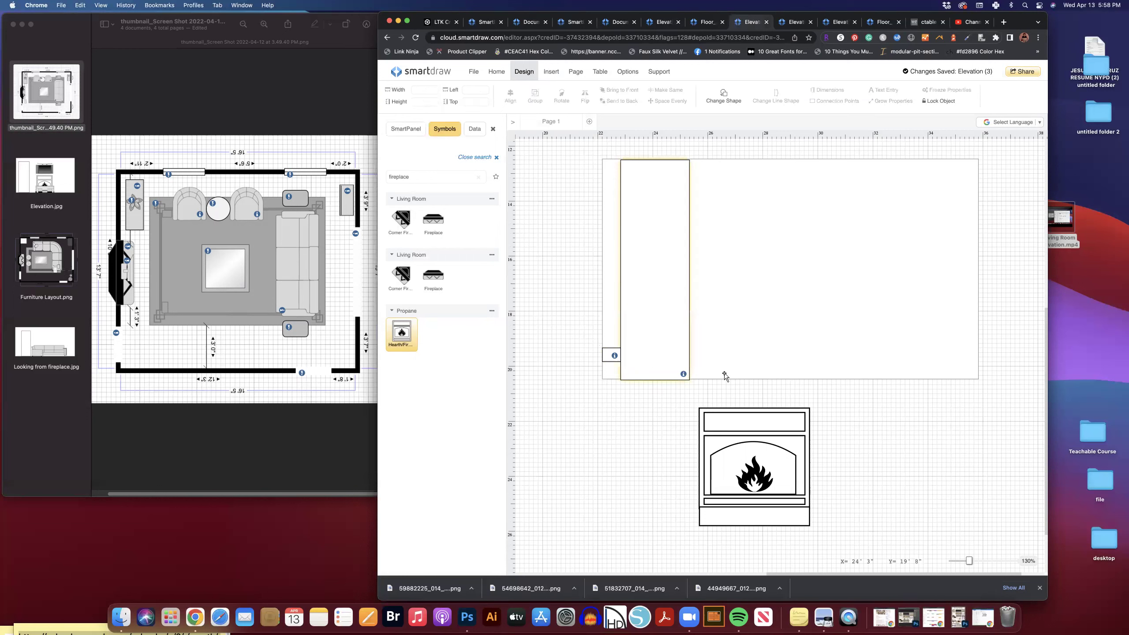
{"action": "left_click", "coordinate": [665, 311]}
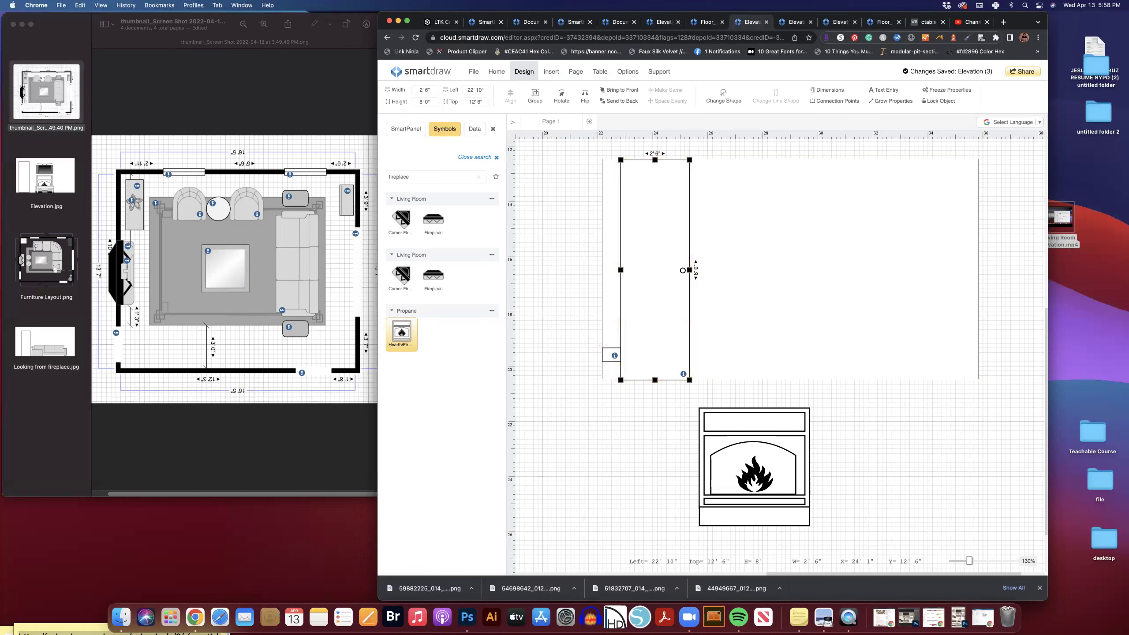
{"action": "left_click", "coordinate": [617, 370]}
{"action": "left_click", "coordinate": [611, 354]}
{"action": "left_click", "coordinate": [650, 306]}
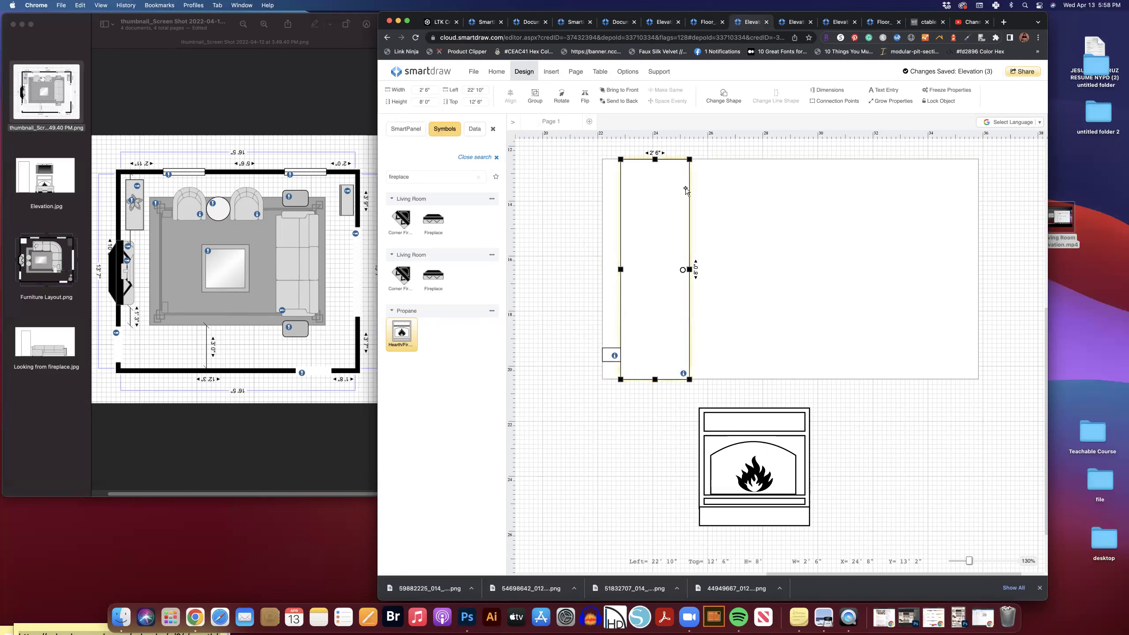
- Use a Door symbol for the wall opening, 2' 6" wide, and stretch it to the full 8' 0" wall height
{"action": "left_click", "coordinate": [541, 256]}
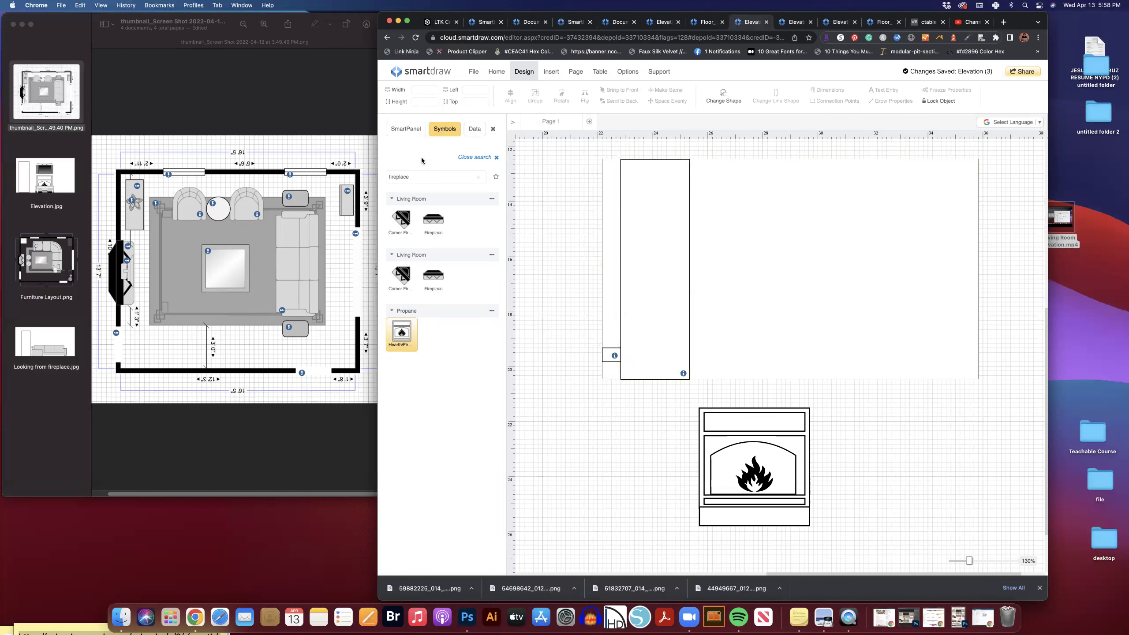
{"action": "left_click", "coordinate": [411, 127]}
{"action": "scroll", "coordinate": [422, 229], "scroll_direction": "down", "scroll_amount": 10}
{"action": "scroll", "coordinate": [429, 235], "scroll_direction": "down", "scroll_amount": 10}
{"action": "left_click", "coordinate": [433, 221]}
{"action": "left_click", "coordinate": [596, 418]}
{"action": "left_click_drag", "start_coordinate": [603, 407], "coordinate": [690, 408]}
{"action": "left_click_drag", "start_coordinate": [656, 304], "coordinate": [661, 257]}
{"action": "left_click_drag", "start_coordinate": [658, 368], "coordinate": [657, 241]}
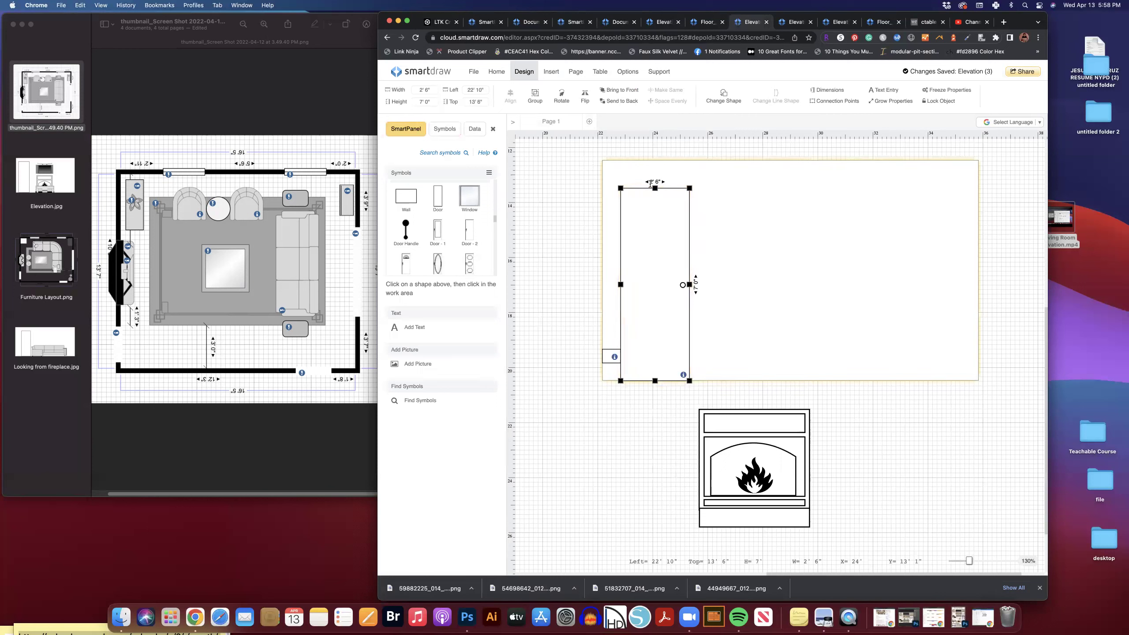
{"action": "left_click_drag", "start_coordinate": [651, 184], "coordinate": [654, 160]}
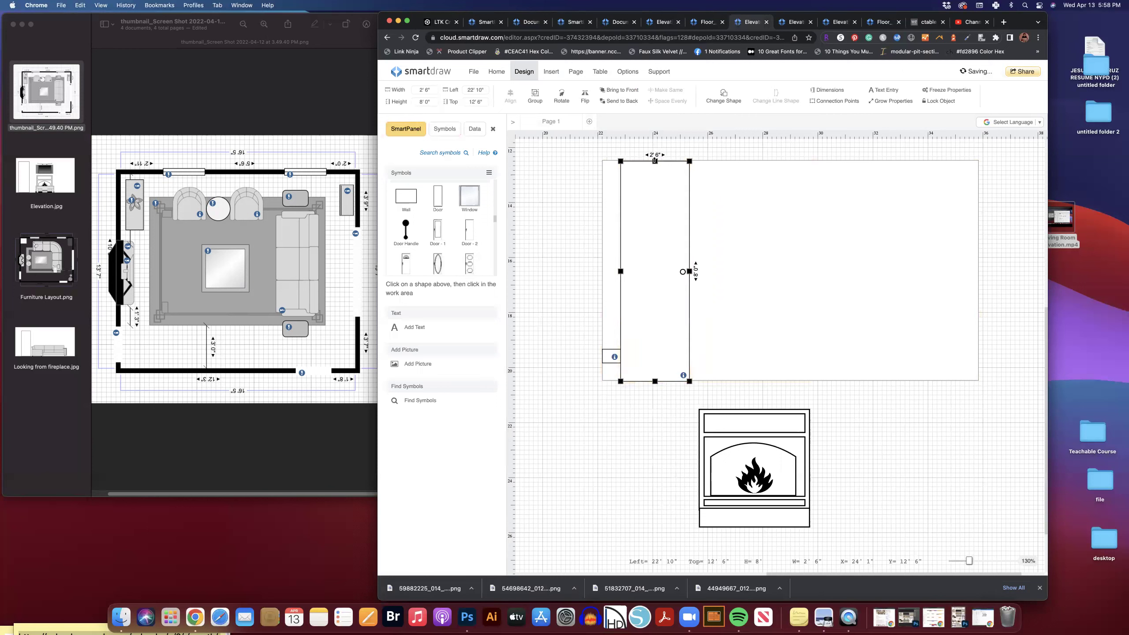
- Move the small spacer rectangle below the wall, then check the Floor_Plan LR and Elevation (5) drawings before returning to Elevation (3)
{"action": "left_click", "coordinate": [584, 228]}
{"action": "left_click_drag", "start_coordinate": [610, 362], "coordinate": [610, 429]}
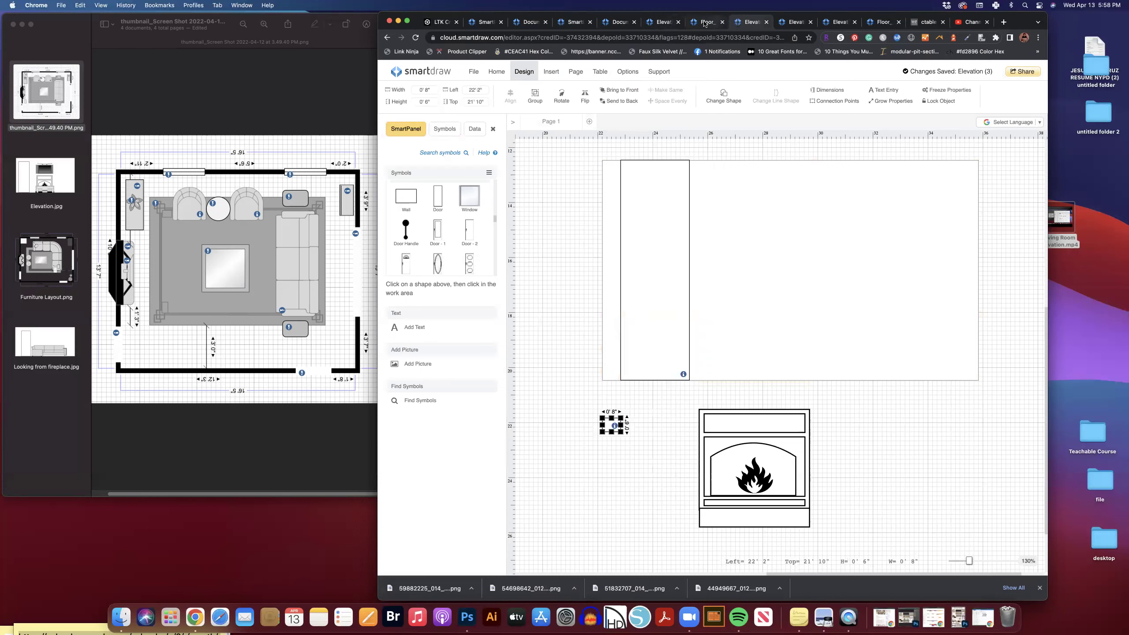
{"action": "key", "text": "ctrl+shift+Tab"}
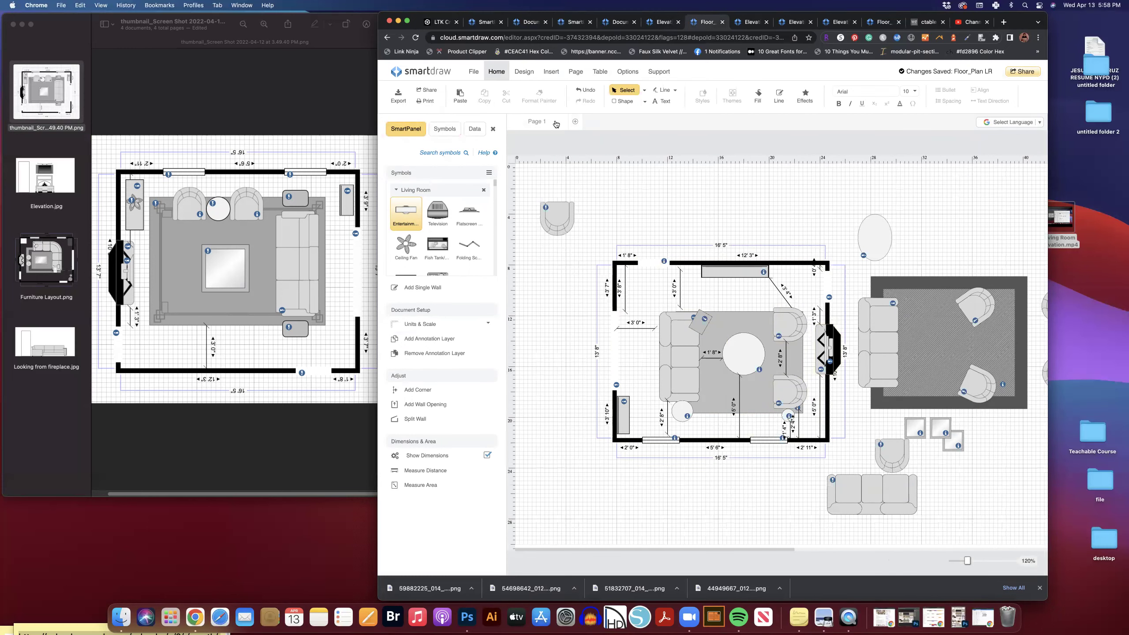
{"action": "left_click", "coordinate": [660, 22]}
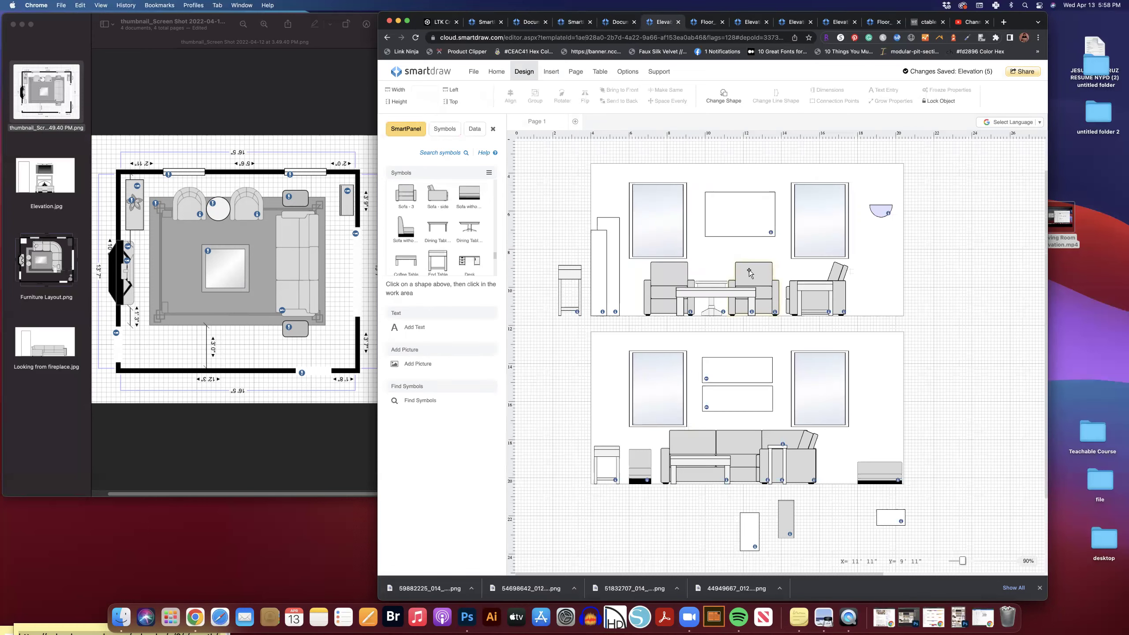
{"action": "left_click", "coordinate": [751, 22]}
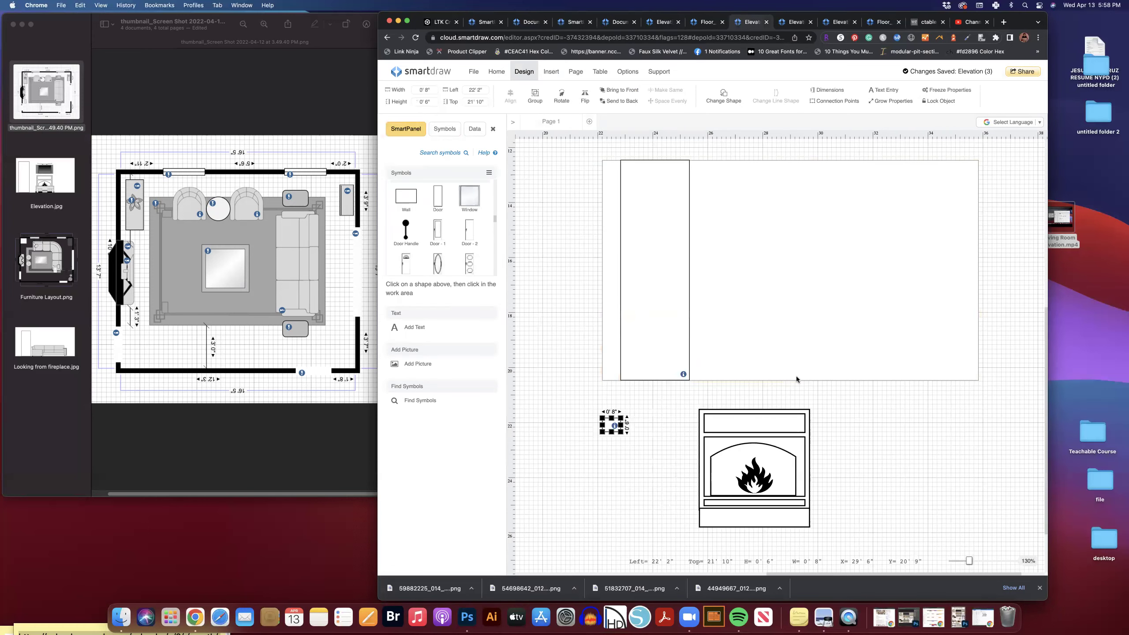
- Move the spacer rectangle to the wall's right edge and widen it to 5' 0", at left 30' 10", top 18' 2"
{"action": "left_click_drag", "start_coordinate": [611, 425], "coordinate": [836, 325]}
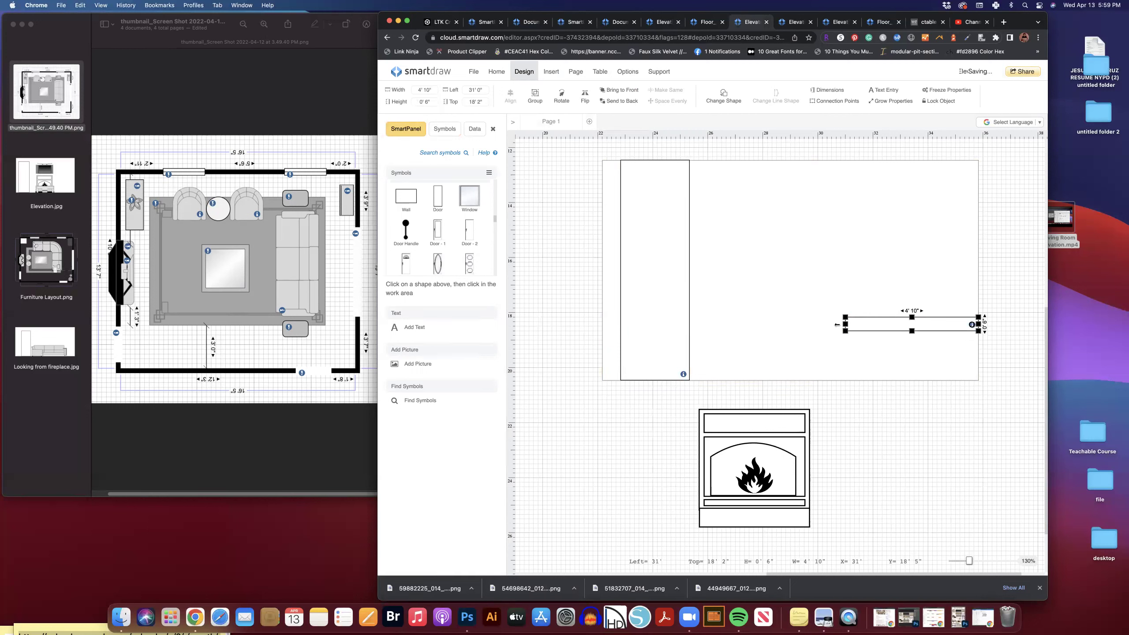
{"action": "left_click", "coordinate": [910, 310]}
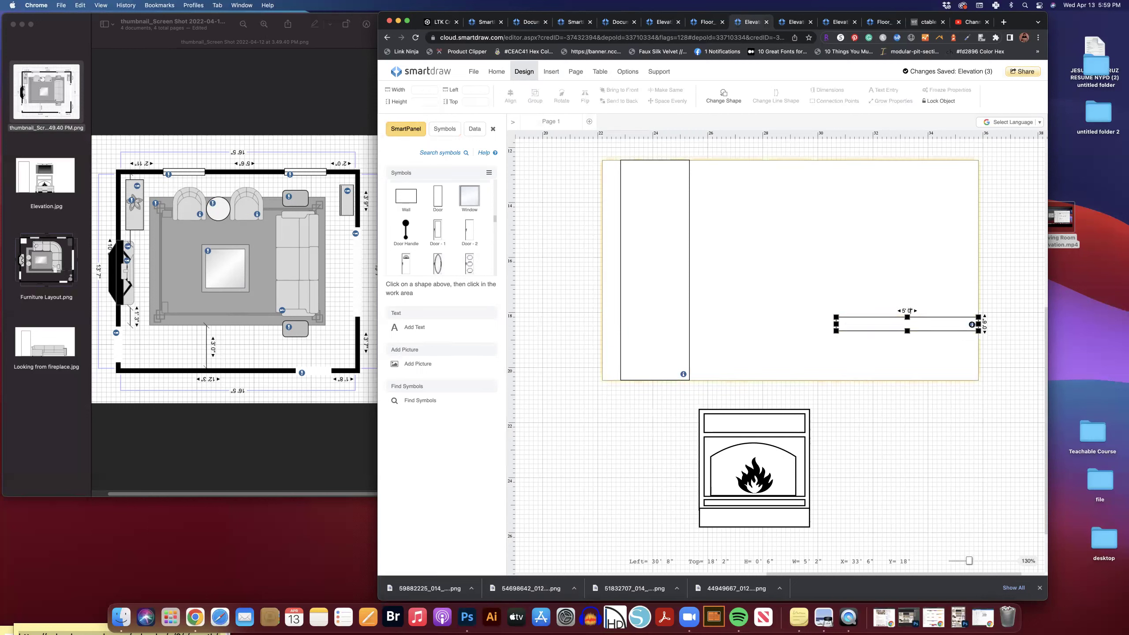
{"action": "key", "text": "Return"}
{"action": "left_click", "coordinate": [900, 457]}
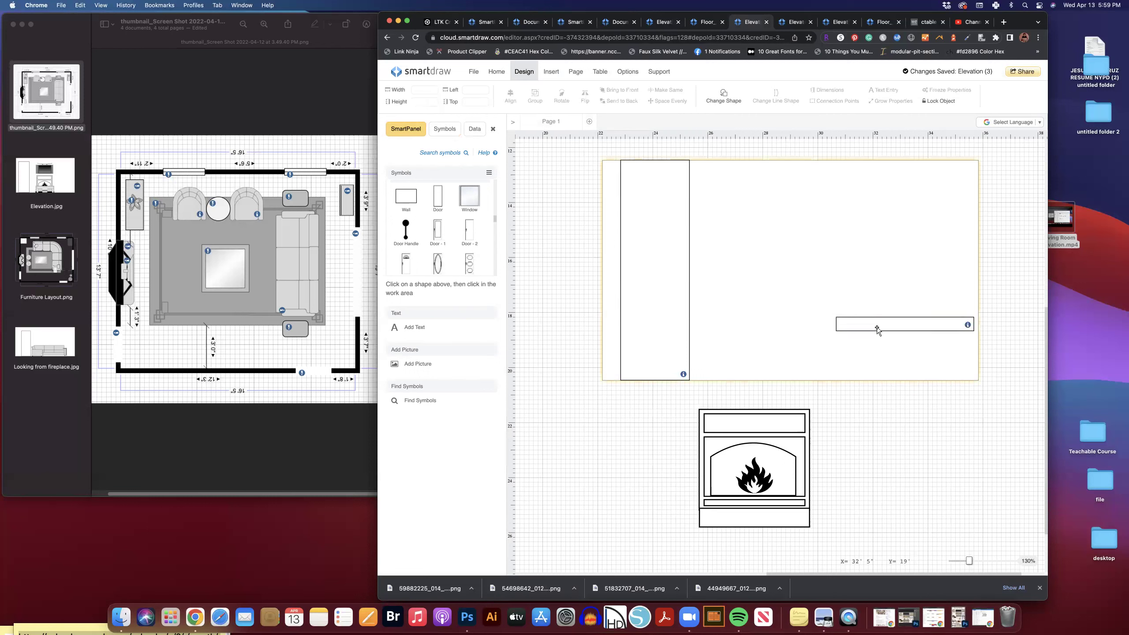
{"action": "left_click_drag", "start_coordinate": [885, 327], "coordinate": [881, 327]}
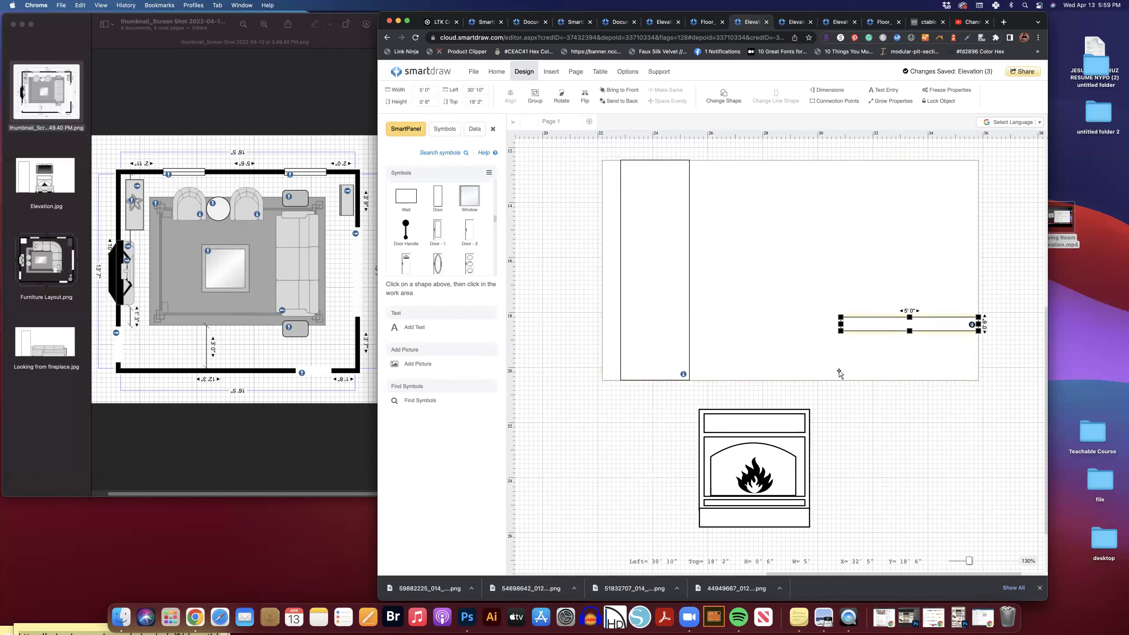
- Move the fireplace onto the wall's floor line against the spacer's left end, and delete the spacer rectangle
{"action": "left_click", "coordinate": [823, 395]}
{"action": "left_click_drag", "start_coordinate": [780, 454], "coordinate": [805, 344]}
{"action": "left_click", "coordinate": [874, 391]}
{"action": "left_click", "coordinate": [886, 328]}
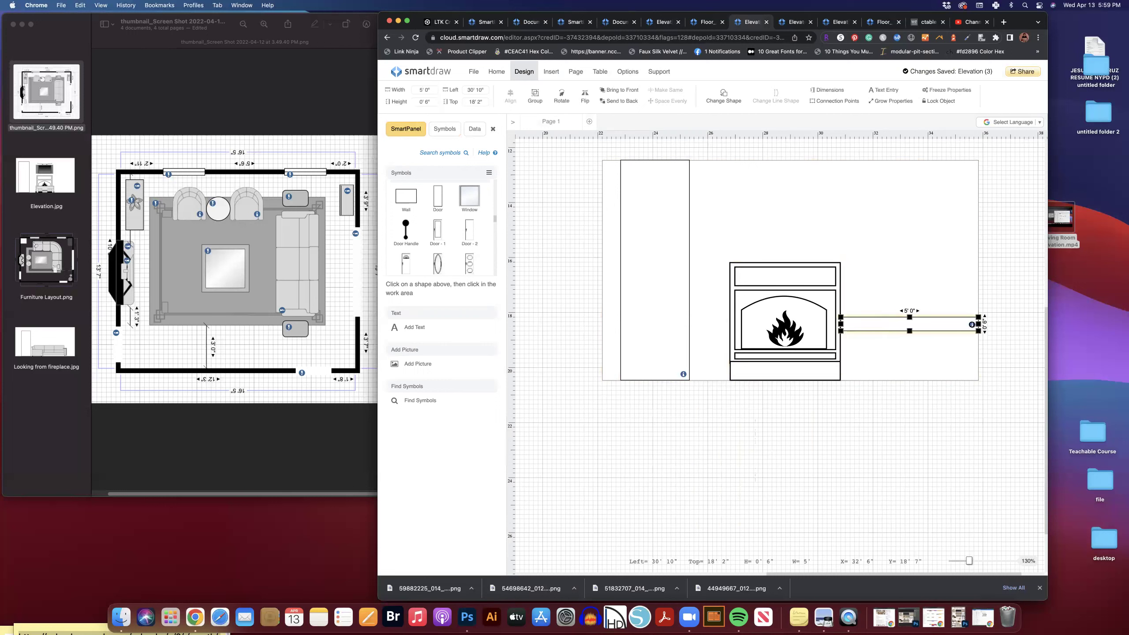
{"action": "key", "text": "Delete"}
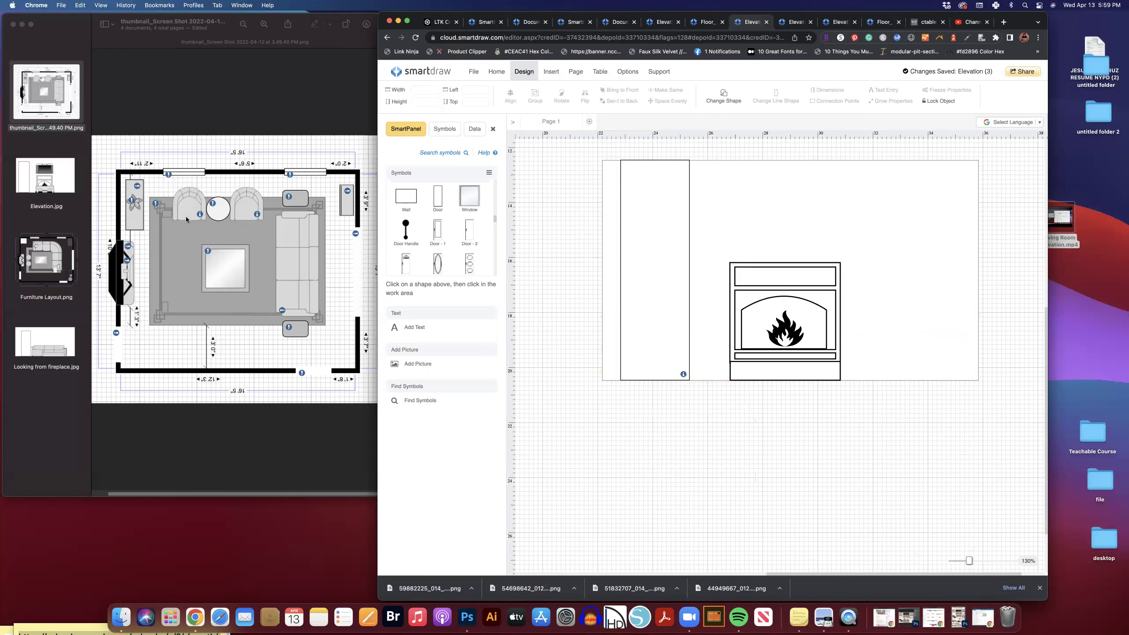
- Browse the elevation symbols and view the Furniture Layout image in Preview before returning to the floor plan screenshot
{"action": "scroll", "coordinate": [431, 235], "scroll_direction": "down", "scroll_amount": 5}
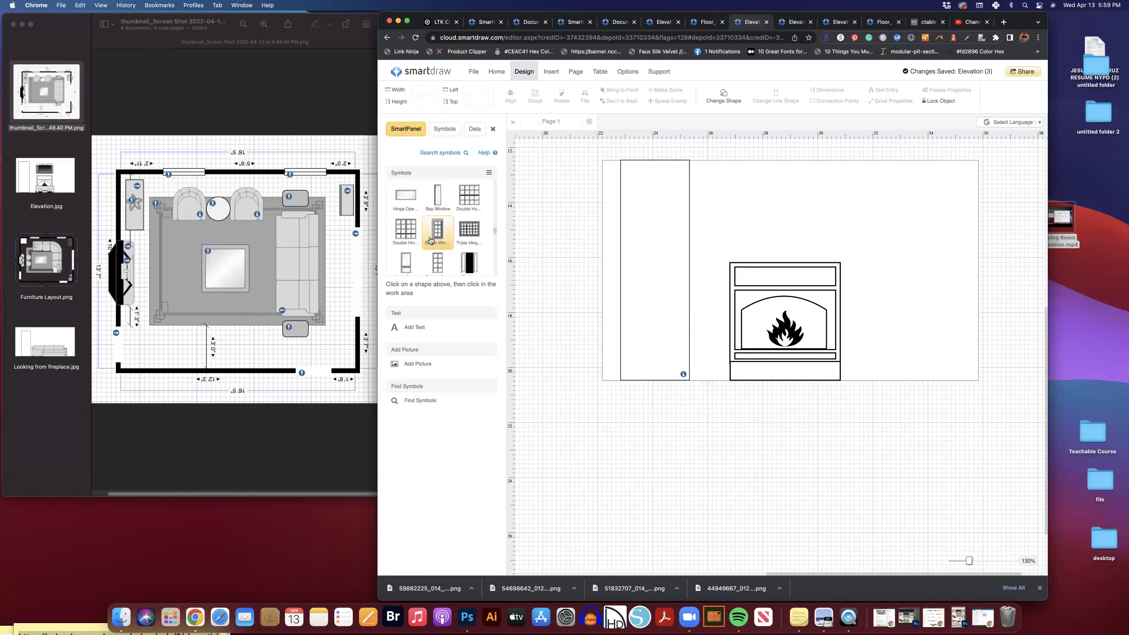
{"action": "left_click", "coordinate": [36, 271]}
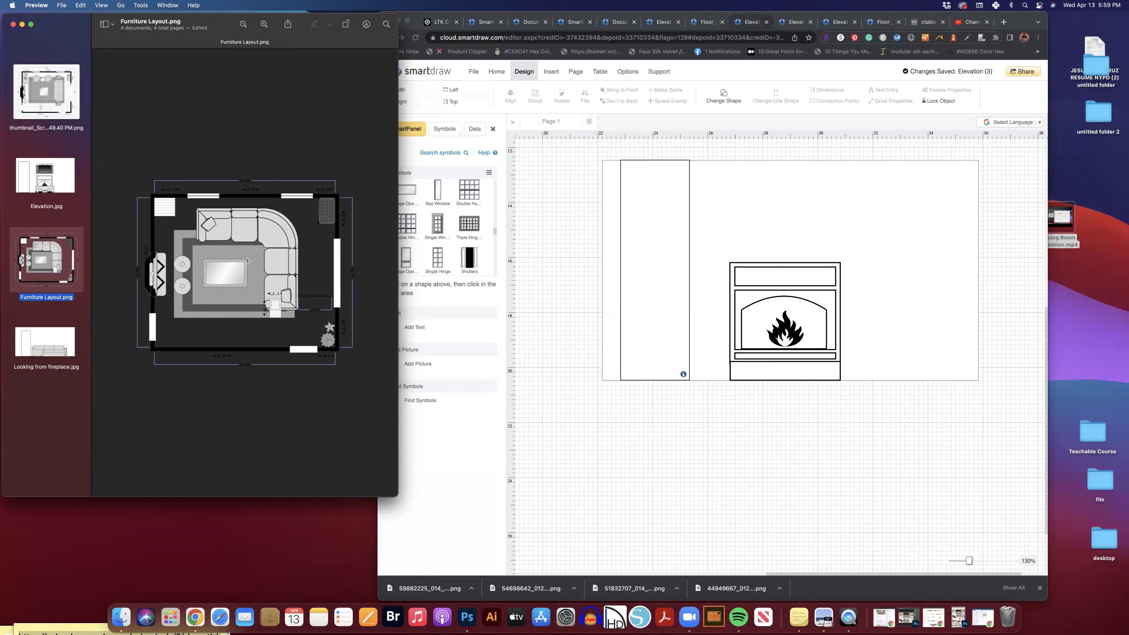
{"action": "left_click", "coordinate": [40, 99]}
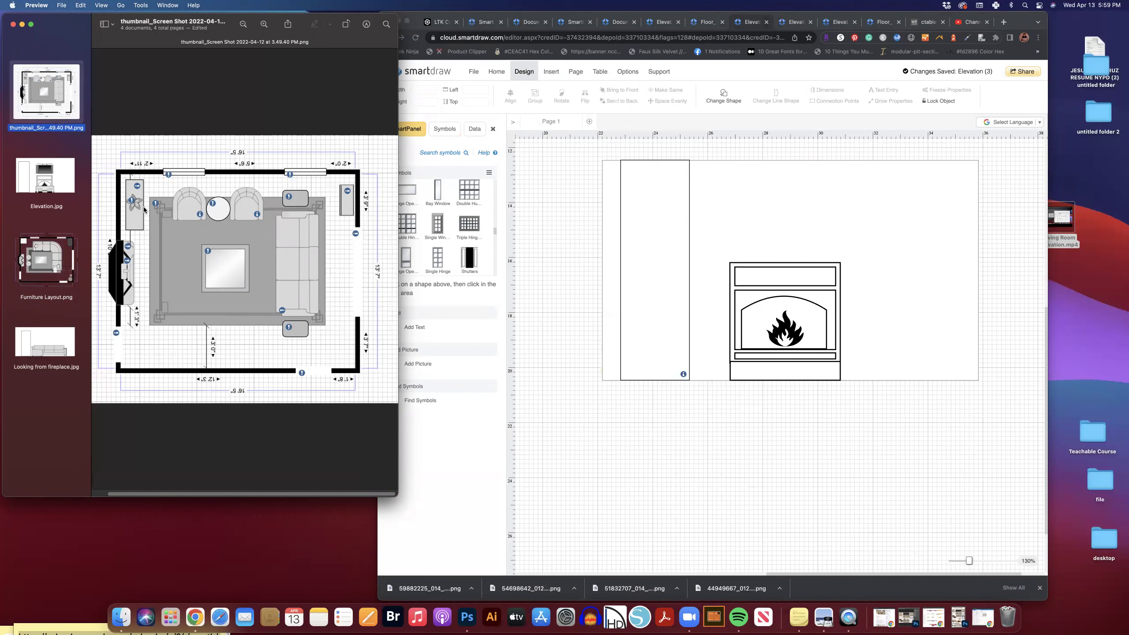
- Add a shelf unit to the right of the fireplace, resized to 3' 6" by 6' 6", at left 31' 10", top 14' 0"
{"action": "left_click", "coordinate": [430, 252]}
{"action": "scroll", "coordinate": [430, 249], "scroll_direction": "down", "scroll_amount": 5}
{"action": "scroll", "coordinate": [430, 245], "scroll_direction": "up", "scroll_amount": 3}
{"action": "left_click_drag", "start_coordinate": [729, 303], "coordinate": [925, 265]}
{"action": "left_click_drag", "start_coordinate": [916, 162], "coordinate": [915, 202]}
{"action": "left_click_drag", "start_coordinate": [969, 291], "coordinate": [959, 290]}
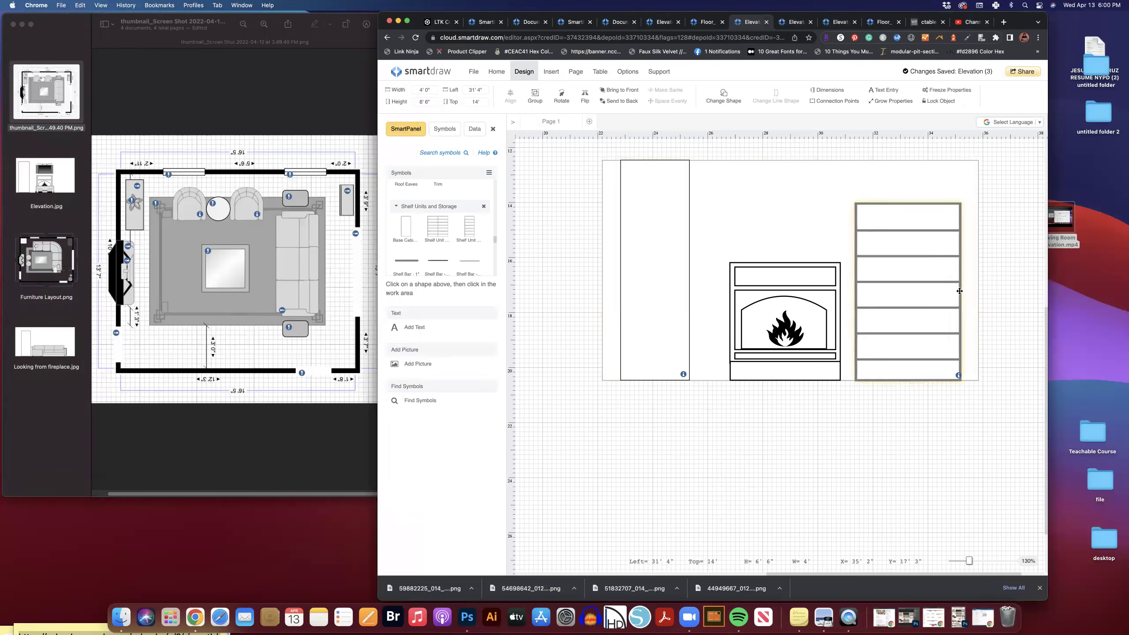
{"action": "left_click_drag", "start_coordinate": [856, 292], "coordinate": [894, 294]}
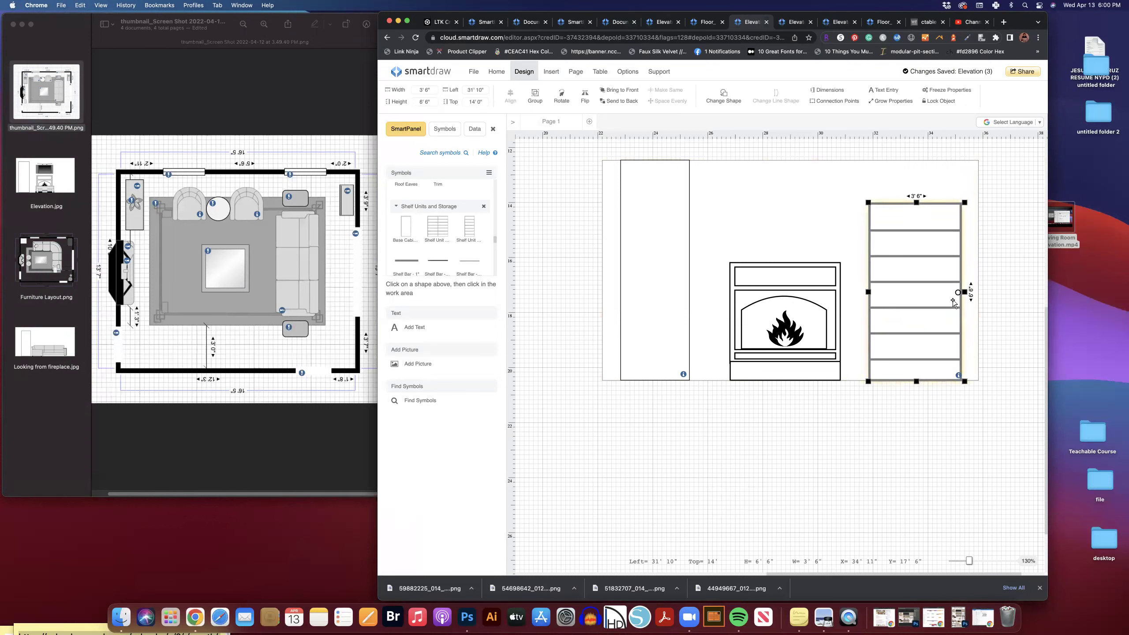
{"action": "left_click", "coordinate": [987, 398]}
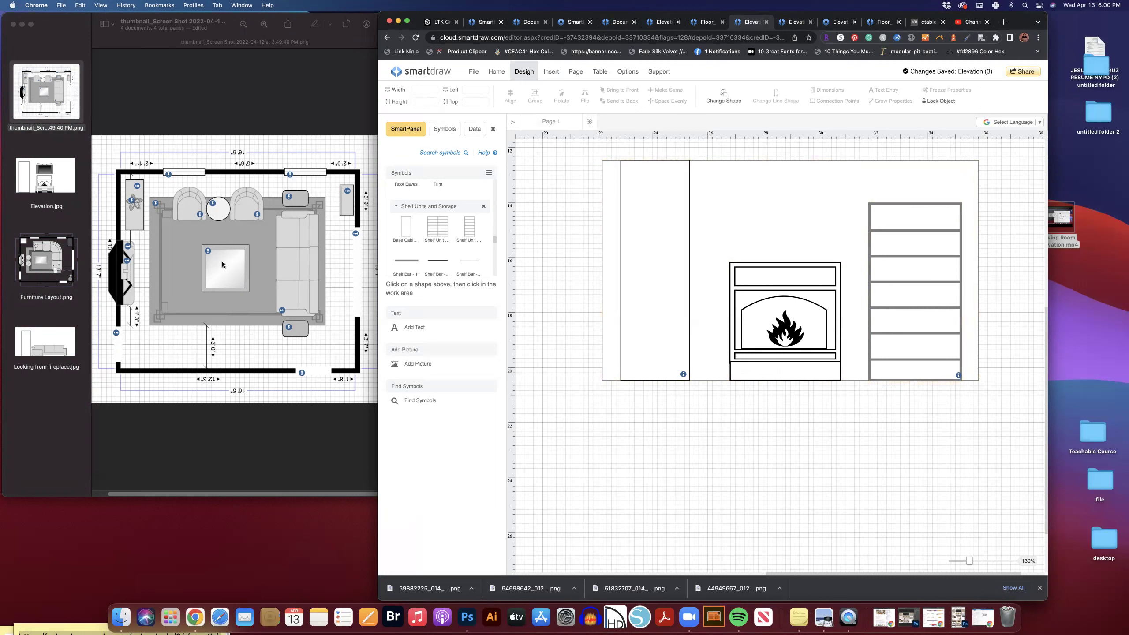
- Add a side-view sofa as an armchair below the wall, narrowed to 2' 7" wide by 2' 10" high
{"action": "scroll", "coordinate": [431, 251], "scroll_direction": "down", "scroll_amount": 10}
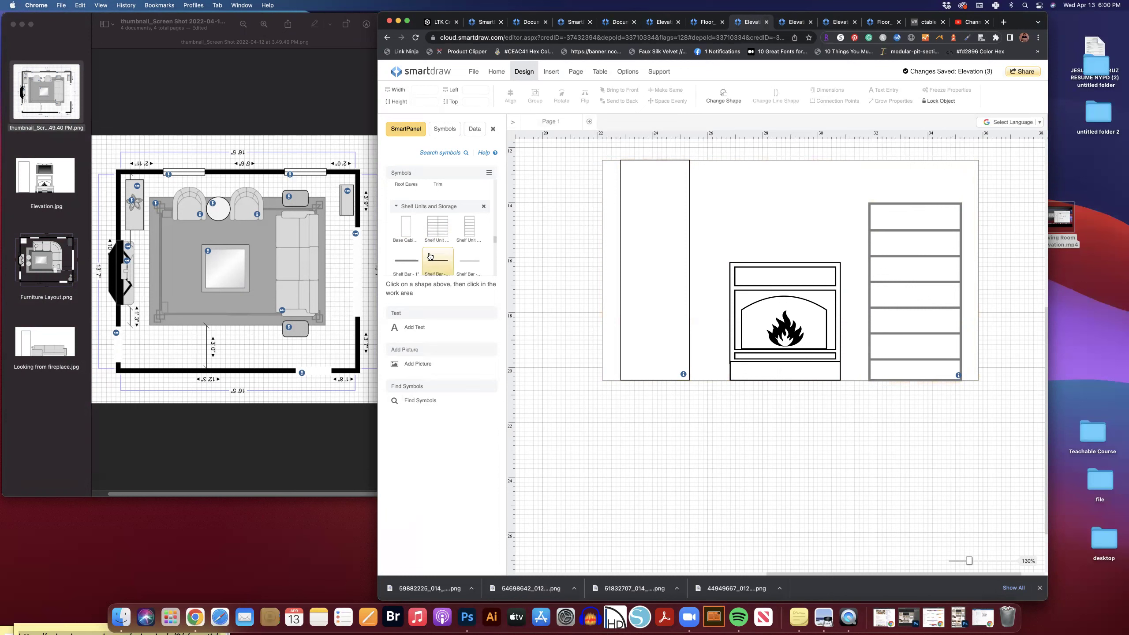
{"action": "scroll", "coordinate": [429, 256], "scroll_direction": "up", "scroll_amount": 1}
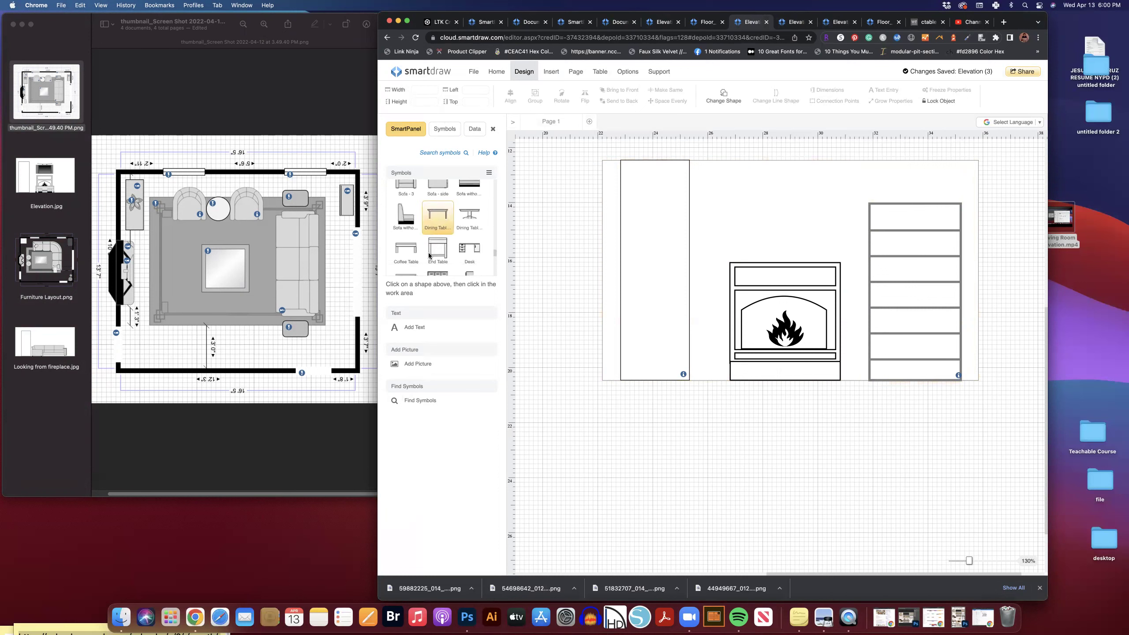
{"action": "left_click", "coordinate": [733, 429]}
{"action": "left_click_drag", "start_coordinate": [810, 434], "coordinate": [791, 434]}
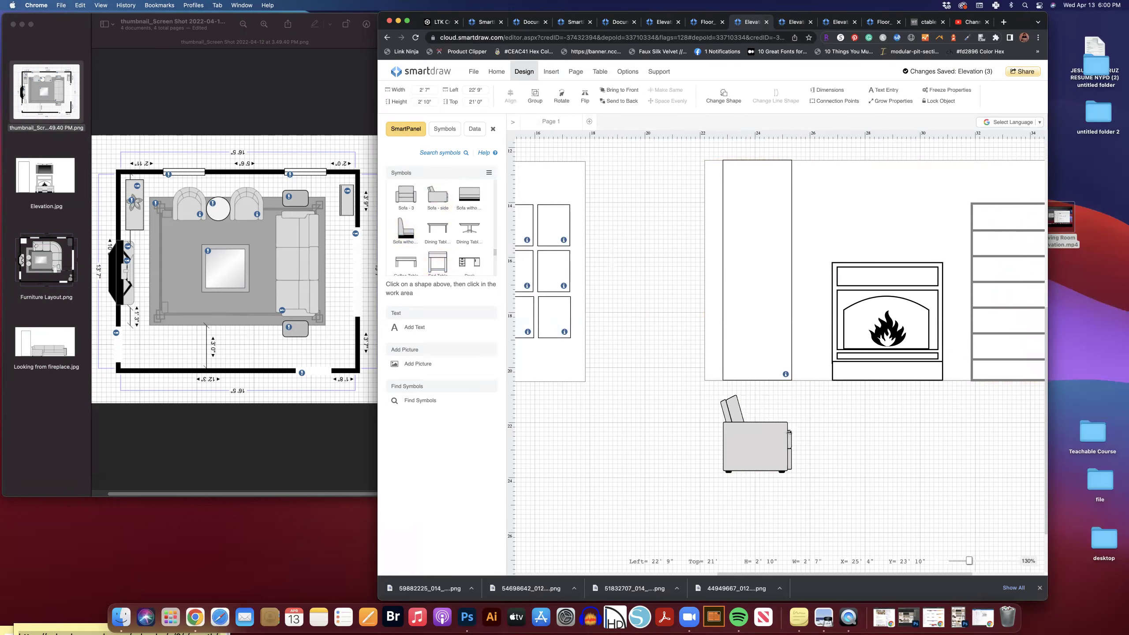
{"action": "left_click", "coordinate": [831, 443]}
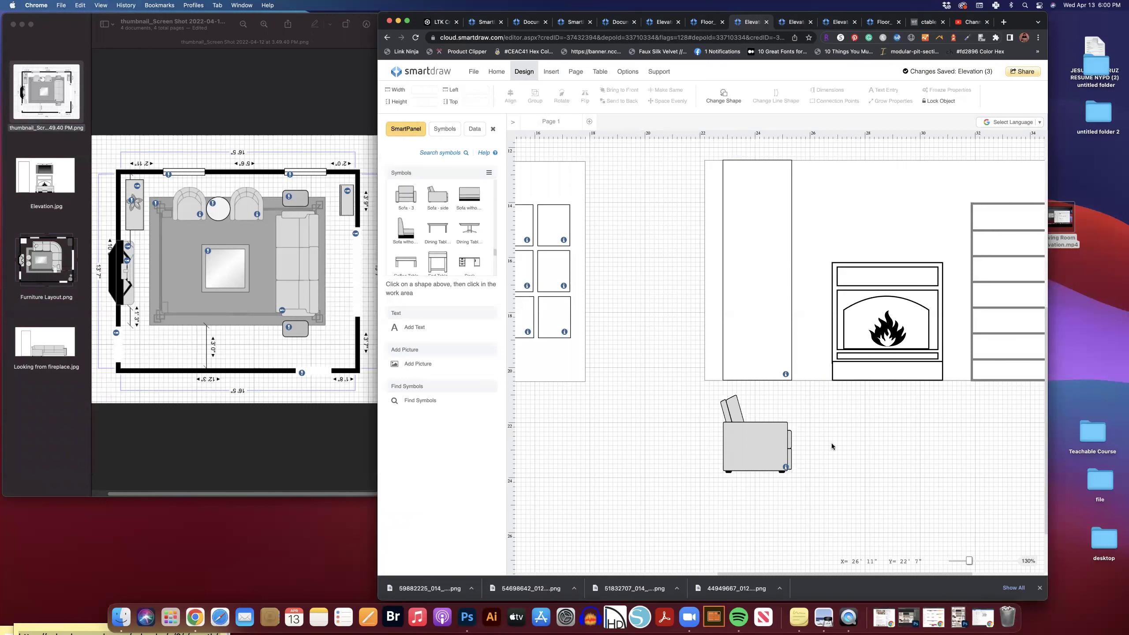
- Flip the side-view armchair horizontally and place it on the floor line in front of the shelf unit
{"action": "scroll", "coordinate": [844, 561], "scroll_direction": "right", "scroll_amount": 5}
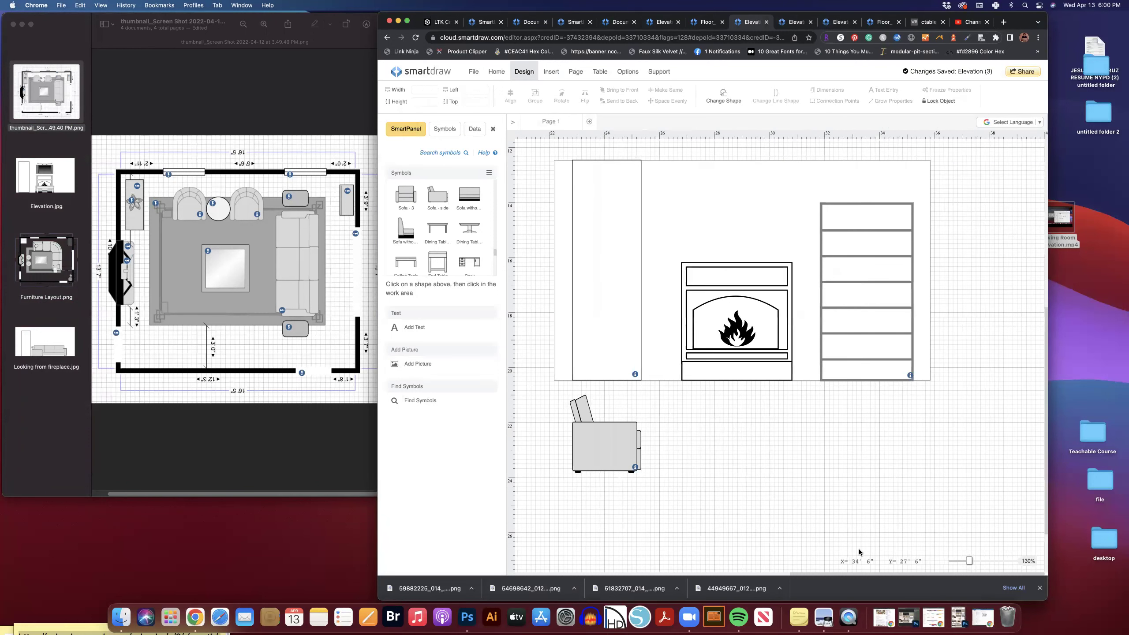
{"action": "left_click_drag", "start_coordinate": [598, 437], "coordinate": [730, 441]}
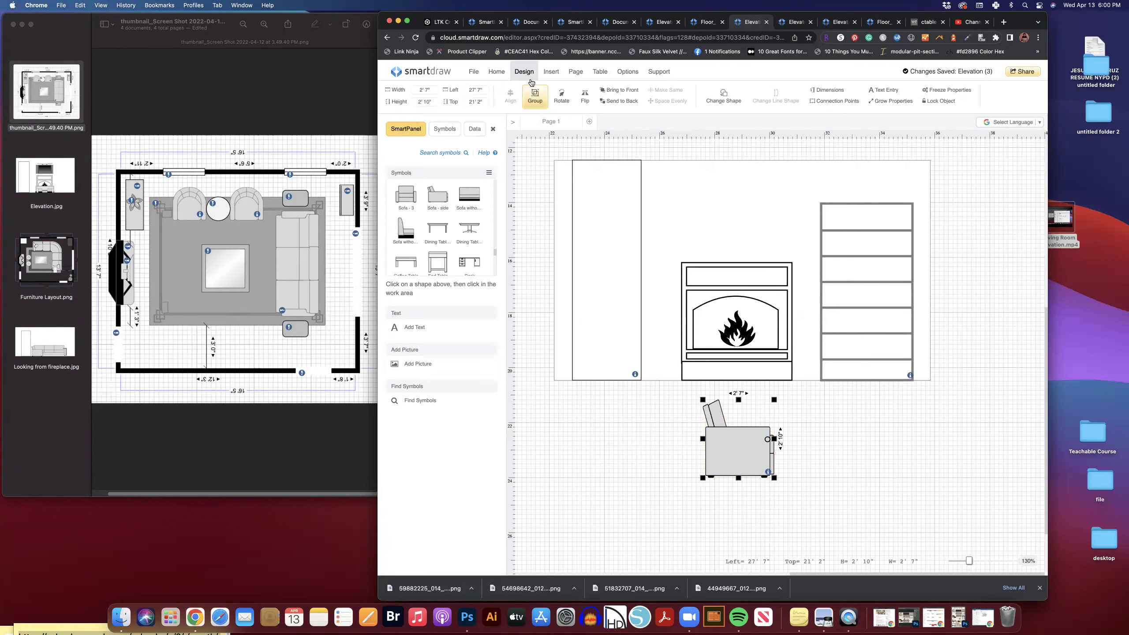
{"action": "left_click", "coordinate": [583, 94]}
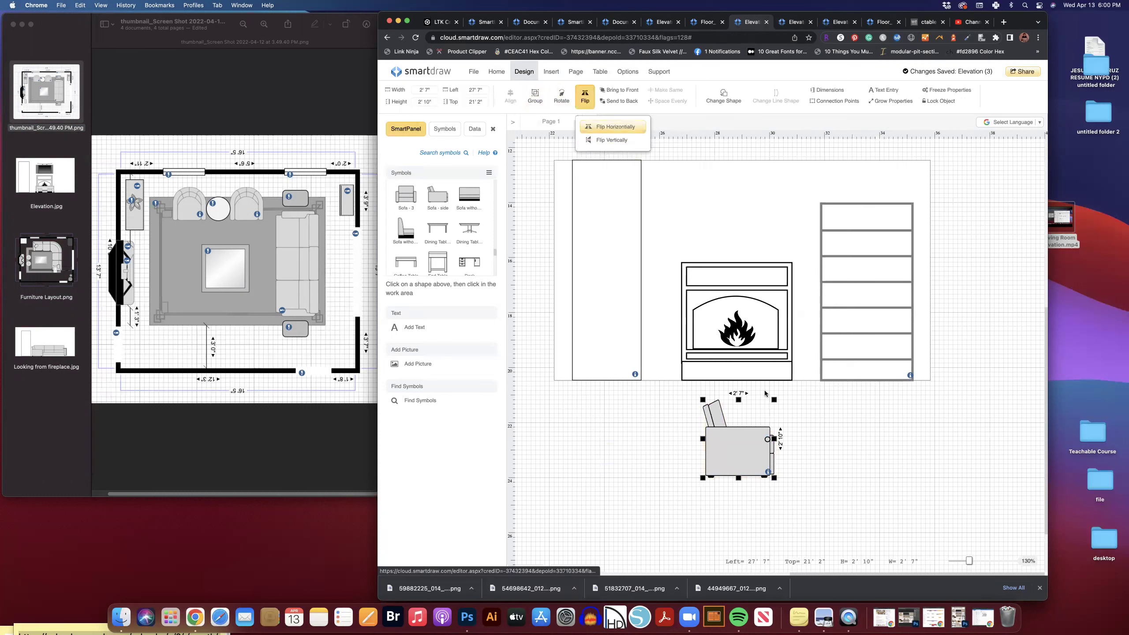
{"action": "left_click", "coordinate": [610, 125]}
{"action": "left_click_drag", "start_coordinate": [729, 444], "coordinate": [815, 349]}
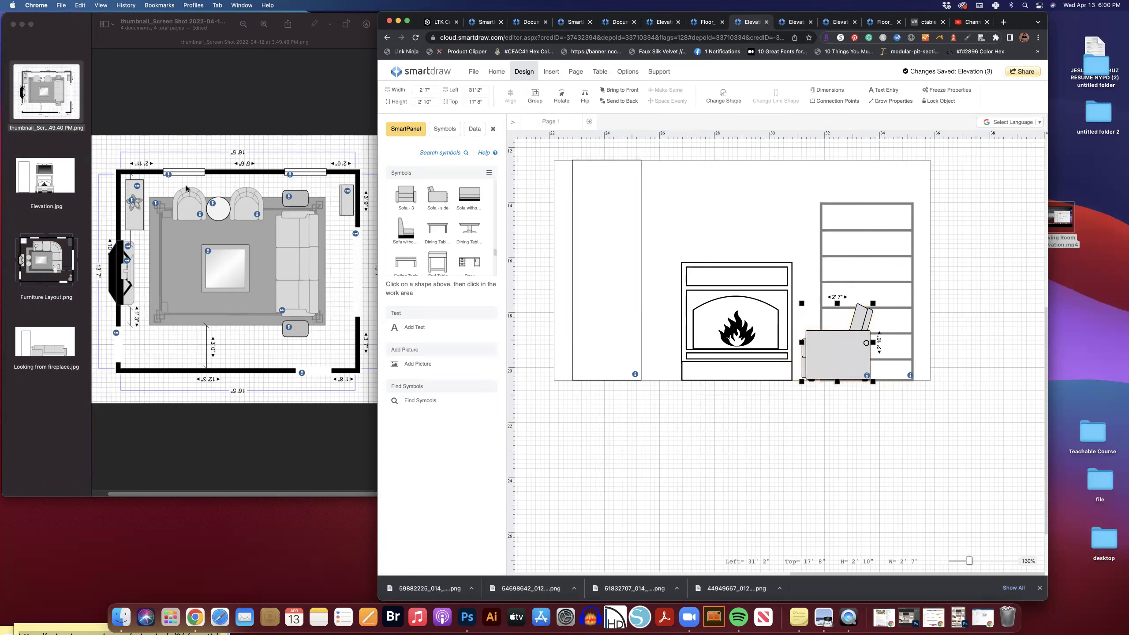
{"action": "left_click_drag", "start_coordinate": [844, 366], "coordinate": [873, 369]}
{"action": "left_click", "coordinate": [873, 427]}
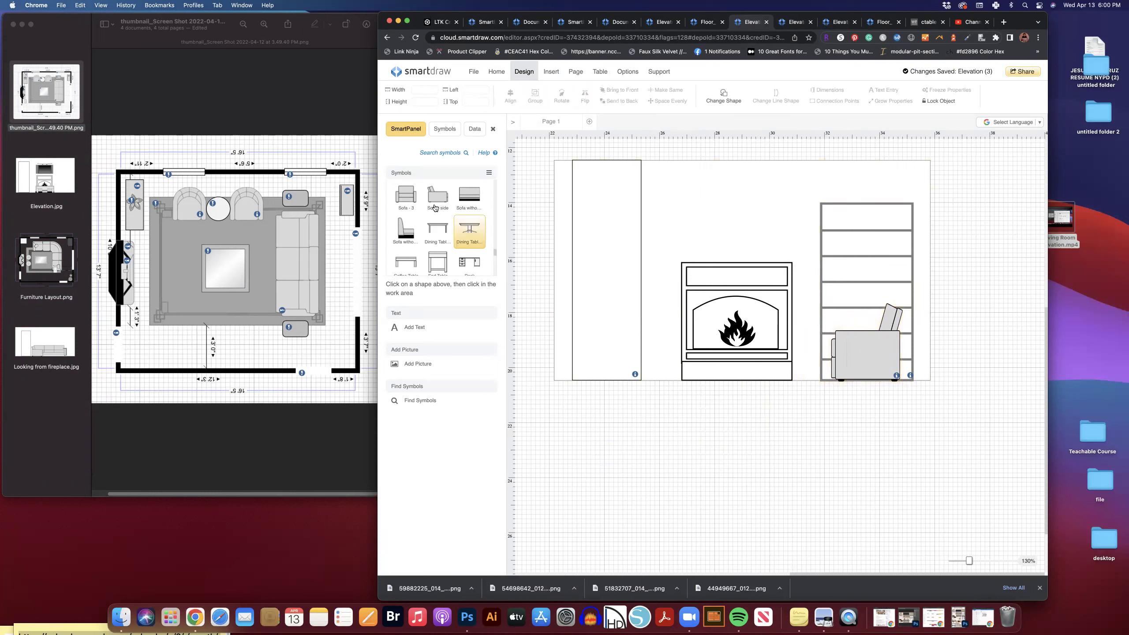
- Add a pedestal dining table symbol, shrink it to 1' 8" by 1' 10", and place it in front of the armchair
{"action": "left_click", "coordinate": [434, 229]}
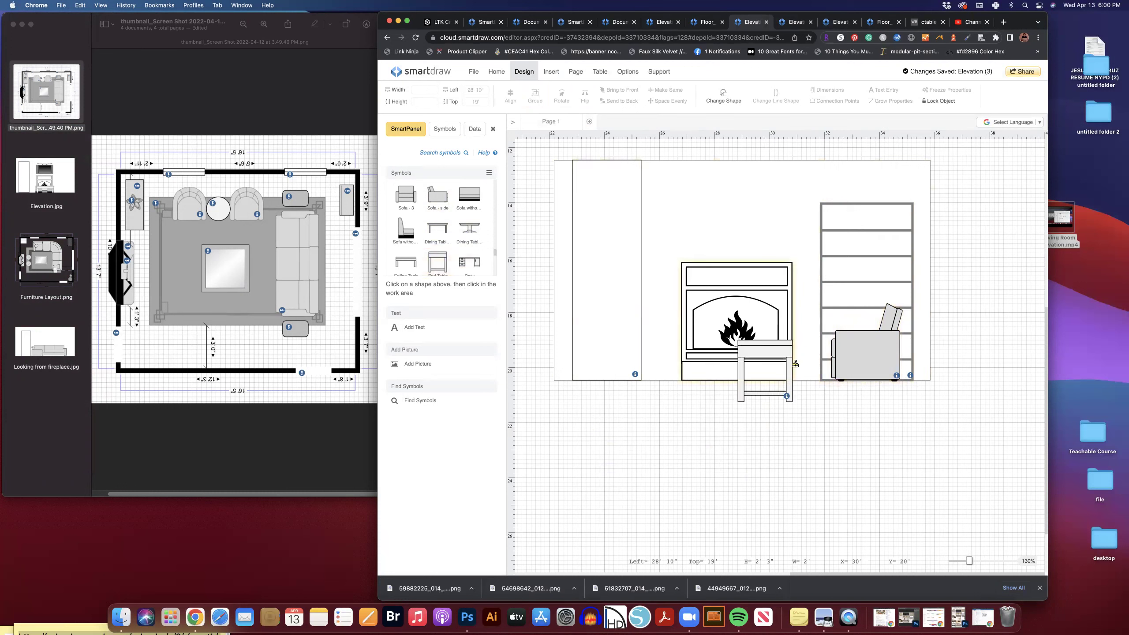
{"action": "key", "text": "Delete"}
{"action": "left_click", "coordinate": [469, 231]}
{"action": "left_click", "coordinate": [821, 437]}
{"action": "left_click_drag", "start_coordinate": [889, 438], "coordinate": [815, 438]}
{"action": "left_click_drag", "start_coordinate": [783, 404], "coordinate": [867, 329]}
{"action": "left_click", "coordinate": [866, 339]}
{"action": "left_click", "coordinate": [879, 410]}
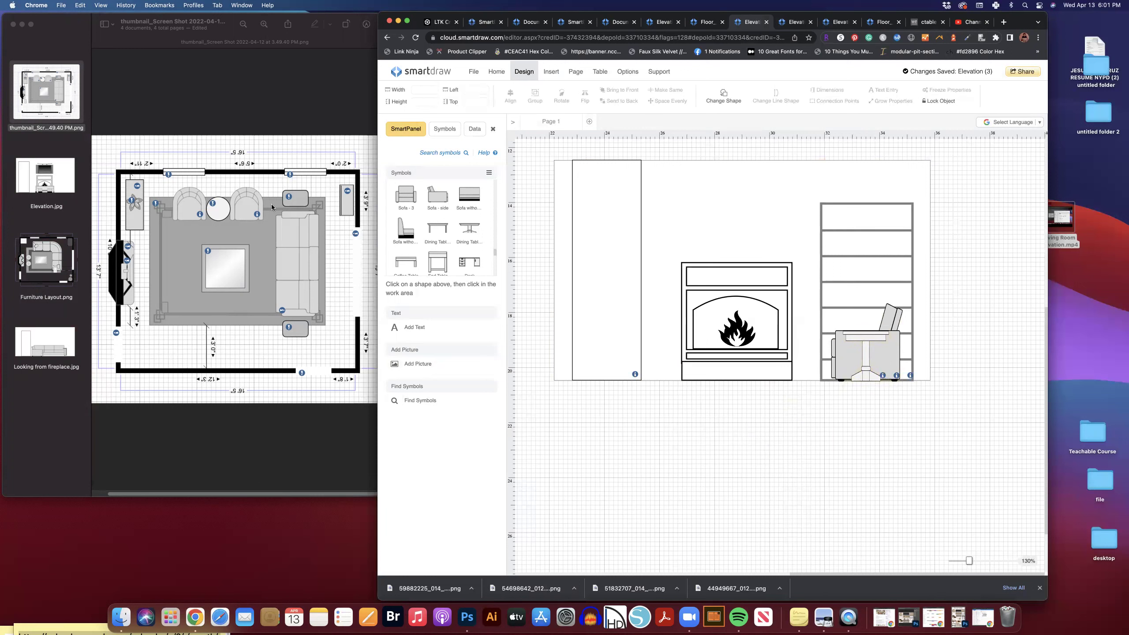
{"action": "left_click", "coordinate": [860, 349]}
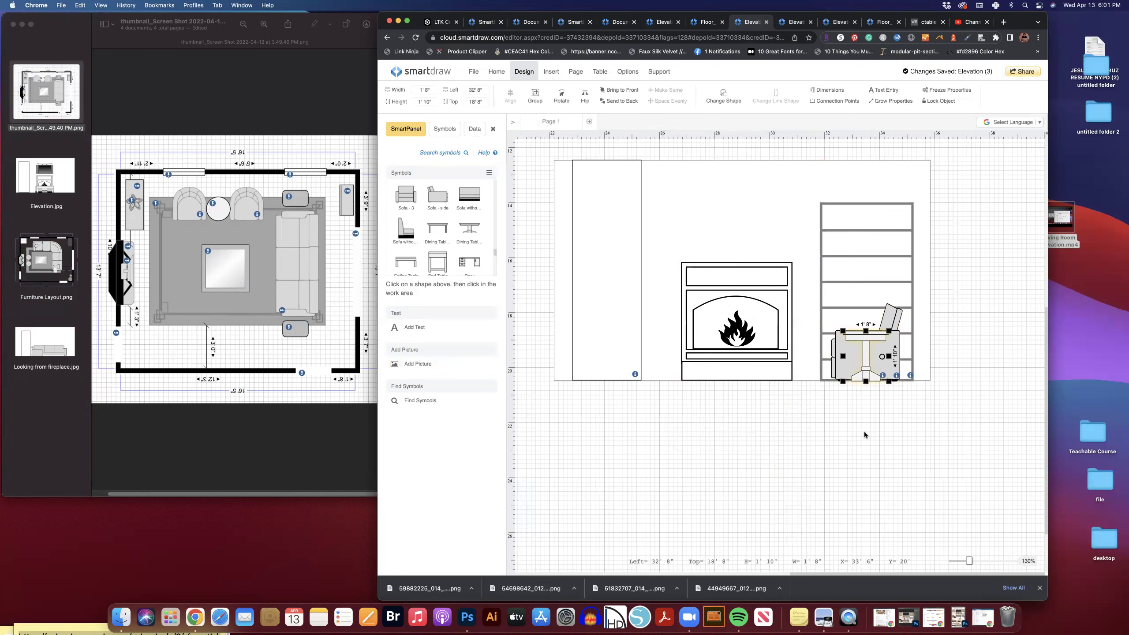
{"action": "left_click", "coordinate": [896, 463]}
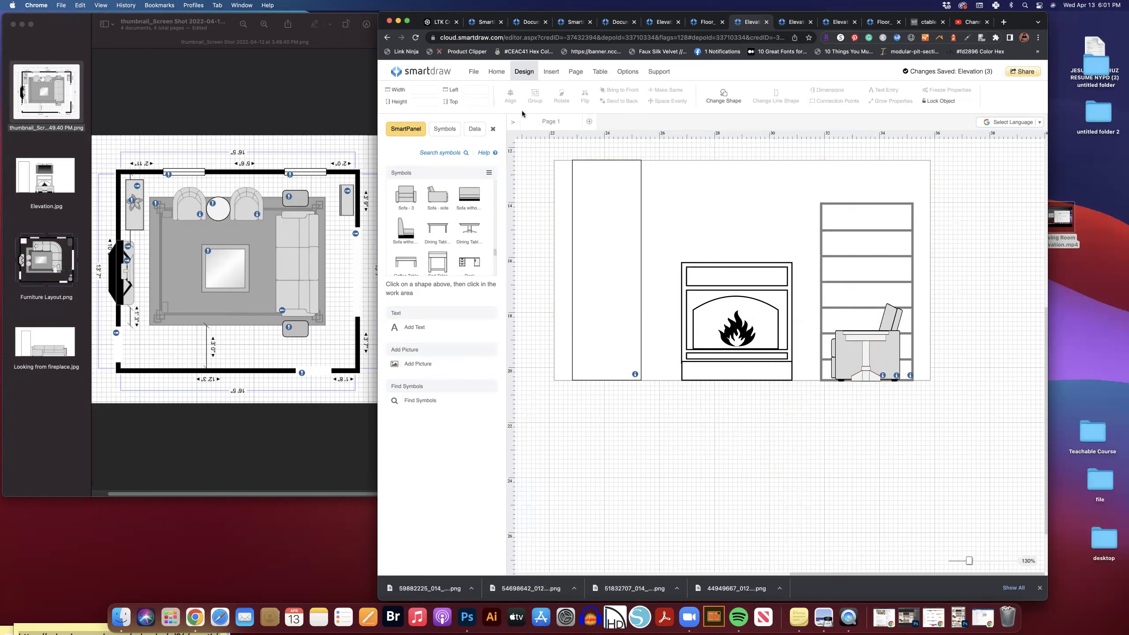
- Add a Coffee Table on the floor line in front of the fireplace and widen it to the fireplace's right edge
{"action": "scroll", "coordinate": [400, 248], "scroll_direction": "down", "scroll_amount": 1}
{"action": "left_click_drag", "start_coordinate": [400, 248], "coordinate": [735, 355]}
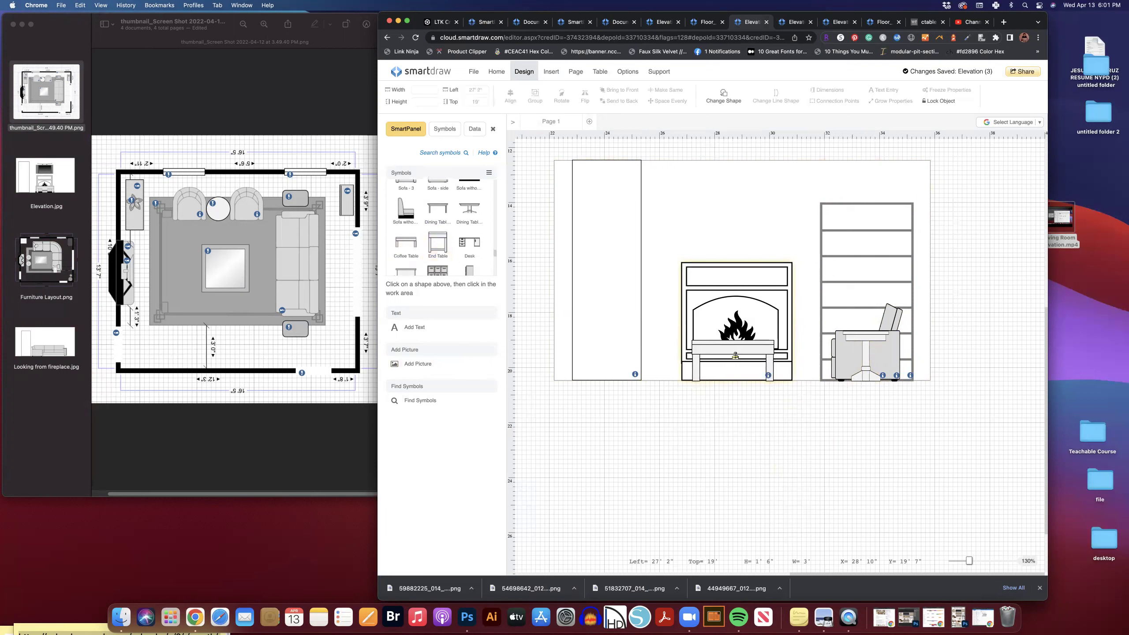
{"action": "left_click_drag", "start_coordinate": [736, 356], "coordinate": [792, 360]}
{"action": "key", "text": "Escape"}
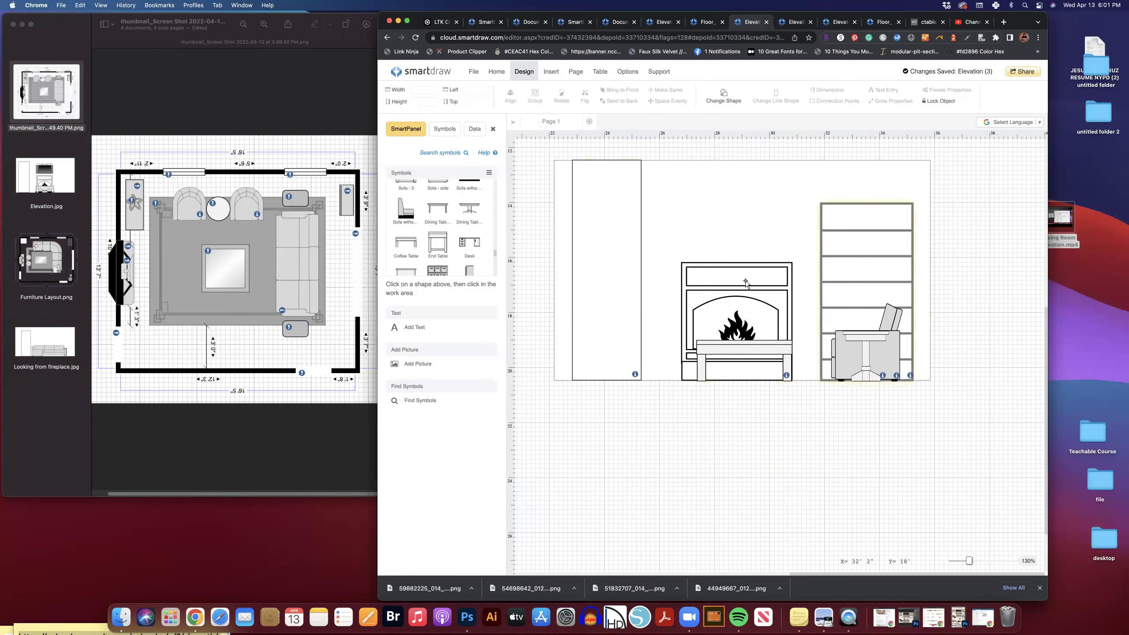
{"action": "scroll", "coordinate": [448, 241], "scroll_direction": "up", "scroll_amount": 10}
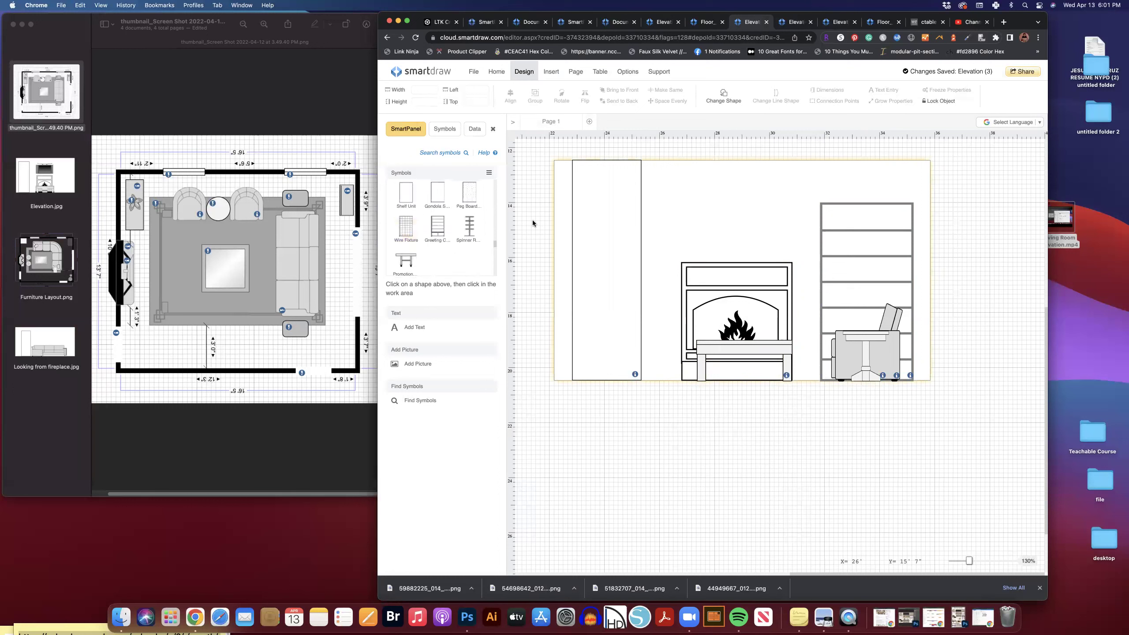
- Search the symbols for "tv" and add the big screen TV below the wall, sized 4' 1" wide by 2' 6" high
{"action": "left_click", "coordinate": [444, 152]}
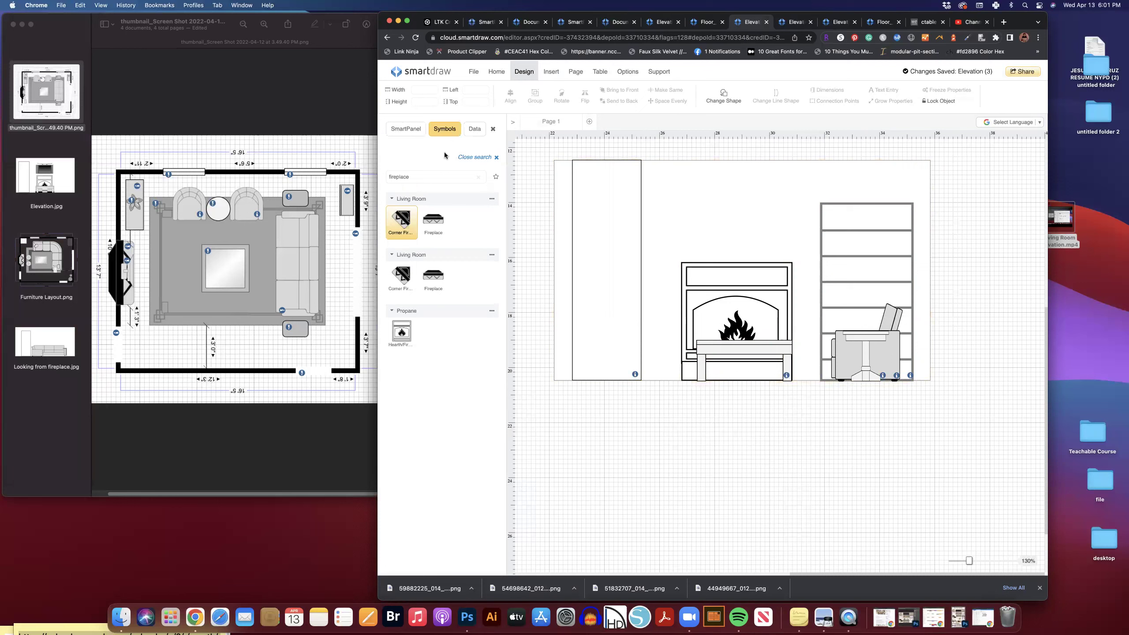
{"action": "type", "text": "tv"}
{"action": "key", "text": "Return"}
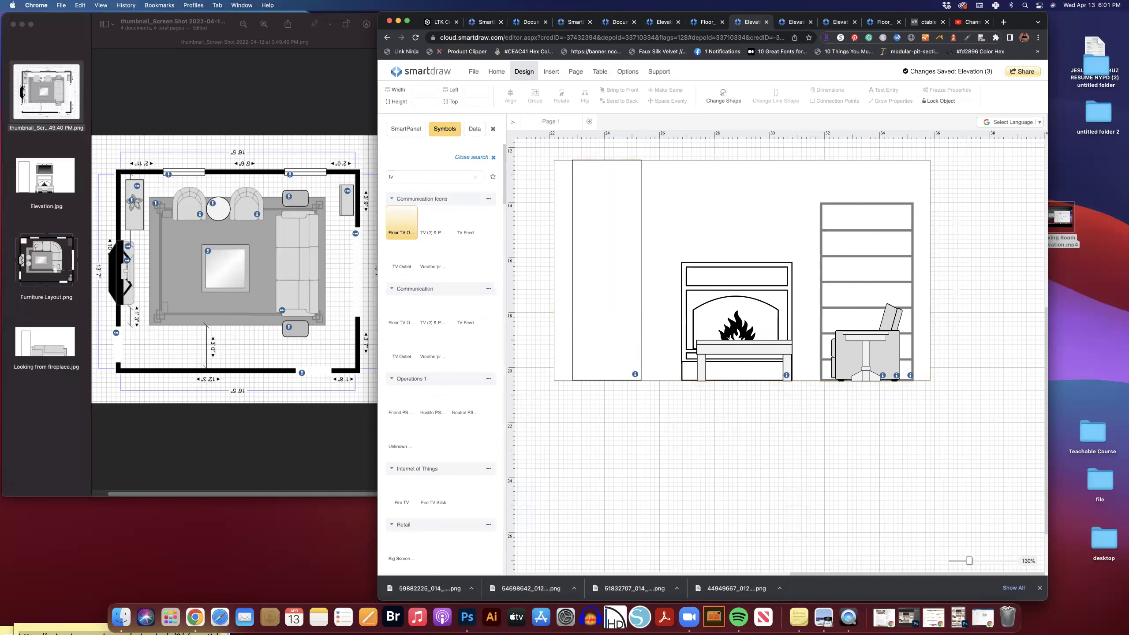
{"action": "scroll", "coordinate": [477, 336], "scroll_direction": "down", "scroll_amount": 5}
{"action": "left_click_drag", "start_coordinate": [401, 361], "coordinate": [565, 309]}
{"action": "left_click_drag", "start_coordinate": [686, 280], "coordinate": [650, 440]}
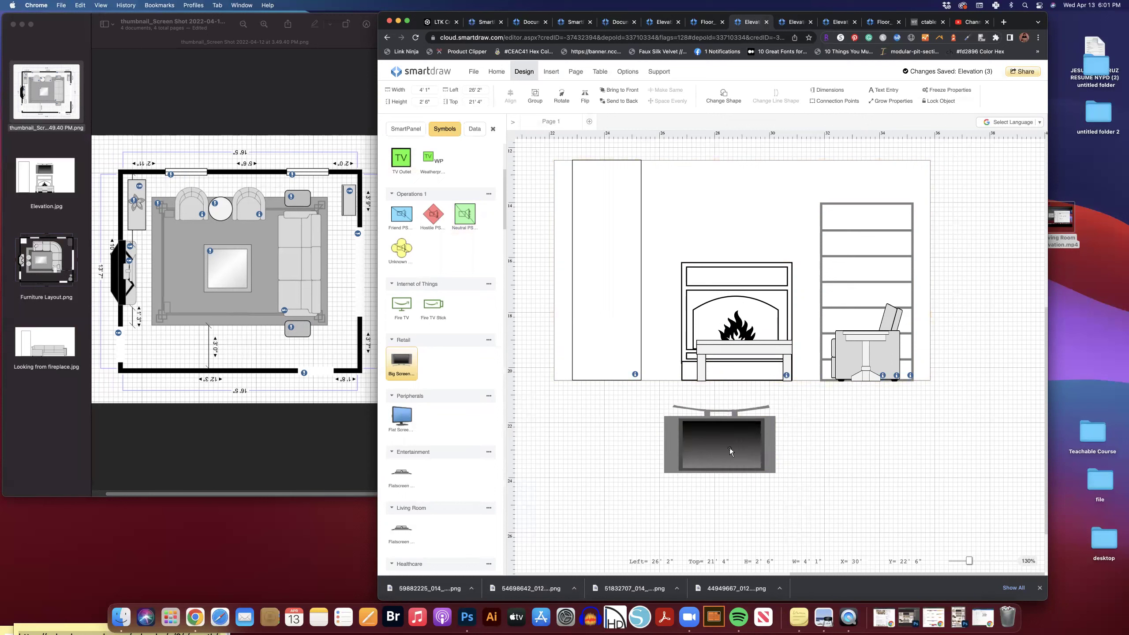
- Try the TV above the fireplace, shrink it to 3' 9" by 2' 4", and set it aside below the wall
{"action": "left_click_drag", "start_coordinate": [731, 451], "coordinate": [749, 228]}
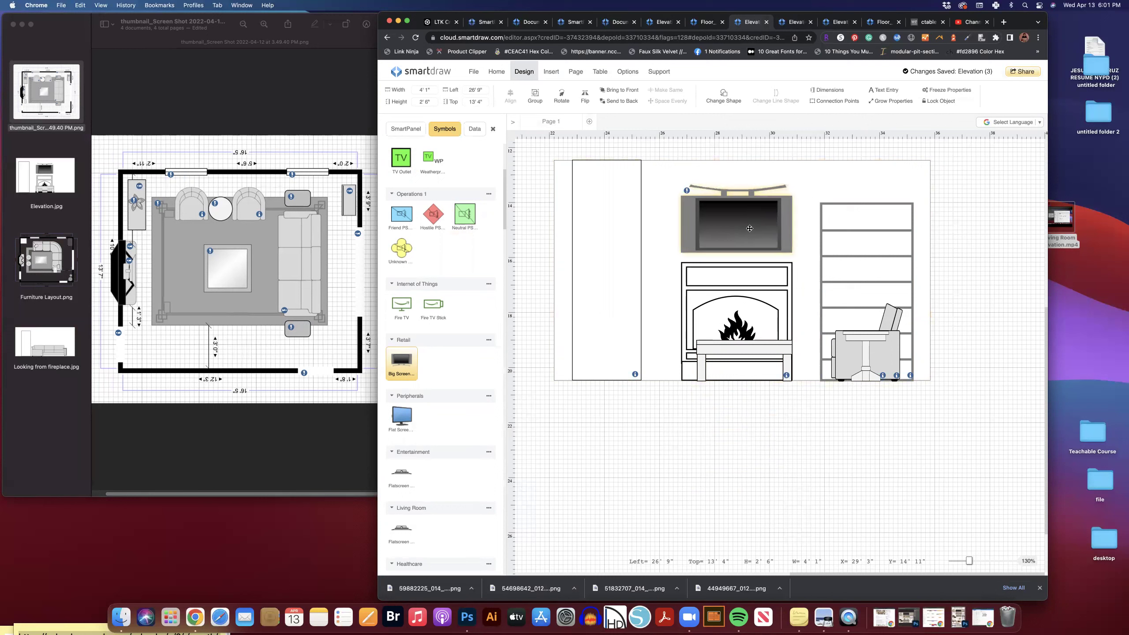
{"action": "left_click", "coordinate": [721, 201]}
{"action": "left_click_drag", "start_coordinate": [680, 183], "coordinate": [690, 183]}
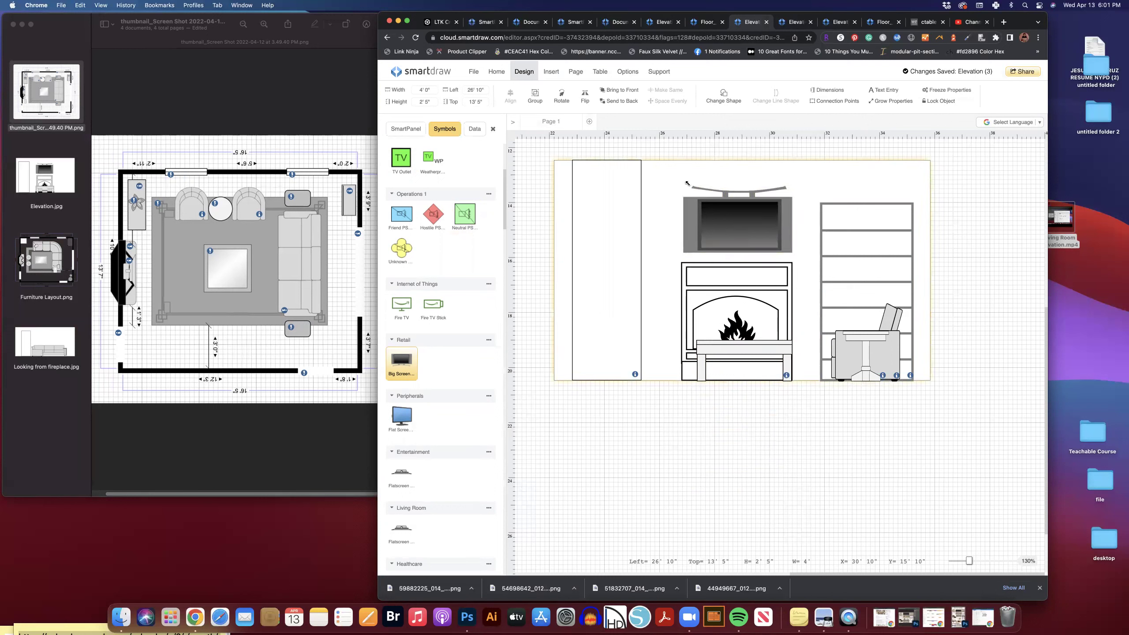
{"action": "left_click_drag", "start_coordinate": [749, 226], "coordinate": [759, 468]}
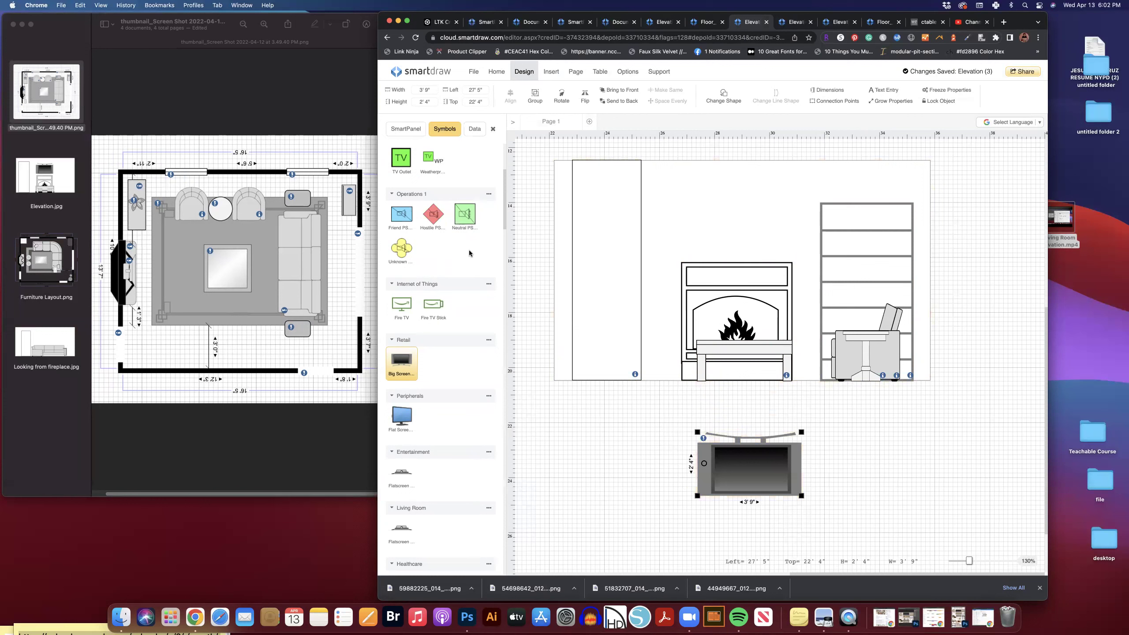
- Search for a mirror symbol, add the Bathroom (Elevation) Mirror above the fireplace, and shrink it to fit between mantel and ceiling
{"action": "scroll", "coordinate": [430, 167], "scroll_direction": "up", "scroll_amount": 5}
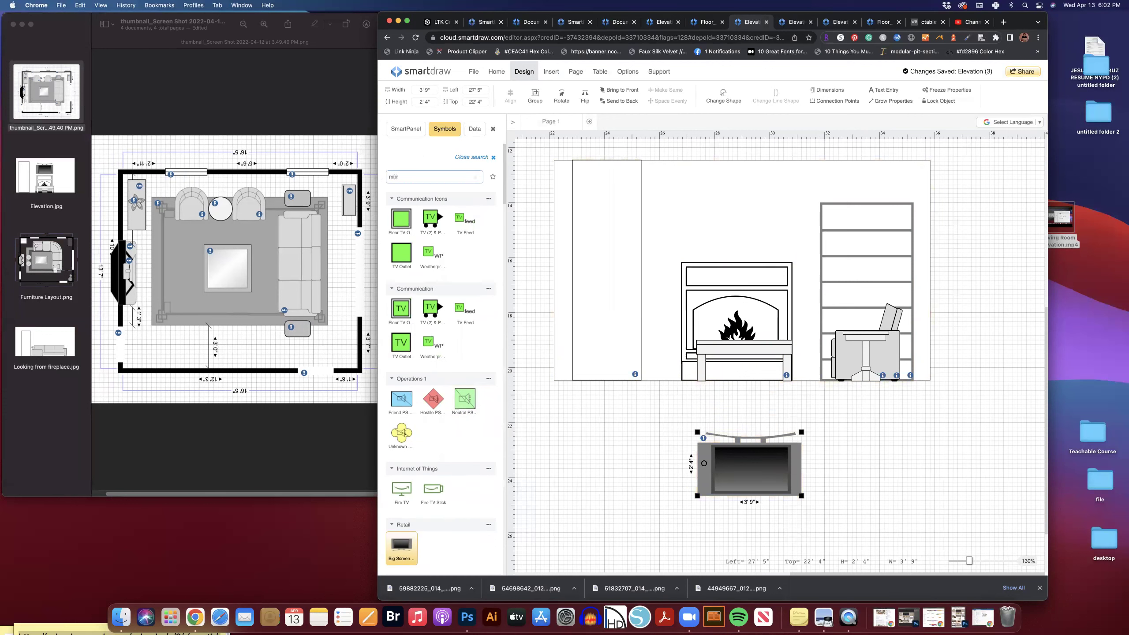
{"action": "key", "text": "Return"}
{"action": "left_click_drag", "start_coordinate": [404, 274], "coordinate": [806, 165]}
{"action": "left_click_drag", "start_coordinate": [804, 243], "coordinate": [782, 216]}
{"action": "left_click", "coordinate": [660, 436]}
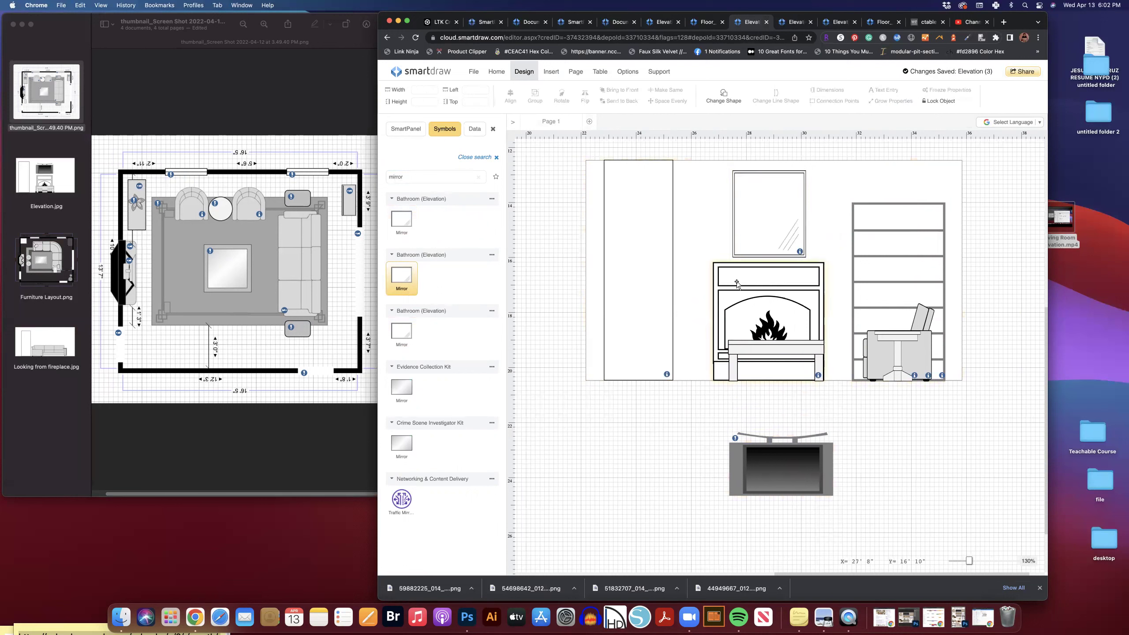
- Search for "sconce", place a Lighting wall sconce on one side of the mirror, and copy it to the other side
{"action": "left_click_drag", "start_coordinate": [415, 179], "coordinate": [368, 174]}
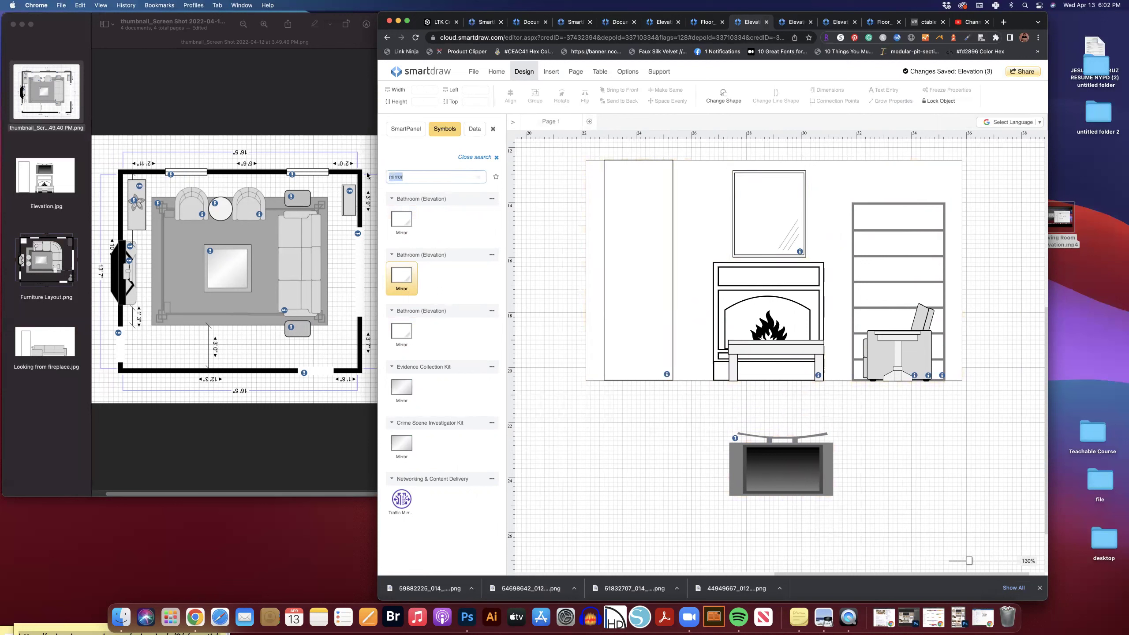
{"action": "type", "text": "sconce"}
{"action": "key", "text": "Return"}
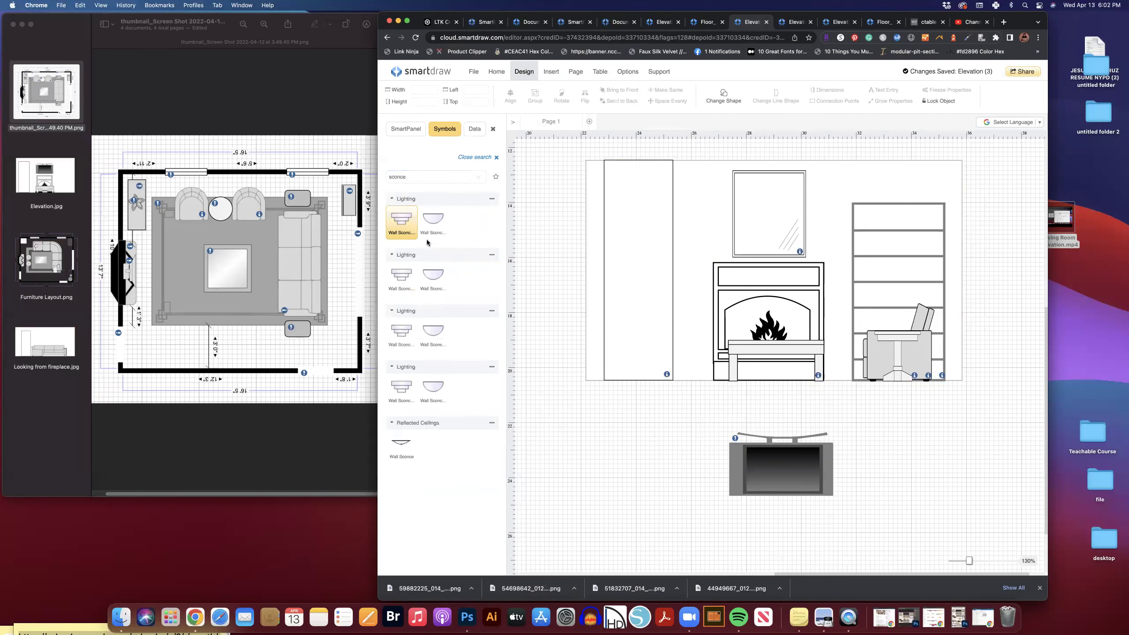
{"action": "left_click_drag", "start_coordinate": [422, 229], "coordinate": [713, 203]}
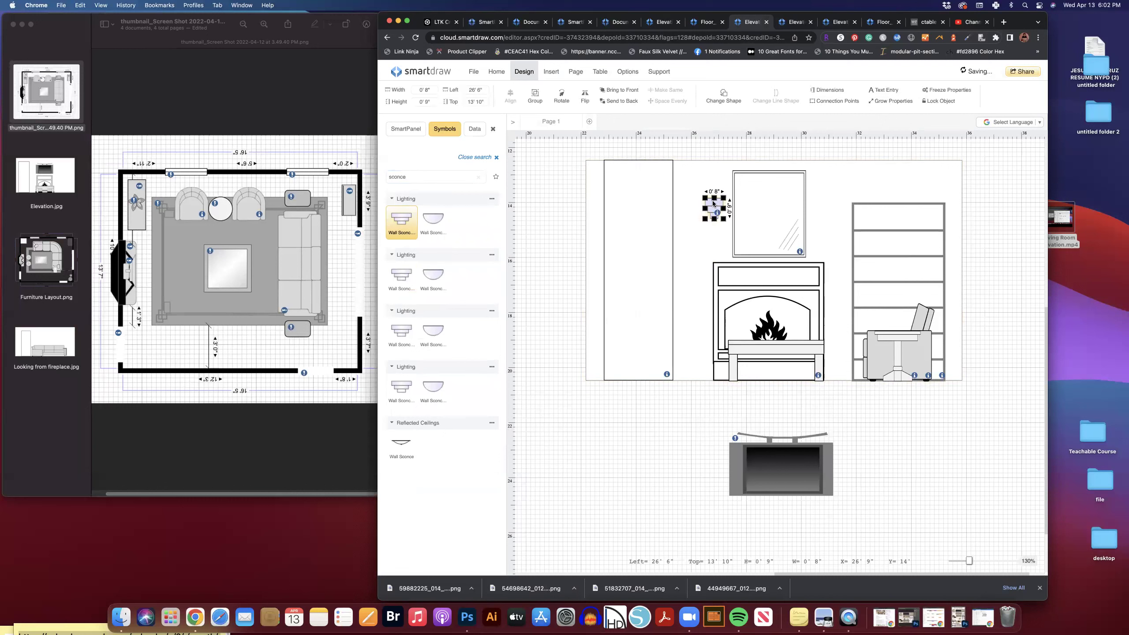
{"action": "key", "text": "ctrl+c"}
{"action": "key", "text": "ctrl+v"}
{"action": "left_click_drag", "start_coordinate": [571, 192], "coordinate": [824, 205]}
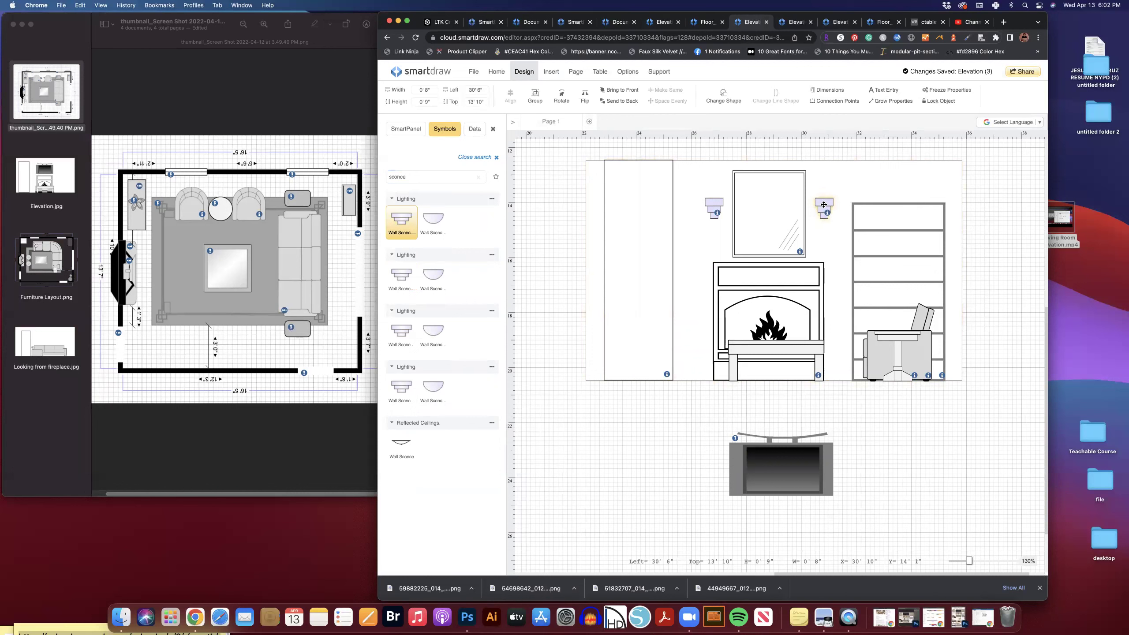
{"action": "left_click", "coordinate": [1006, 237]}
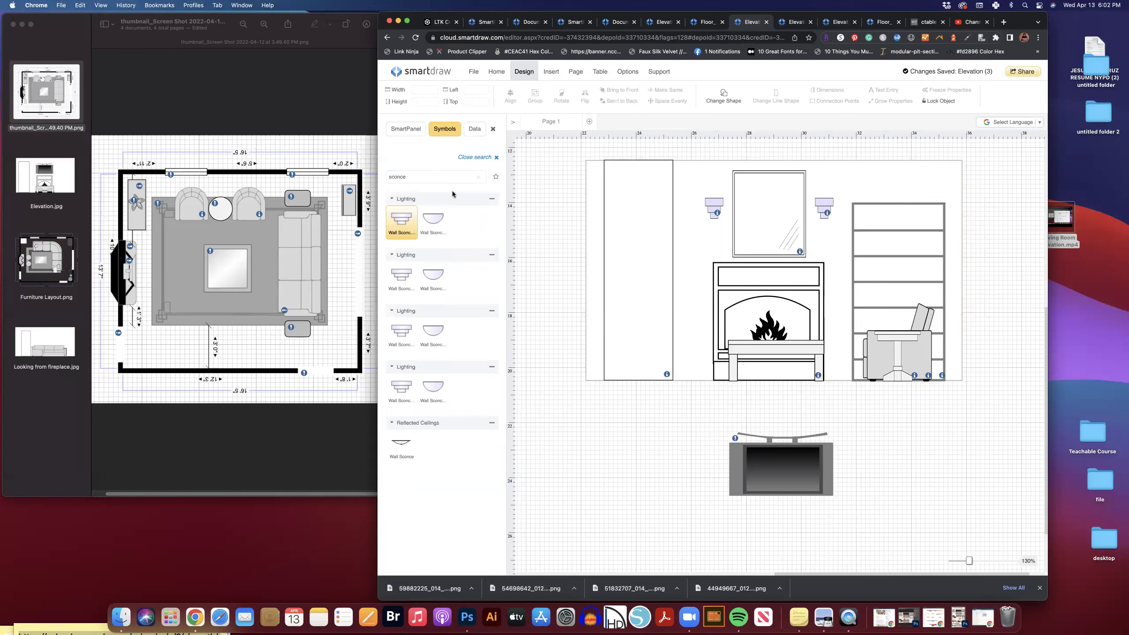
- Load the Lighting library from the Floor Plans Elevations symbols
{"action": "left_click", "coordinate": [406, 127]}
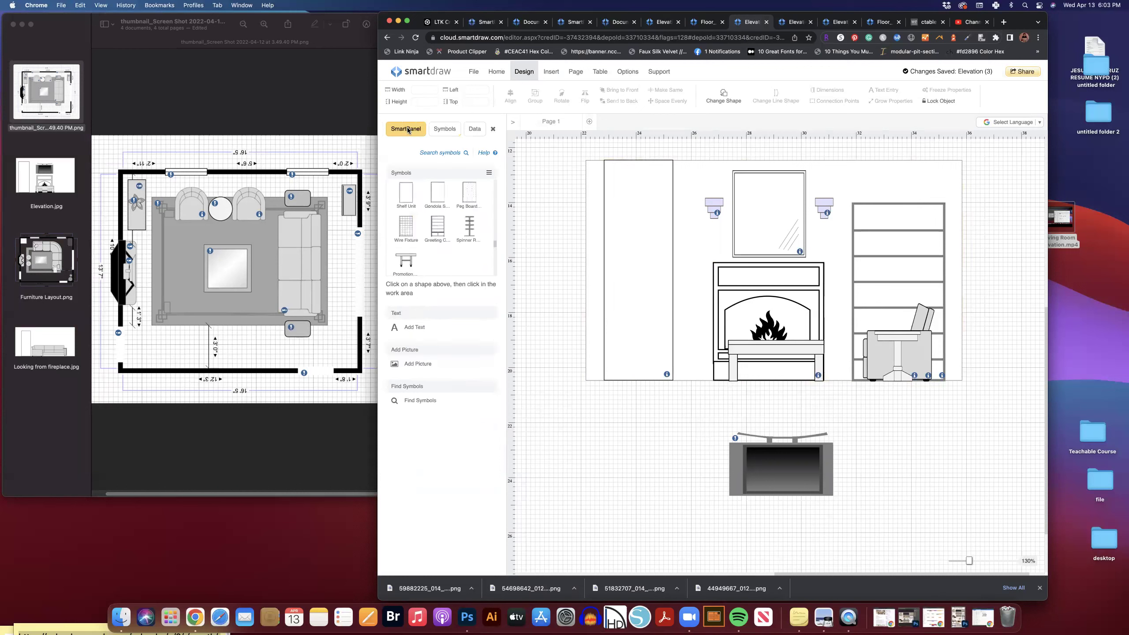
{"action": "left_click", "coordinate": [491, 175]}
{"action": "left_click", "coordinate": [427, 164]}
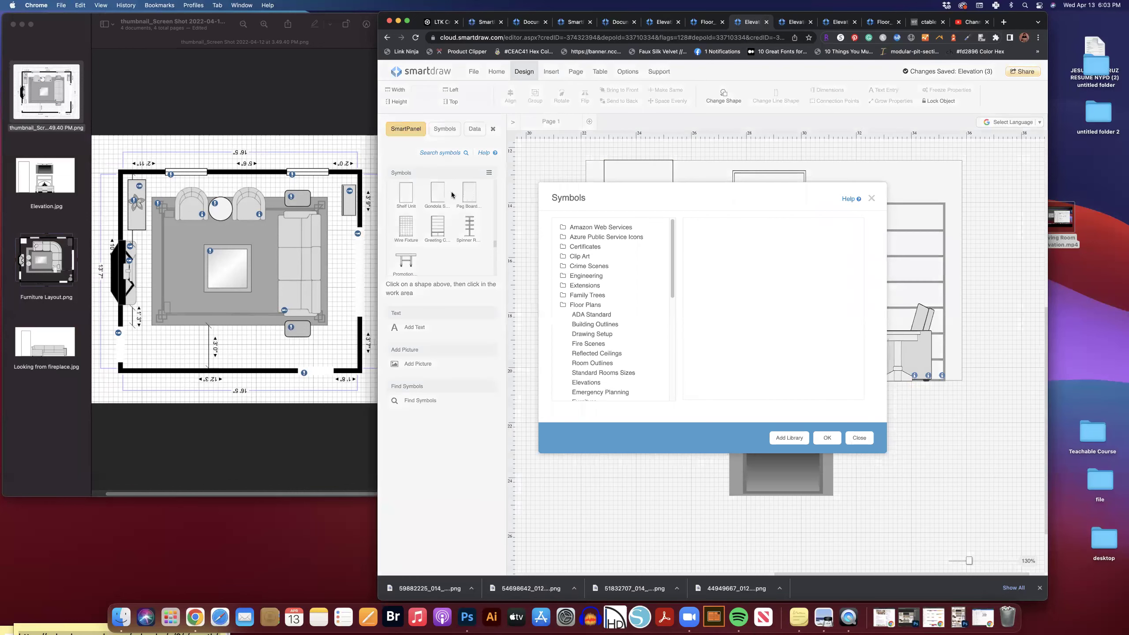
{"action": "scroll", "coordinate": [614, 324], "scroll_direction": "down", "scroll_amount": 5}
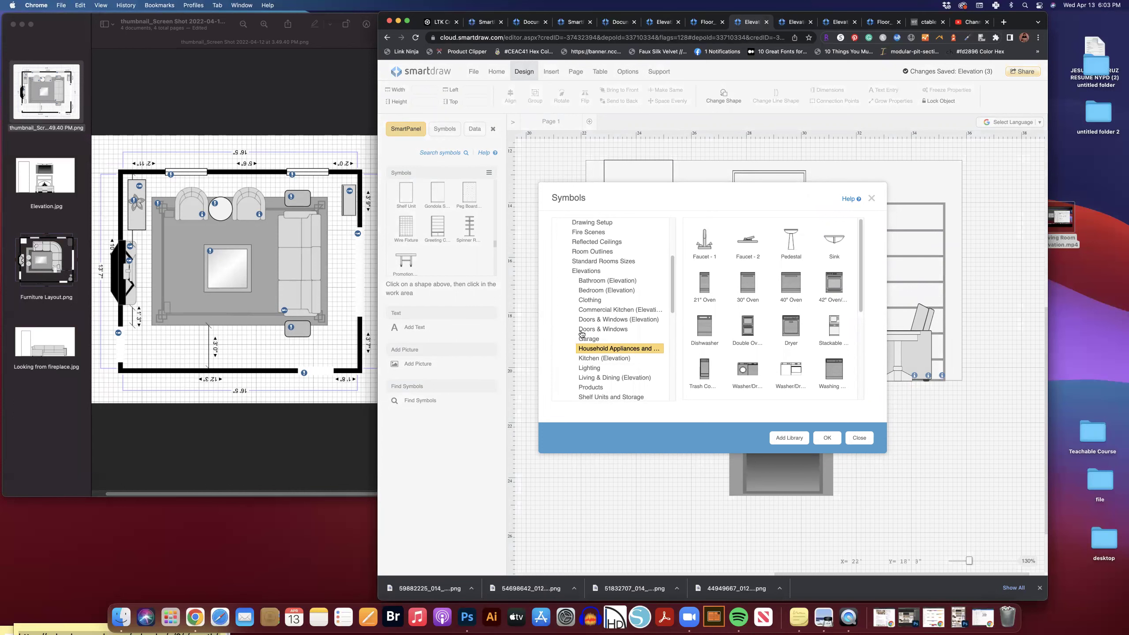
{"action": "left_click", "coordinate": [594, 369]}
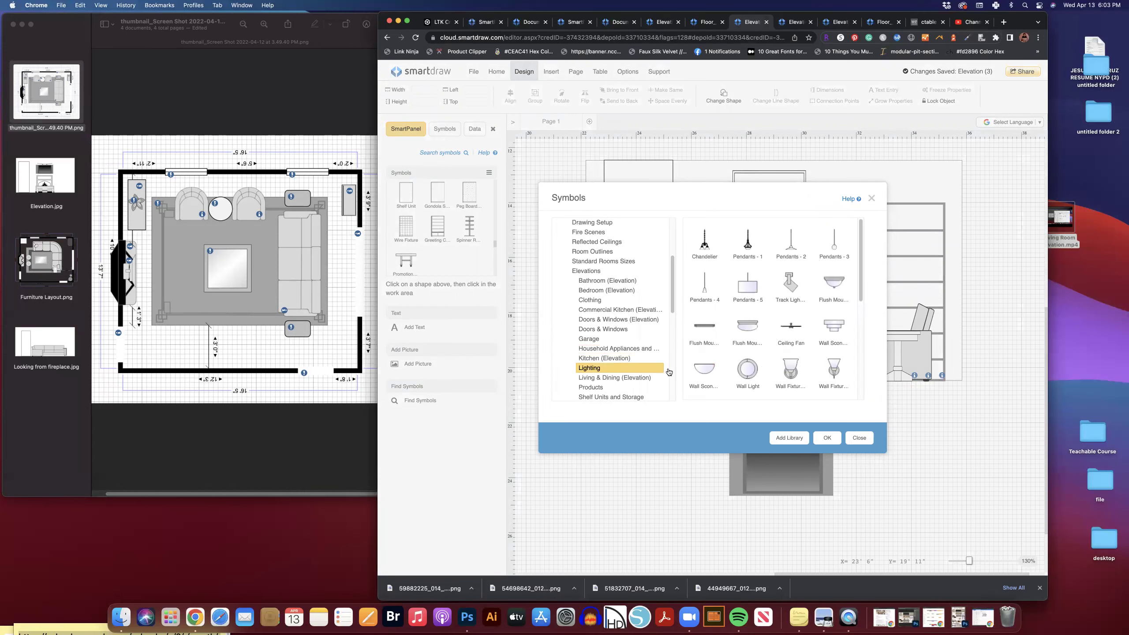
{"action": "left_click", "coordinate": [825, 438]}
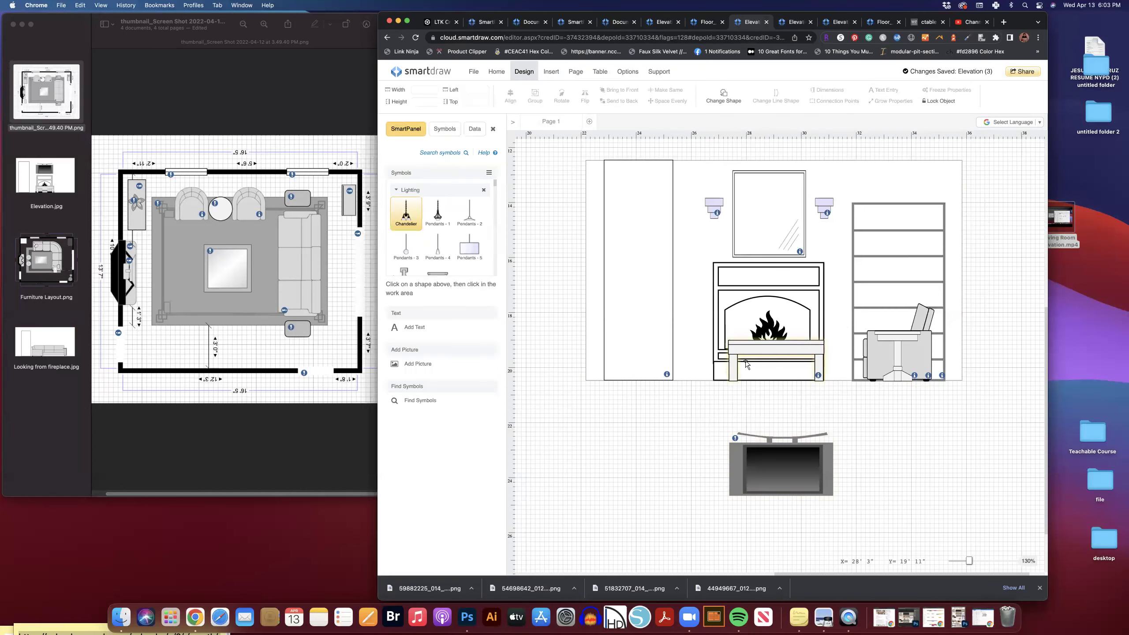
- Replace the sconce between the opening and the mirror with a rectangular wall fixture from the Lighting library
{"action": "scroll", "coordinate": [420, 238], "scroll_direction": "down", "scroll_amount": 5}
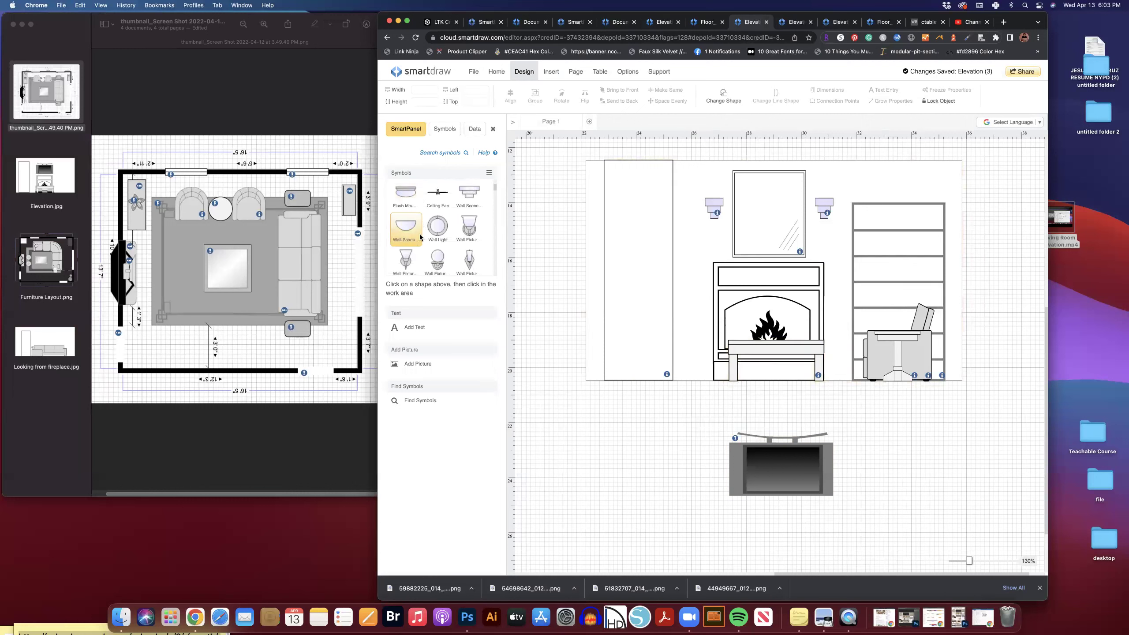
{"action": "scroll", "coordinate": [420, 234], "scroll_direction": "down", "scroll_amount": 1}
{"action": "left_click_drag", "start_coordinate": [406, 236], "coordinate": [694, 249]}
{"action": "left_click", "coordinate": [714, 204]}
{"action": "key", "text": "Delete"}
{"action": "left_click_drag", "start_coordinate": [694, 249], "coordinate": [709, 204]}
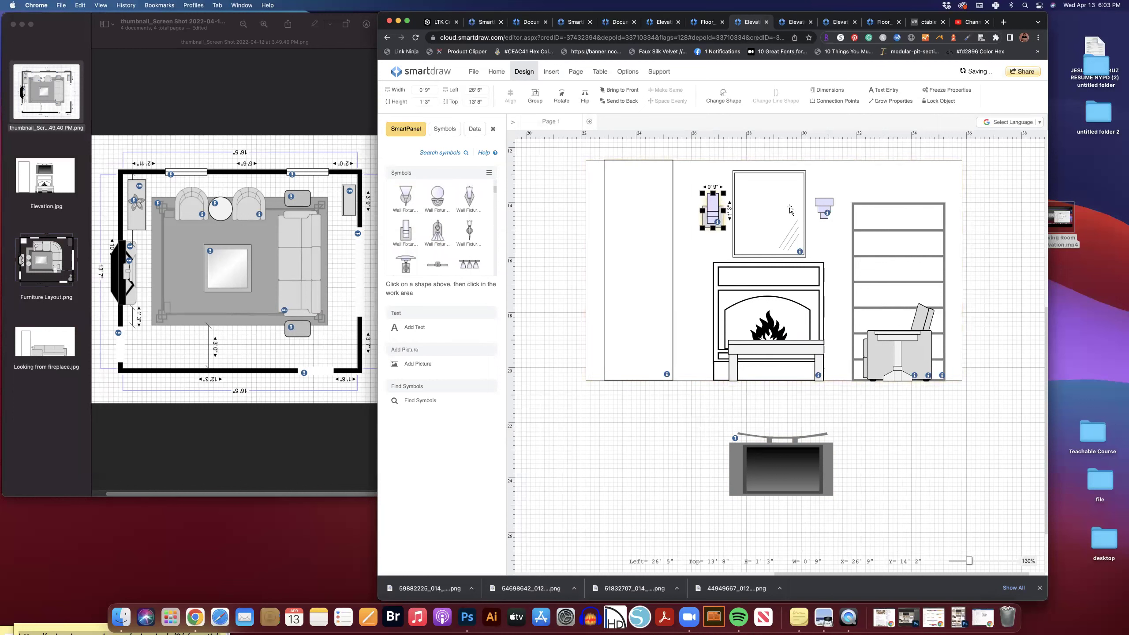
- Replace the remaining sconce near the shelf unit with a copy of the wall fixture, aligned across the mirror
{"action": "left_click", "coordinate": [829, 204]}
{"action": "key", "text": "Delete"}
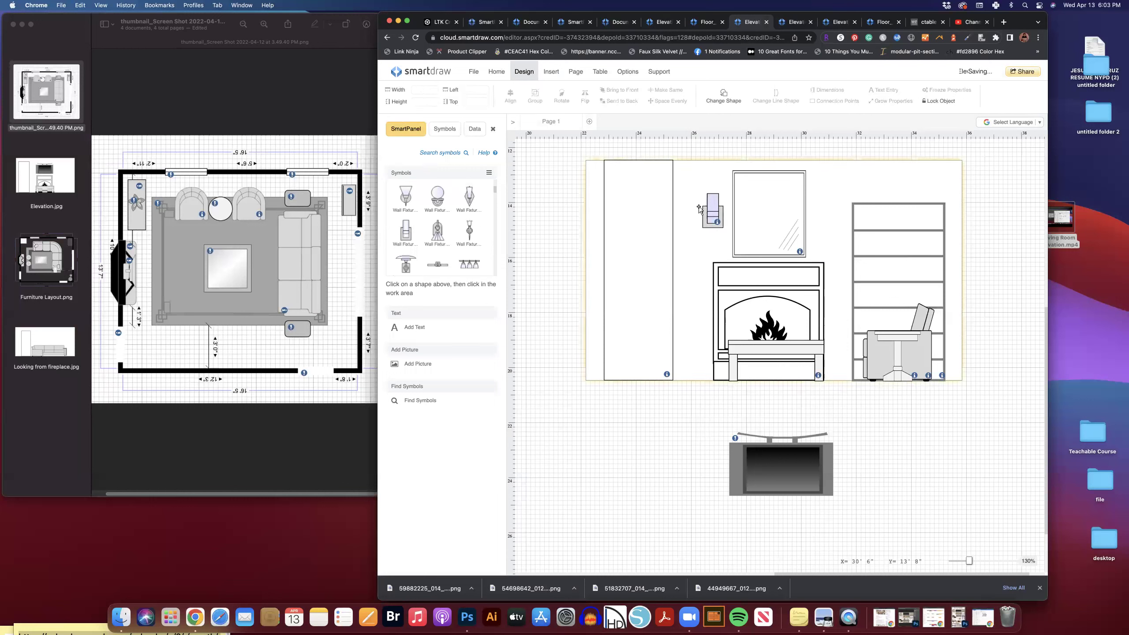
{"action": "left_click", "coordinate": [716, 208]}
{"action": "left_click_drag", "start_coordinate": [718, 207], "coordinate": [825, 203], "text": "ctrl"}
{"action": "left_click", "coordinate": [711, 425]}
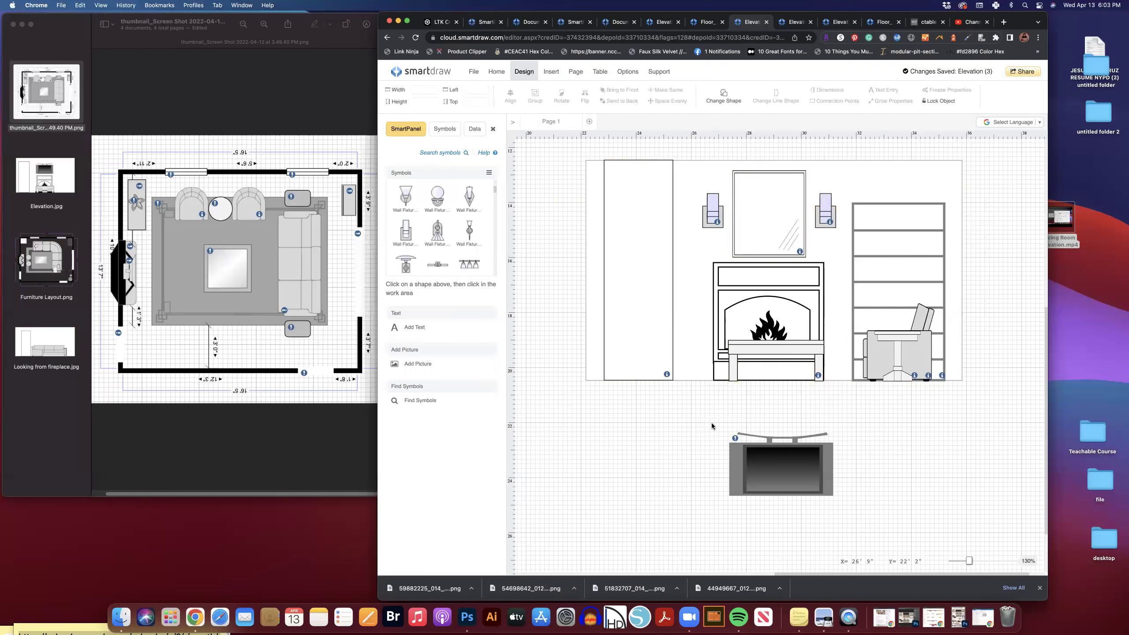